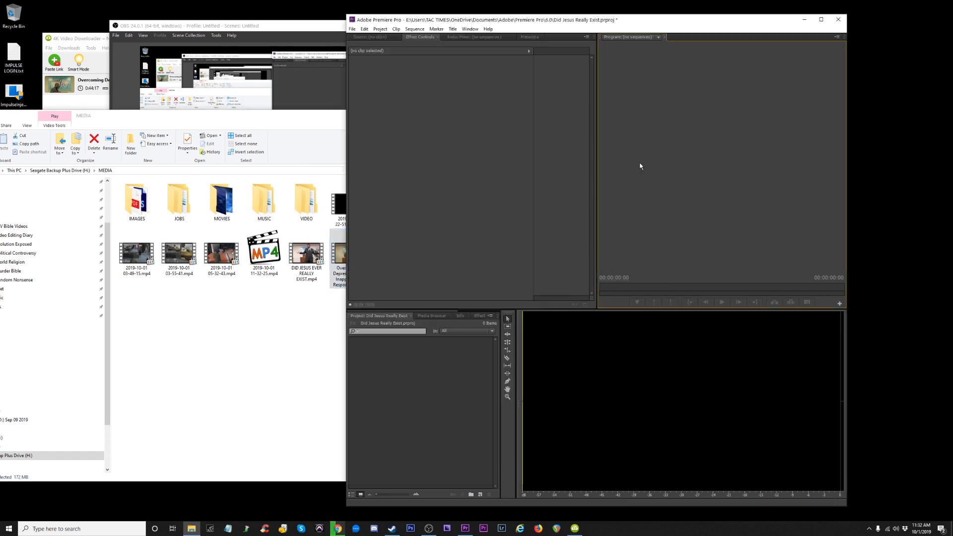
Import the Overcoming Depression video into the project and create a new sequence with the DSLR 1080p30 preset
left_click_drag(340, 263, 455, 379)
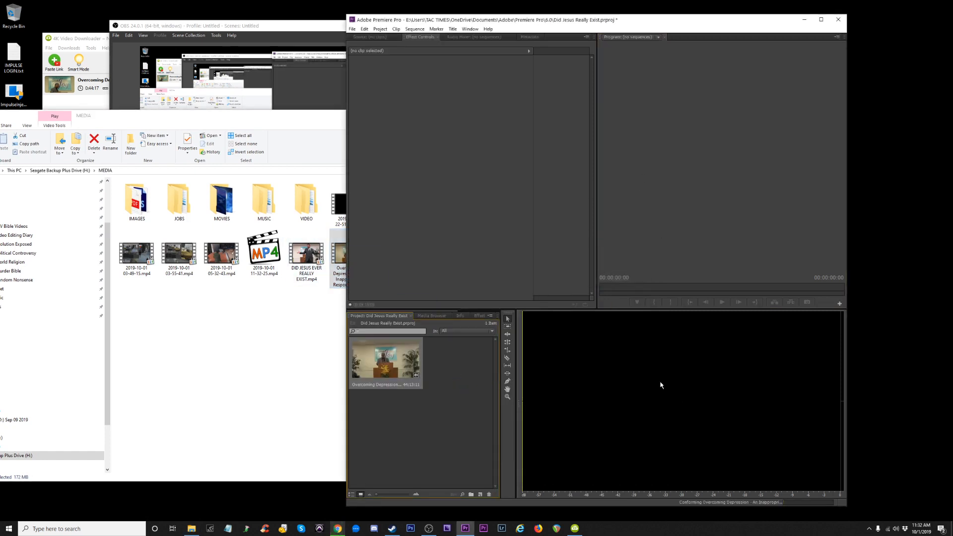
left_click(380, 29)
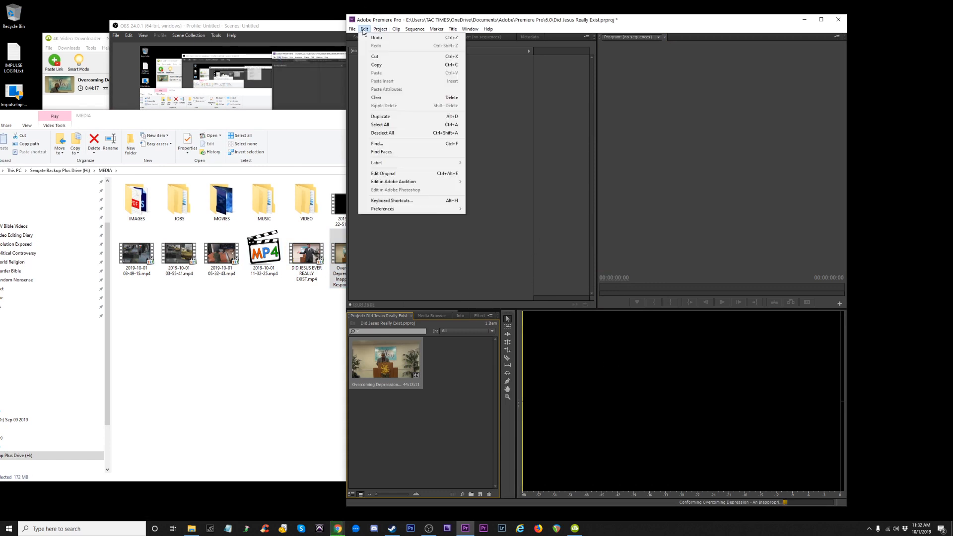
left_click(395, 30)
left_click(352, 29)
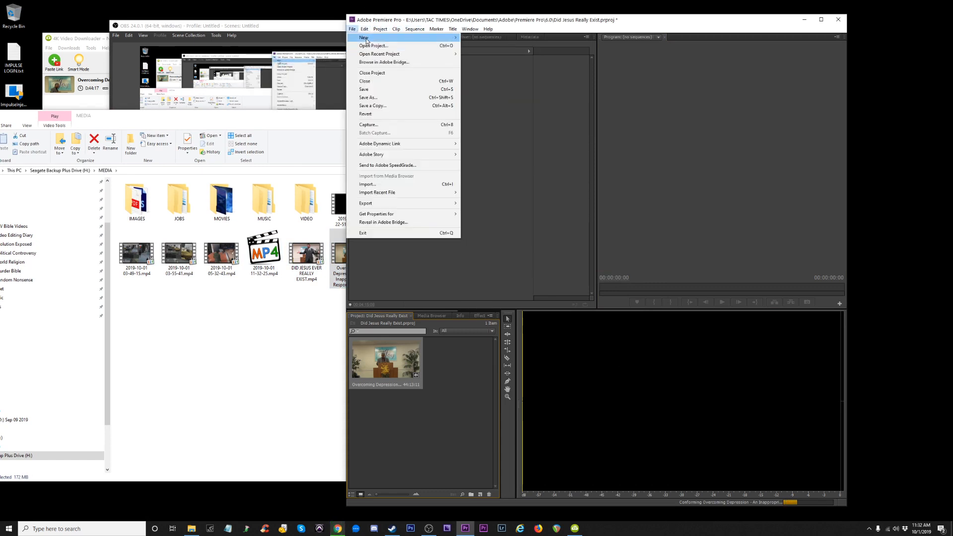
mouse_move(366, 38)
left_click(479, 46)
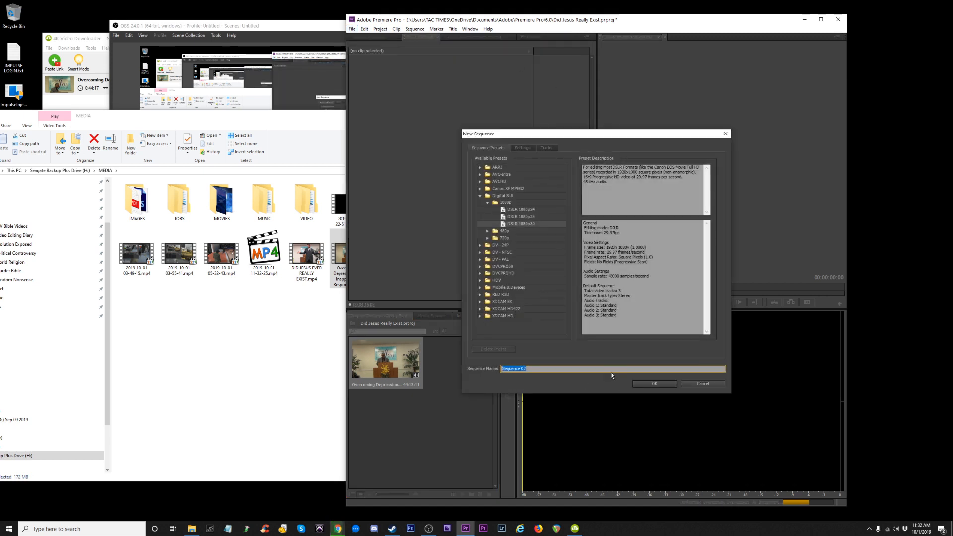
left_click(655, 383)
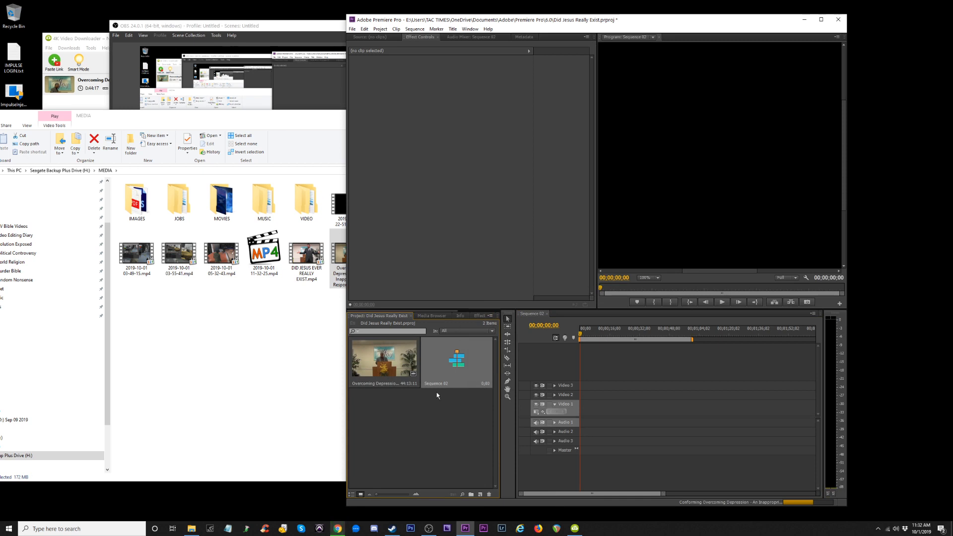
Place the imported video at the start of Video 1, keeping the existing sequence settings, and maximize the editor window
left_click_drag(383, 358, 581, 407)
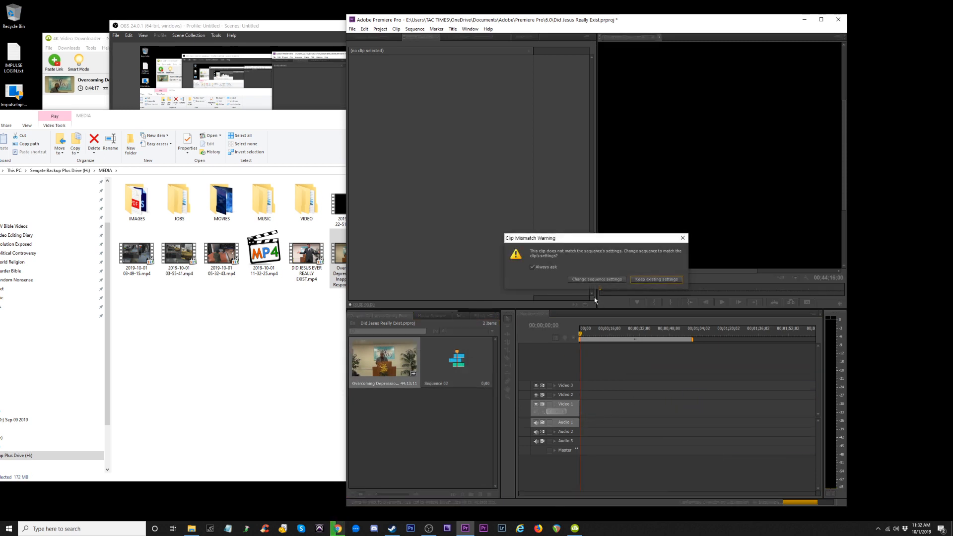
left_click(667, 280)
left_click_drag(635, 336, 643, 336)
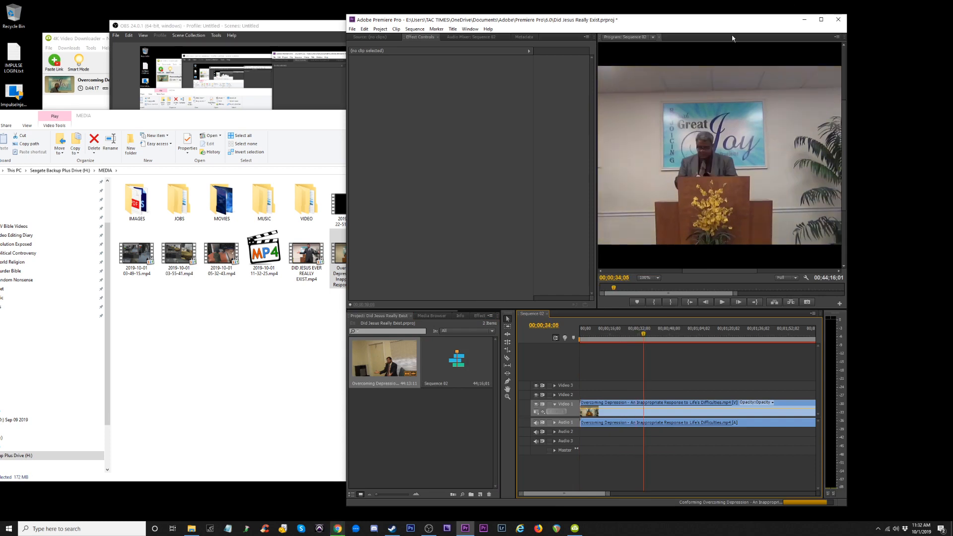
left_click(822, 19)
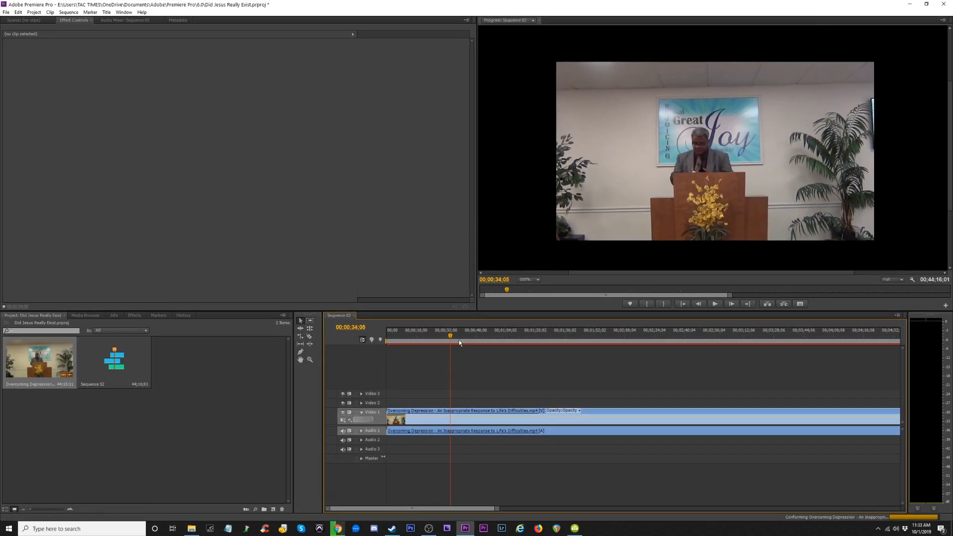
Check the properties of Sequence 02 in the project, then close them and clear the selection
left_click(433, 436)
right_click(142, 351)
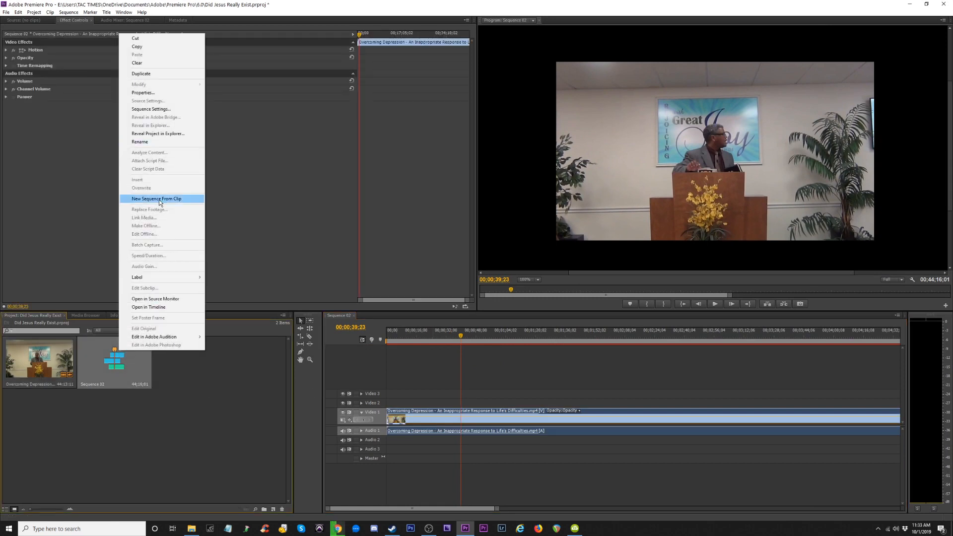
left_click(143, 93)
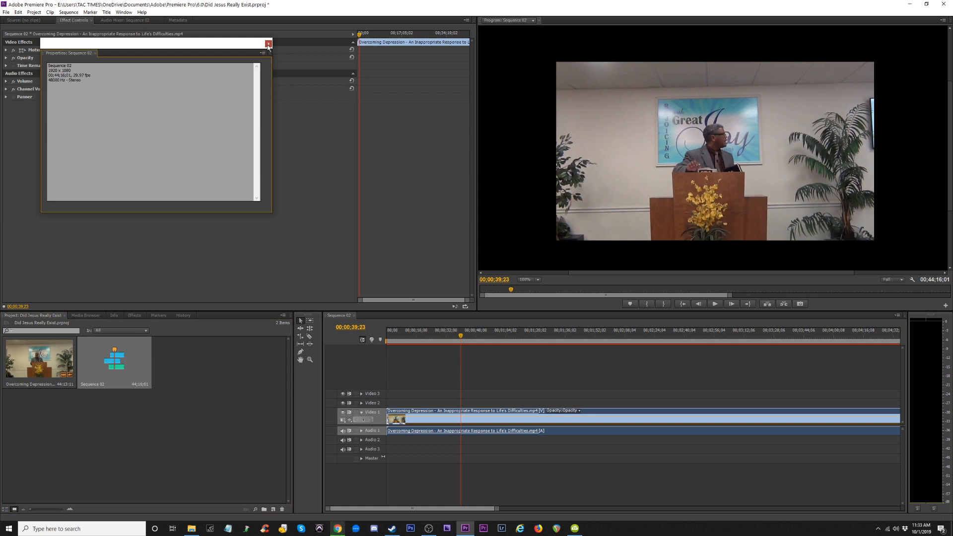
left_click(268, 44)
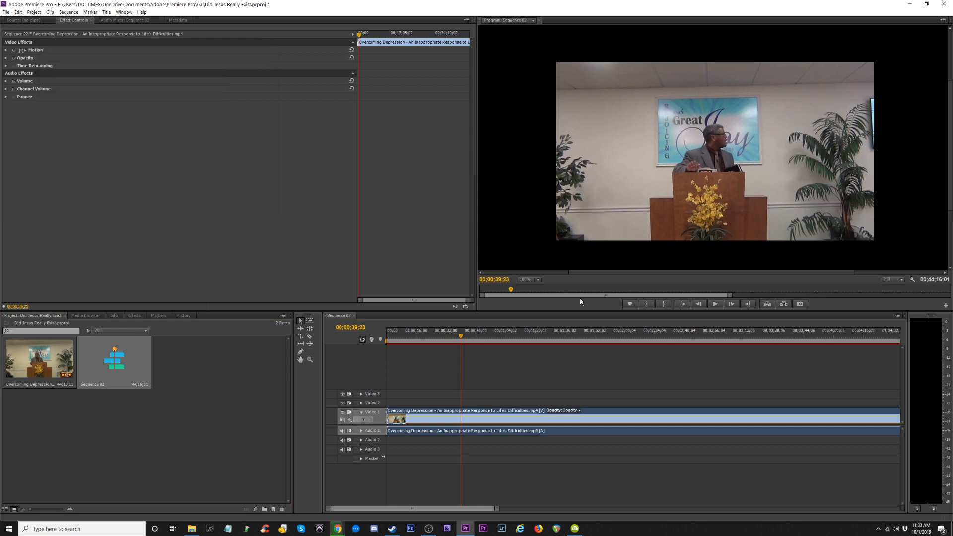
left_click(510, 394)
double_click(181, 424)
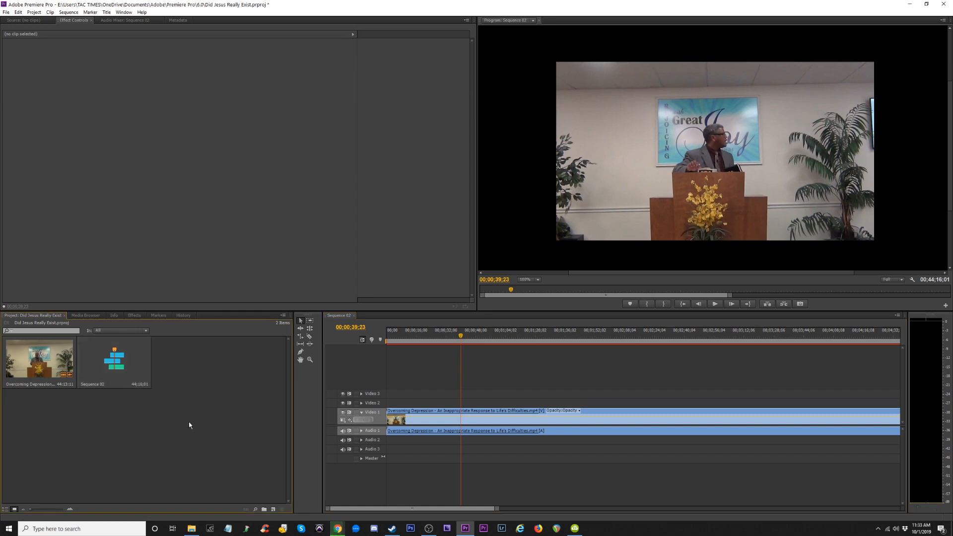
left_click(420, 282)
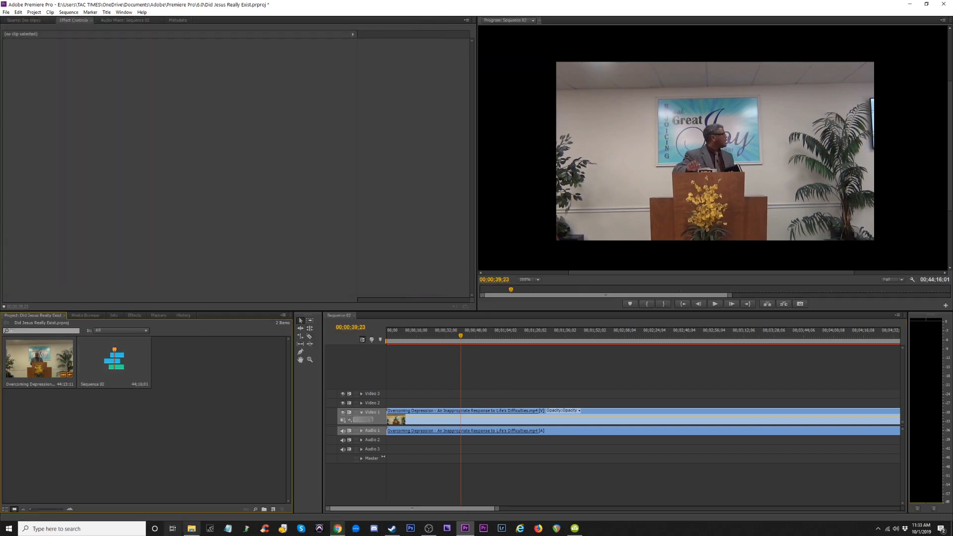
Switch to File Explorer and search the Samples folder for "watermark"
left_click(191, 528)
left_click_drag(109, 117, 243, 80)
left_click(120, 278)
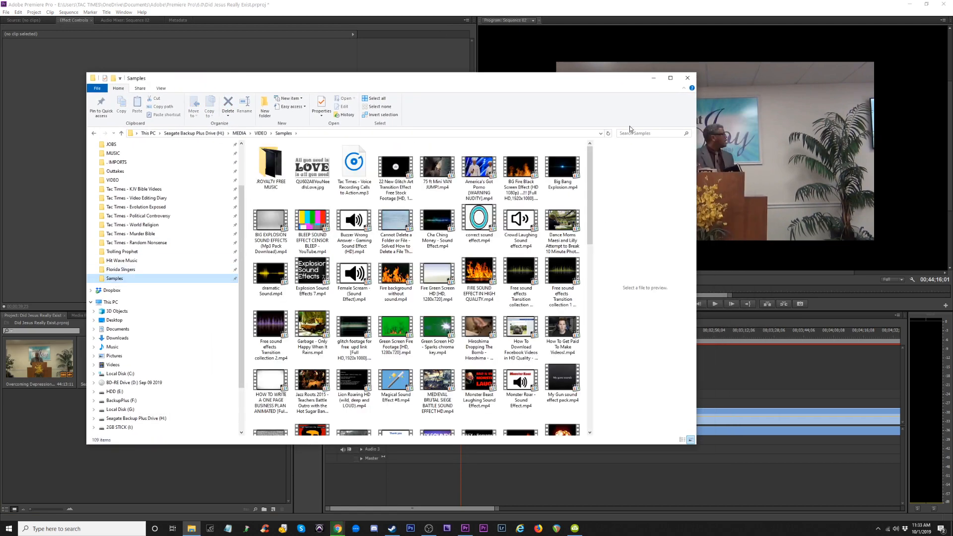
left_click(634, 133)
type("watermark")
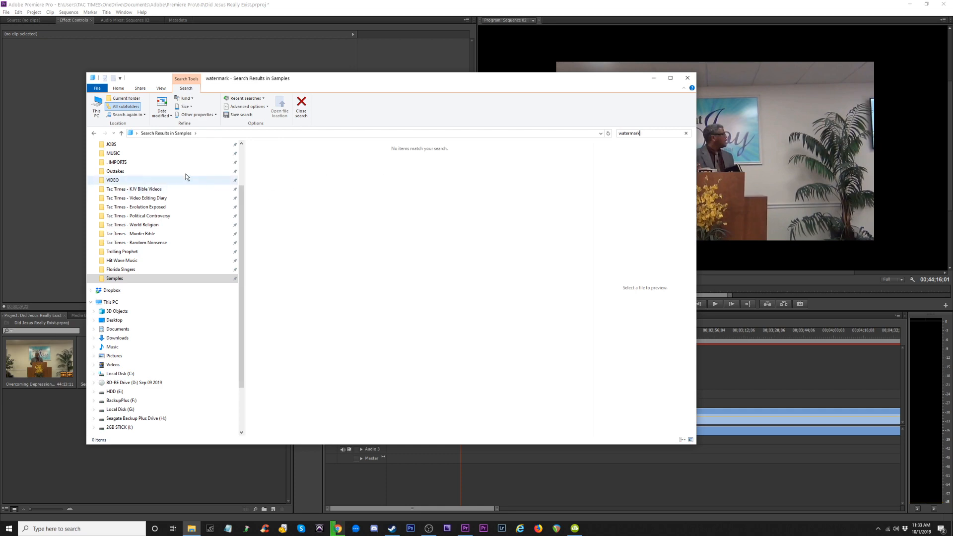
Search the IMAGES folder for "watermark" and place the TAC TIMES bottom-left watermark overlay on the Video 2 track
left_click(117, 164)
left_click(123, 155)
scroll(160, 182, "up", 2)
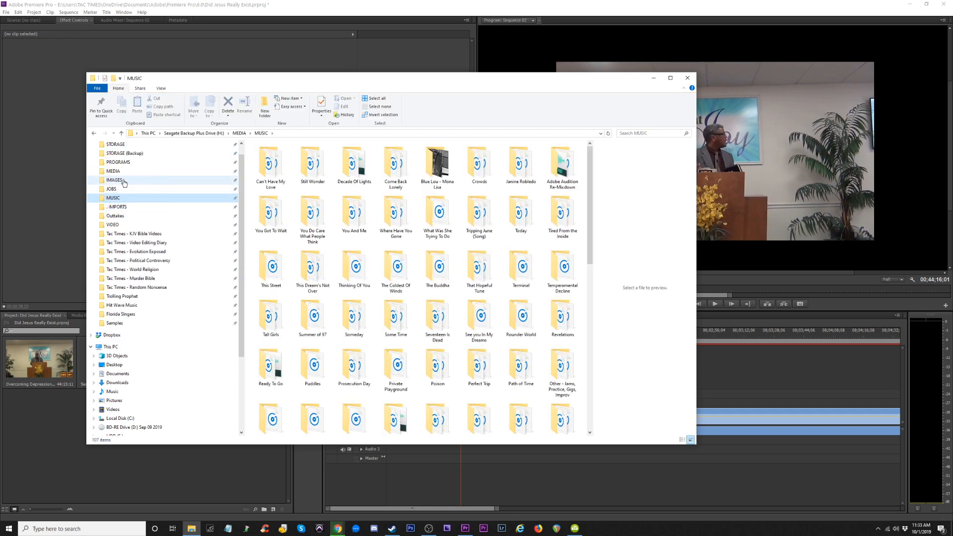
left_click(122, 182)
left_click(633, 134)
left_click(619, 142)
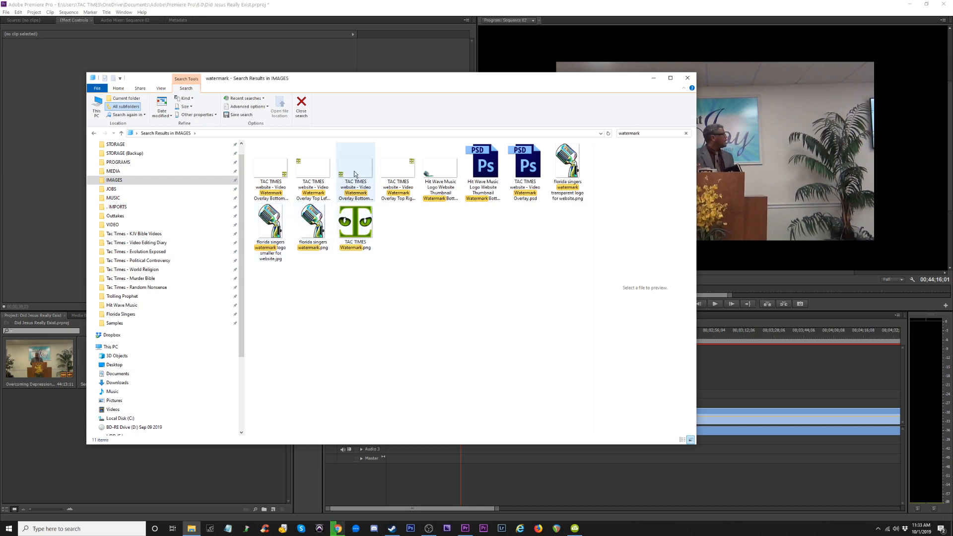
left_click_drag(353, 171, 712, 397)
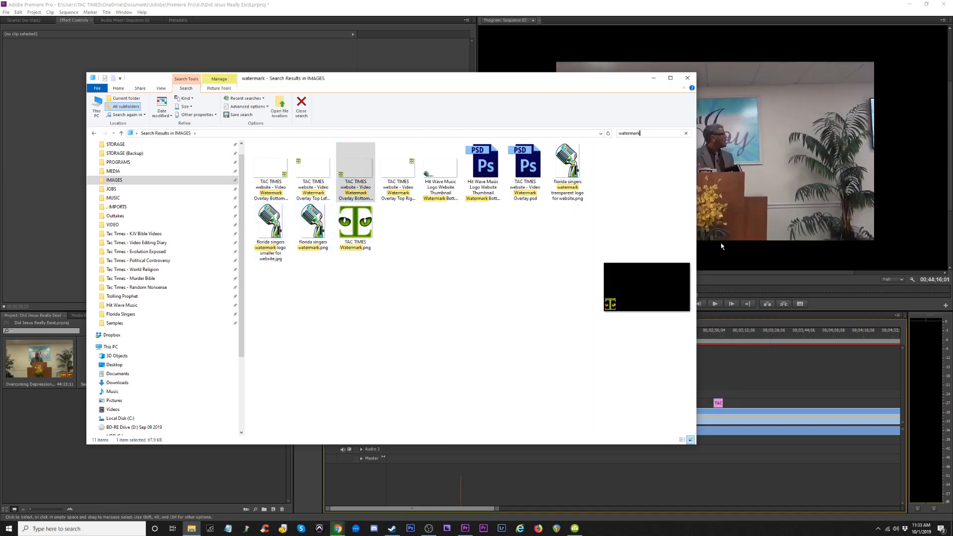
left_click(688, 78)
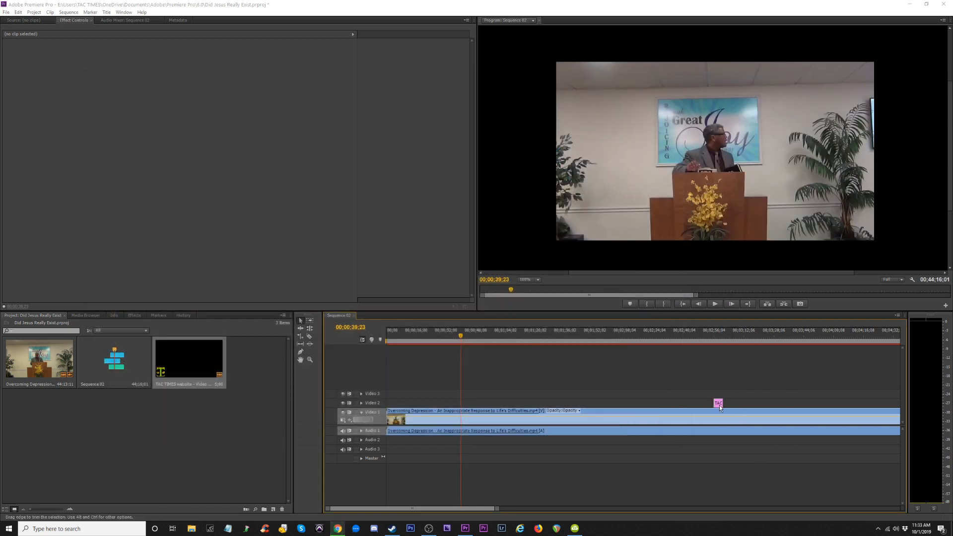
Extend the watermark overlay on Video 2 so it spans the full length of the video clip below it
left_click_drag(714, 404, 807, 403)
key("minus")
key("minus")
key("minus")
key("minus")
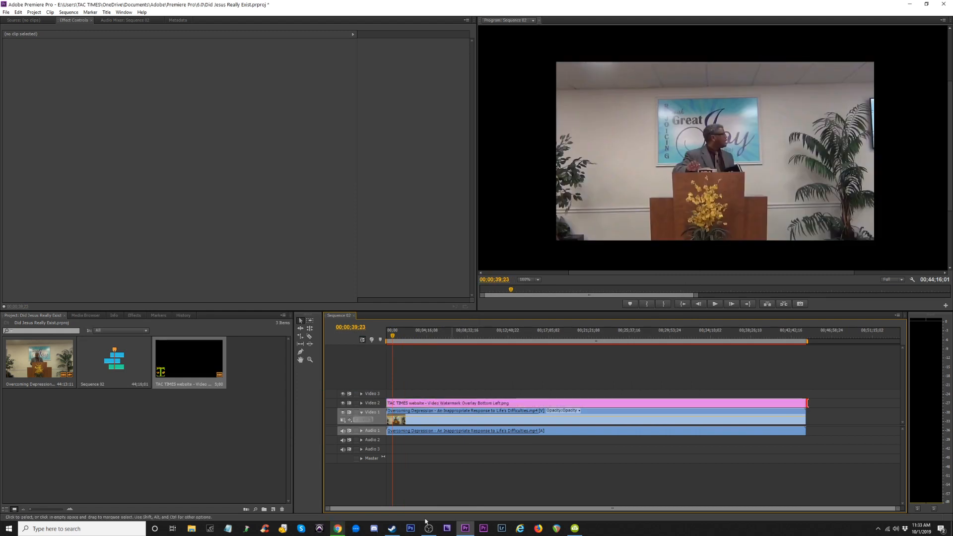
Expand the Audio 1 track to show its waveform and sample the playback at about 00;11;56
mouse_move(340, 531)
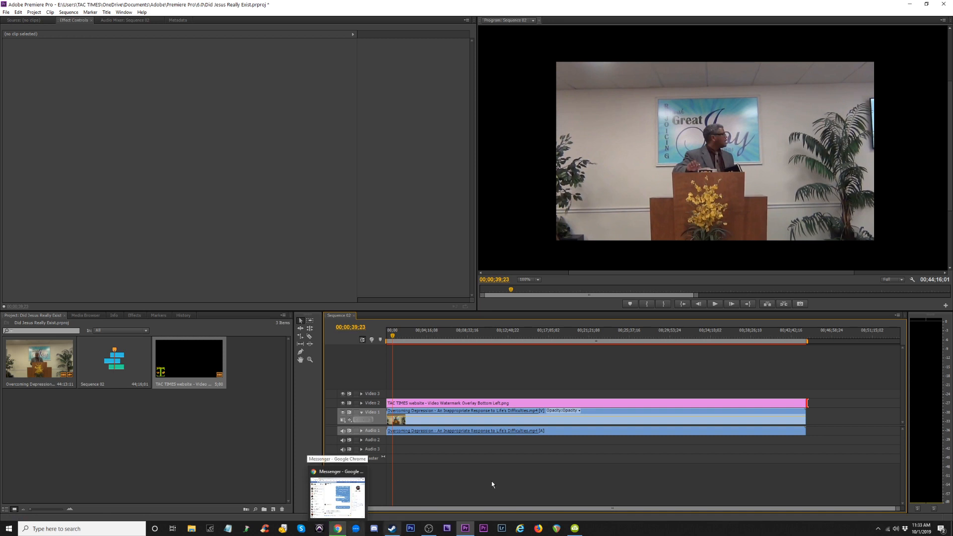
left_click(362, 430)
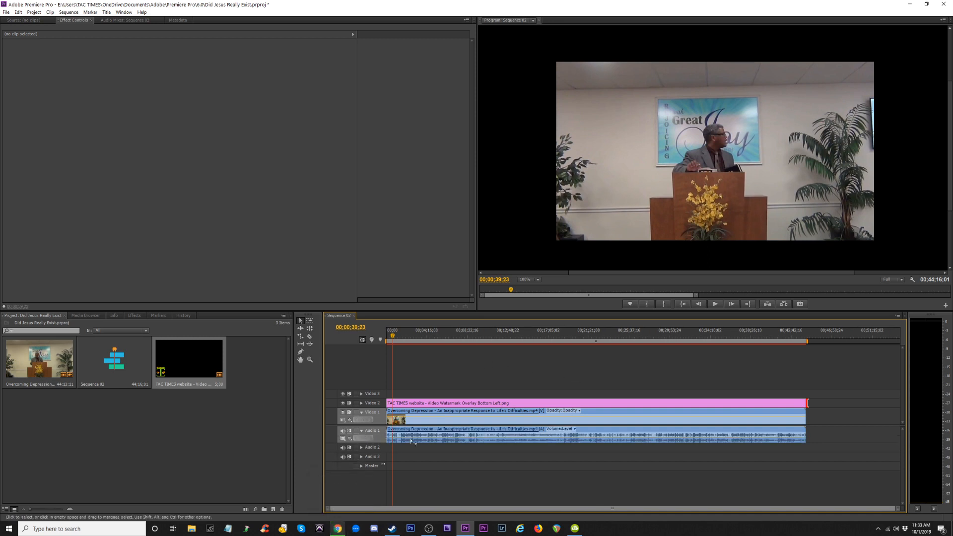
left_click(413, 336)
key("space")
left_click(498, 336)
key("space")
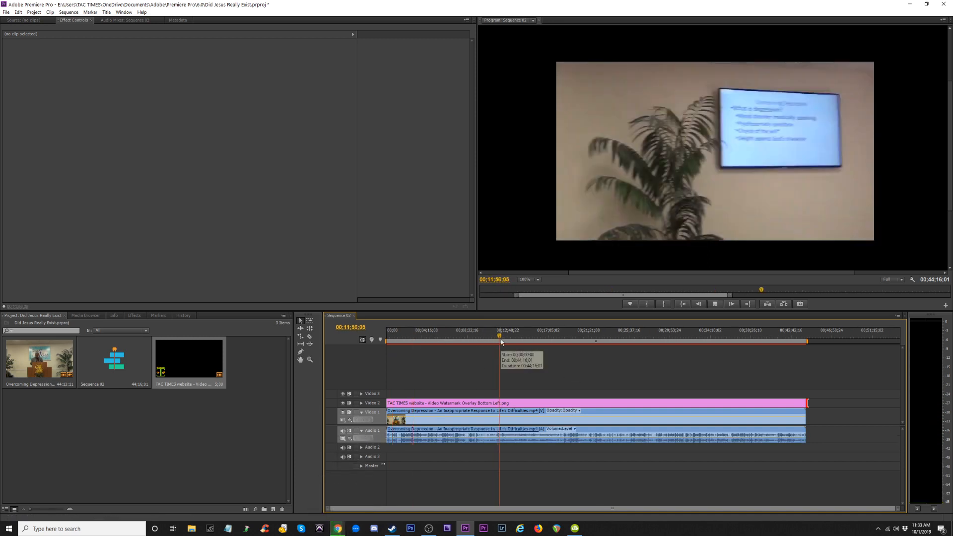
key("space")
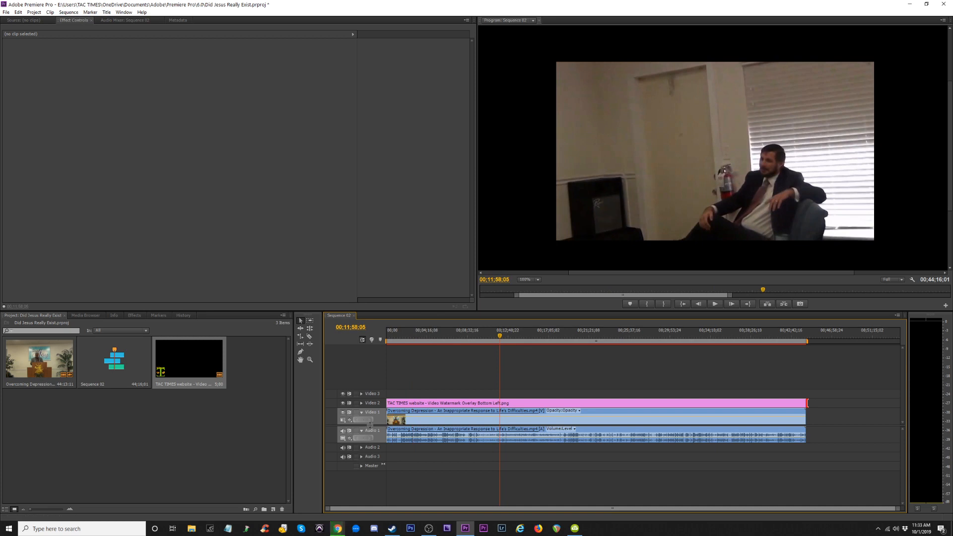
Play the passage between about 00;11;48 and 00;11;58 to locate where the excerpt should start
key("equal")
key("equal")
key("equal")
key("equal")
key("equal")
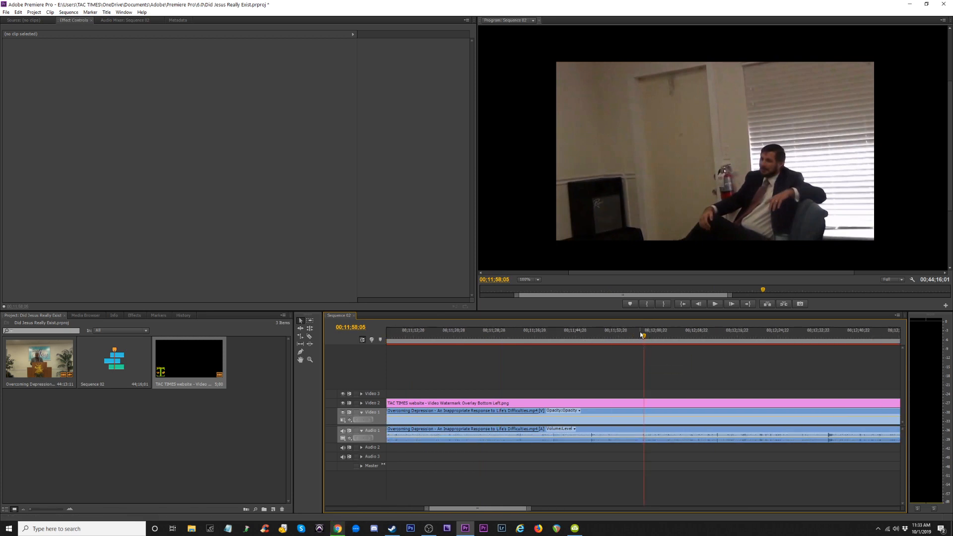
left_click_drag(639, 333, 585, 334)
key("space")
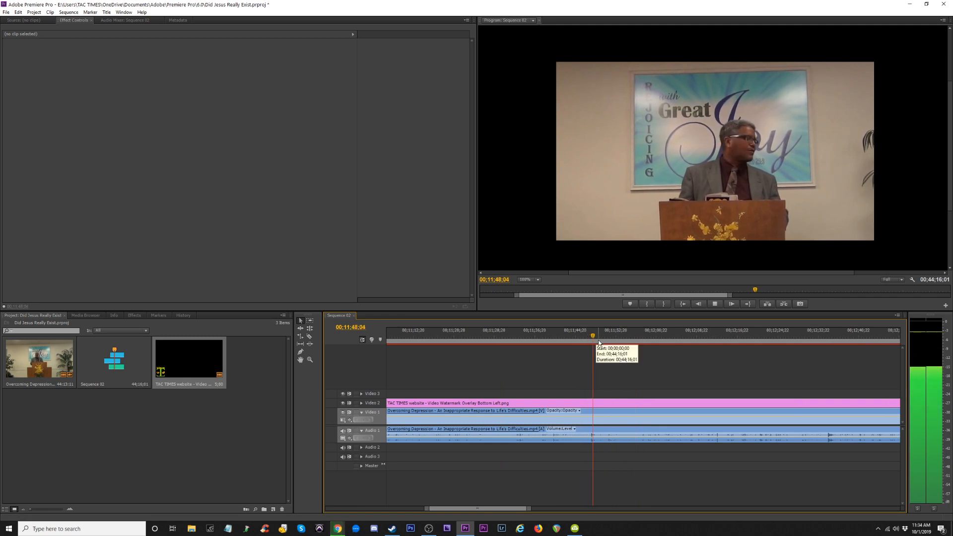
key("space")
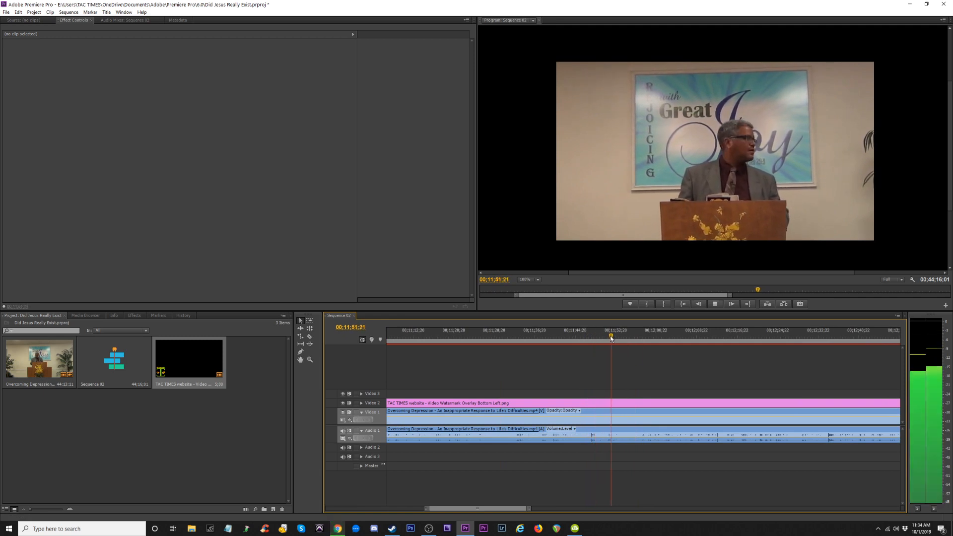
key("space")
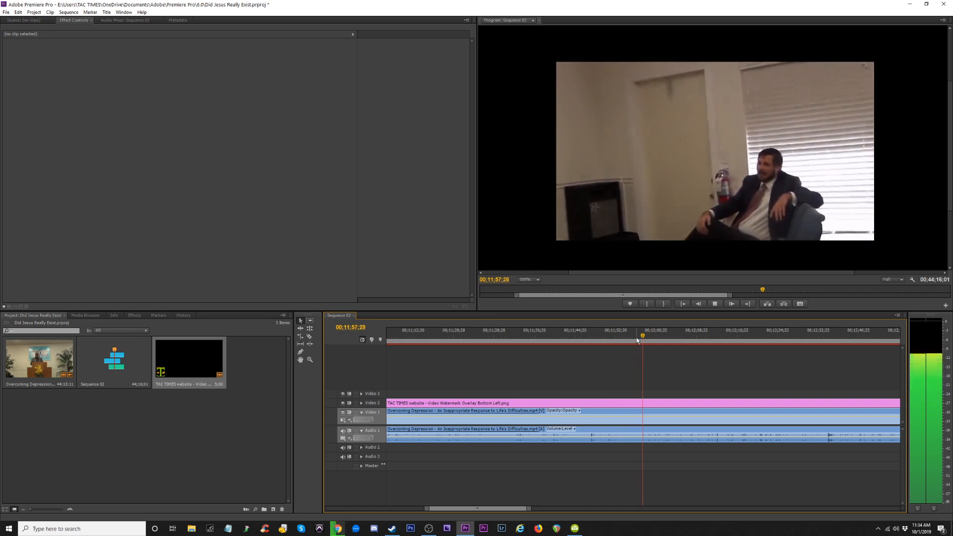
key("space")
Find the excerpt's starting point and split both the video clip and the watermark overlay at about 00;11;51;27
left_click_drag(646, 336, 616, 339)
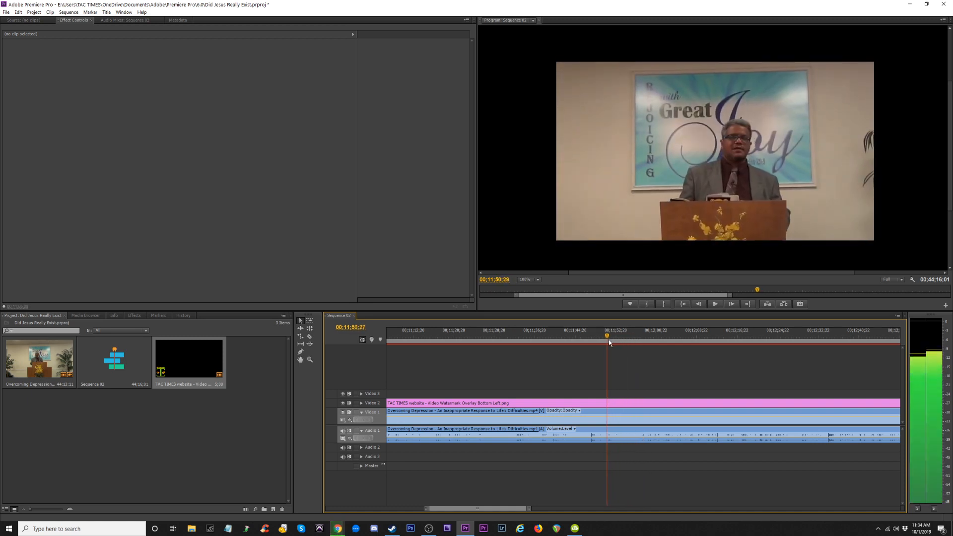
key("space")
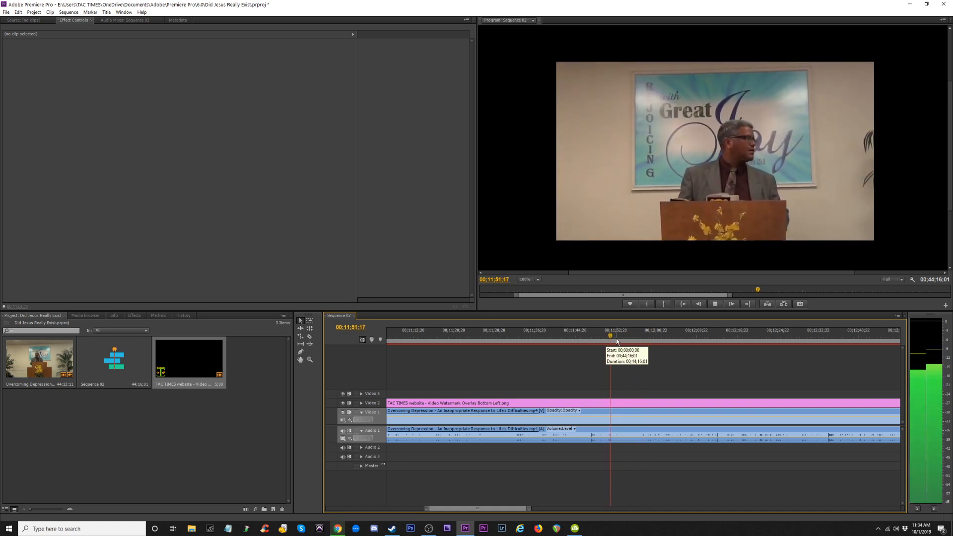
left_click_drag(616, 337, 612, 340)
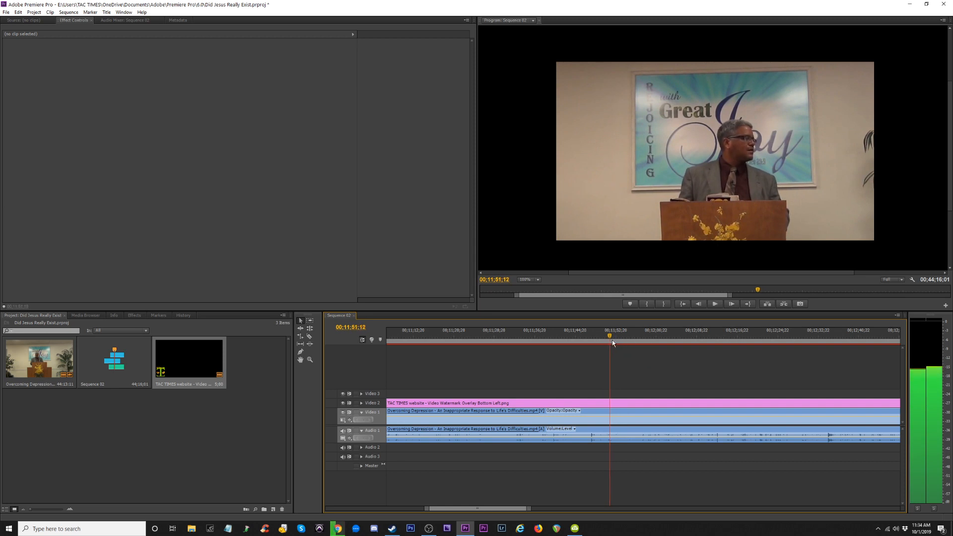
key("c")
left_click(613, 422)
left_click(613, 404)
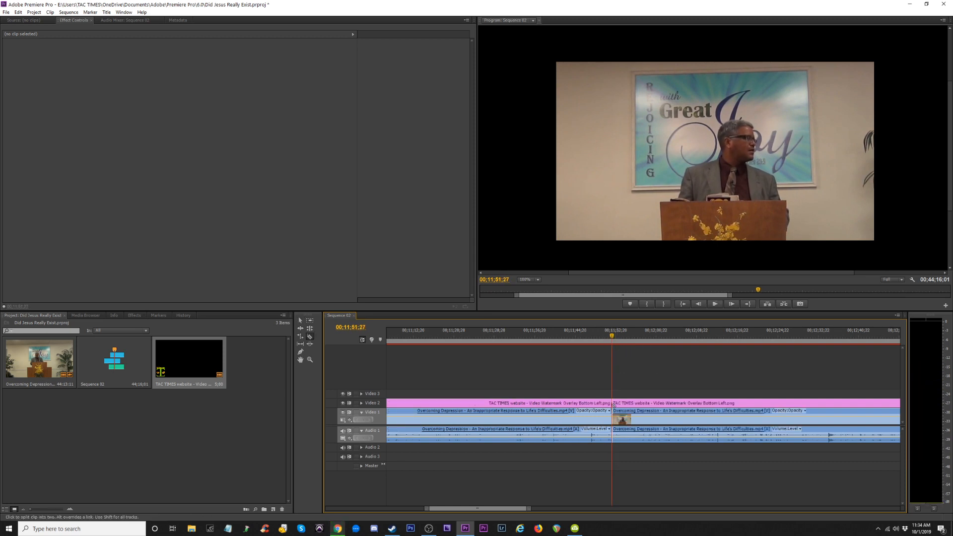
Delete the video, audio and watermark segments that lie before the cut
key("v")
left_click_drag(599, 387, 557, 442)
key("Delete")
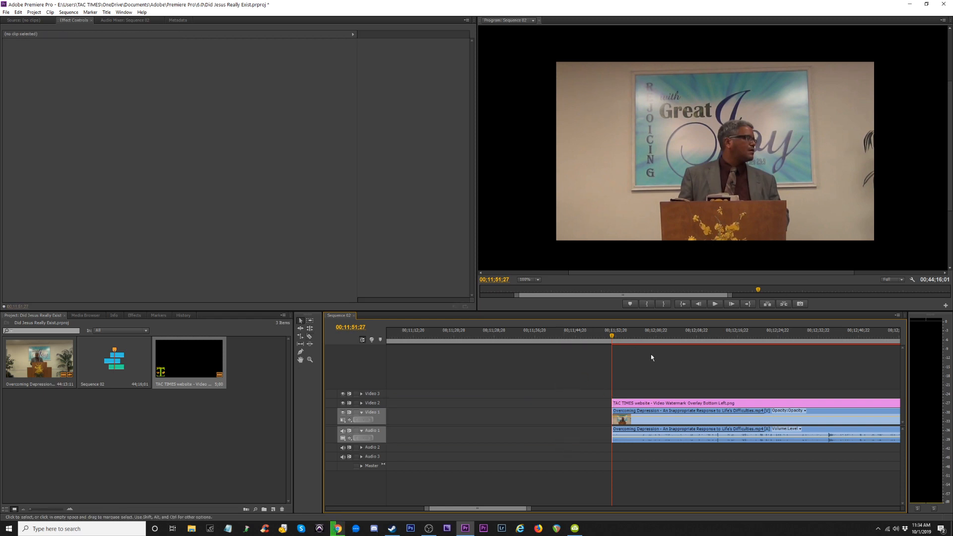
Play the excerpt from its start and apply the DeNoiser effect from the Favorites to the audio clip on Audio 1
key("space")
left_click(673, 430)
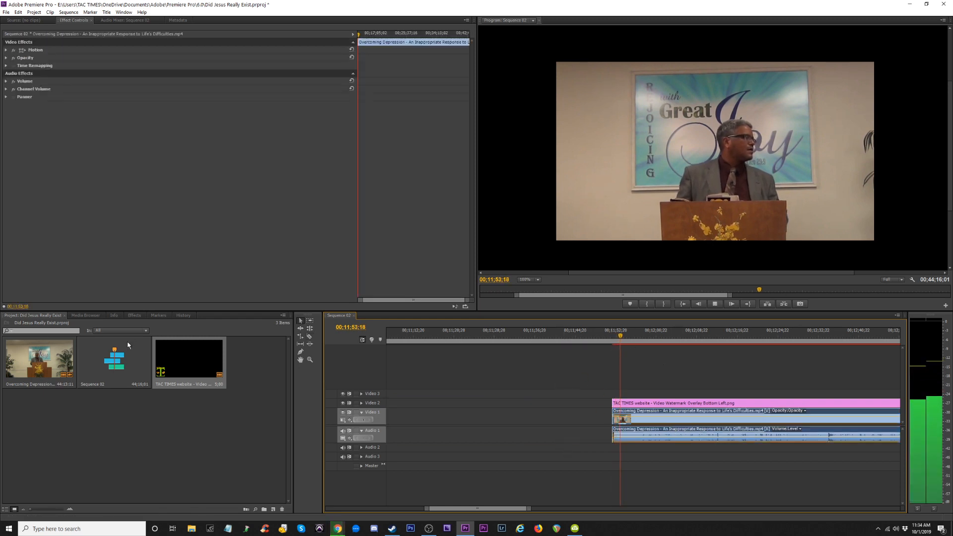
left_click(134, 315)
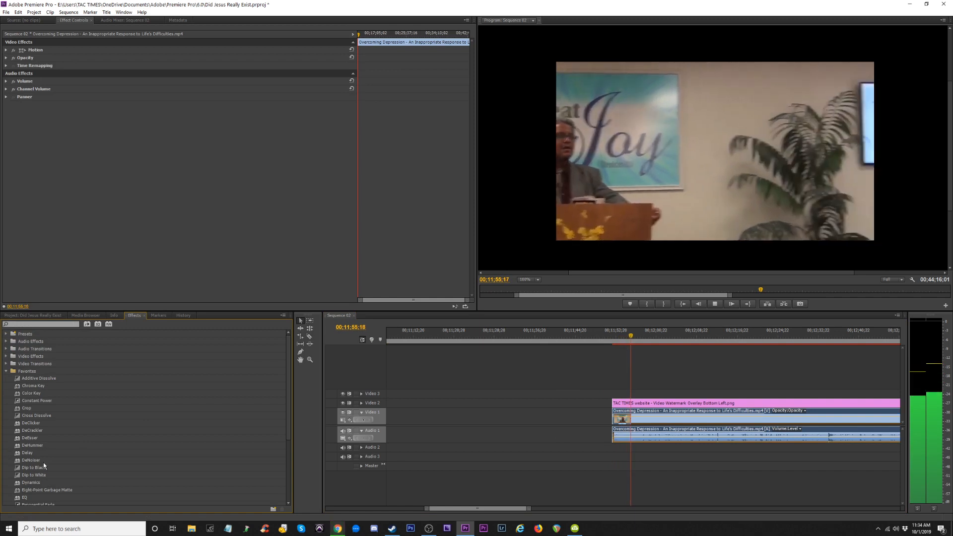
left_click_drag(32, 460, 690, 436)
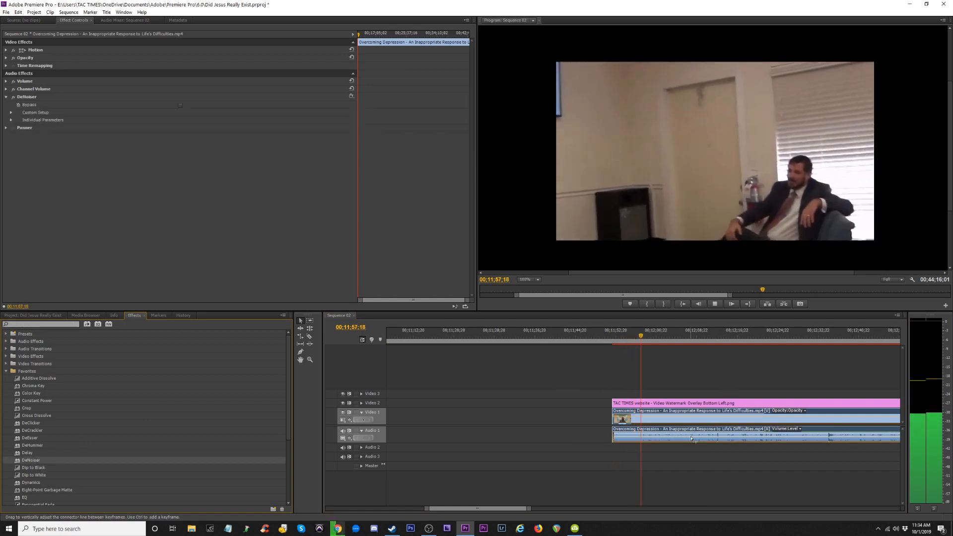
In the DeNoiser's custom setup, set Reduction to -20.0 dB and Offset to 10.0 dB
left_click(11, 112)
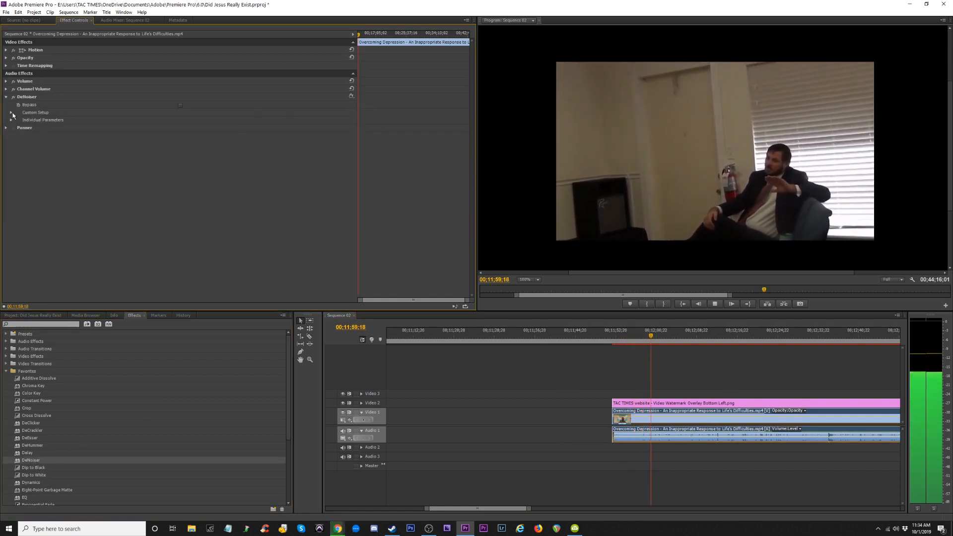
left_click_drag(57, 199, 59, 288)
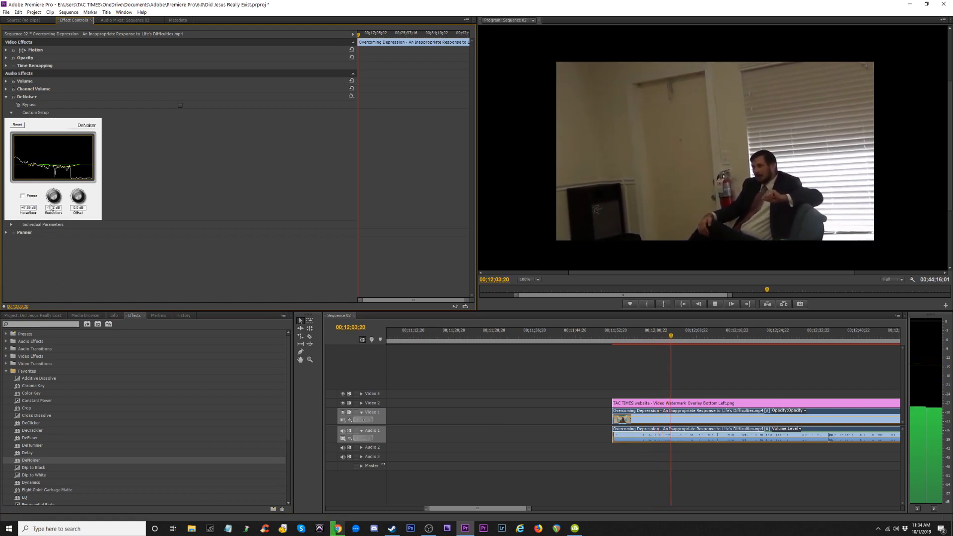
left_click_drag(75, 196, 79, 164)
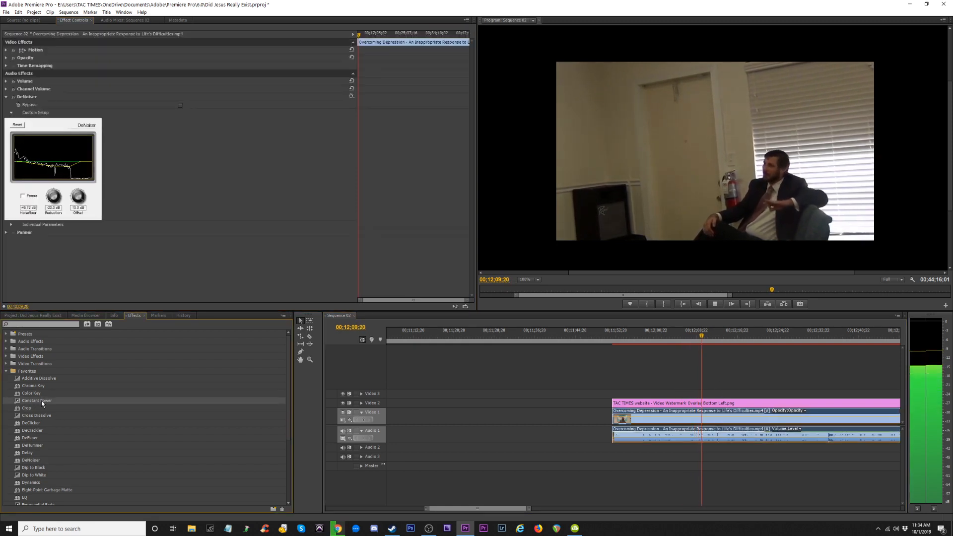
Add the Dynamics and EQ effects from the Favorites to the Audio 1 clip
left_click_drag(28, 482, 685, 442)
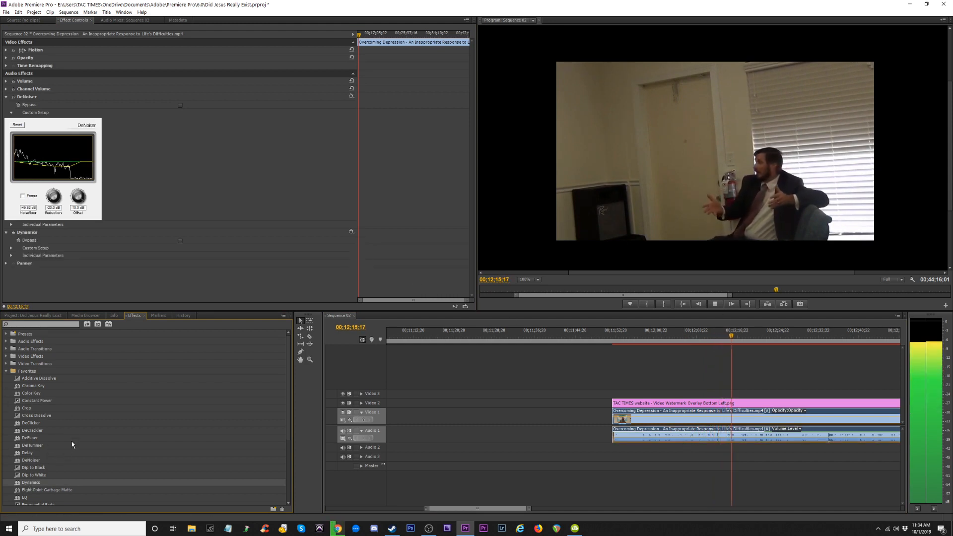
left_click_drag(25, 497, 707, 430)
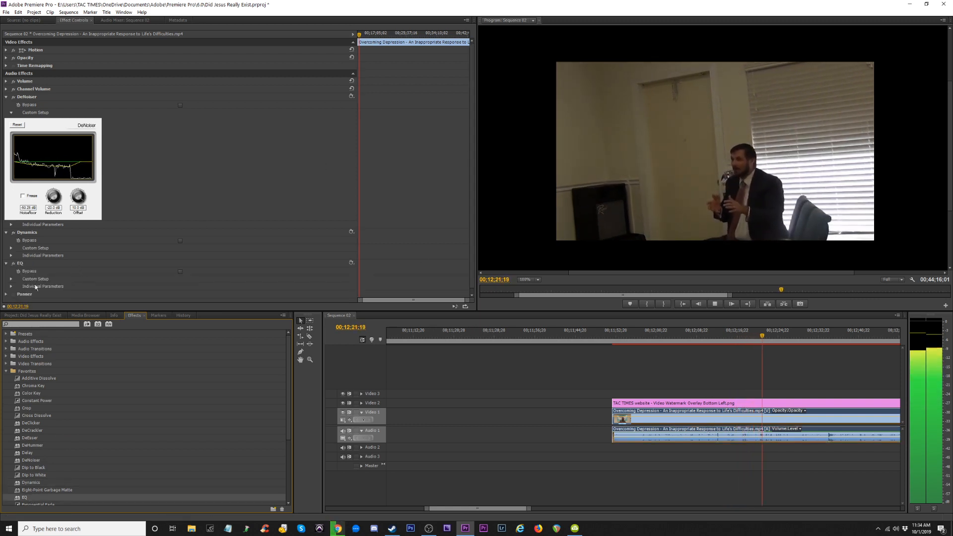
In the EQ's custom setup, move the High cut to about 8000 Hz and the Low cut to about 90 Hz
left_click(11, 278)
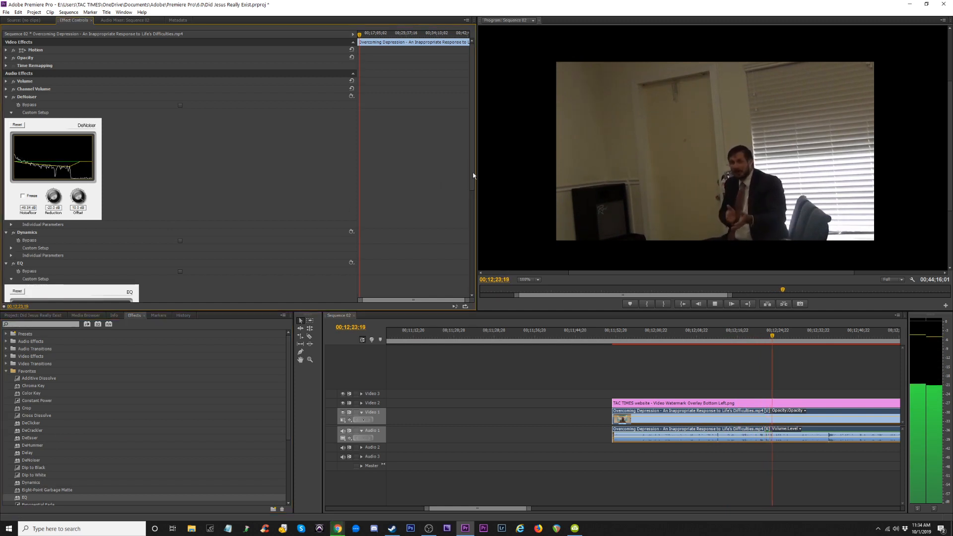
scroll(472, 246, "down", 3)
scroll(472, 250, "down", 3)
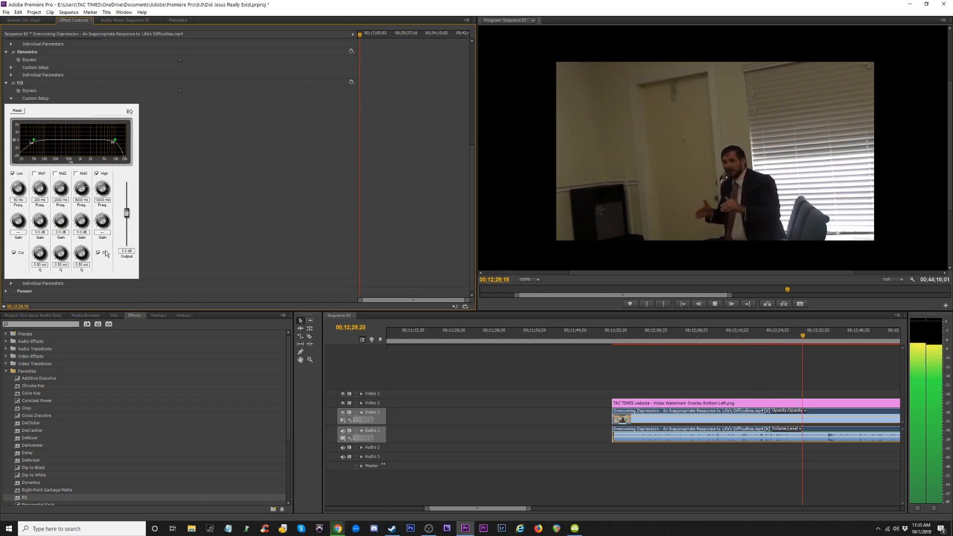
left_click_drag(115, 142, 112, 144)
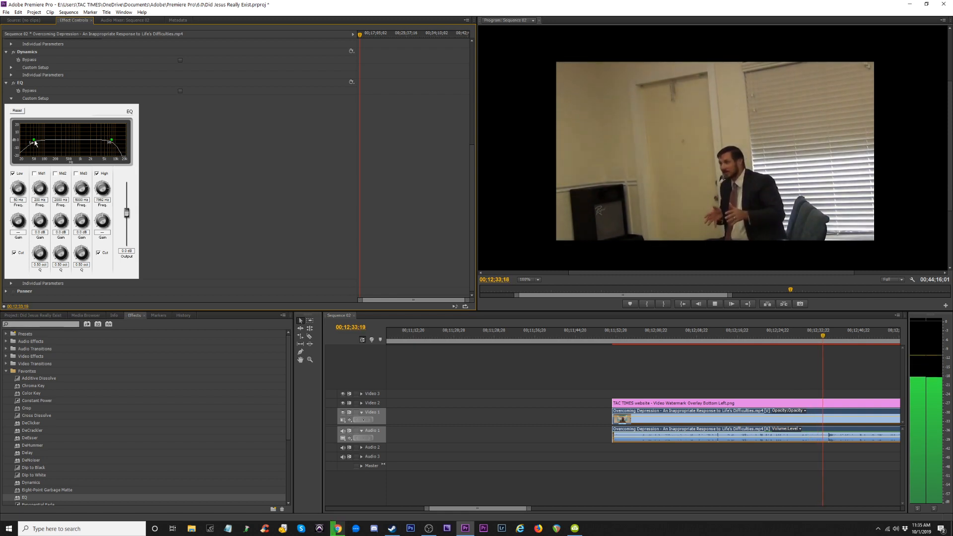
mouse_move(39, 142)
left_mouse_down()
mouse_move(61, 145)
mouse_move(43, 145)
left_mouse_up()
Enable the three EQ mid bands, sweep them by ear, and lower the gain of Mid1 near 350 Hz and Mid2 near 920 Hz
left_click(34, 173)
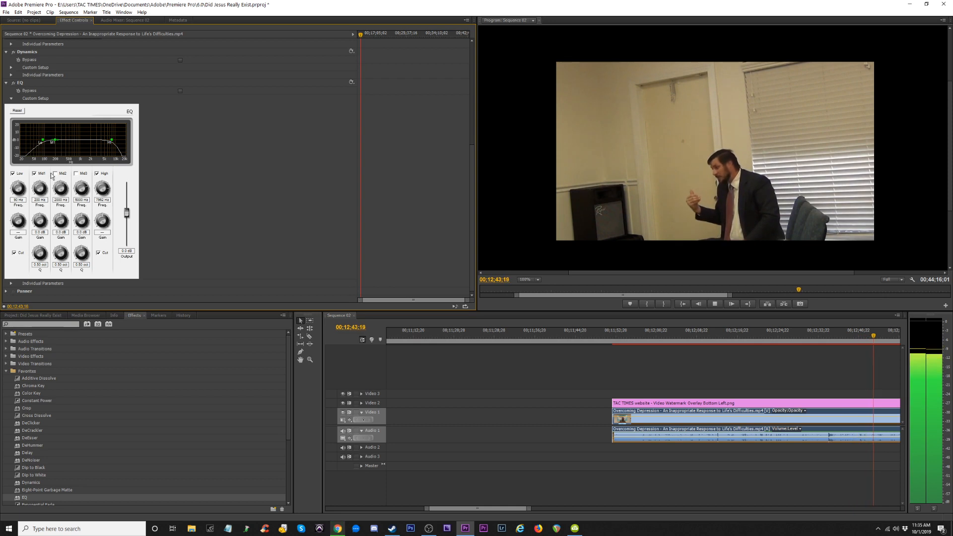
left_click(56, 173)
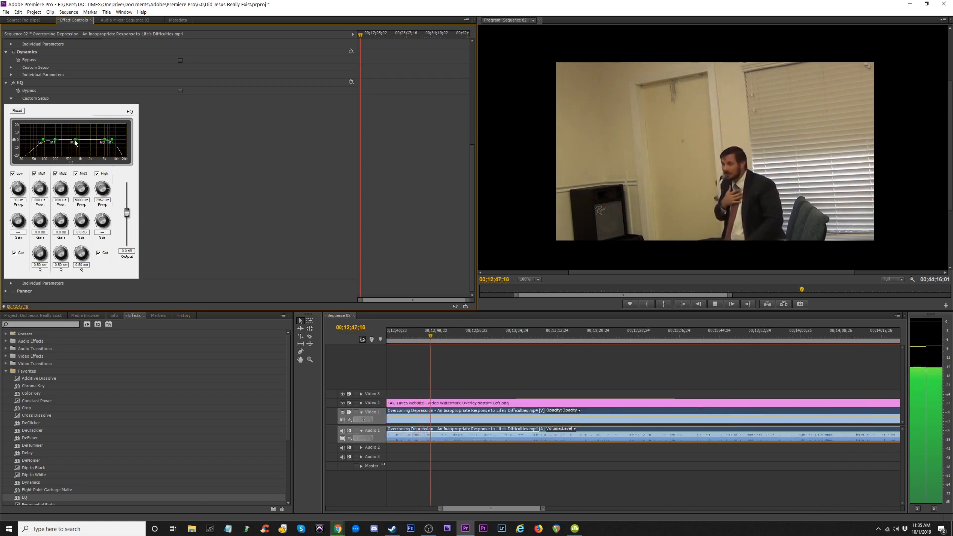
left_click_drag(70, 147, 67, 114)
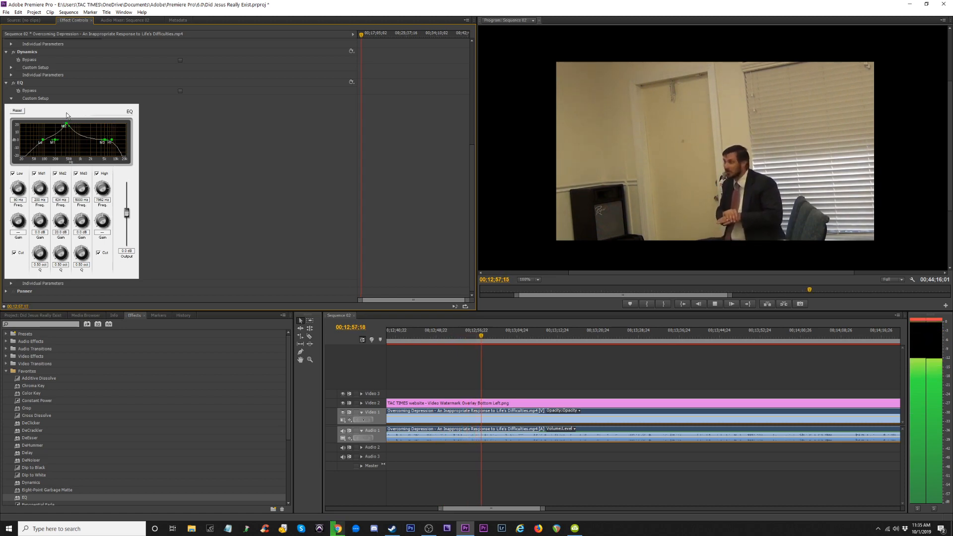
mouse_move(90, 112)
left_mouse_down()
mouse_move(123, 104)
mouse_move(85, 103)
mouse_move(82, 126)
left_mouse_up()
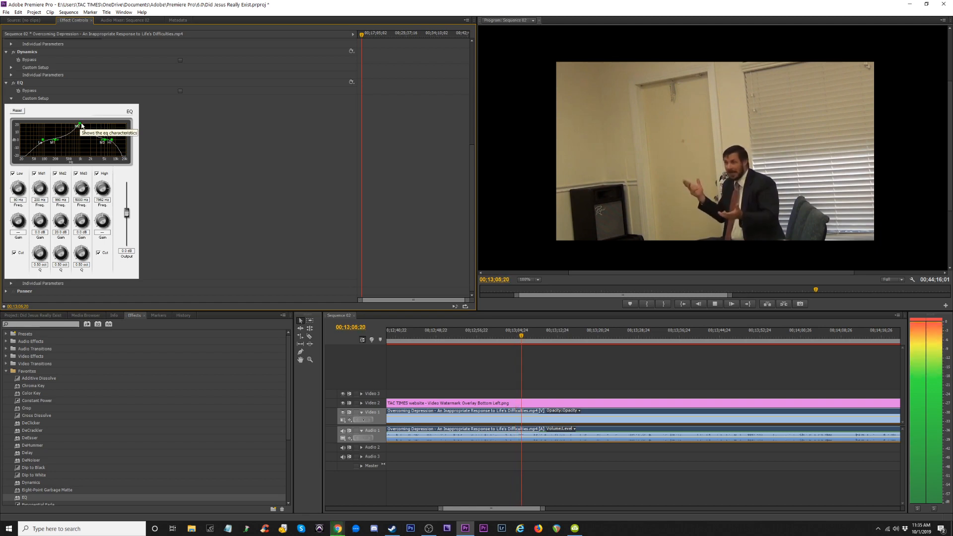
left_click_drag(82, 132, 67, 90)
left_click_drag(64, 124, 66, 147)
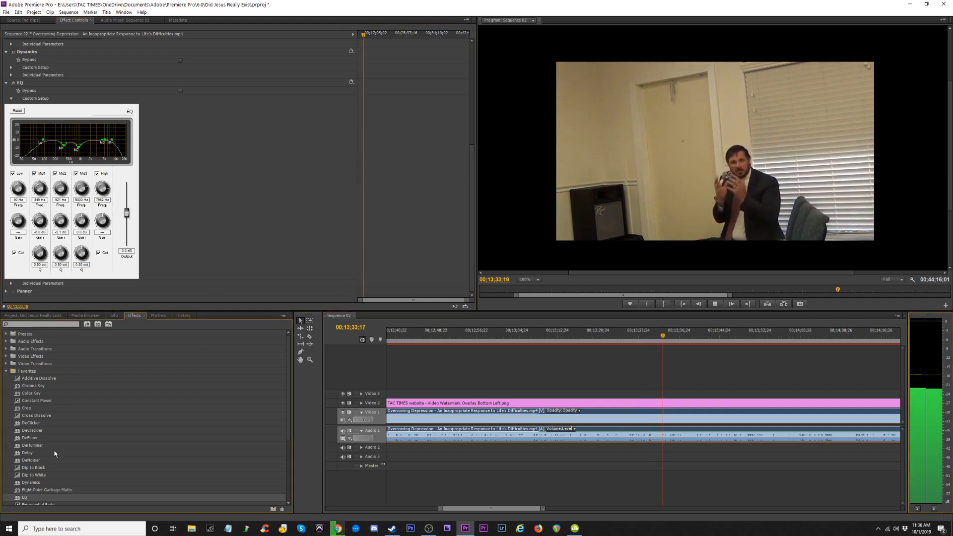
Add the MultibandCompressor effect to the Audio 1 clip, show its custom setup and apply one of its presets
scroll(56, 453, "down", 4)
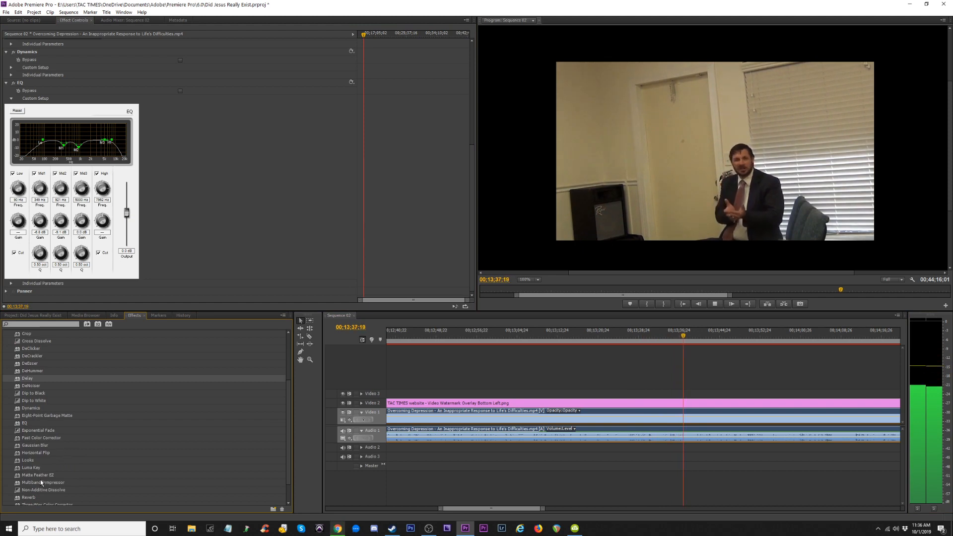
left_click_drag(47, 483, 582, 434)
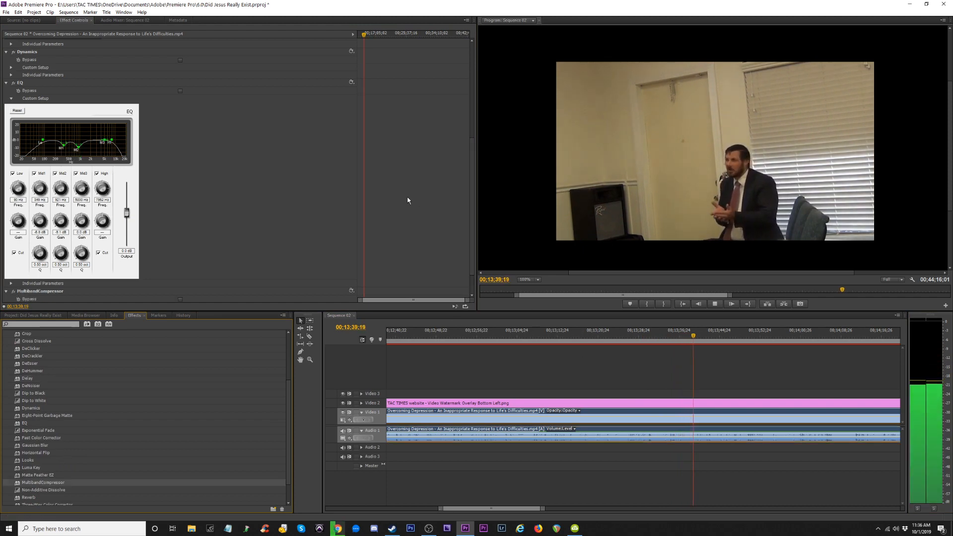
left_click_drag(471, 144, 471, 198)
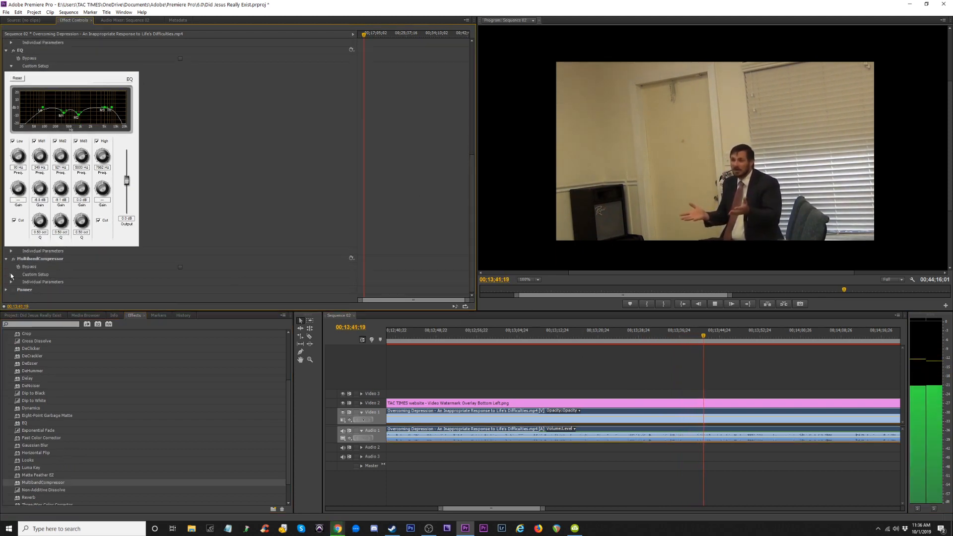
left_click(10, 274)
scroll(296, 240, "down", 4)
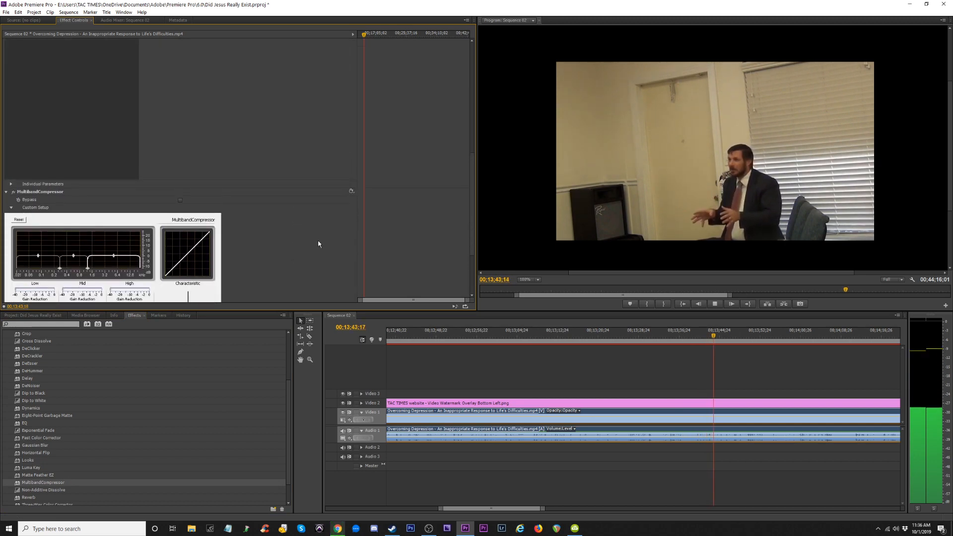
left_click(351, 190)
left_click(366, 257)
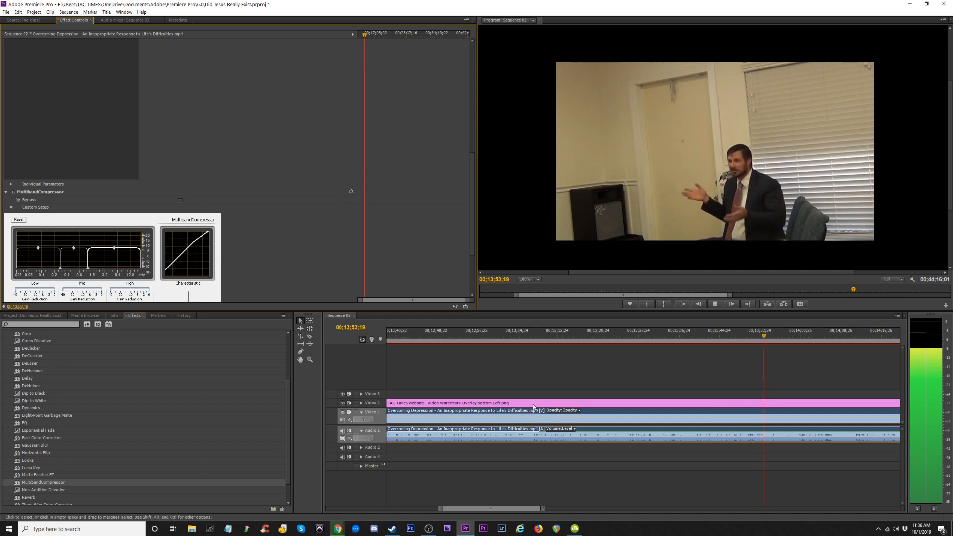
left_click(24, 20)
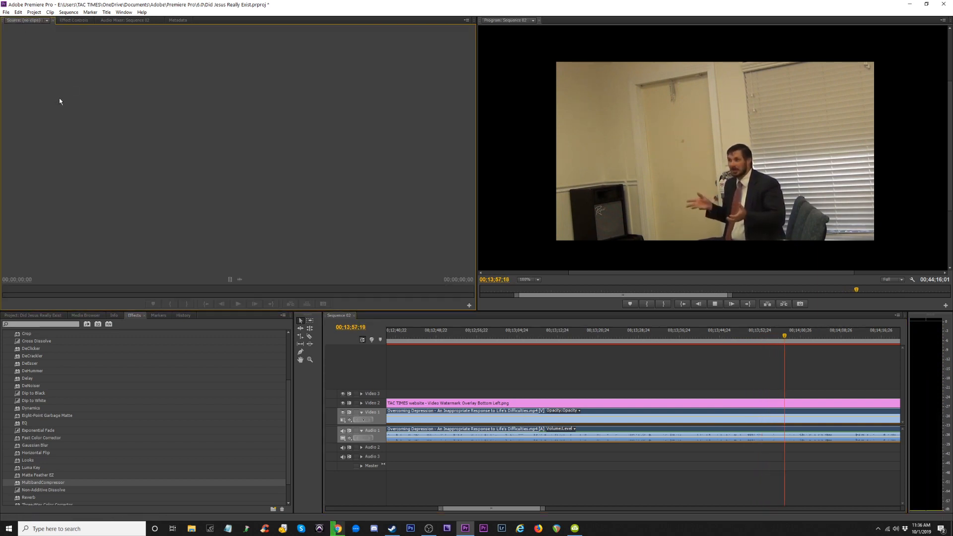
left_click(74, 20)
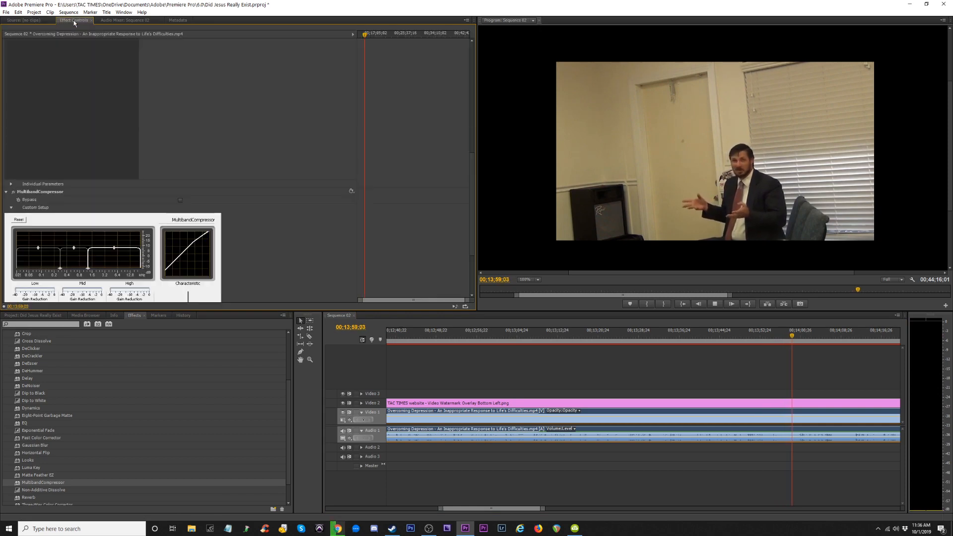
left_click(125, 20)
left_click(18, 20)
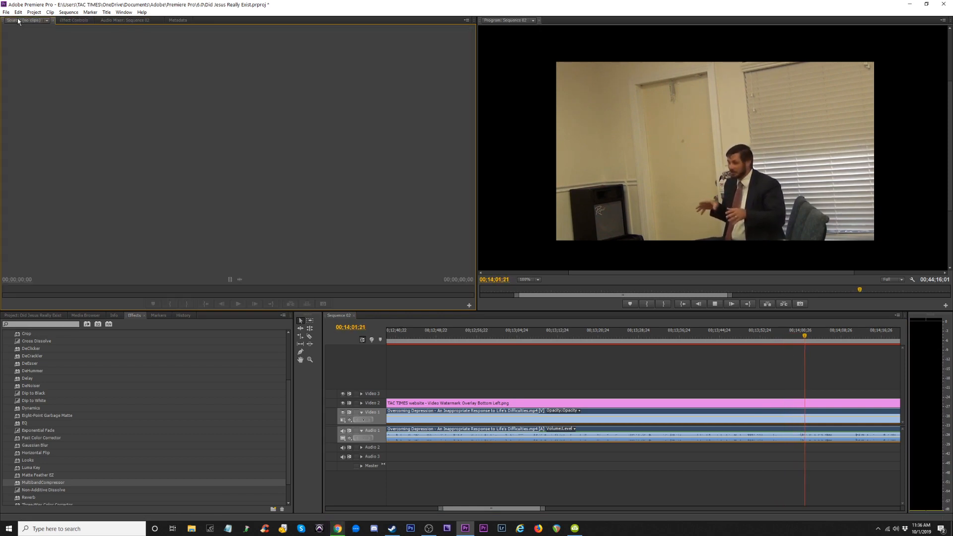
left_click(175, 20)
left_click(128, 20)
left_click(72, 20)
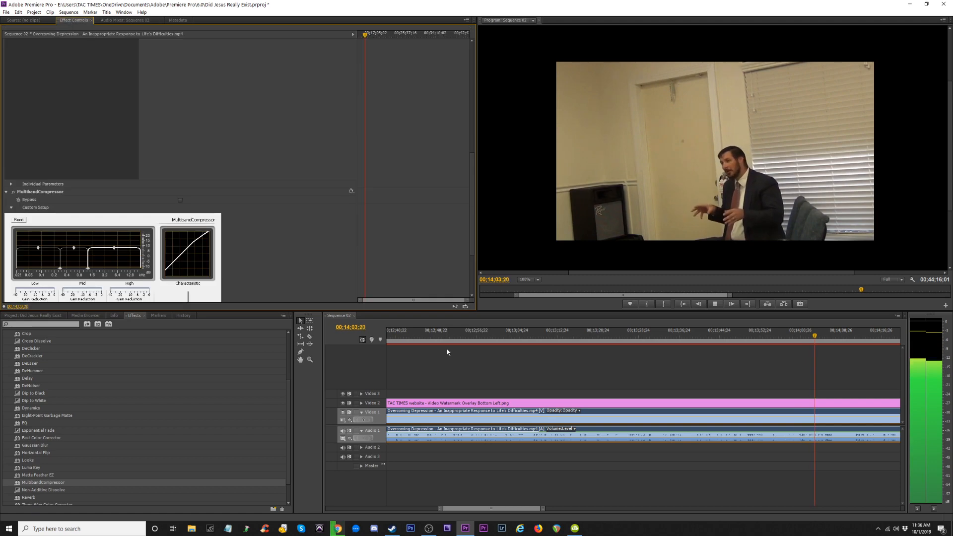
left_click(509, 417)
left_click(29, 20)
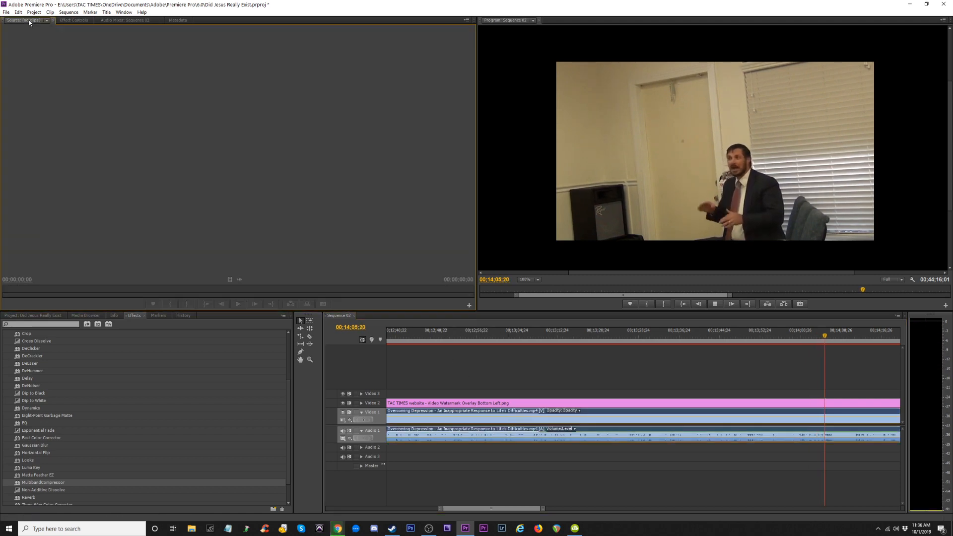
left_click(27, 315)
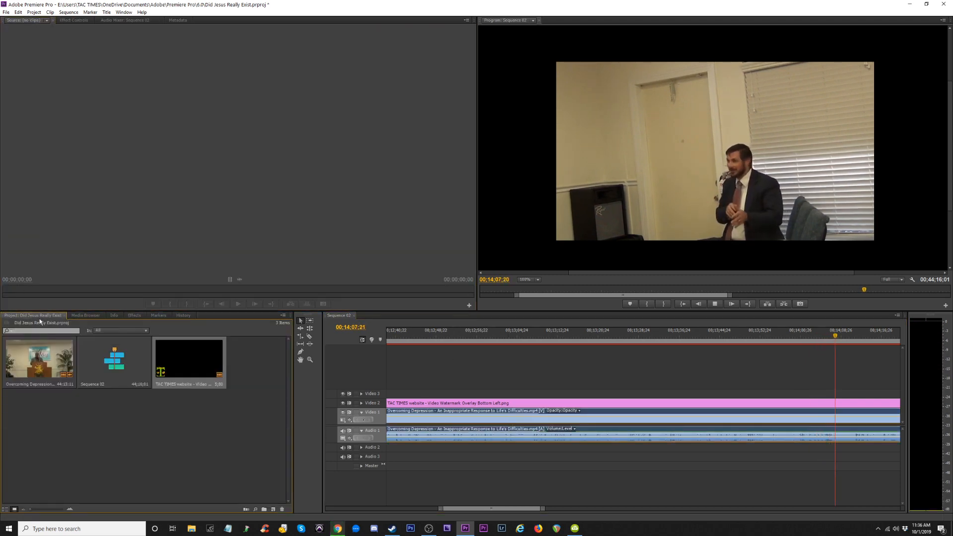
left_click(85, 315)
Enlarge the video clip by setting its Motion scale to about 129, keeping uniform scale
left_click(74, 20)
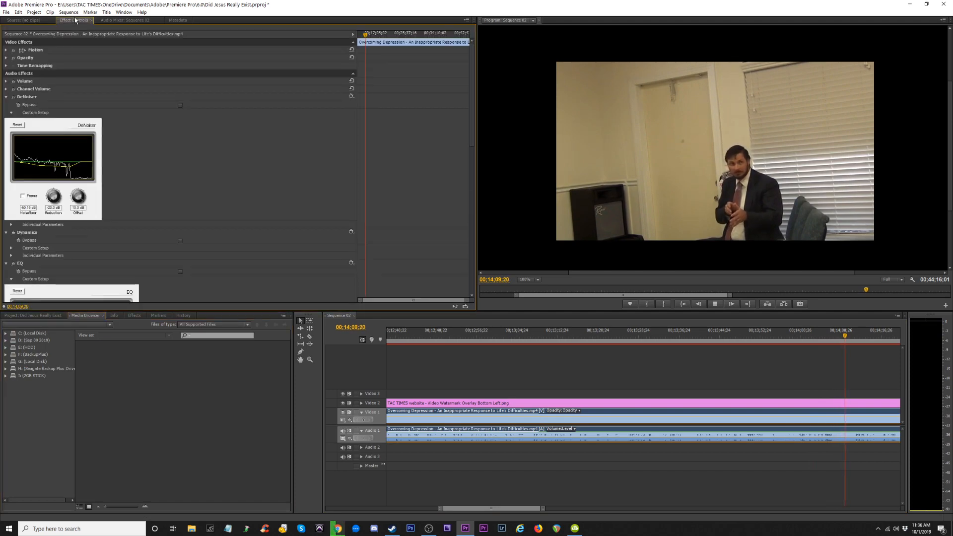
left_click(472, 155)
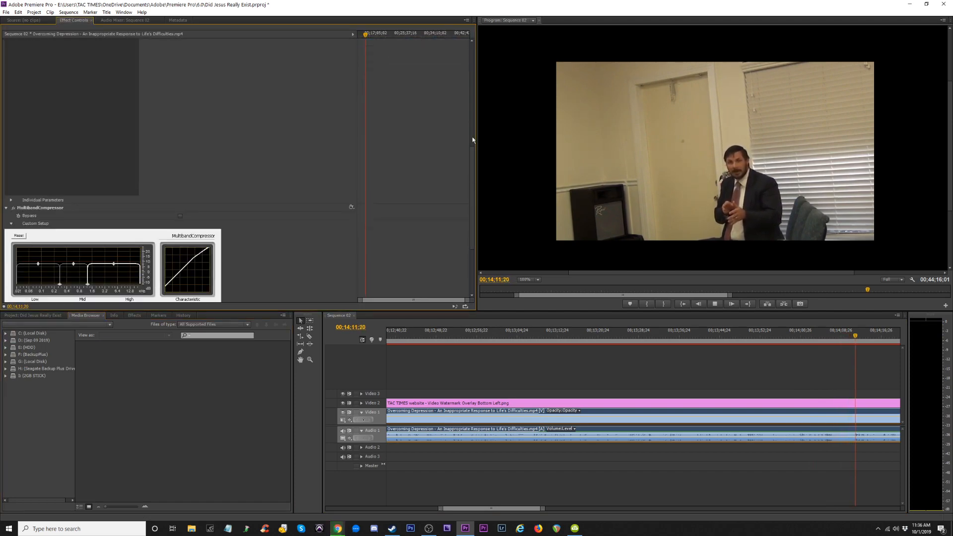
left_click_drag(472, 159, 474, 47)
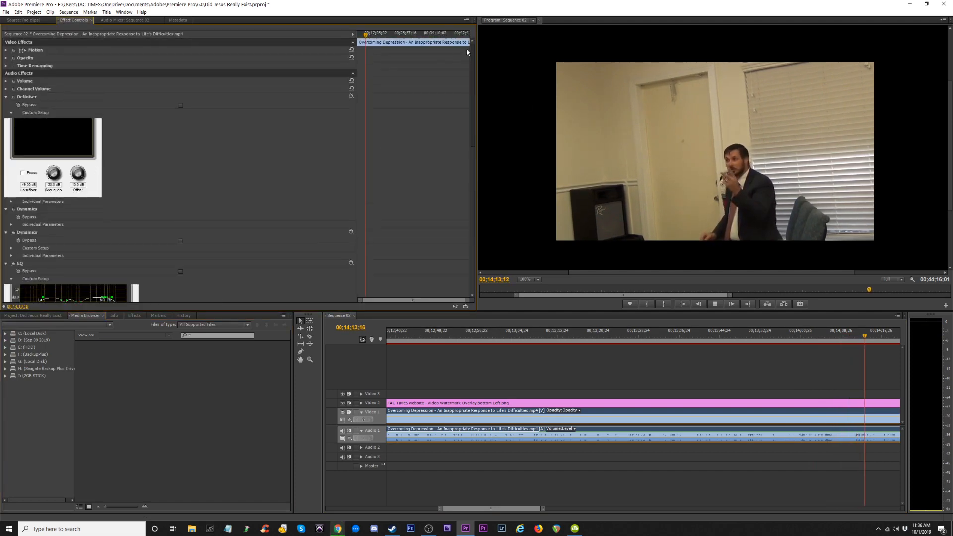
left_click(31, 50)
left_click(6, 51)
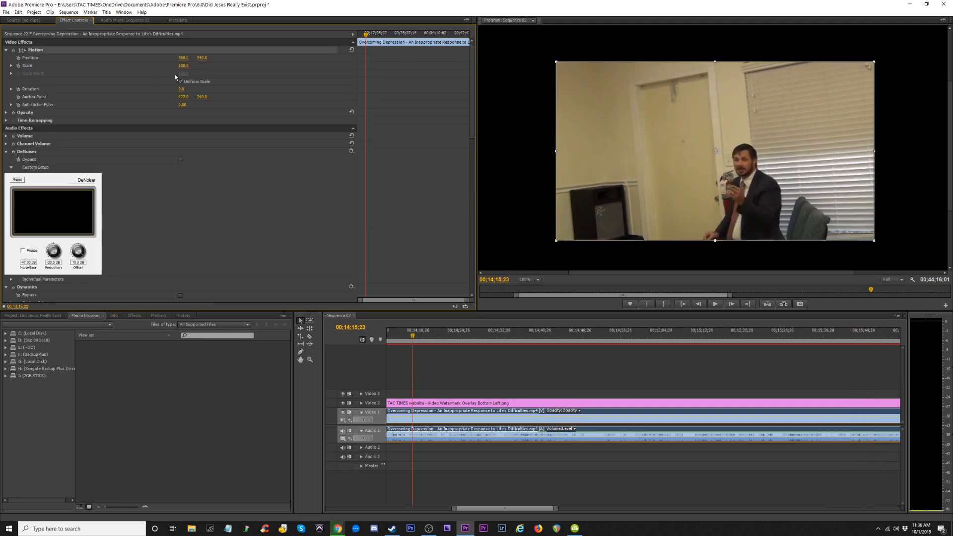
mouse_move(183, 66)
left_mouse_down()
mouse_move(206, 66)
mouse_move(183, 65)
mouse_move(197, 65)
left_mouse_up()
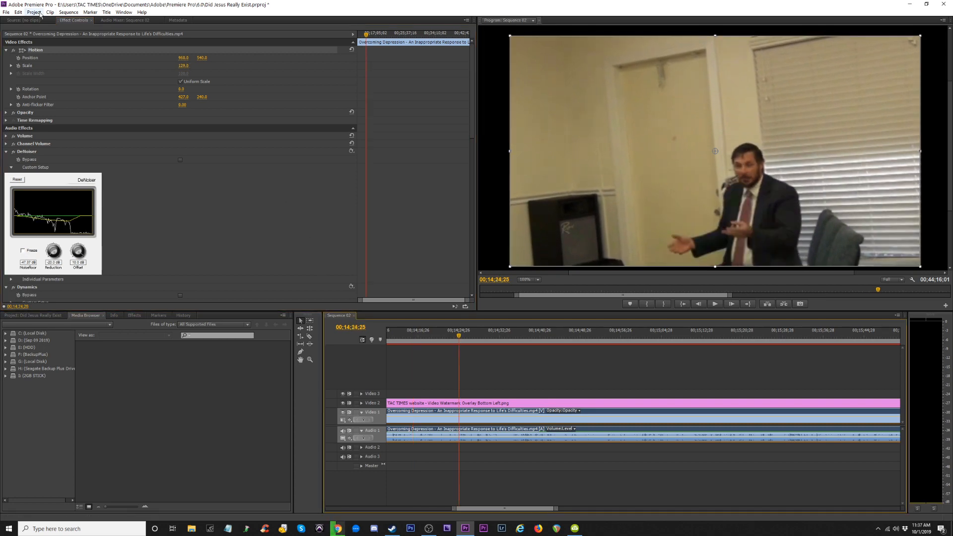
Create a new sequence from the DSLR 1080p30 preset, keeping the default name
left_click(40, 14)
mouse_move(7, 13)
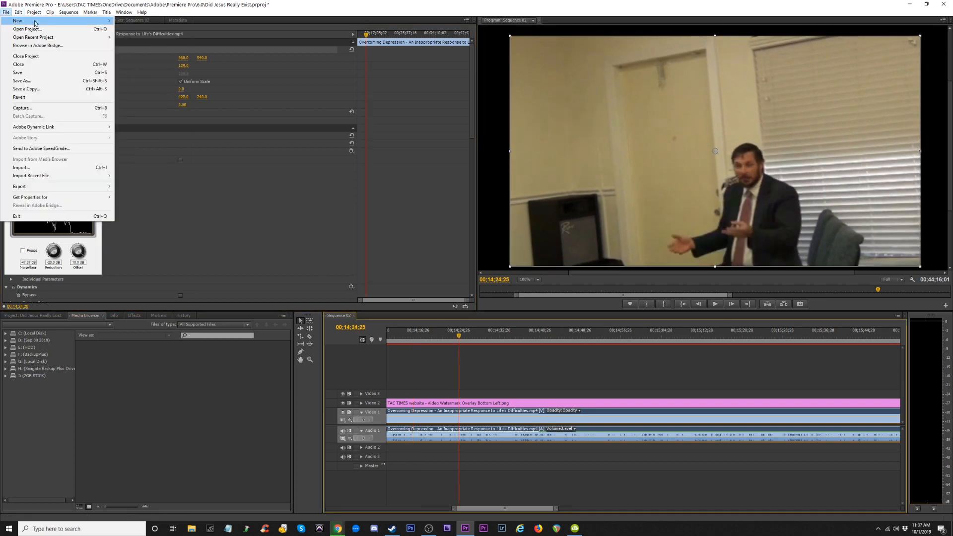
mouse_move(34, 21)
left_click(134, 29)
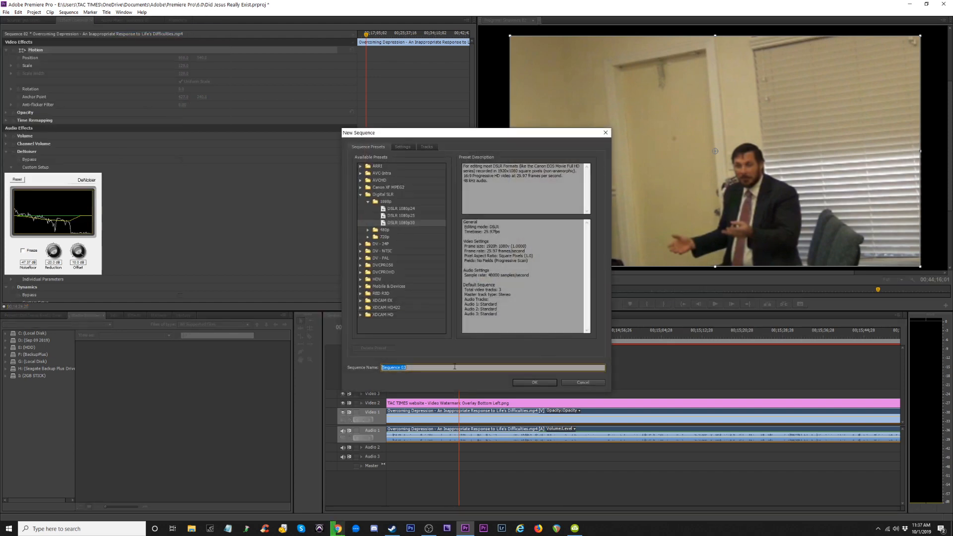
left_click(538, 382)
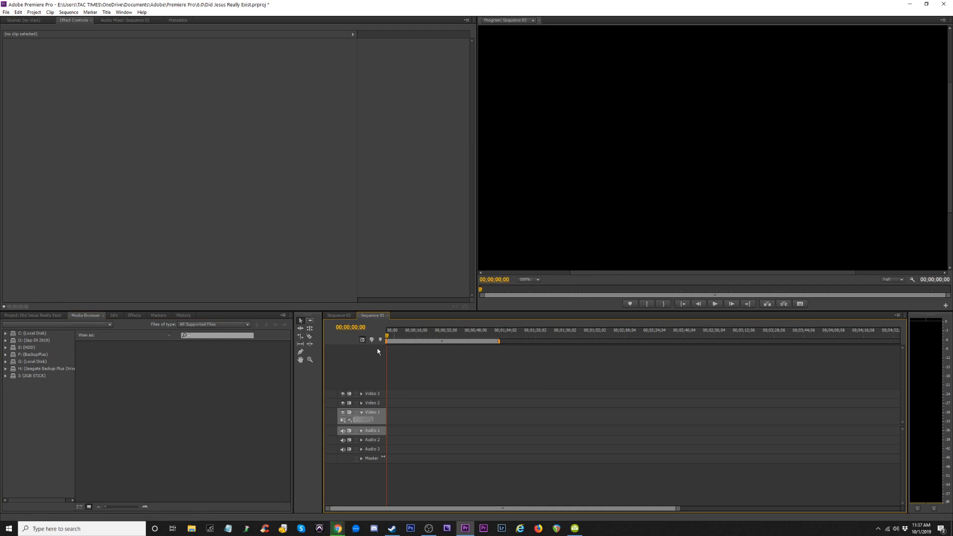
Place the Overcoming Depression video at the start of the new sequence, keeping the existing sequence settings, and preview it at about 36 seconds
left_click(33, 315)
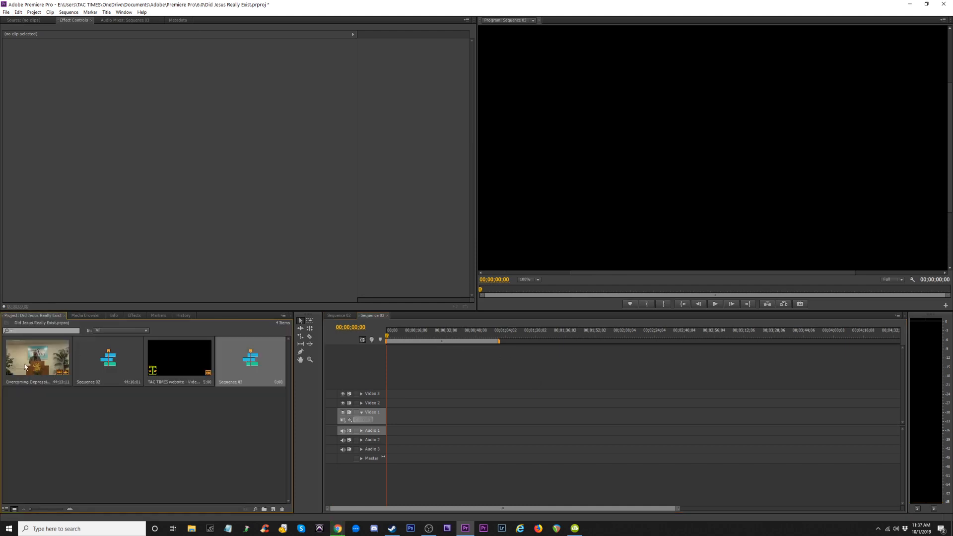
left_click_drag(25, 364, 437, 414)
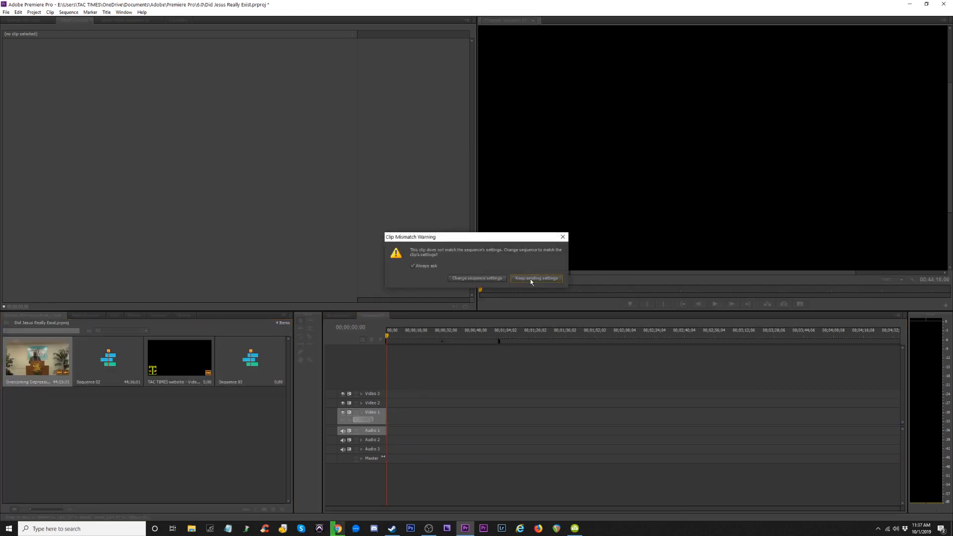
left_click(530, 278)
left_click(455, 335)
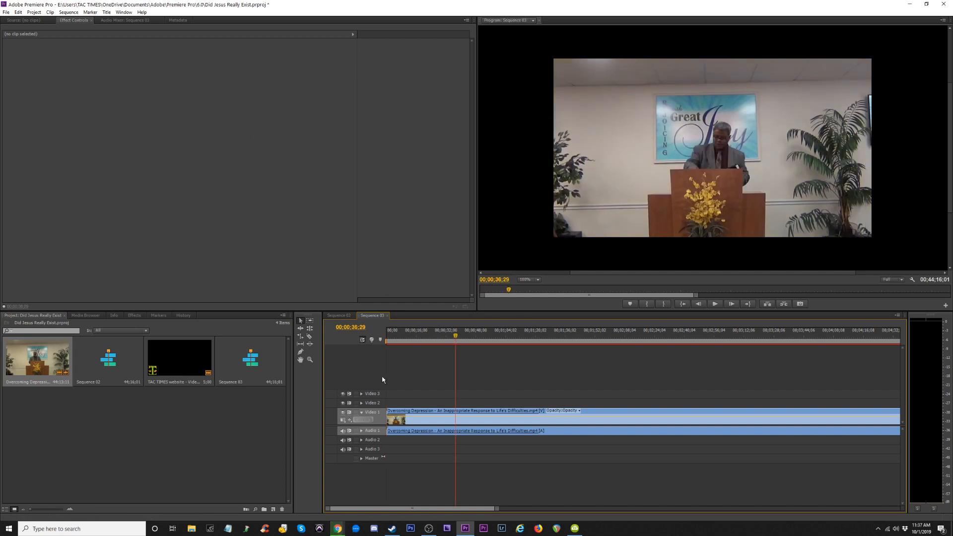
Enlarge the clip in the new sequence by raising its Motion scale to about 129
left_click(392, 416)
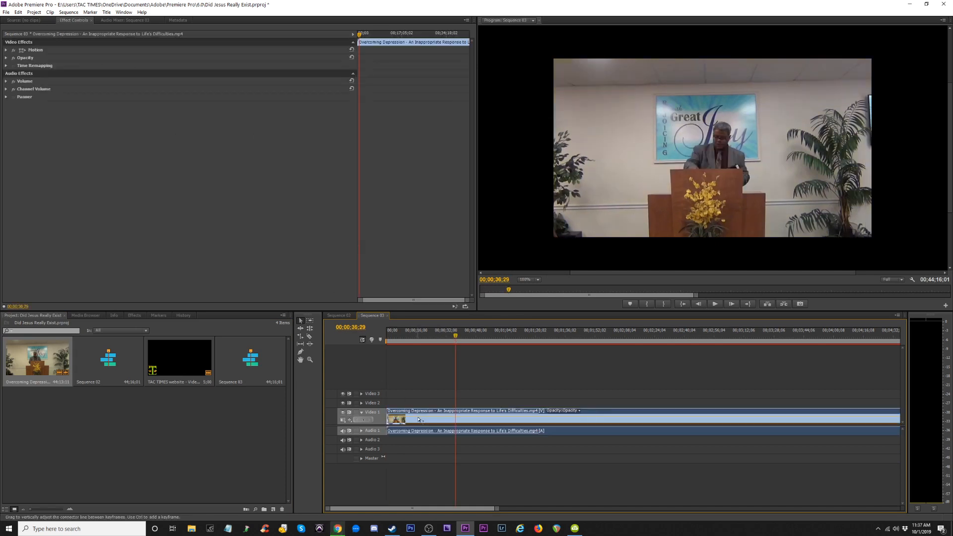
left_click(5, 49)
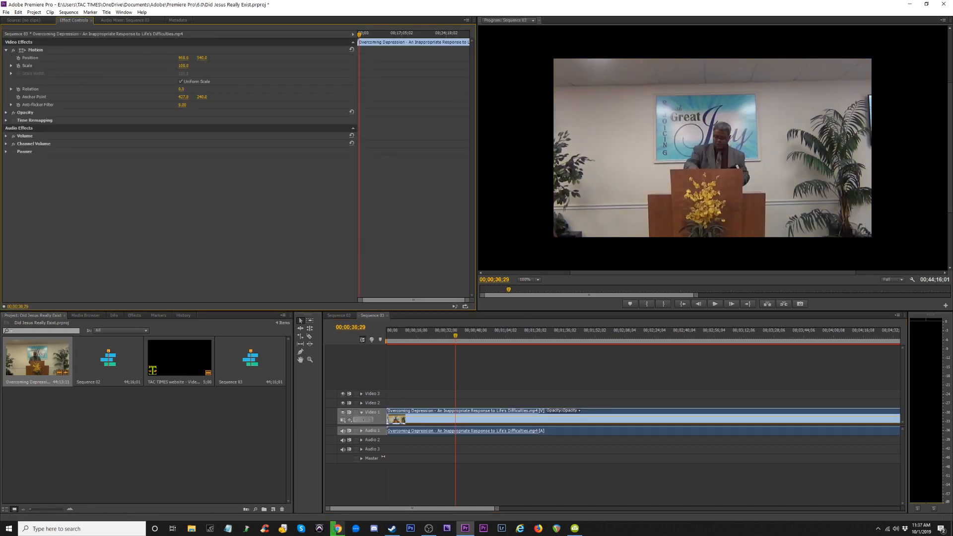
left_click_drag(184, 67, 203, 67)
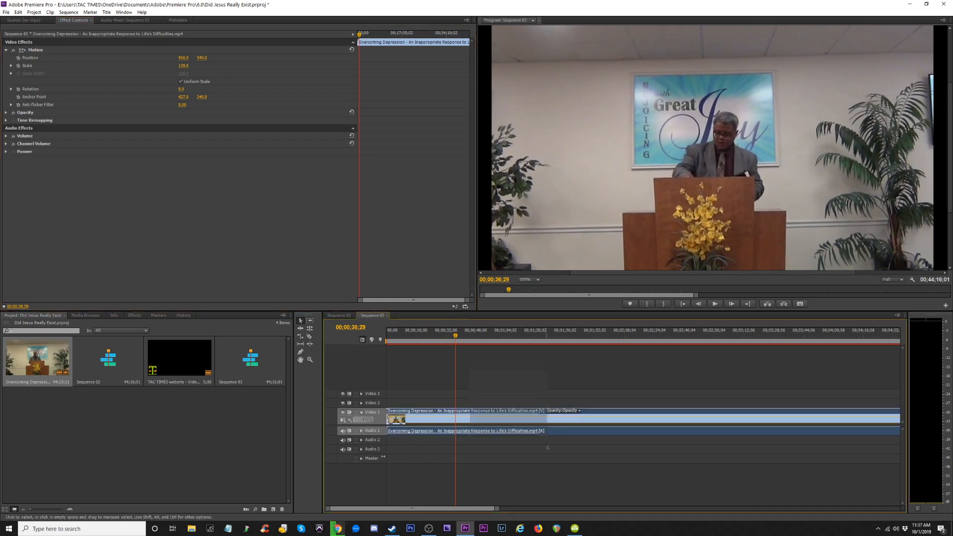
Delete the video clip from the new sequence and remove Sequence 03 from the project
key("Delete")
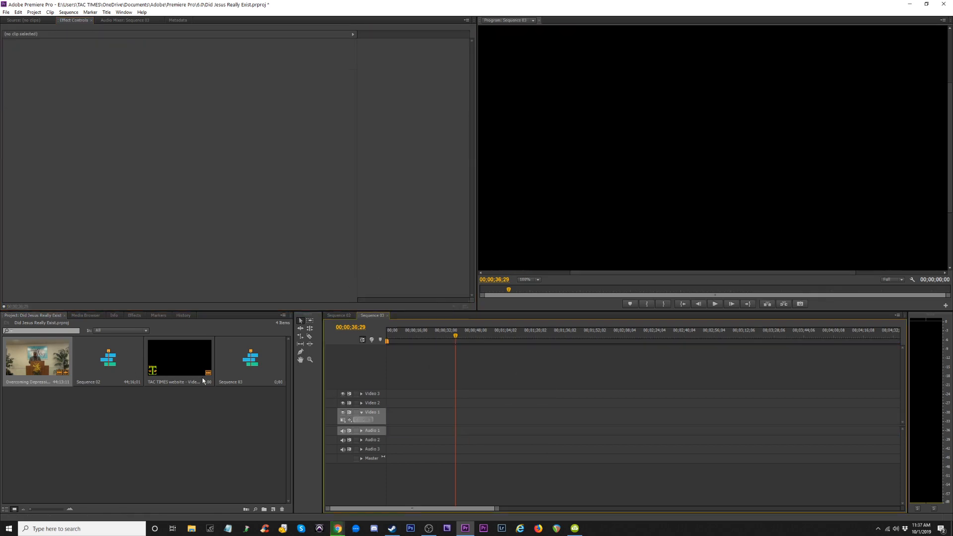
left_click(250, 359)
key("Delete")
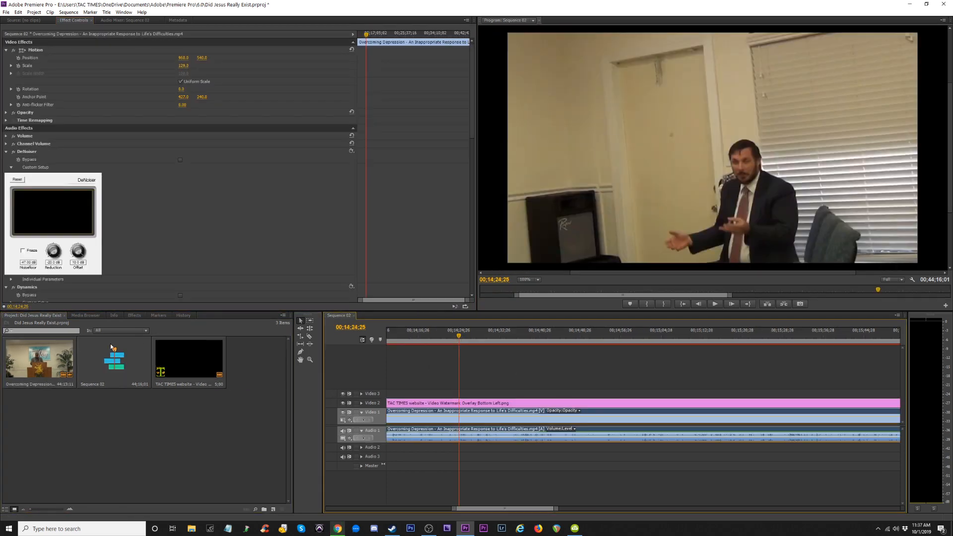
Try raising the Sequence 02 video clip's Motion scale to about 150 and shifting its vertical position to about 525
left_click(179, 369)
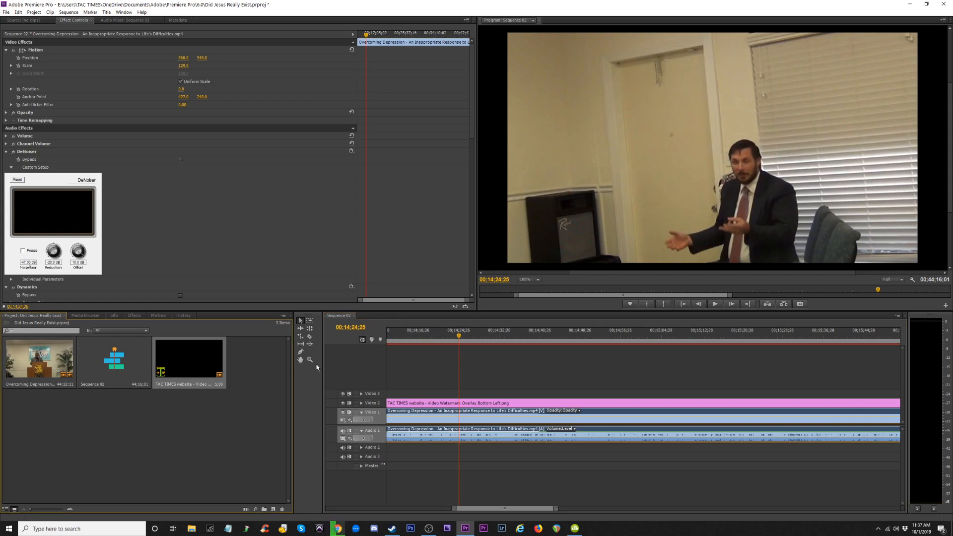
left_click(360, 375)
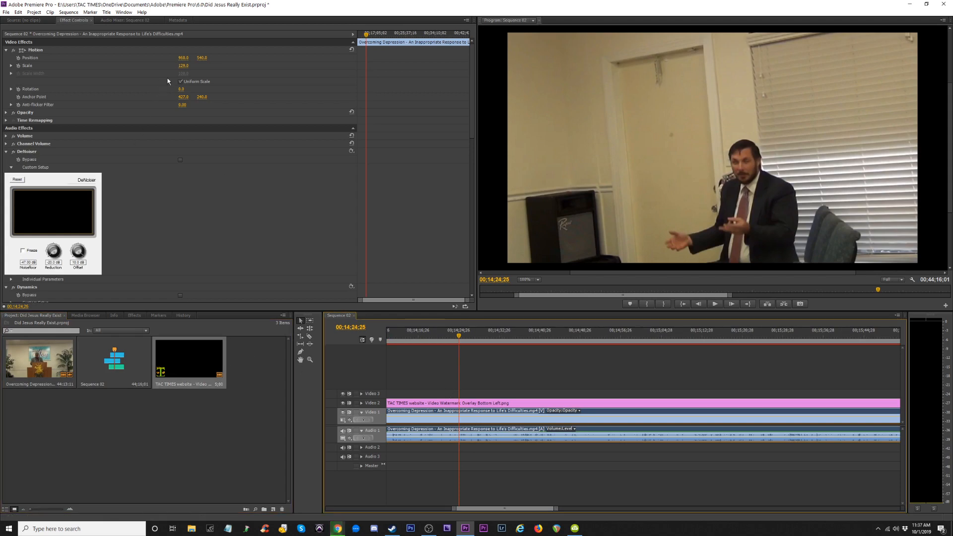
left_click_drag(181, 66, 206, 60)
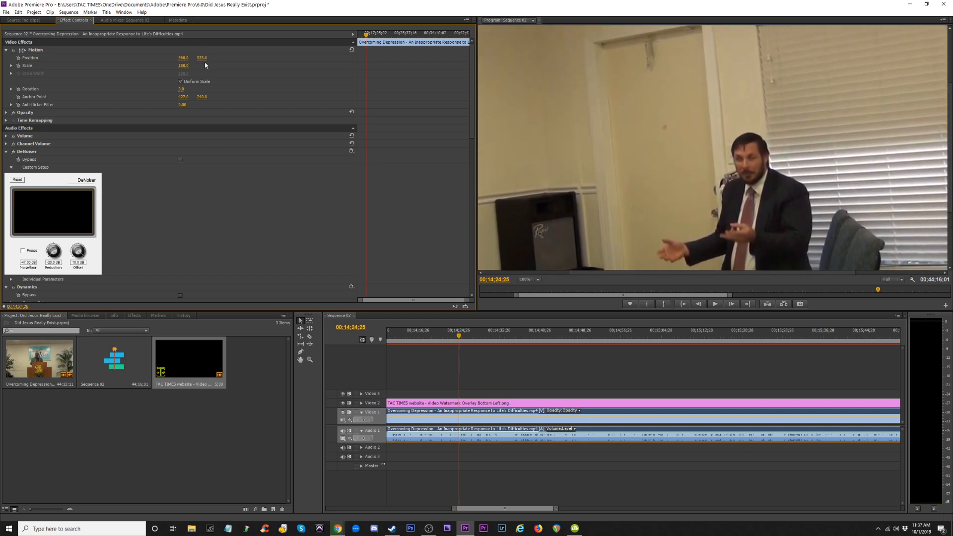
left_click(40, 50)
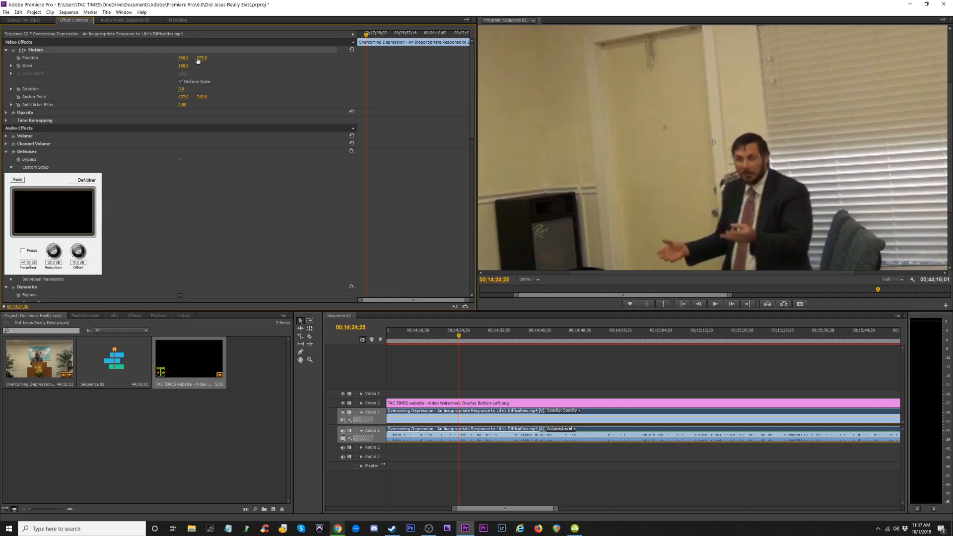
Set the program monitor's zoom level to Fit so the whole frame is shown
left_click(534, 280)
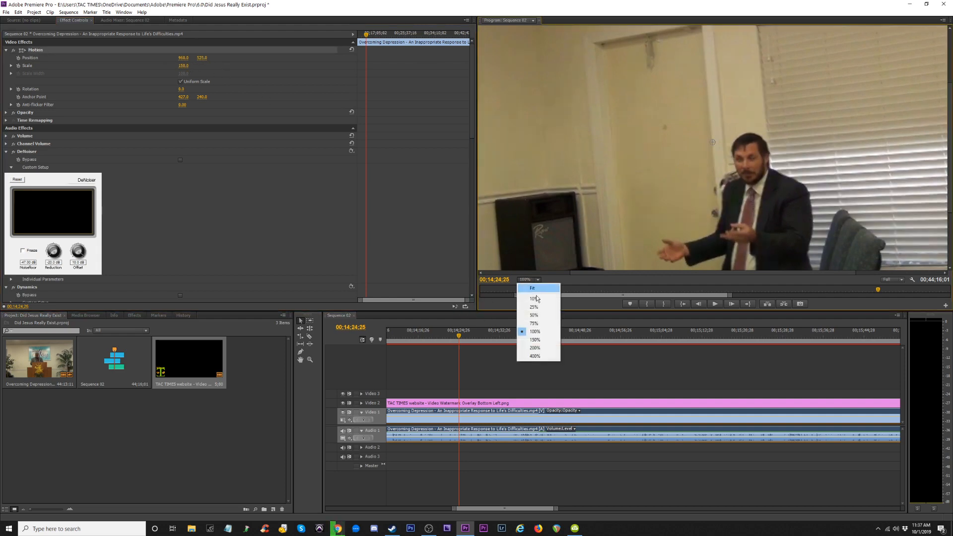
left_click(534, 324)
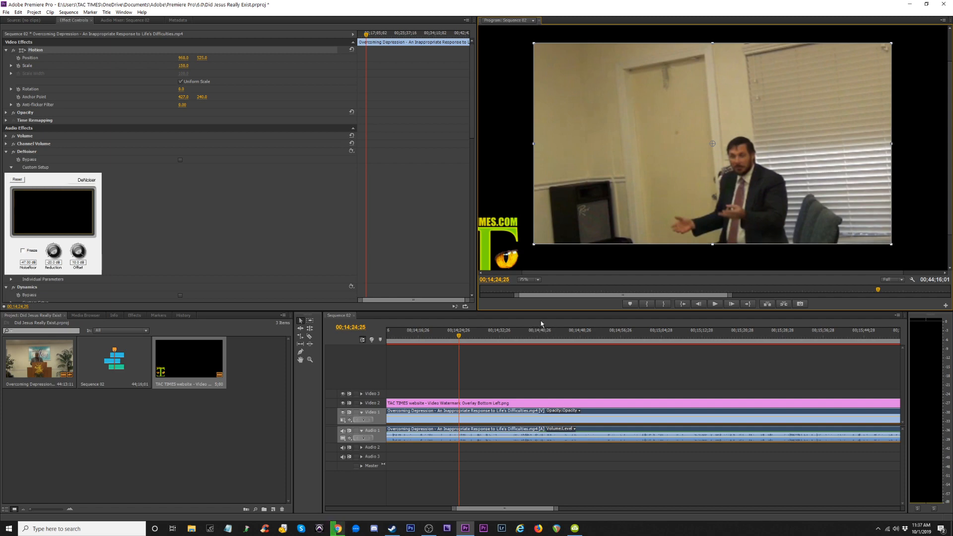
left_click(529, 280)
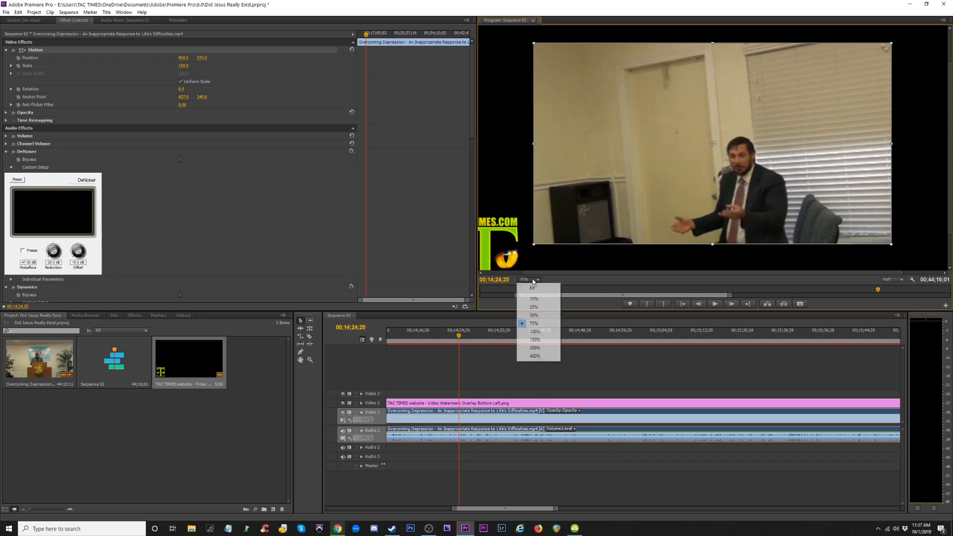
left_click(533, 289)
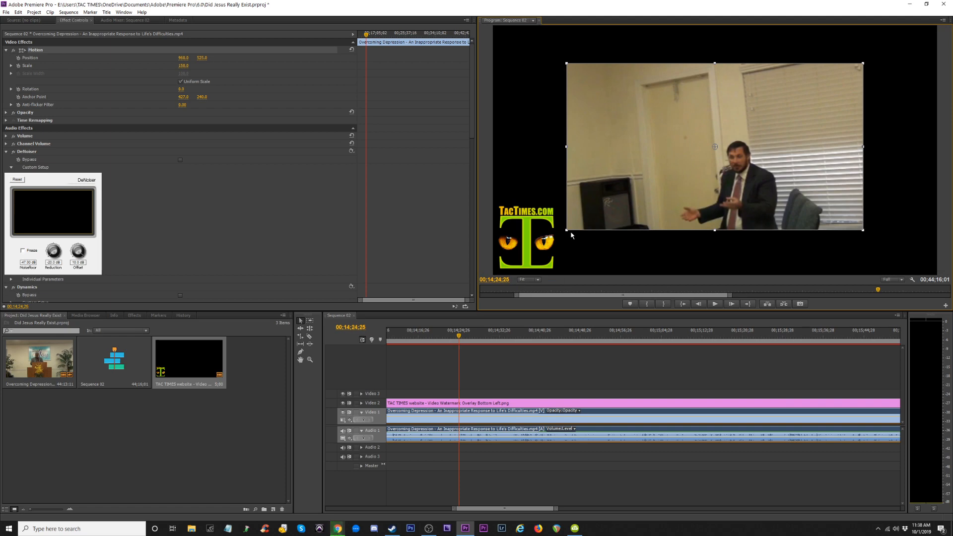
Reset the video clip's Motion settings, enlarge the picture to fill the frame, and set its uniform scale to exactly 225
left_click_drag(565, 230, 536, 245)
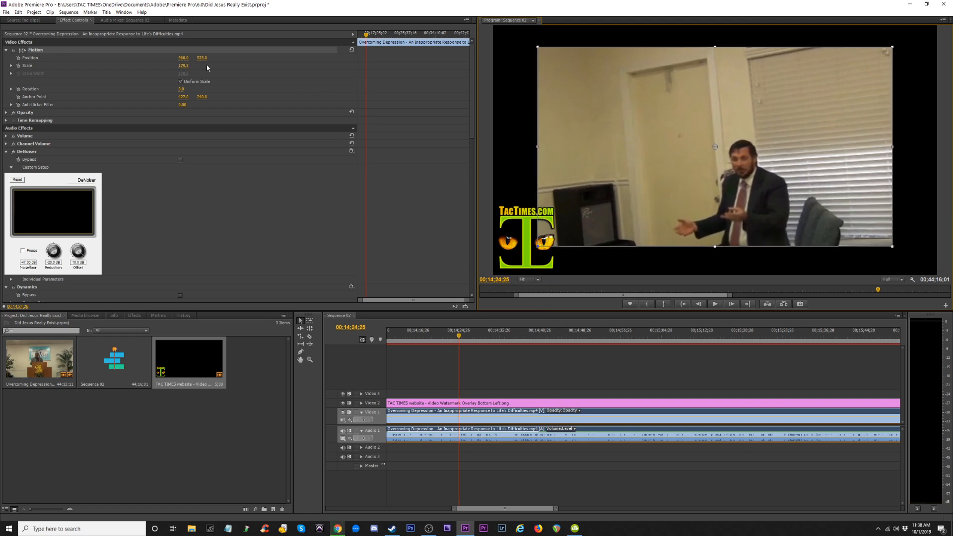
left_click(351, 49)
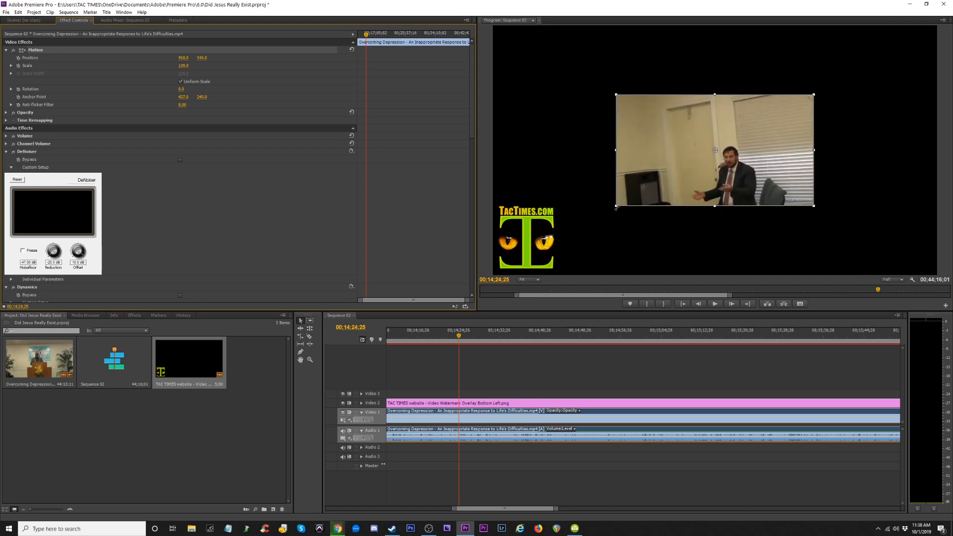
left_click_drag(616, 208, 351, 281)
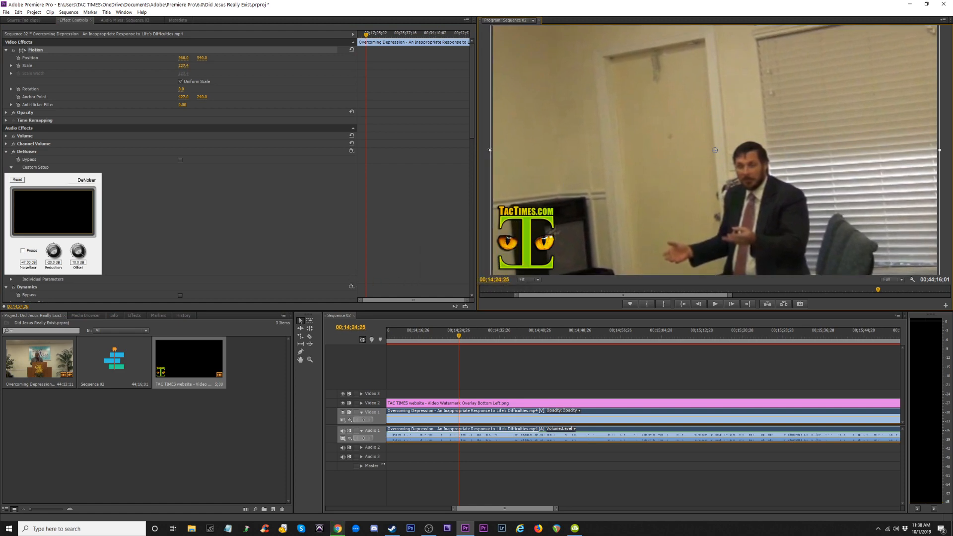
left_click_drag(491, 150, 492, 150)
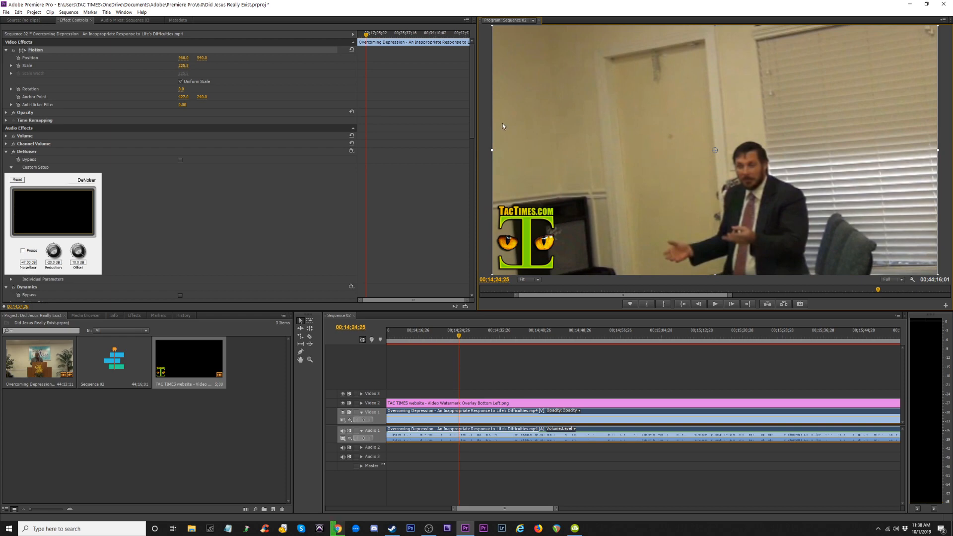
left_click_drag(492, 150, 486, 152)
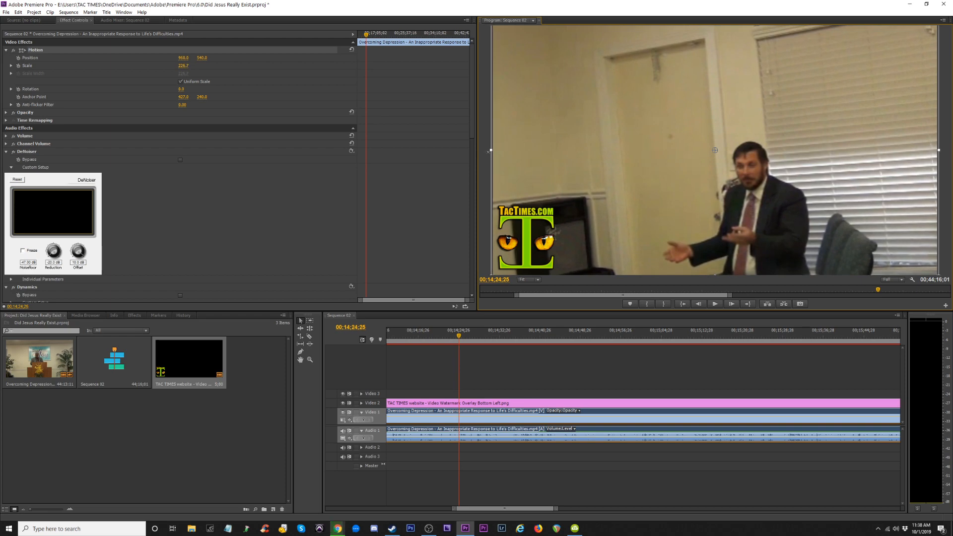
left_click(183, 66)
type("225")
key("Return")
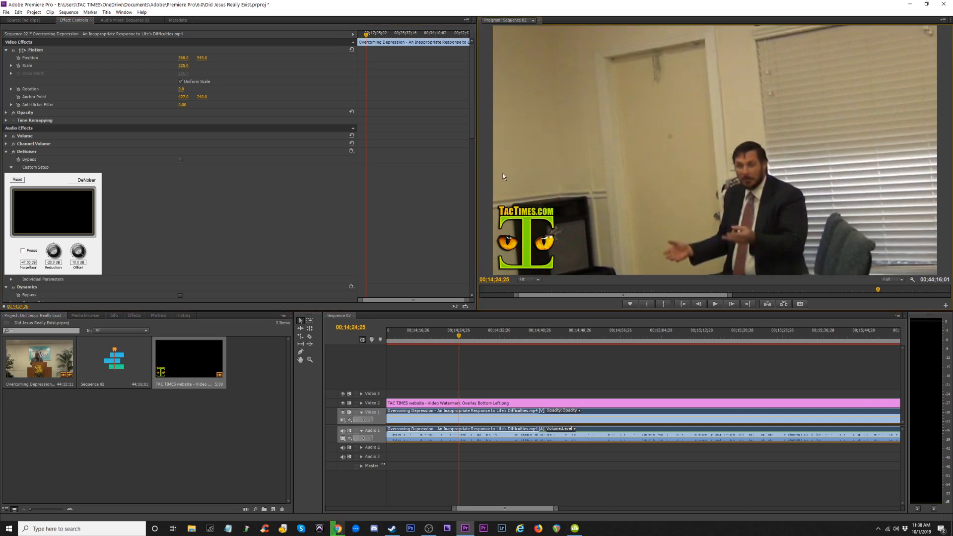
Play and skim Sequence 02 from about 14 to 18 minutes to find a suitable cut point
key("space")
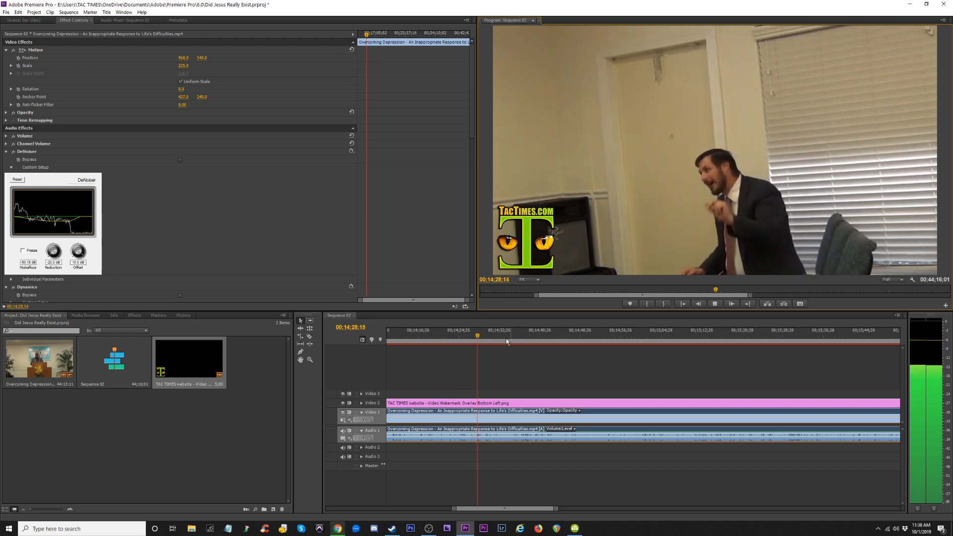
left_click(519, 336)
key("minus")
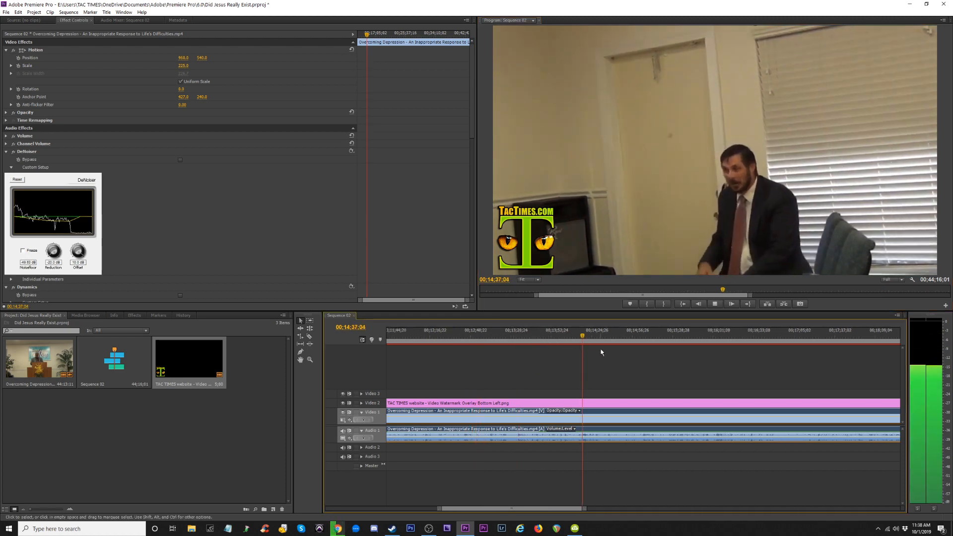
key("minus")
key("minus")
key("minus")
key("minus")
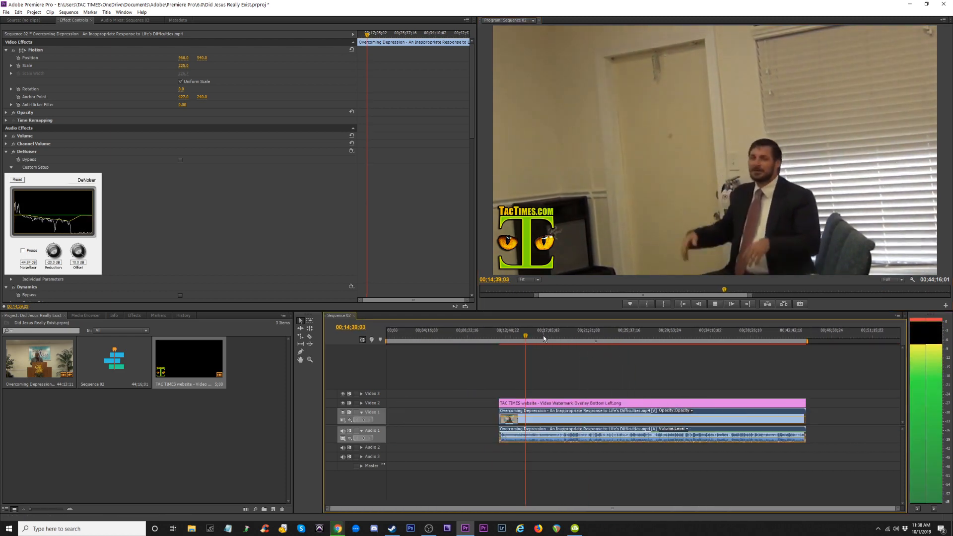
left_click(550, 336)
key("equal")
key("equal")
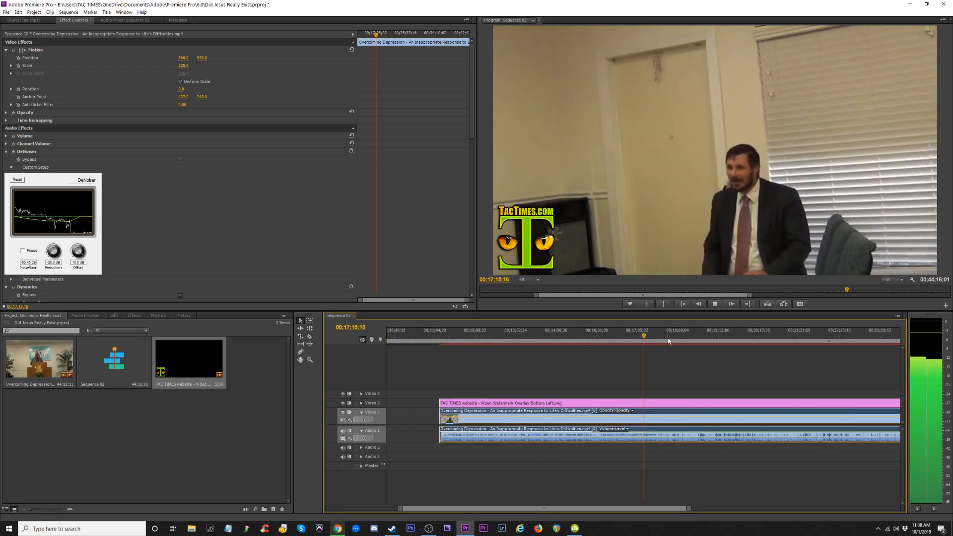
left_click(671, 336)
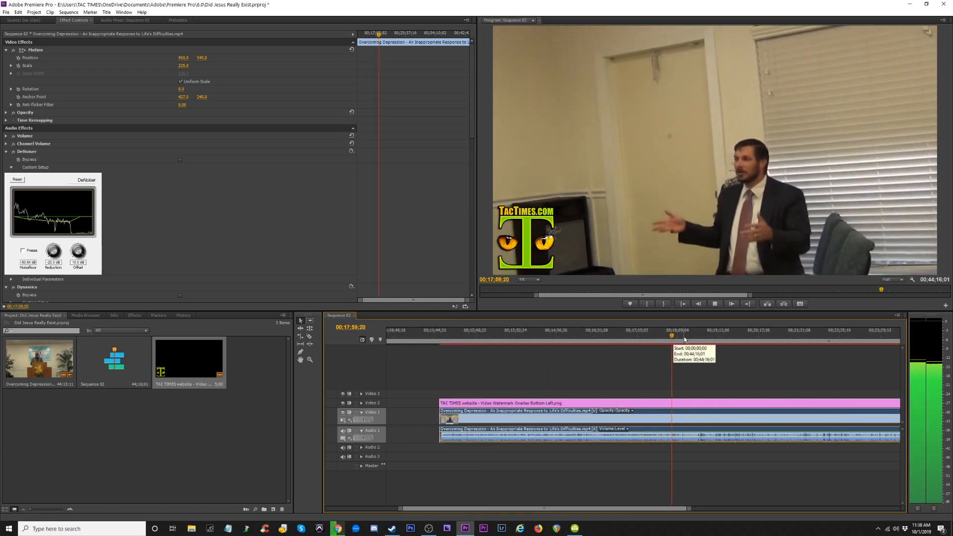
left_click(702, 336)
left_click(680, 337)
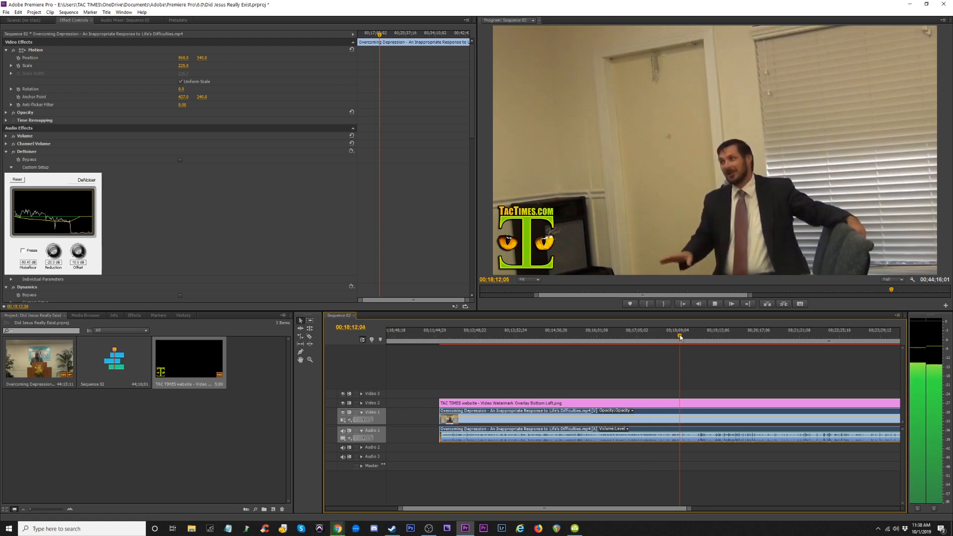
key("equal")
key("equal")
key("equal")
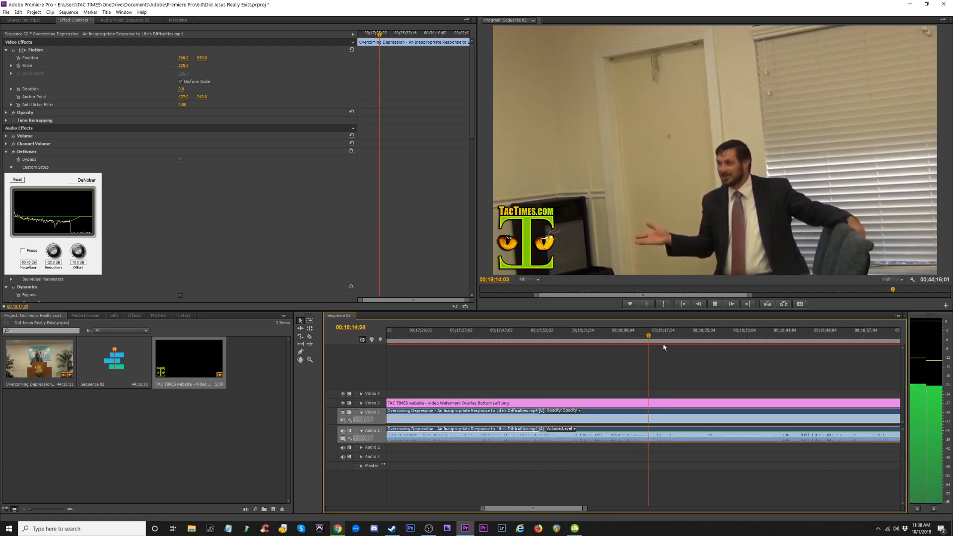
Cut the clips on all tracks with the Razor tool at 00;18;34;13, including the watermark overlay
key("c")
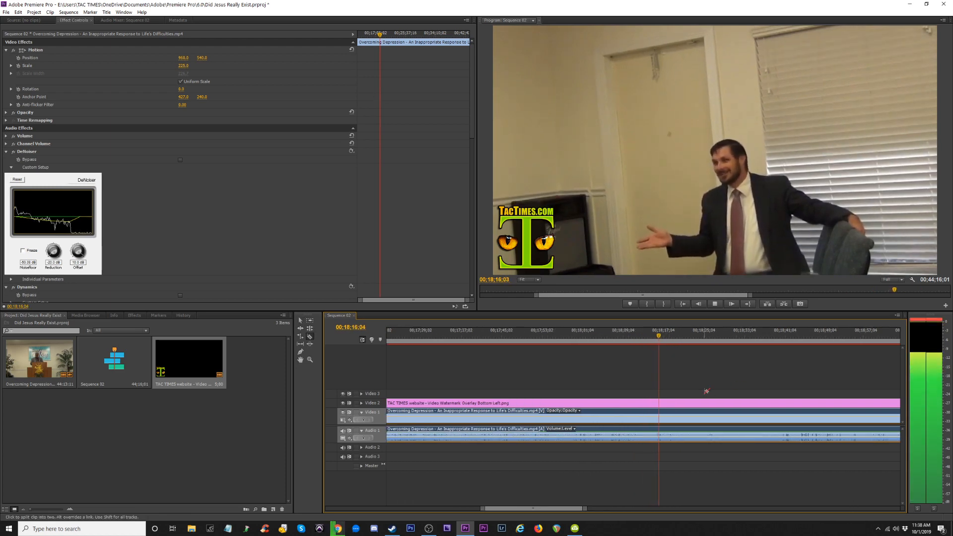
left_click_drag(657, 335, 759, 345)
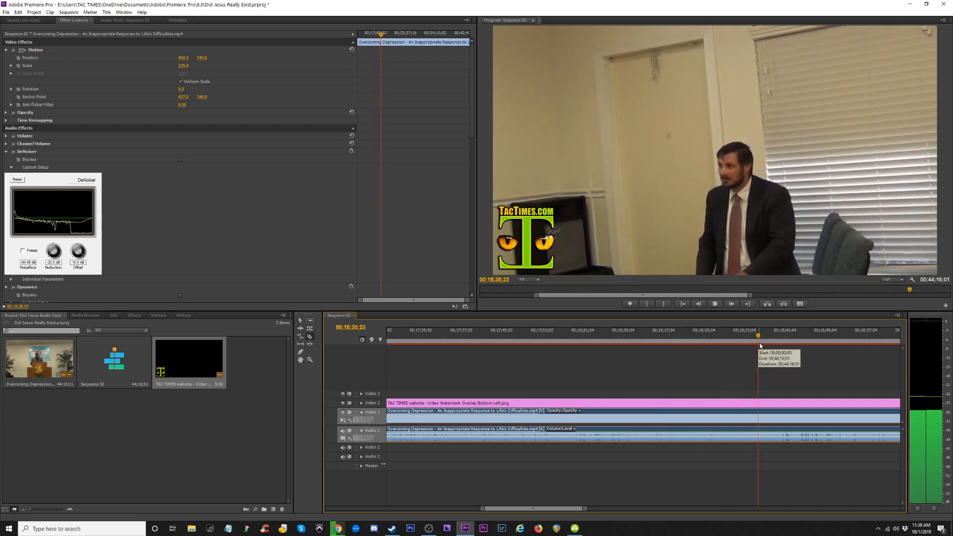
left_click(754, 337)
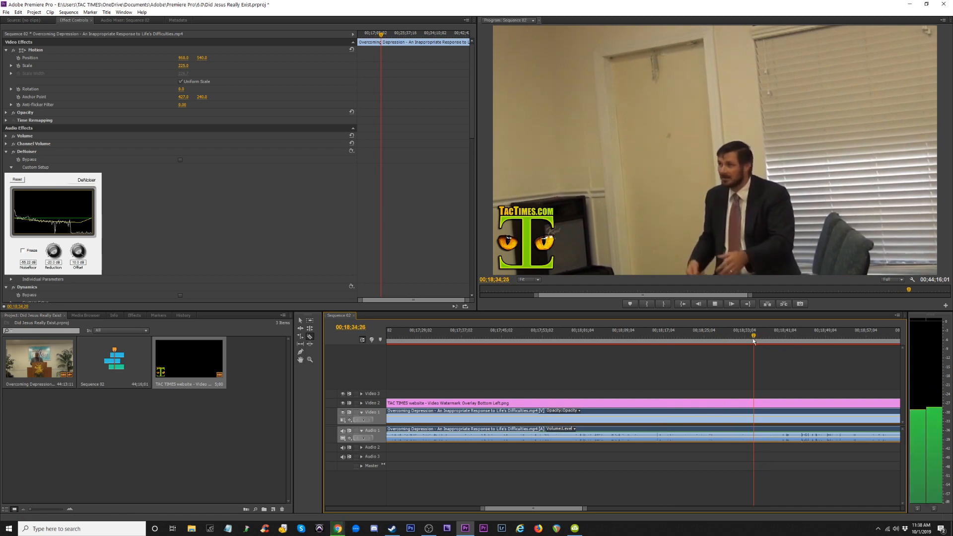
left_click(746, 338)
key("space")
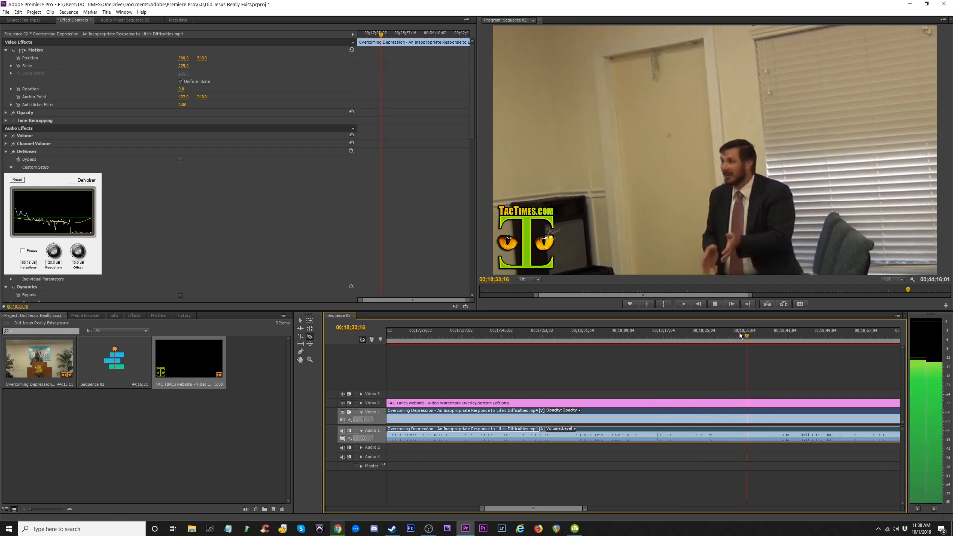
key("space")
left_click(752, 420, "shift")
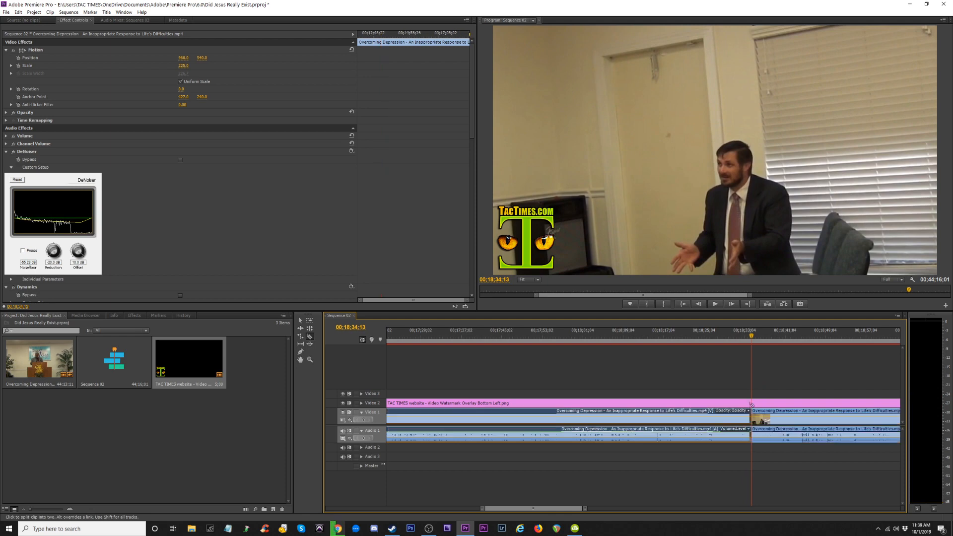
key("minus")
key("minus")
key("minus")
key("minus")
key("minus")
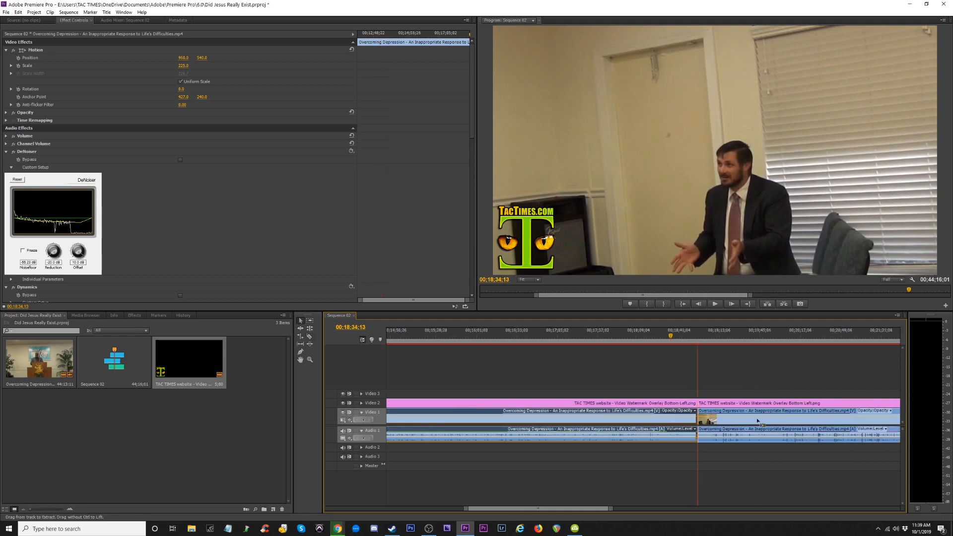
Trim the start of the second Overcoming Depression clip and the watermark overlay above it to 00;38;26;17
left_click_drag(652, 331, 751, 348)
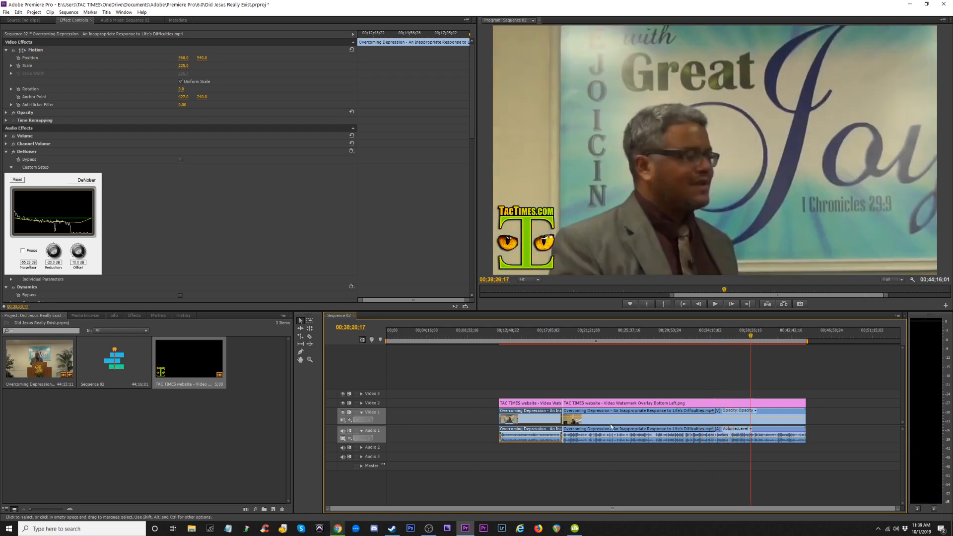
left_click_drag(563, 420, 751, 417)
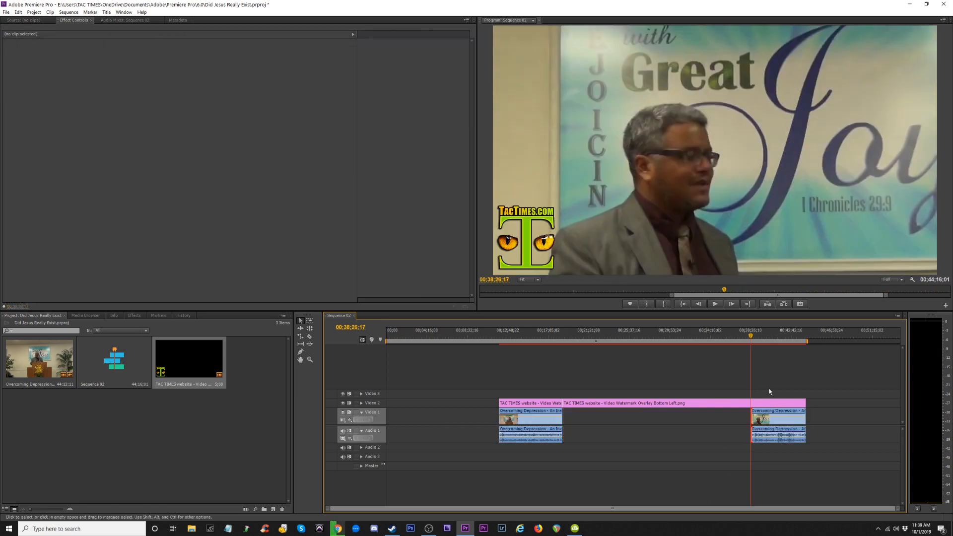
left_click_drag(753, 336, 757, 336)
key("space")
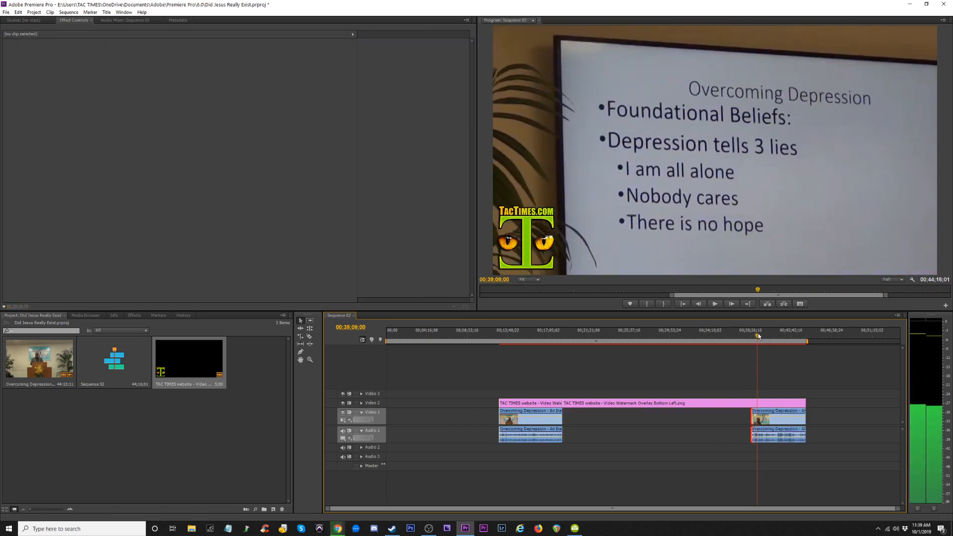
left_click_drag(706, 398, 756, 400)
Play and skim Sequence 02 from about 39;09 to 39;53 to find where the second excerpt should end
key("equal")
key("equal")
key("equal")
key("equal")
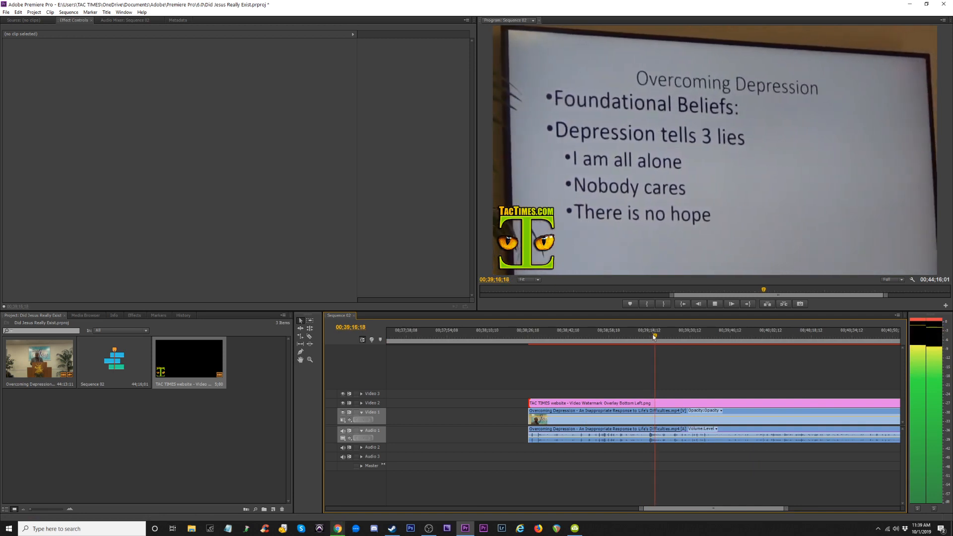
left_click(661, 336)
key("space")
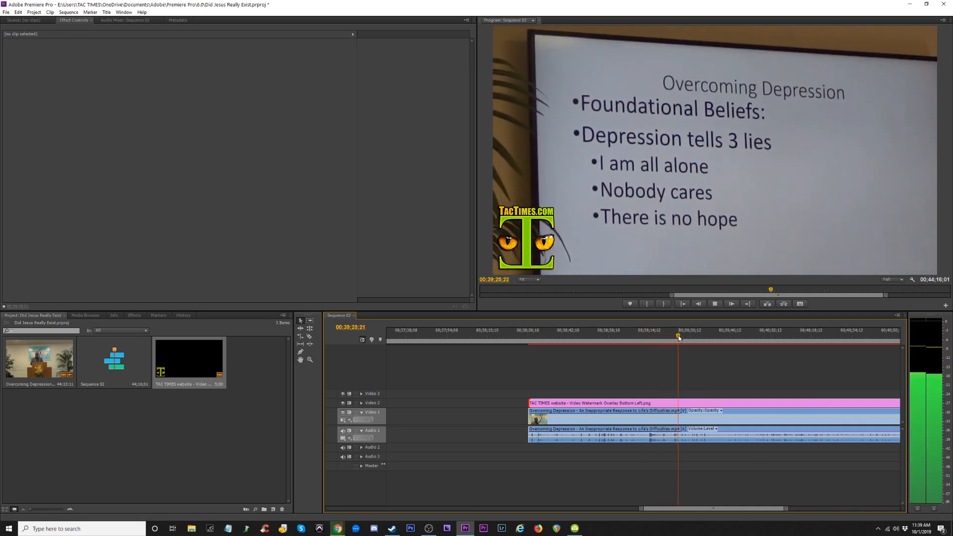
left_click_drag(681, 335, 700, 336)
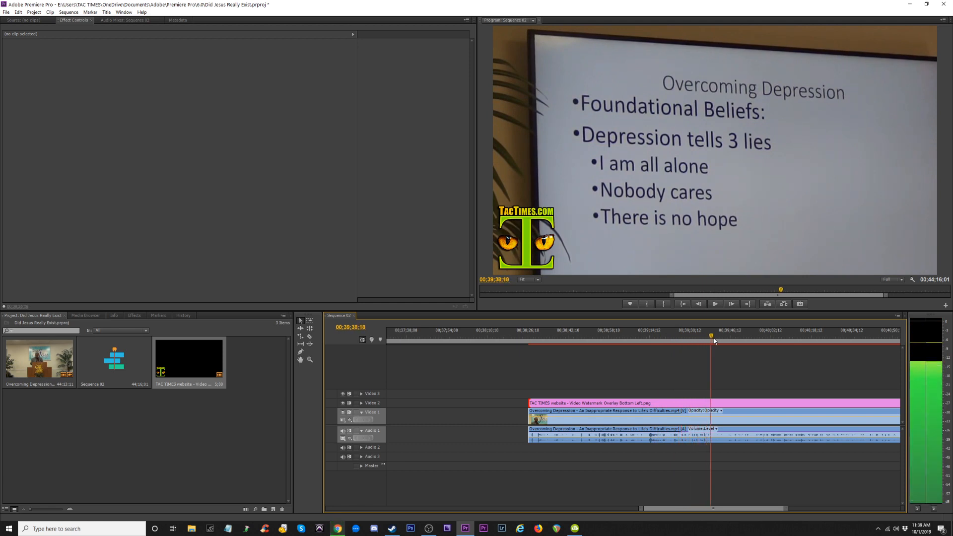
left_click(729, 341)
key("space")
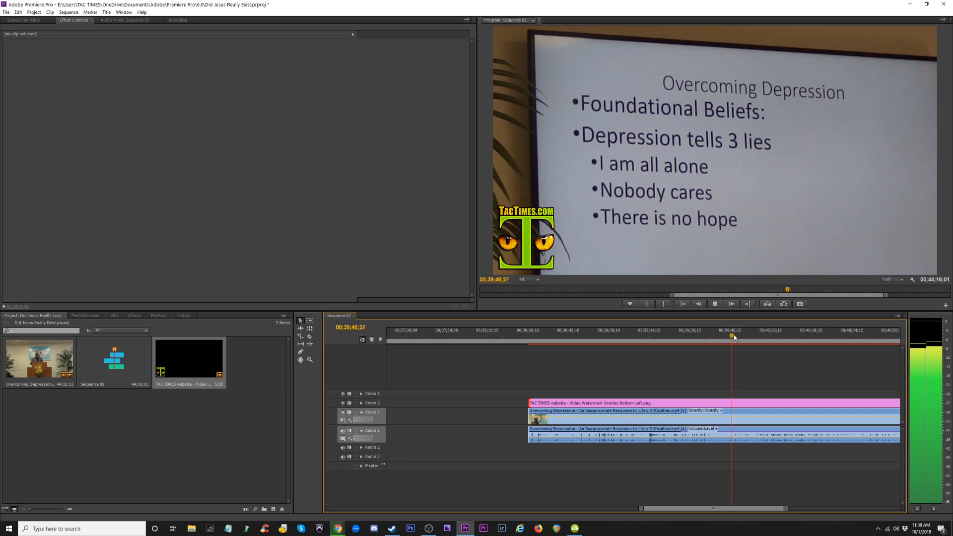
key("space")
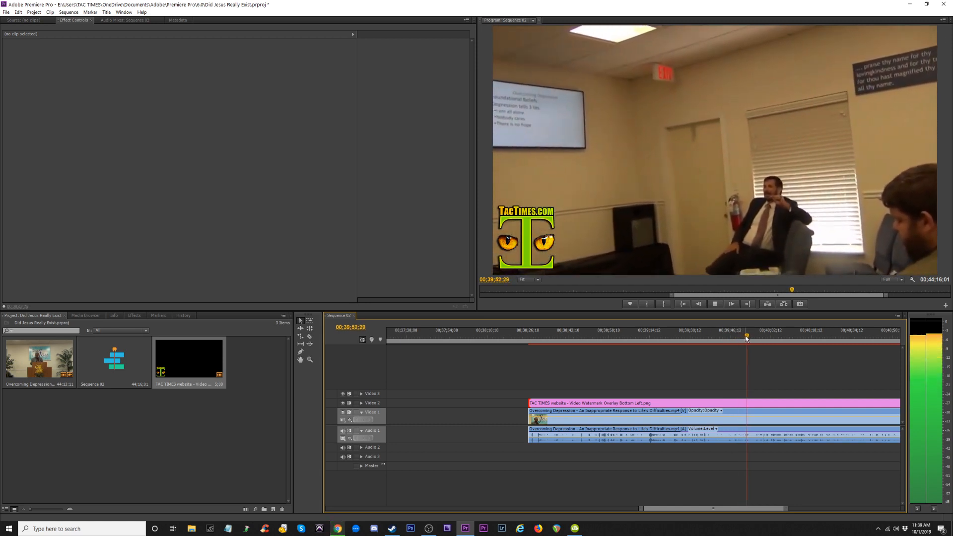
left_click_drag(750, 337, 719, 344)
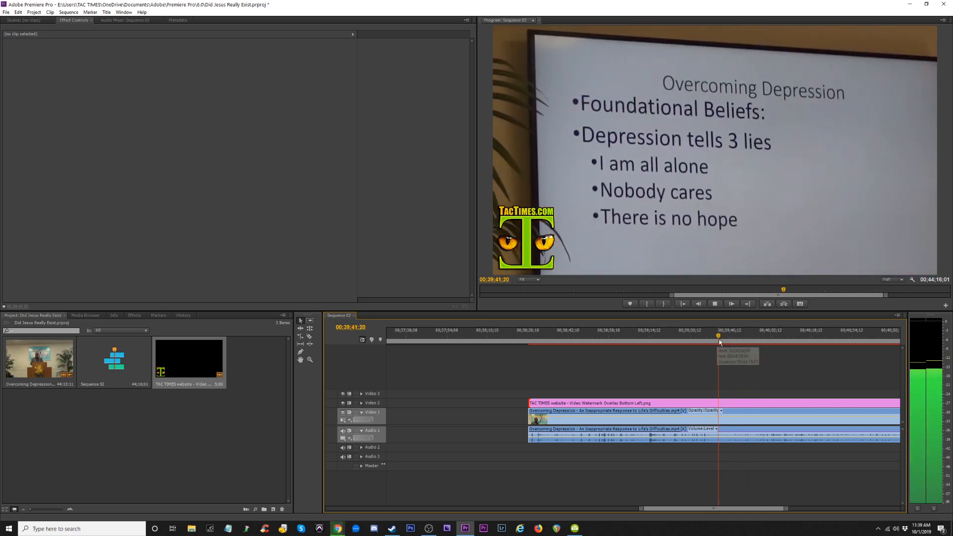
key("space")
key("space")
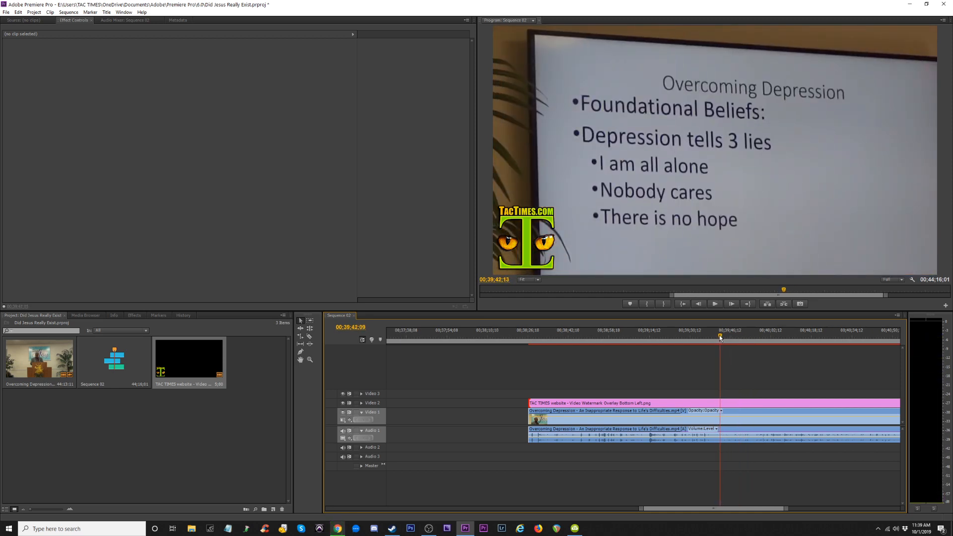
left_click_drag(720, 337, 719, 338)
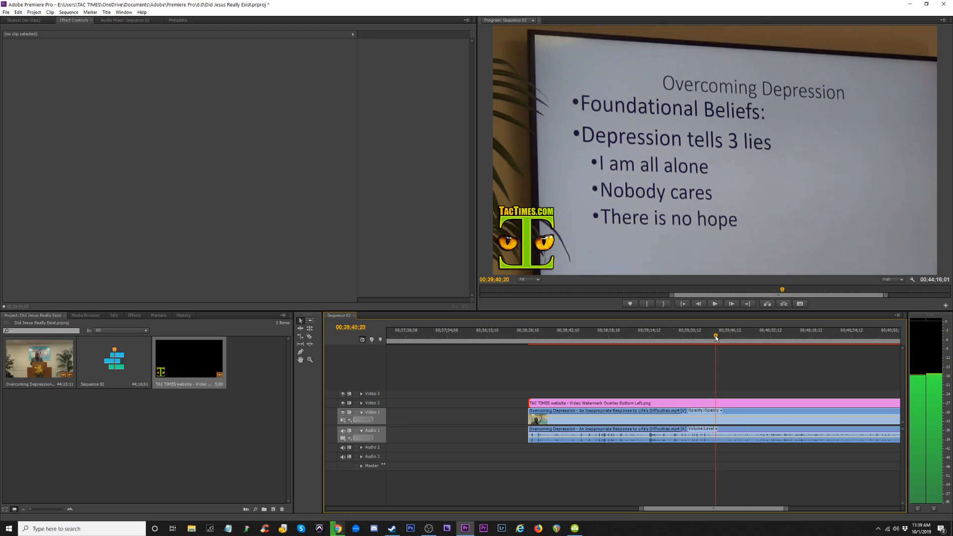
key("space")
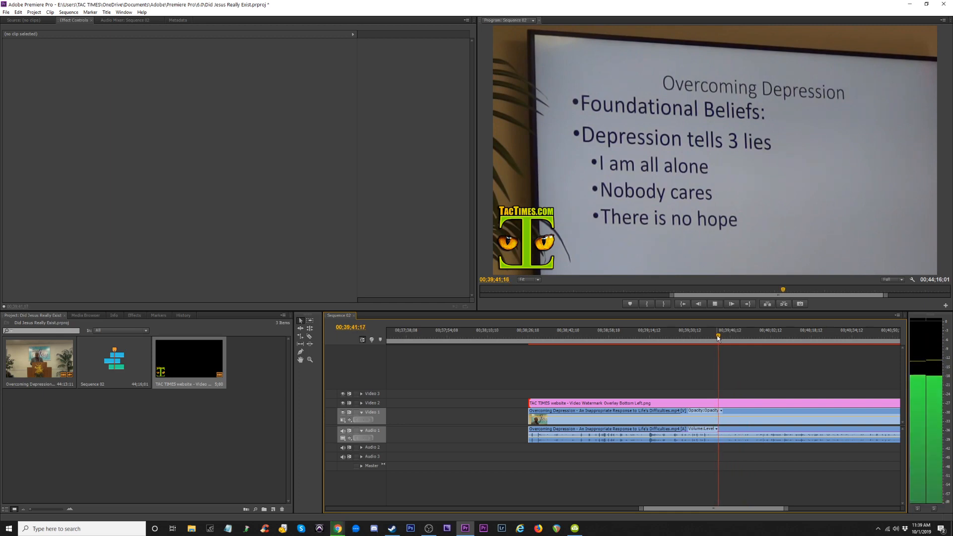
Play and skim the second clip's opening between about 38;30 and 38;56 to find its exact starting point
left_click(533, 344)
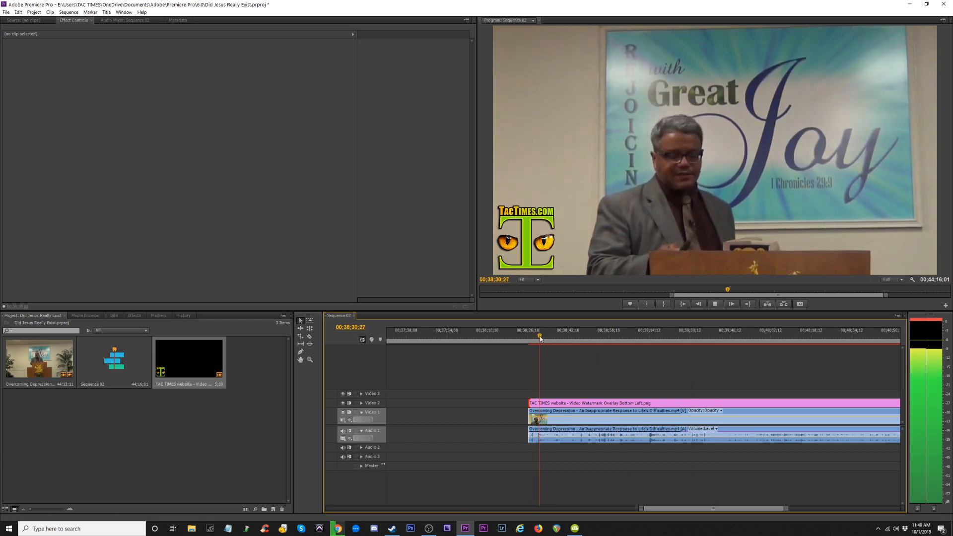
left_click_drag(540, 336, 600, 338)
key("space")
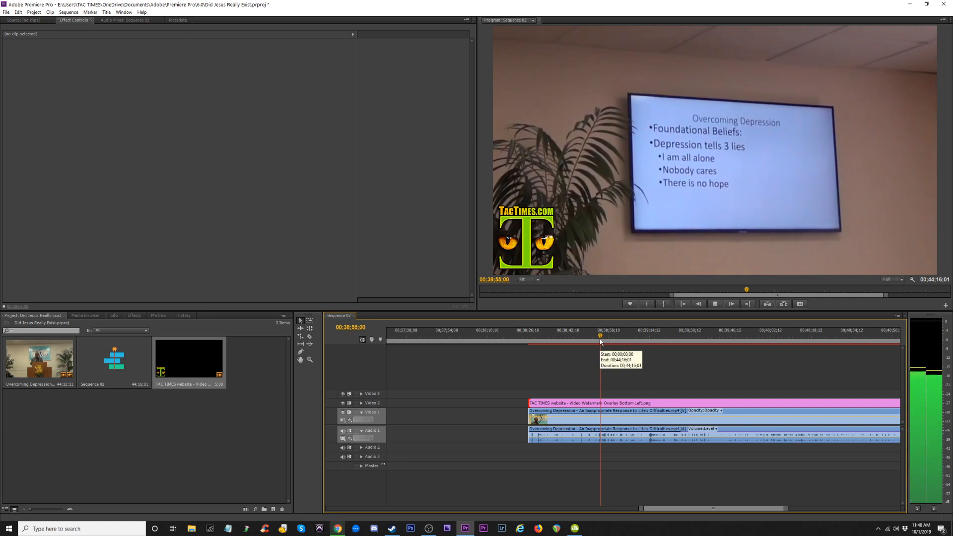
left_click(594, 340)
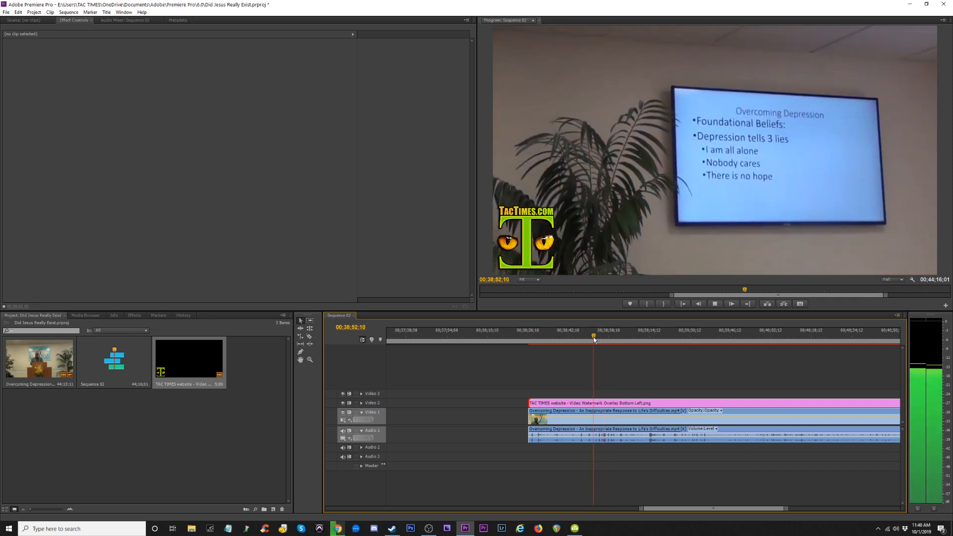
left_click(589, 338)
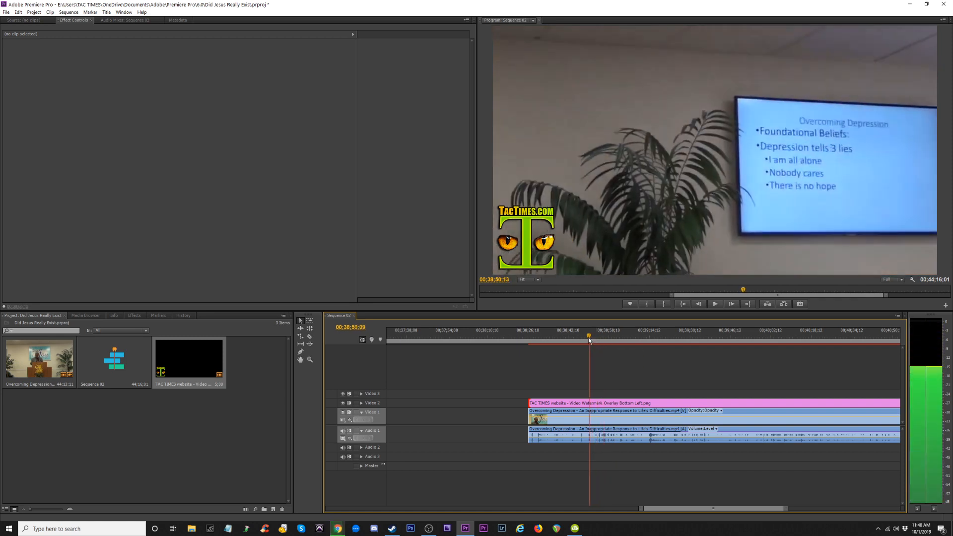
left_click(586, 338)
key("equal")
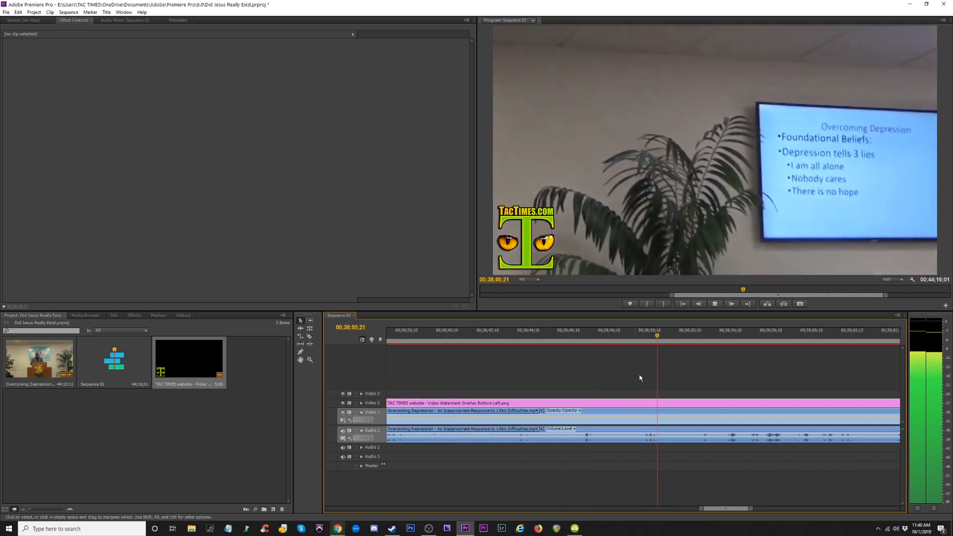
key("space")
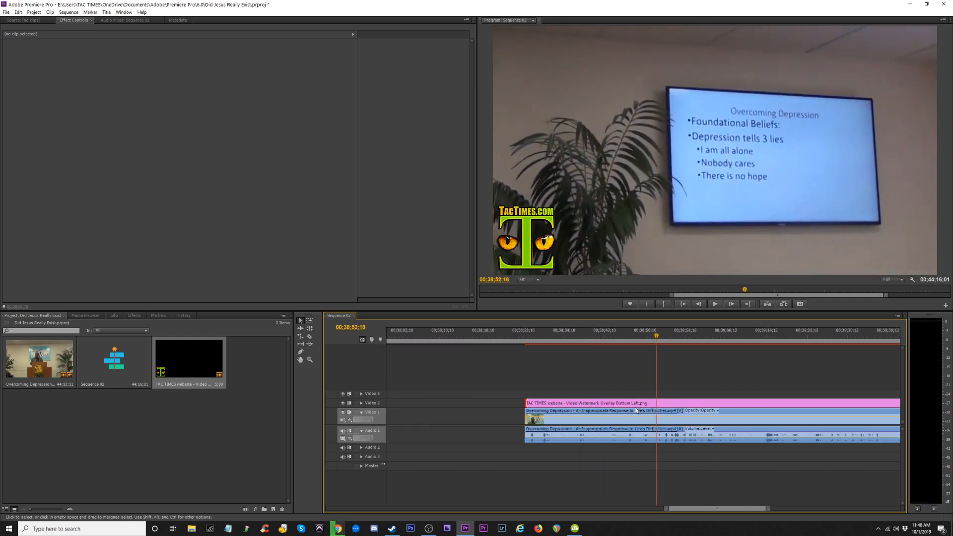
key("space")
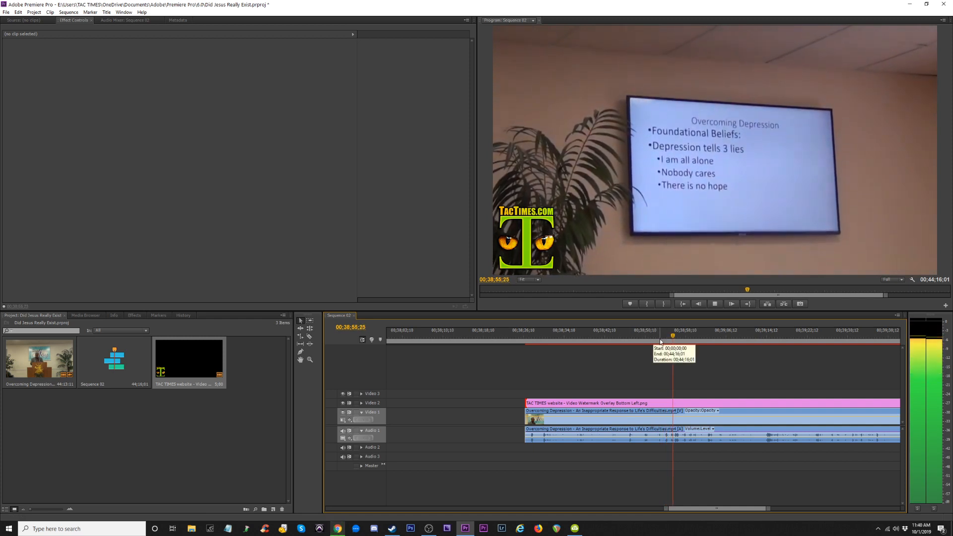
left_click_drag(661, 341, 626, 337)
key("space")
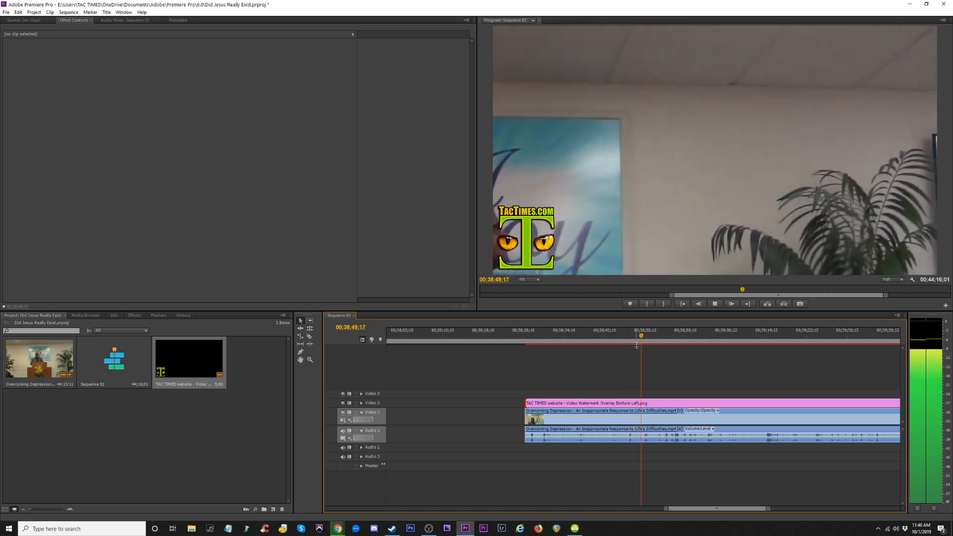
key("space")
left_click_drag(648, 338, 625, 338)
key("space")
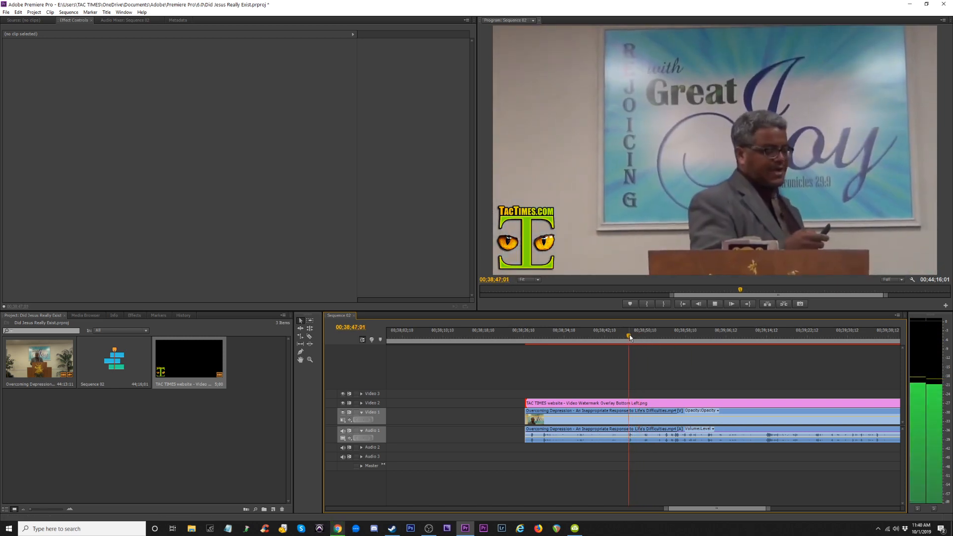
key("space")
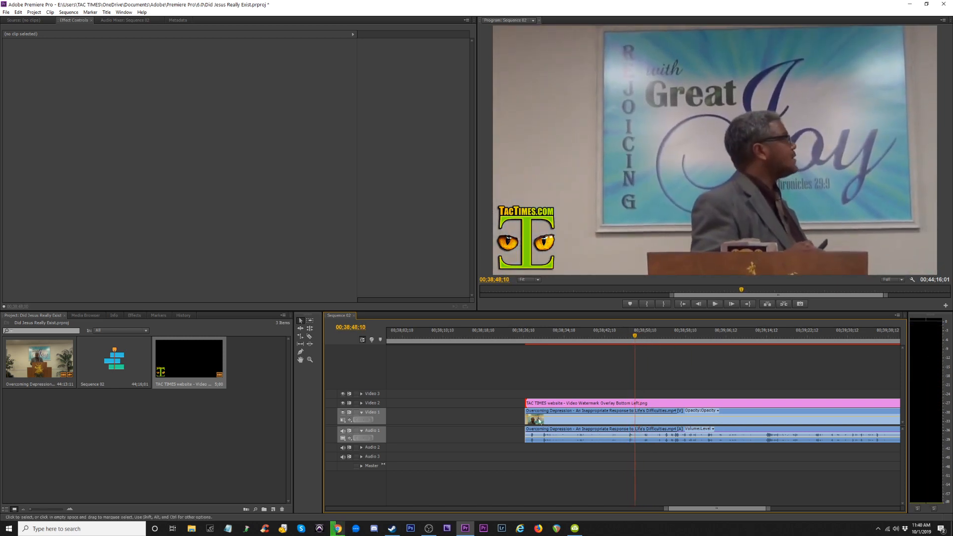
Trim the start of the second video clip with its audio and the watermark overlay to 00;38;48;10
left_click_drag(527, 416, 633, 413)
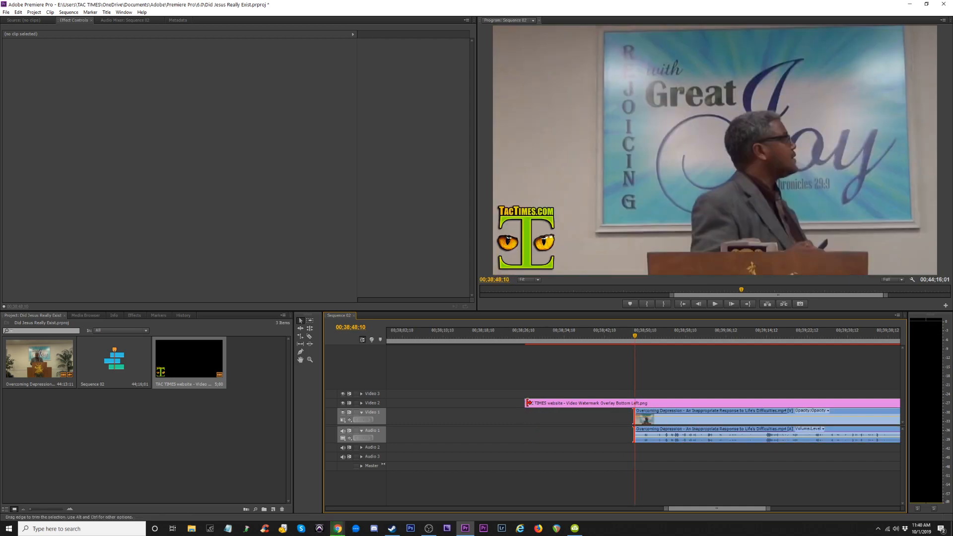
left_click_drag(529, 403, 635, 403)
key("space")
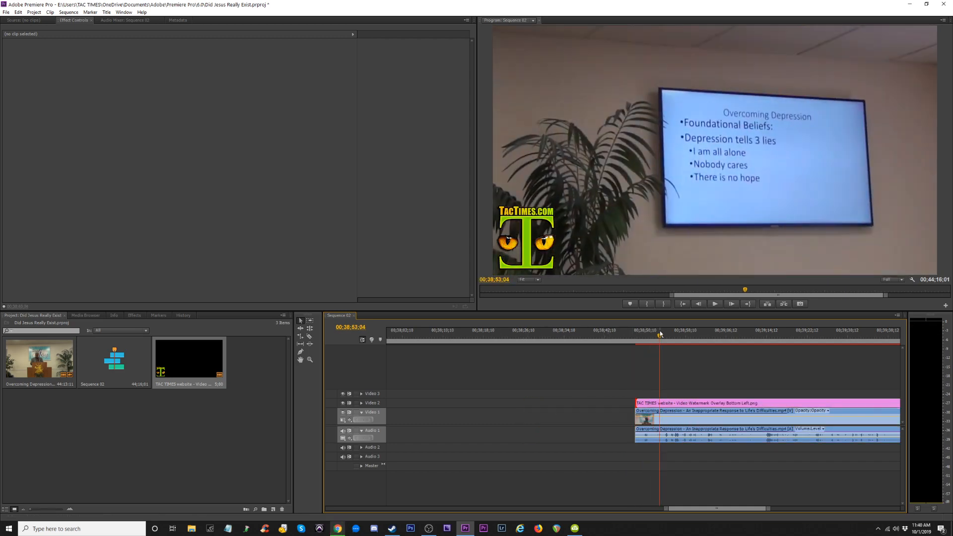
Play and skim the second clip from about 38;53 to 39;41 and stop at 00;39;31;03 as its end point
key("minus")
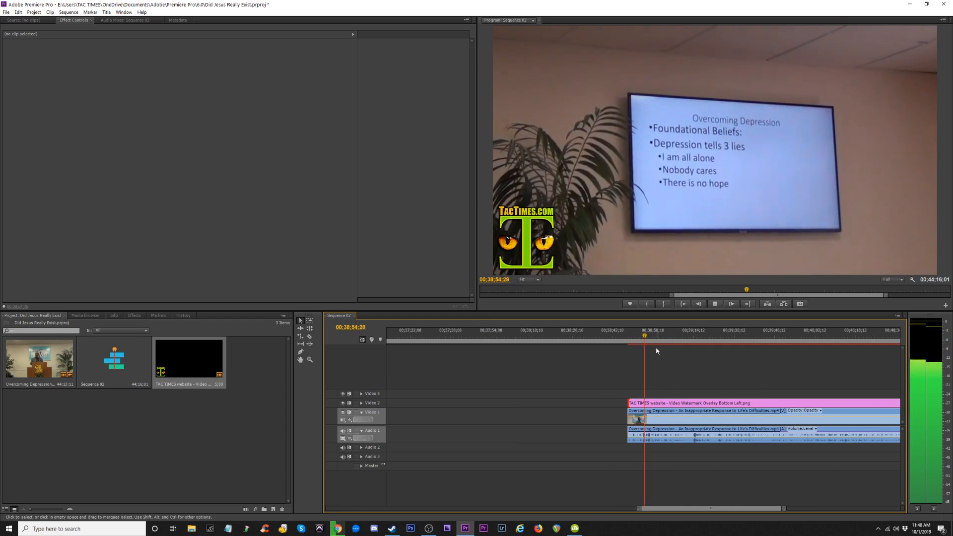
key("space")
key("space")
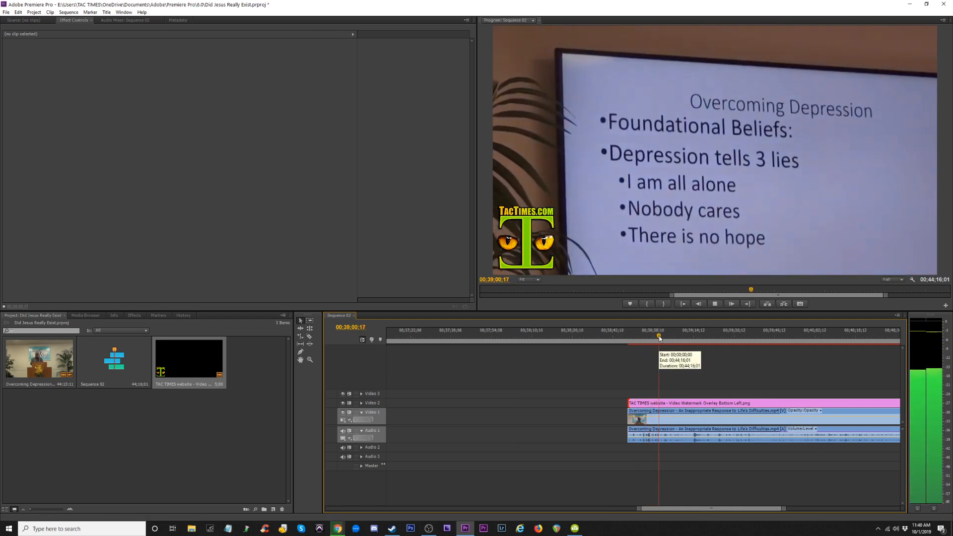
left_click(670, 338)
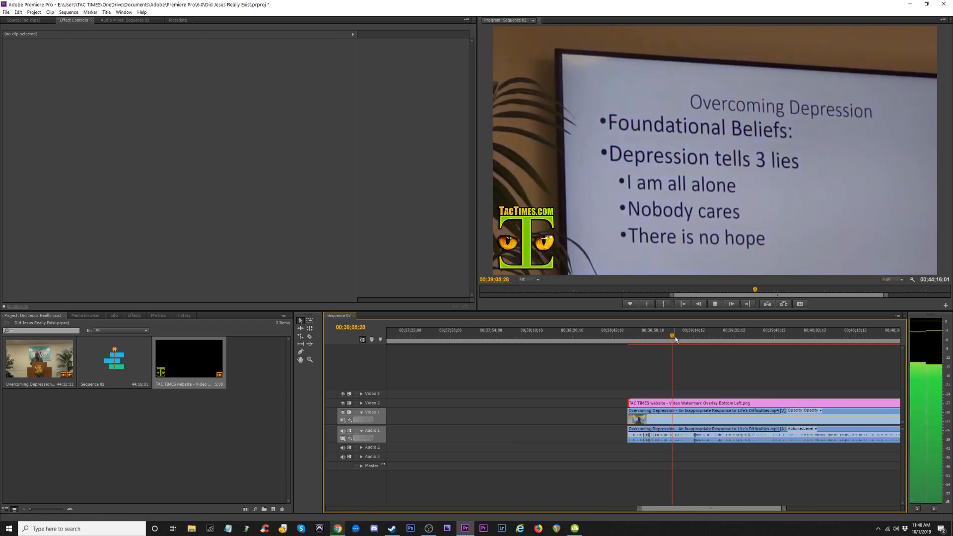
left_click(678, 338)
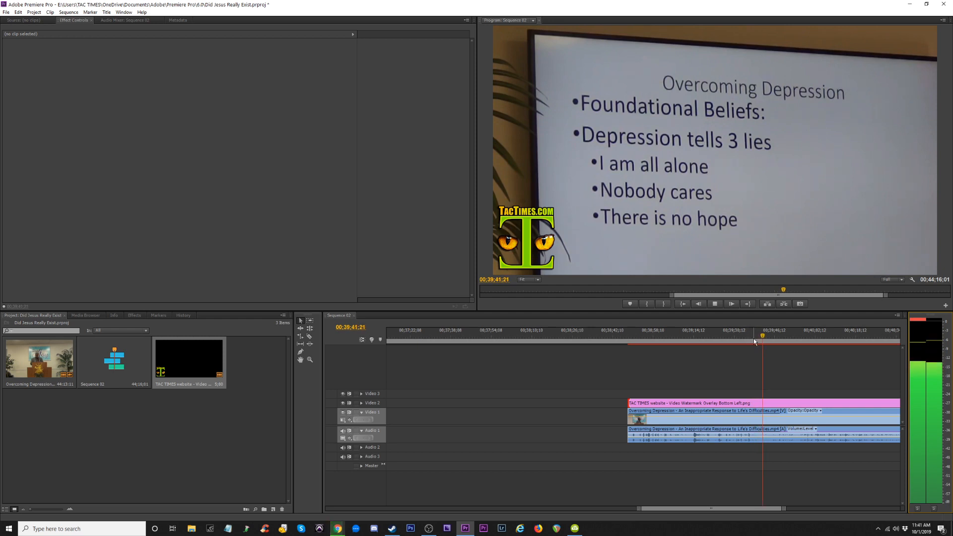
left_click_drag(723, 338, 720, 337)
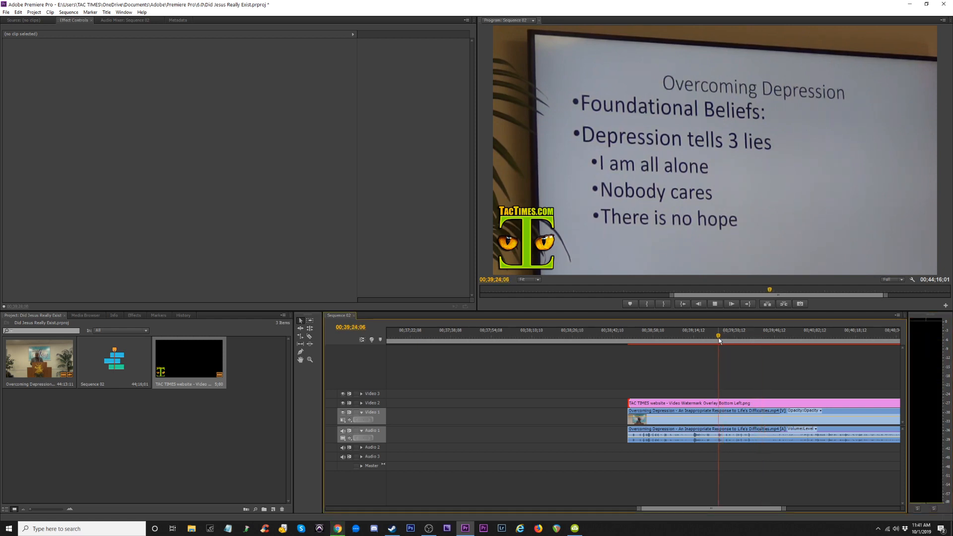
key("space")
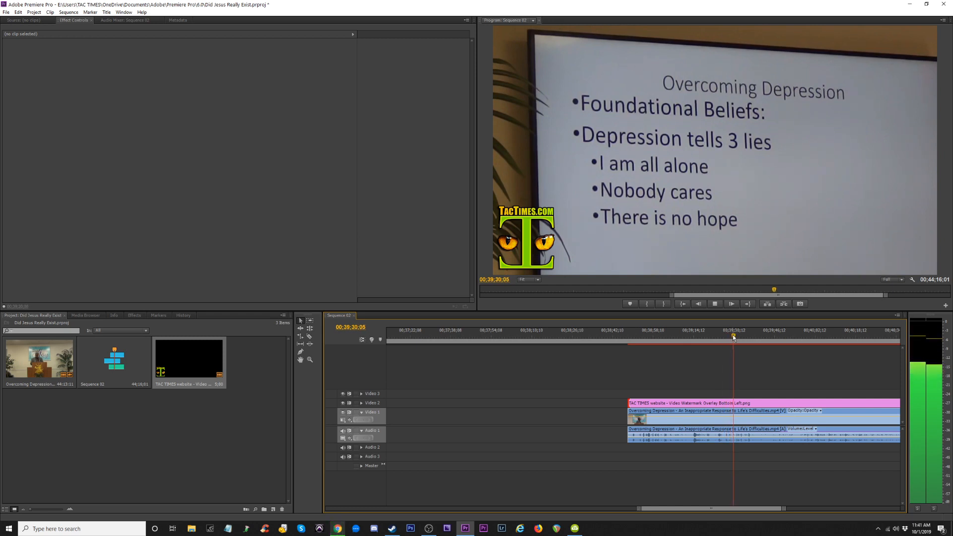
key("space")
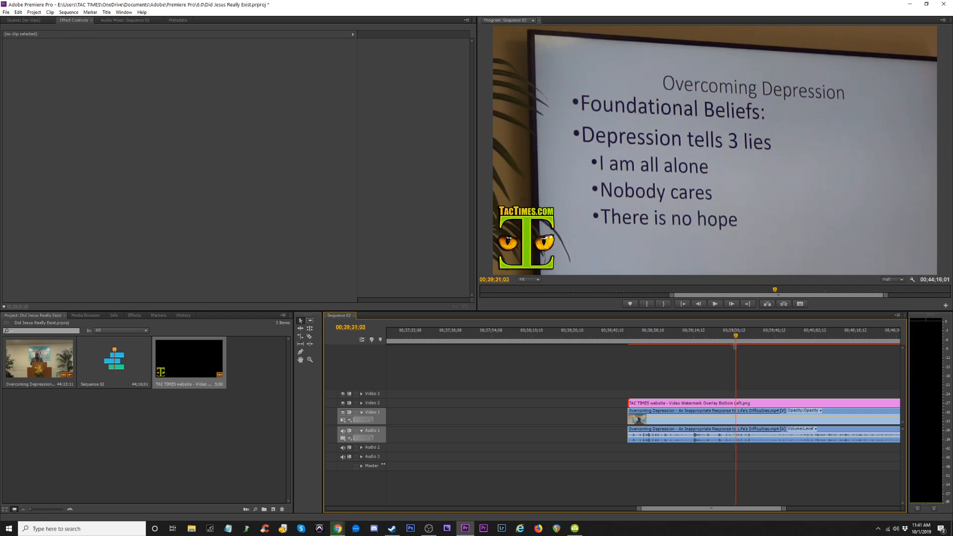
Cut the watermark overlay and the video clip with its audio at 00;39;31;03 using the Razor tool
key("c")
left_click(735, 403)
left_click(736, 417)
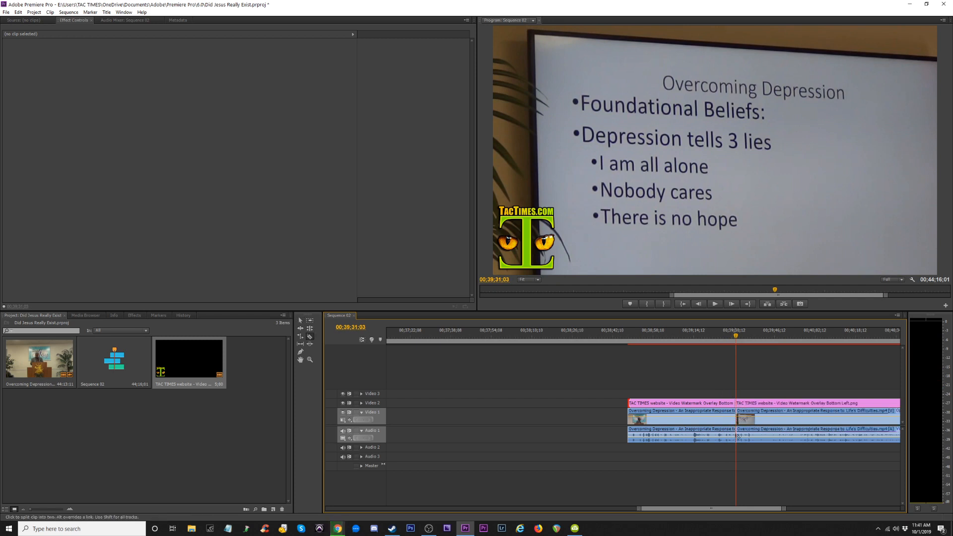
Play back the second excerpt up to the cut at 00;39;31;03 to review its content
key("space")
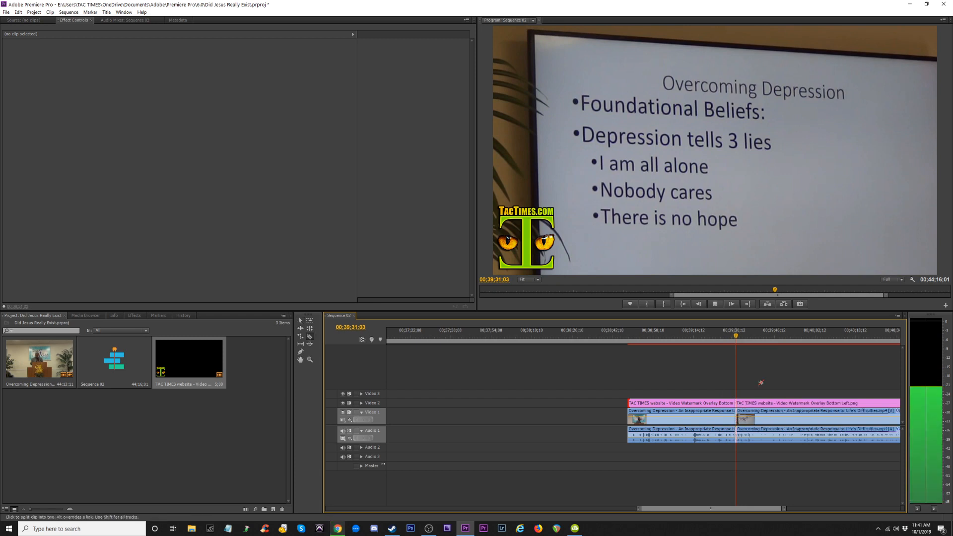
left_click(659, 338)
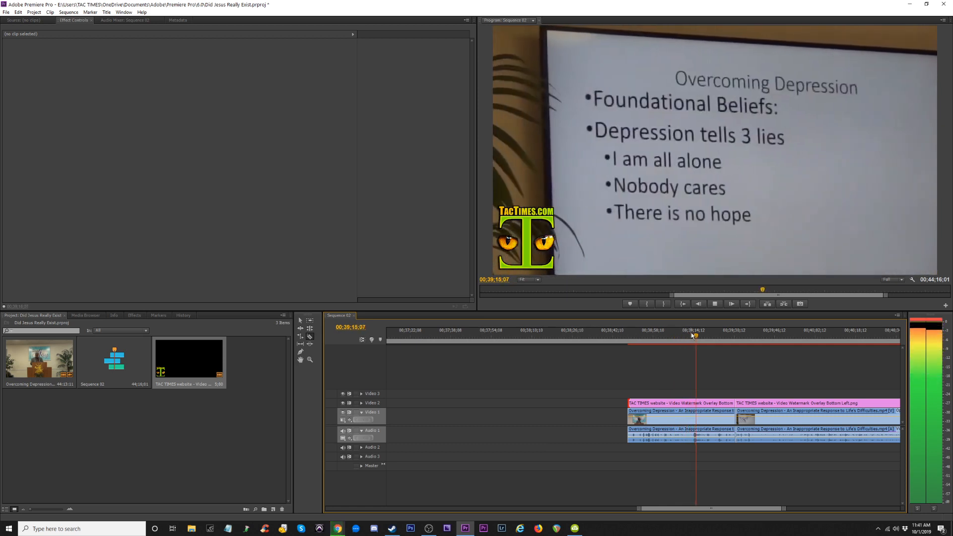
left_click_drag(691, 333, 716, 337)
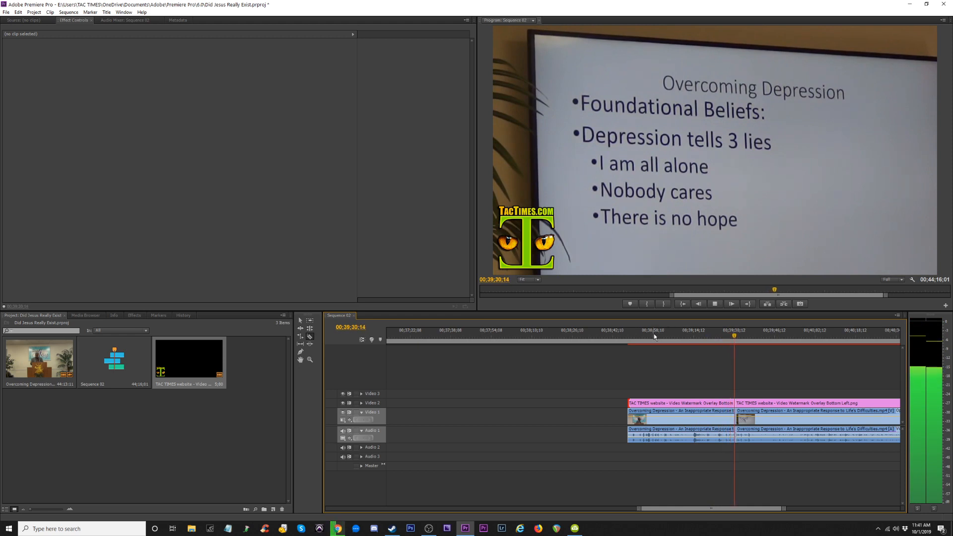
Undo the cut in the second video clip and split it with its audio in line with the watermark overlay's cut
key("equal")
key("equal")
key("equal")
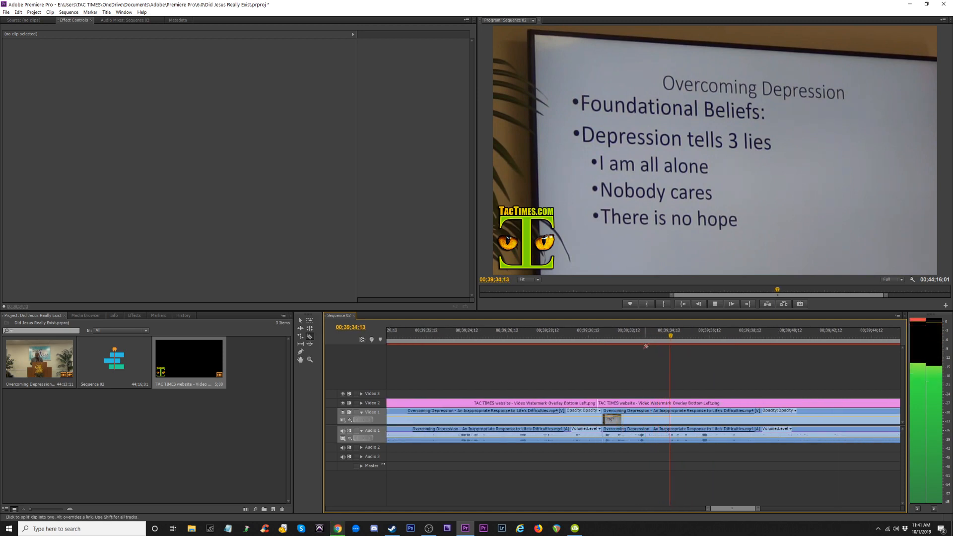
key("space")
key("ctrl+z")
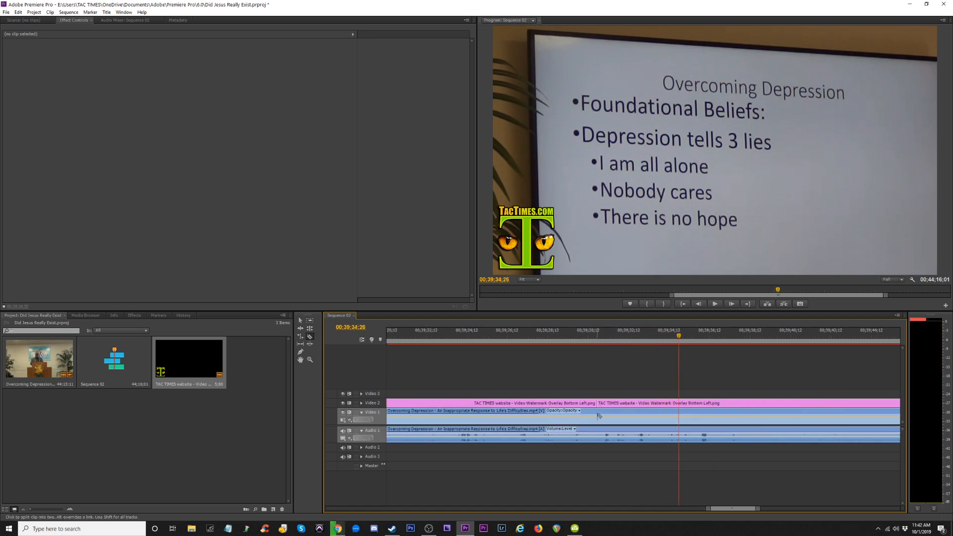
left_click(597, 418)
key("space")
key("minus")
key("minus")
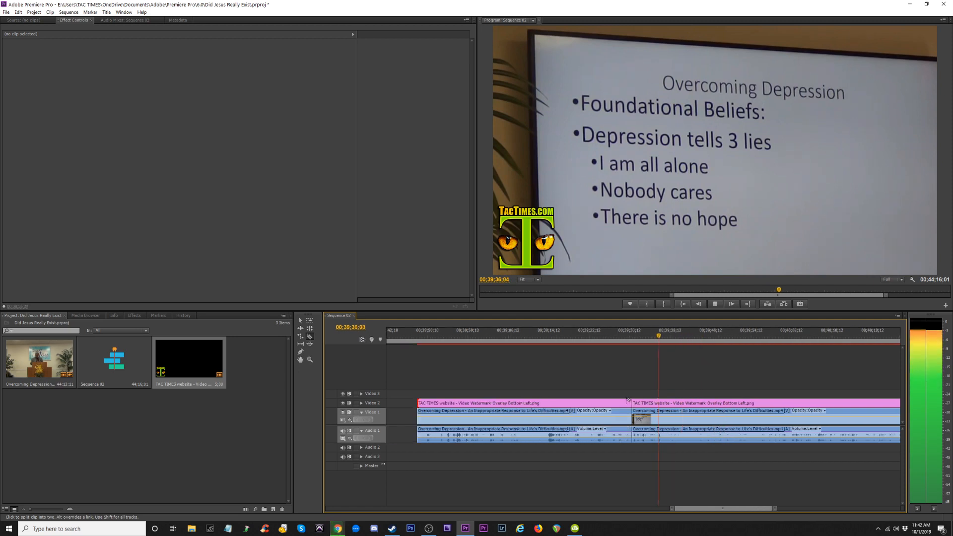
Play the start of the second excerpt and cut the watermark overlay and the video with its audio at 00;39;04;05
key("space")
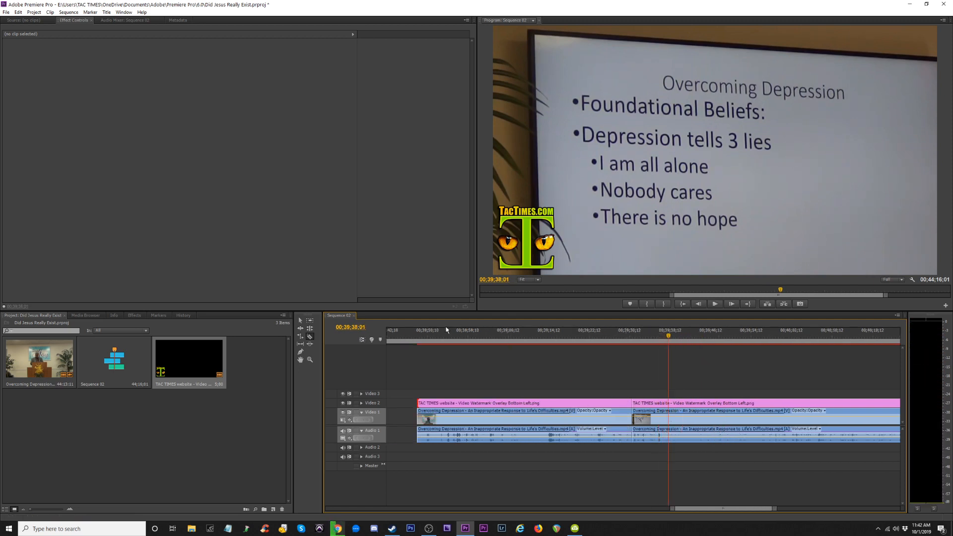
key("space")
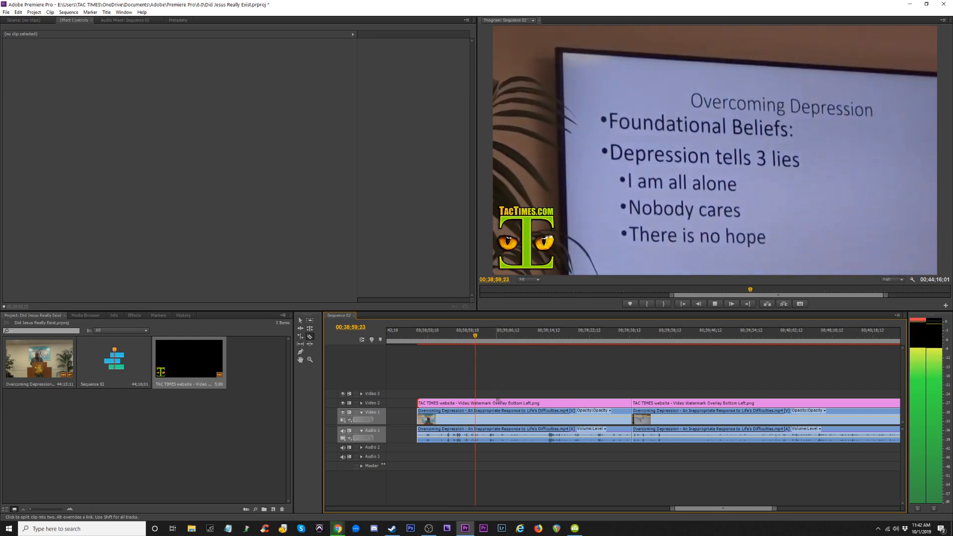
key("space")
key("space")
key("space")
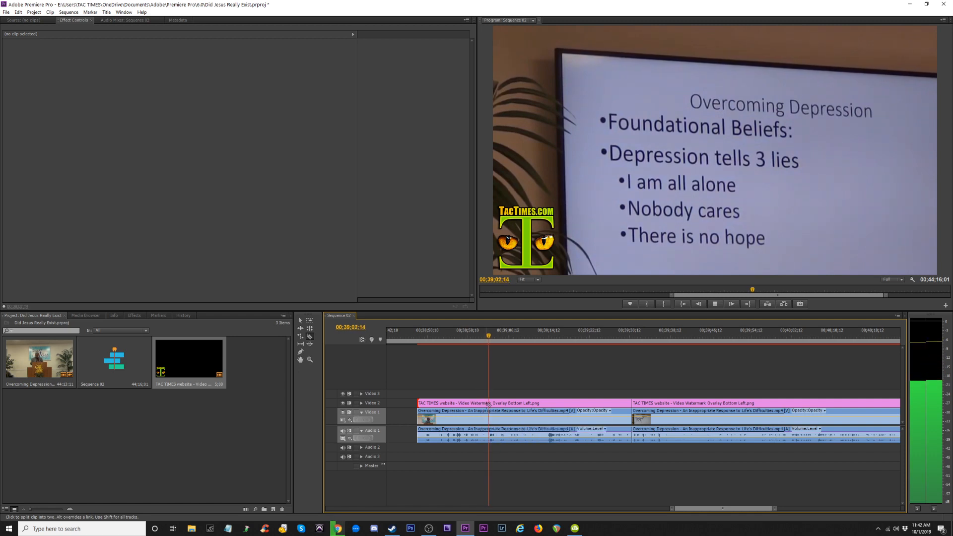
key("space")
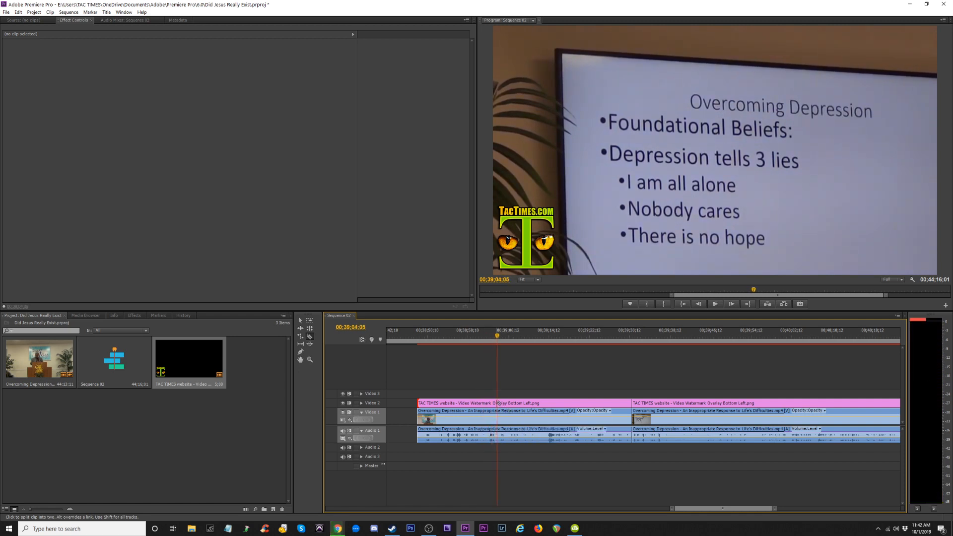
left_click(497, 431)
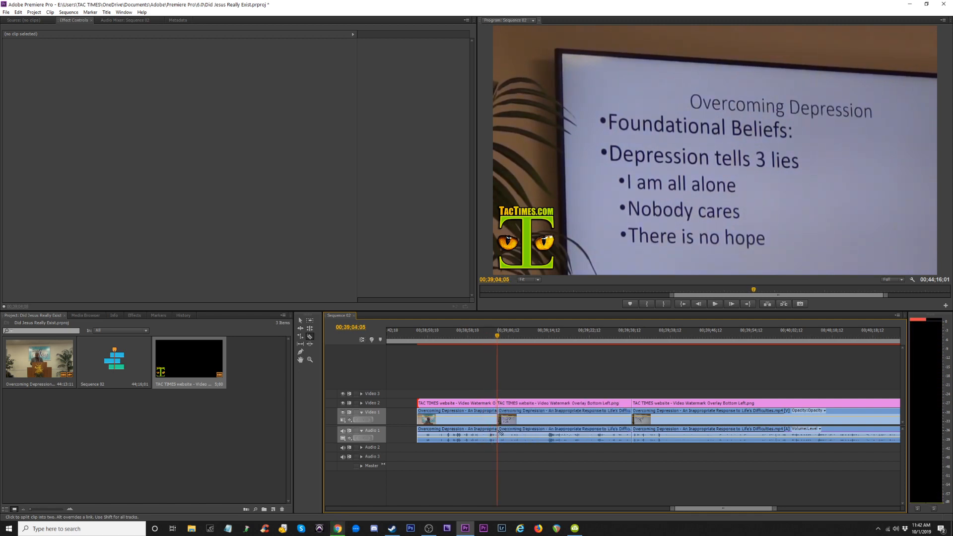
Ripple-delete the unwanted section after the 00;39;04;05 cut and delete the leftover clip sliver at the join
left_click_drag(532, 376, 618, 439)
key("alt+BackSpace")
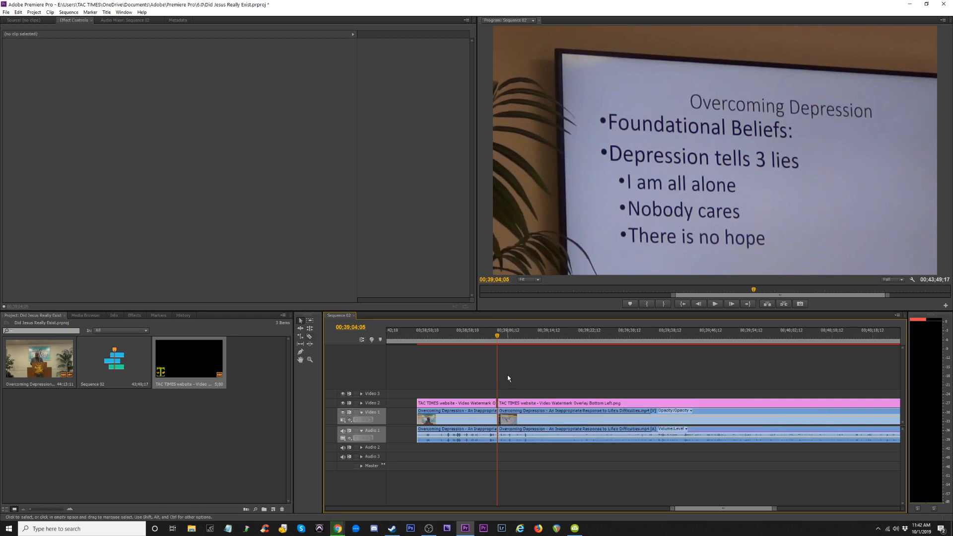
key("equal")
key("equal")
key("equal")
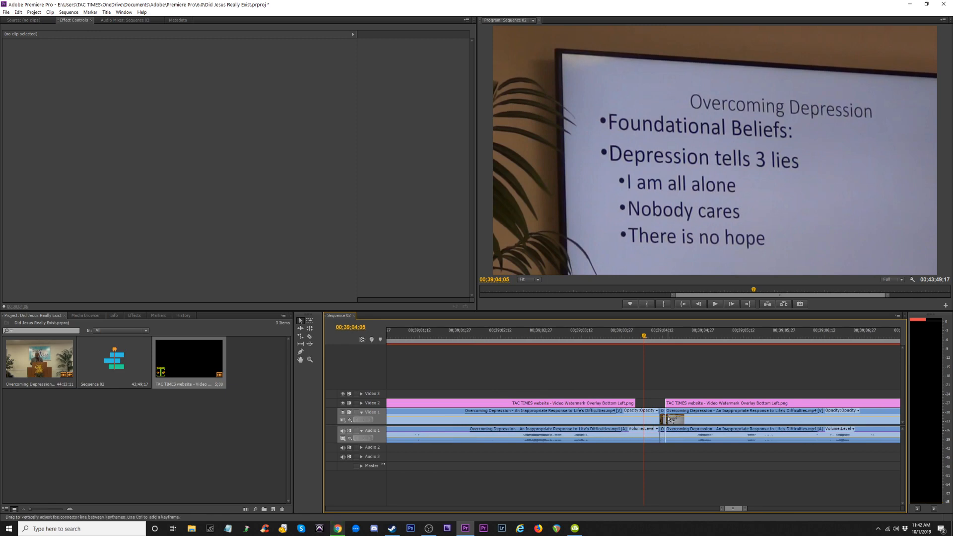
left_click(664, 421)
key("Delete")
Align the ends of the excerpt's first video part, its audio and the watermark overlay, and close the gap before the next part
left_click_drag(650, 340, 676, 340)
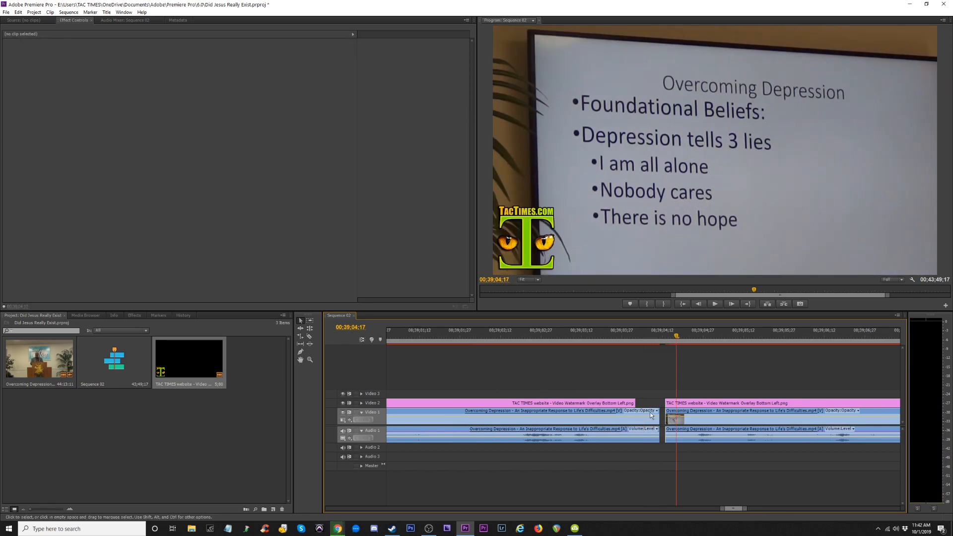
left_click_drag(655, 421, 632, 422)
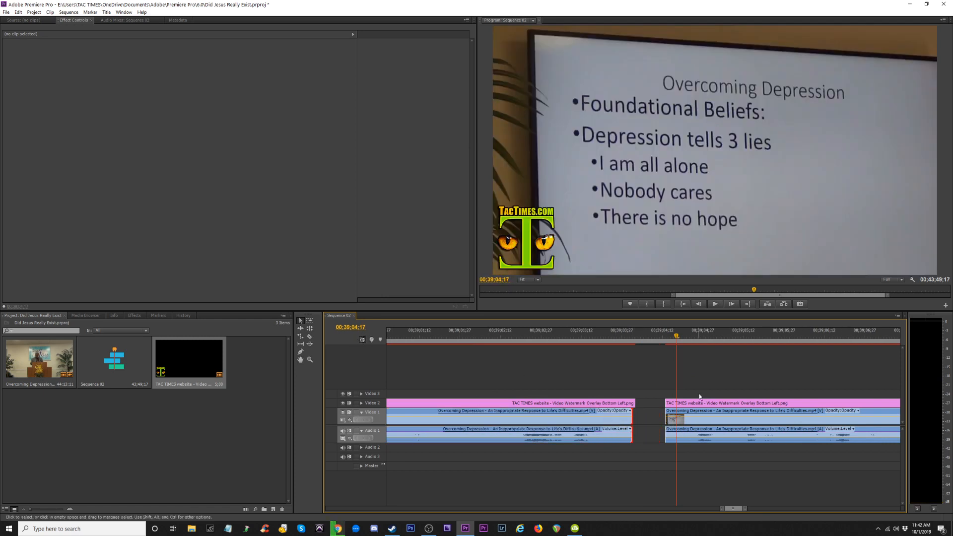
left_click(636, 404)
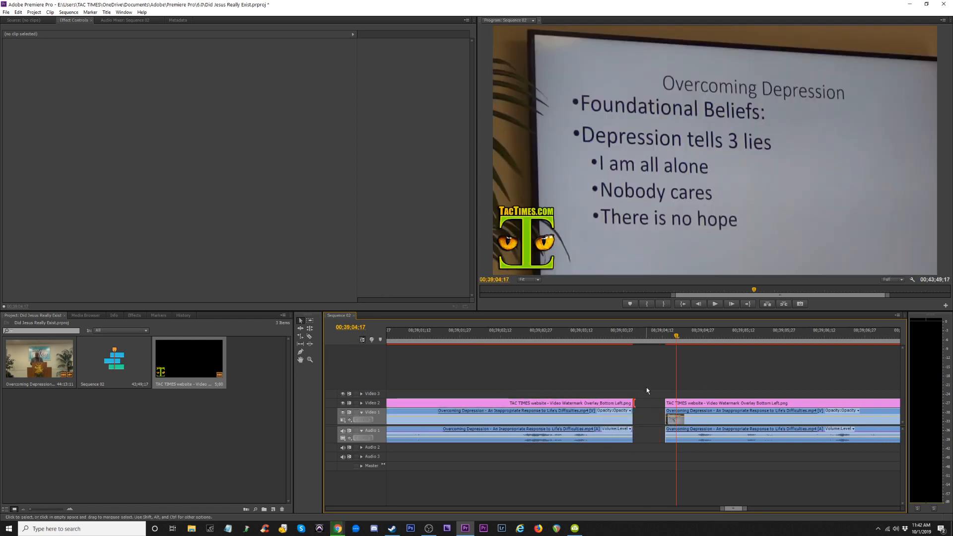
key("Delete")
Trim the end of the first part with its audio and watermark overlay to 00;39;03;21 and close the gap
left_click(557, 337)
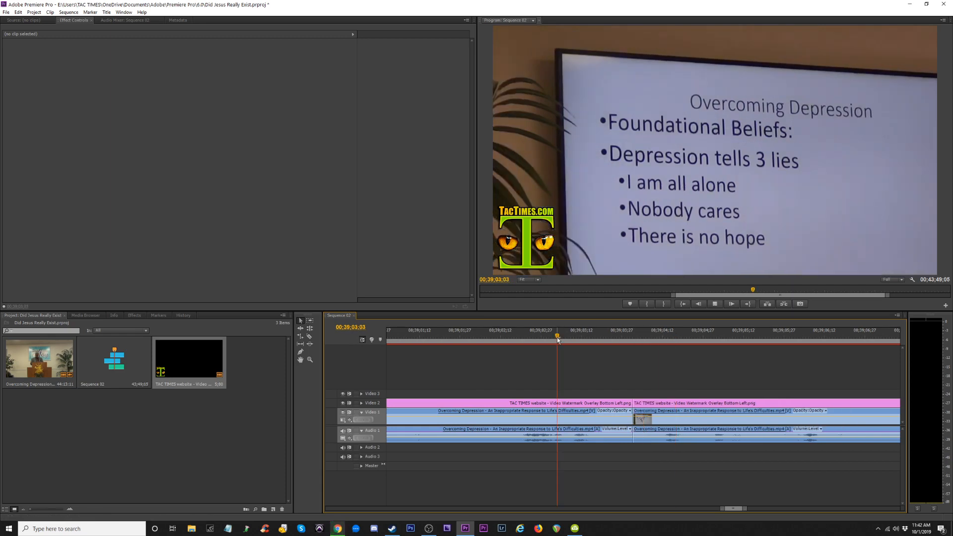
key("space")
key("space")
left_click_drag(591, 336, 606, 347)
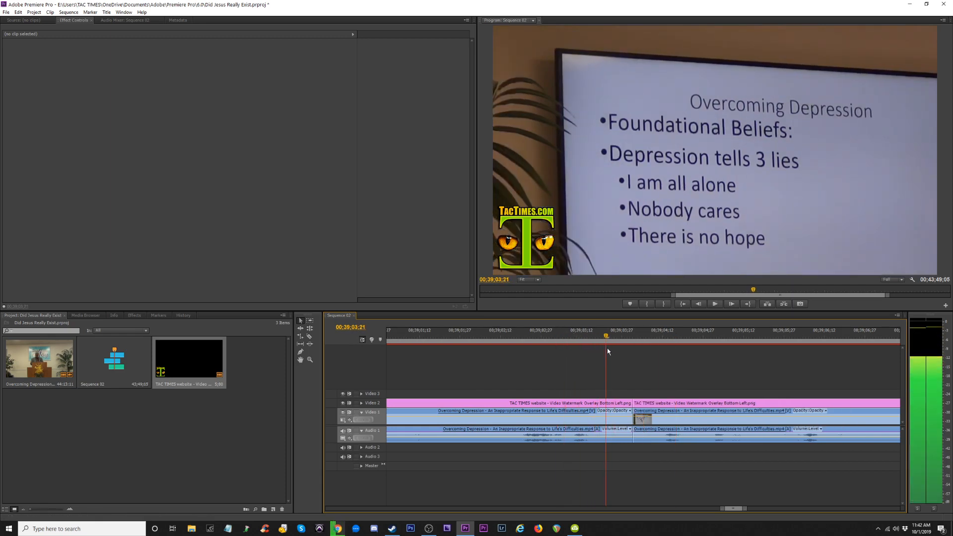
left_click_drag(628, 420, 604, 404)
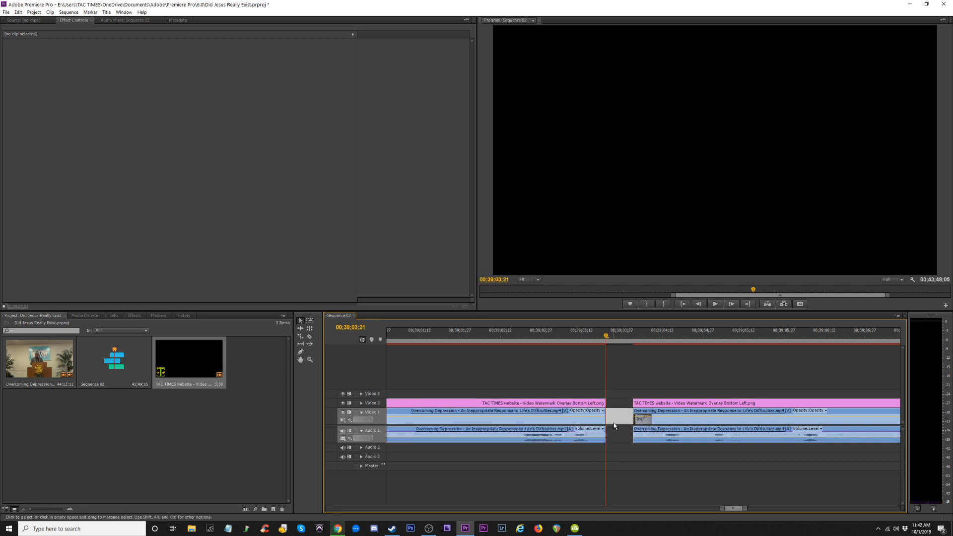
key("Delete")
Play across the join, trim the start of the following part with its audio and watermark overlay slightly, and close the gap
left_click(583, 340)
key("space")
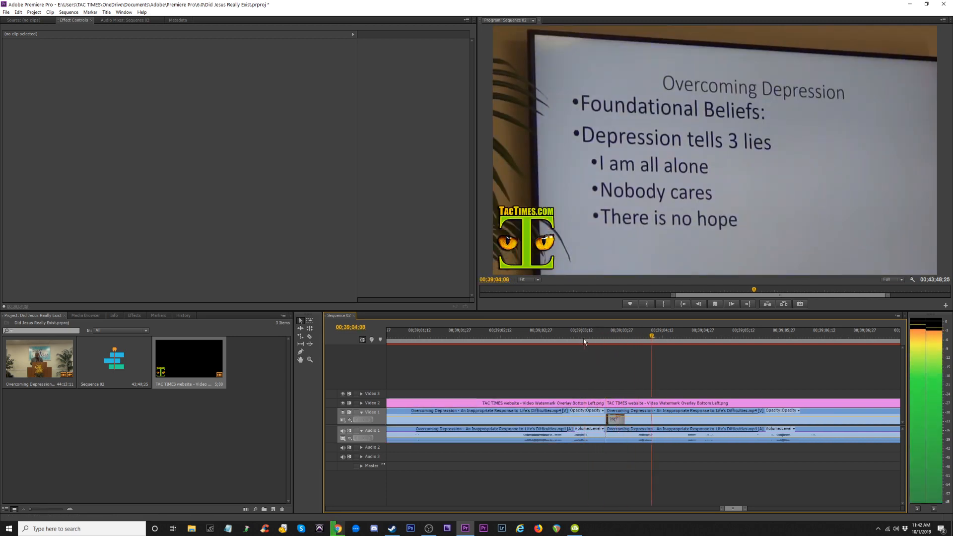
left_click_drag(610, 419, 627, 404)
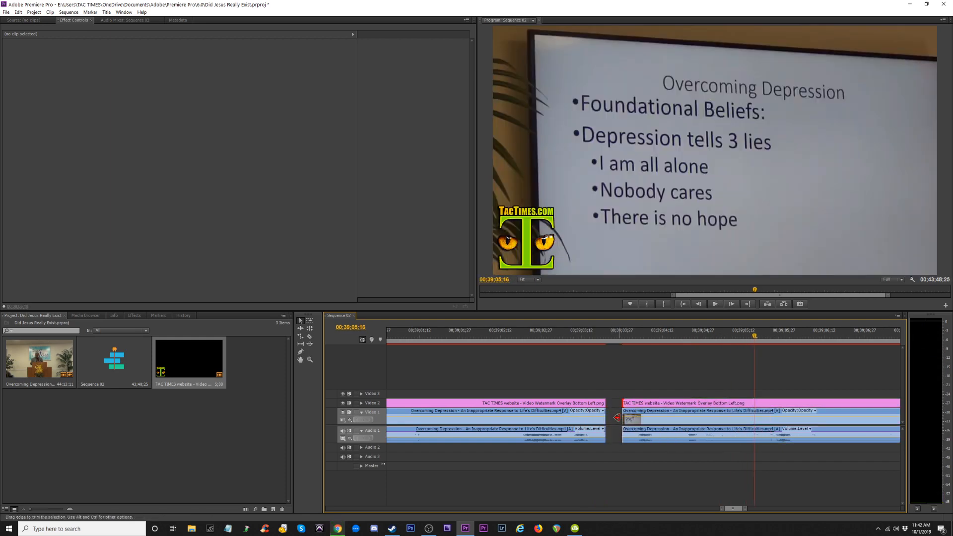
key("space")
key("minus")
key("space")
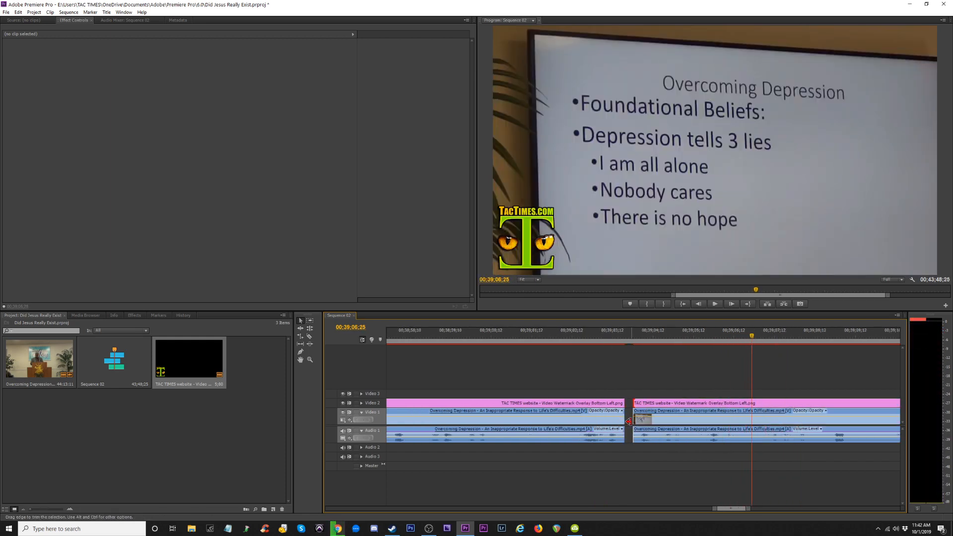
key("Delete")
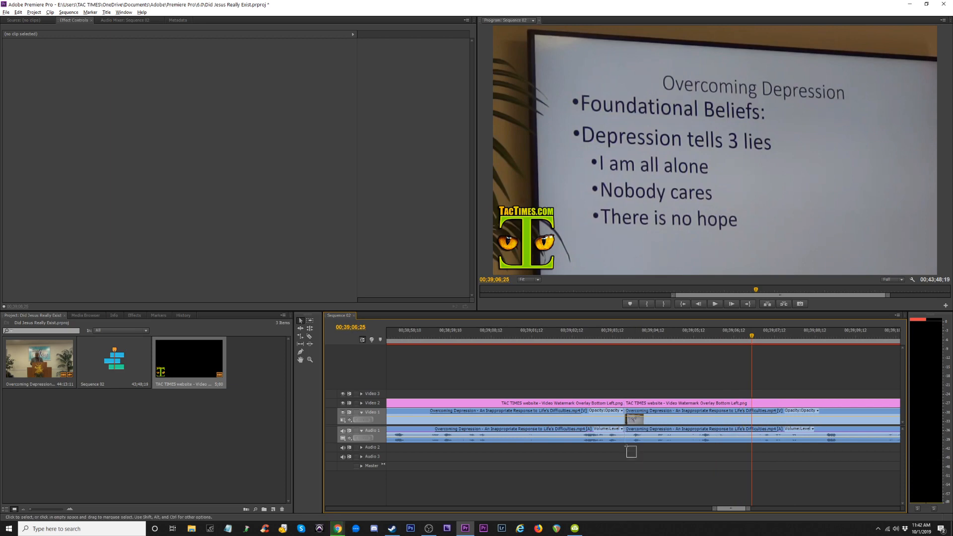
Apply the default audio transition at the join between the two parts and play it back
left_click_drag(626, 446, 620, 440)
key("ctrl+shift+d")
left_click(604, 338)
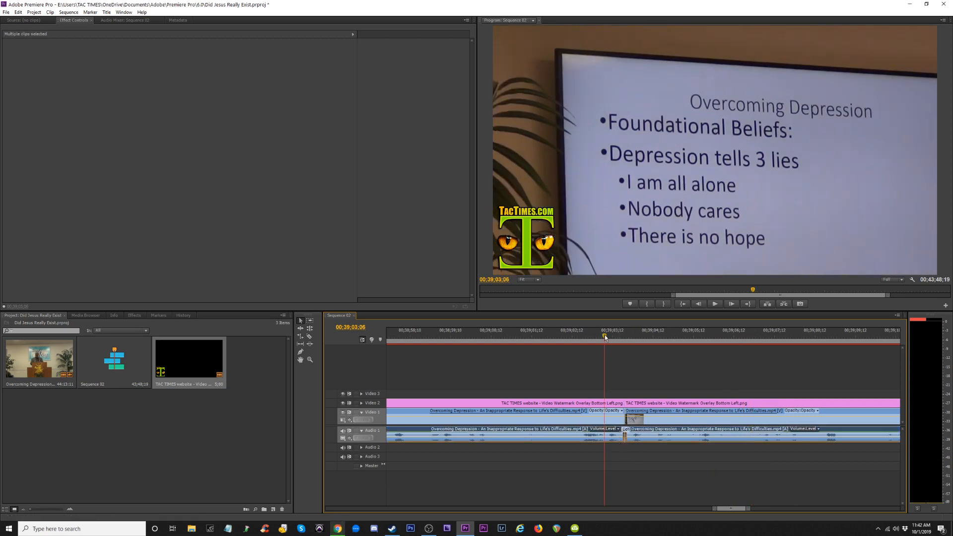
key("space")
key("minus")
key("minus")
key("minus")
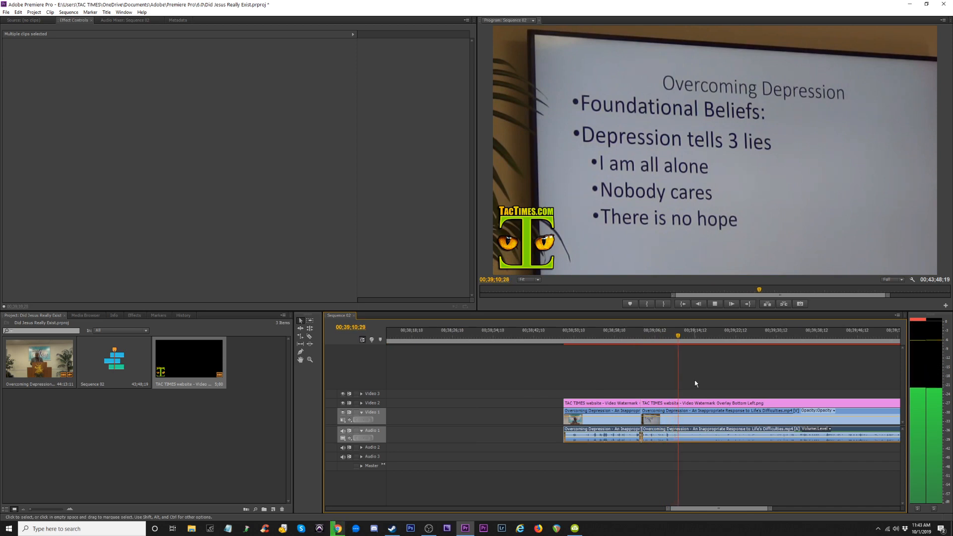
Trim the start of the part after the join, with its audio and watermark overlay, to 00;39;13;13 and close the gap
key("space")
key("space")
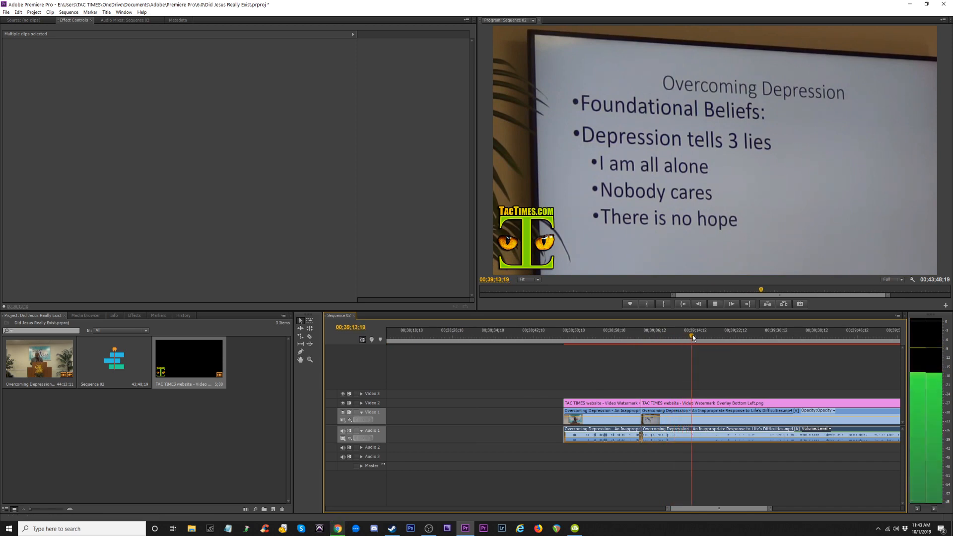
key("space")
key("space")
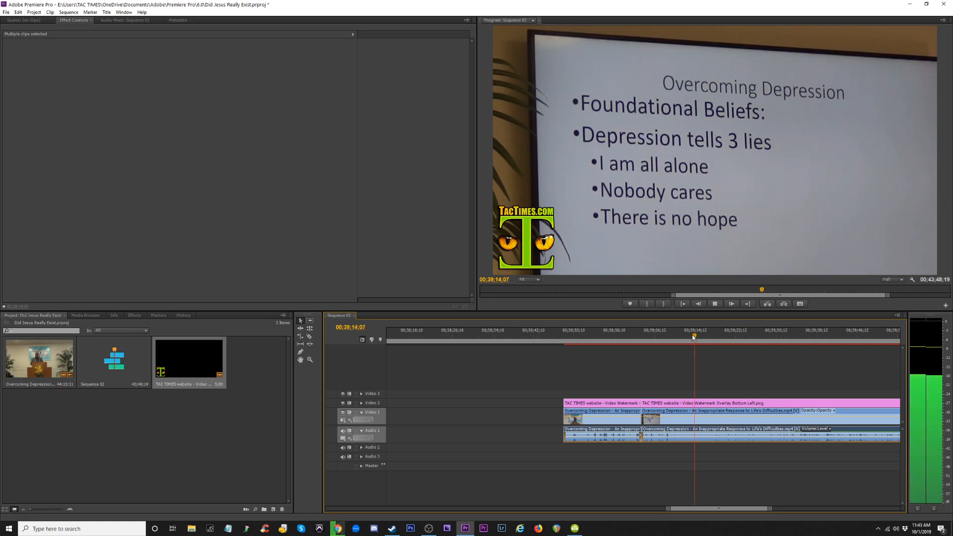
key("space")
left_click_drag(700, 338, 696, 339)
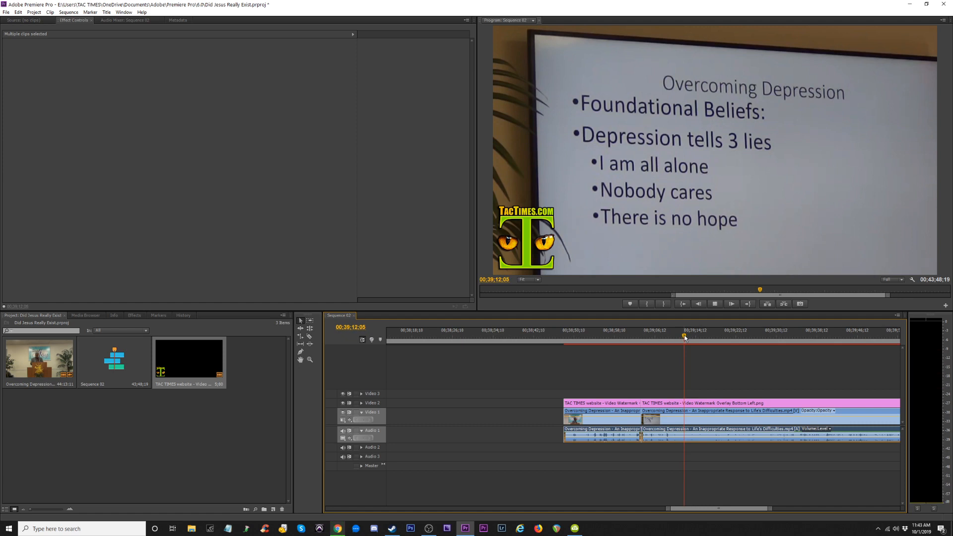
key("space")
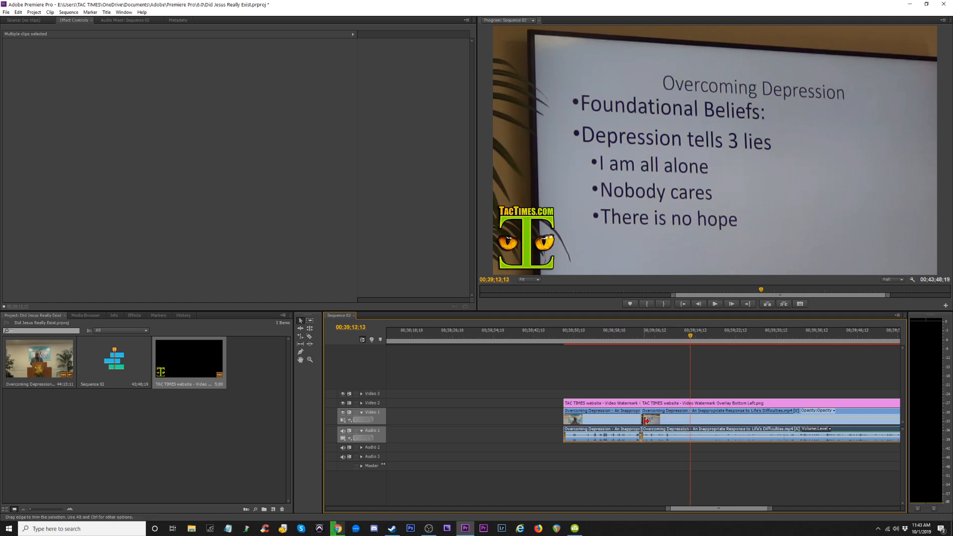
left_click_drag(650, 421, 690, 402)
left_click(651, 427)
key("Delete")
Reapply the default audio transition at the new join, play back the joined passage, and return the playhead to 00;38;34;22
left_click(636, 336)
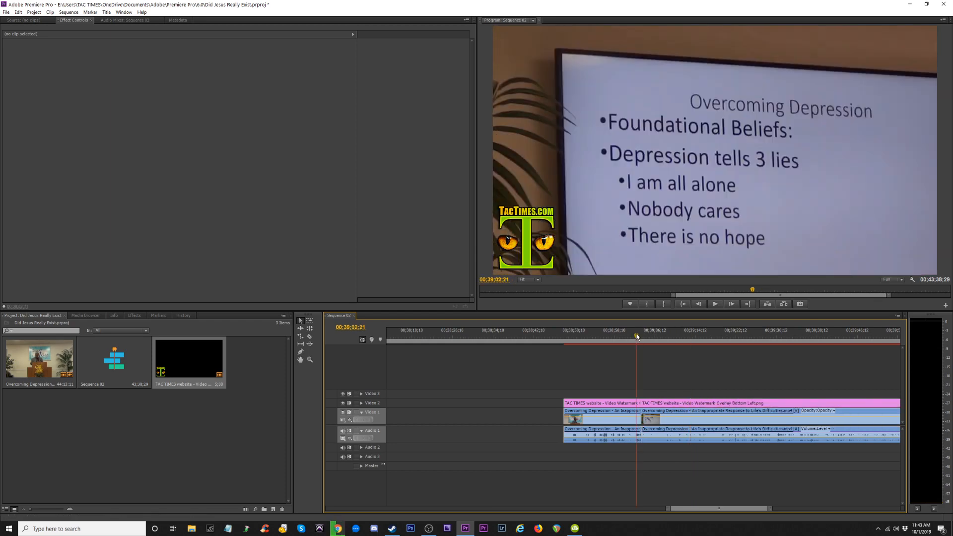
key("space")
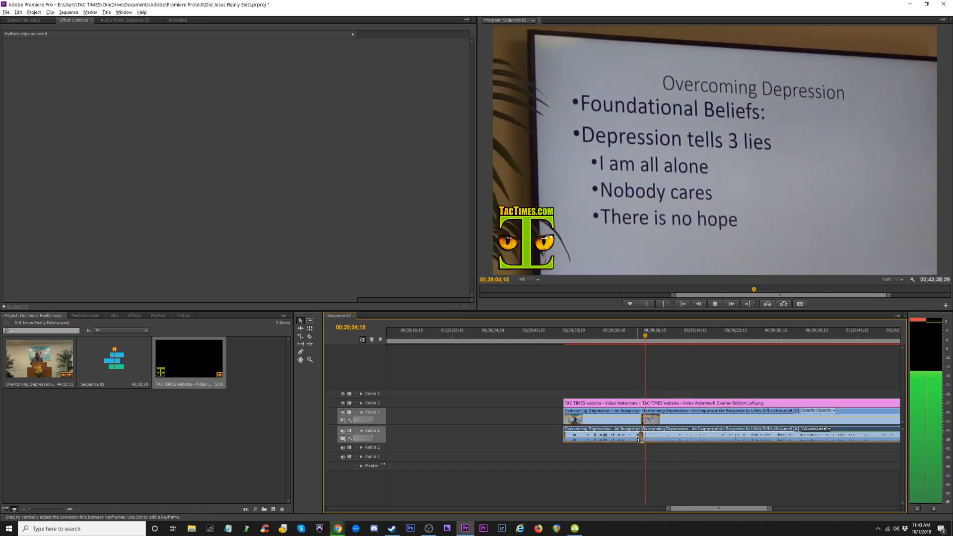
left_click(635, 339)
key("=")
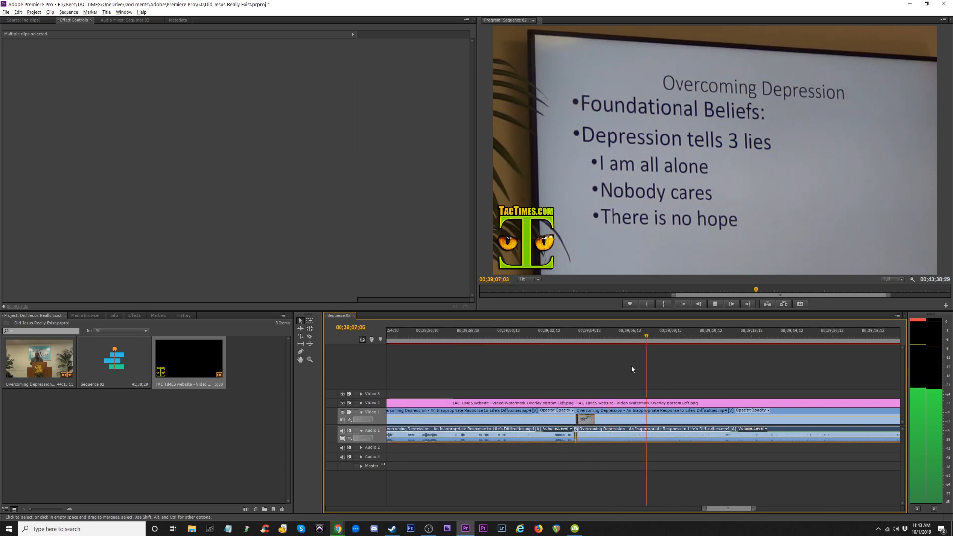
key("-")
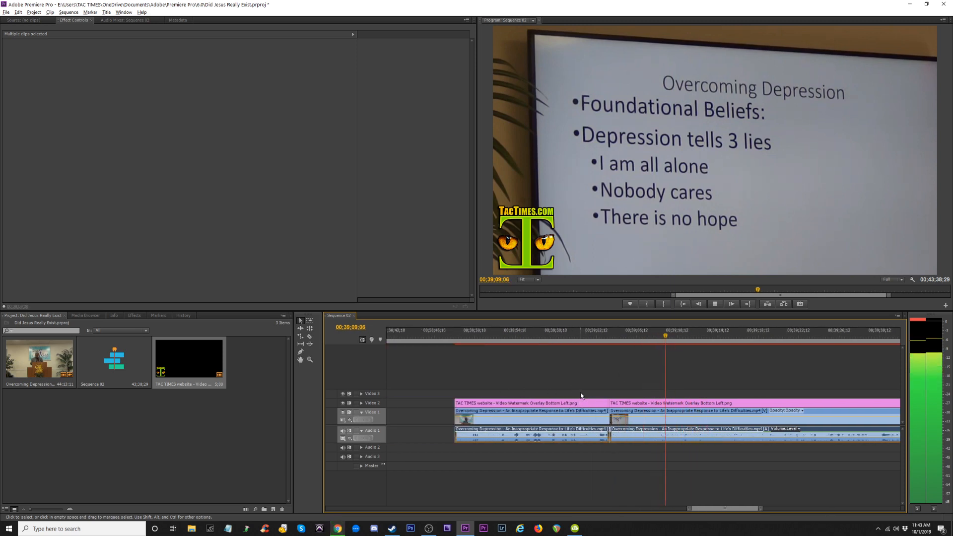
key("-")
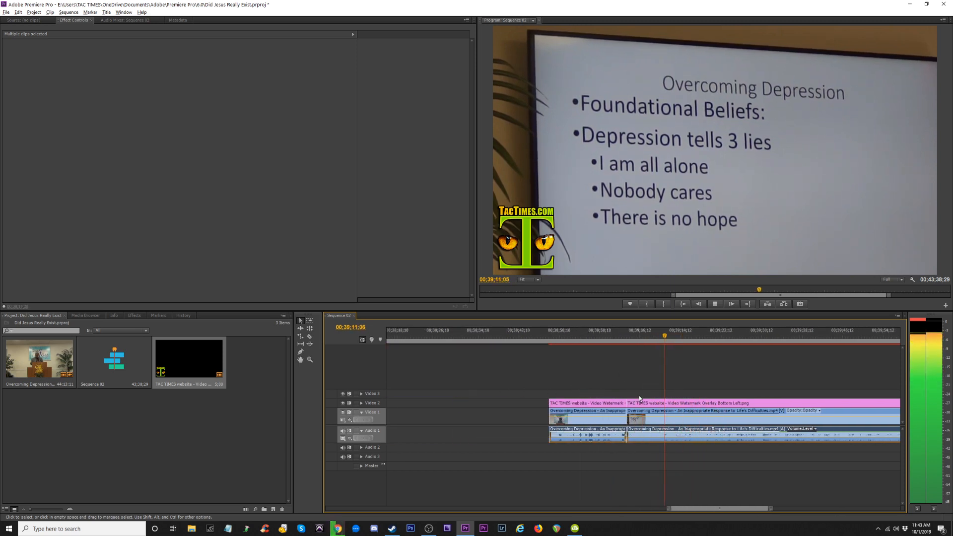
key("-")
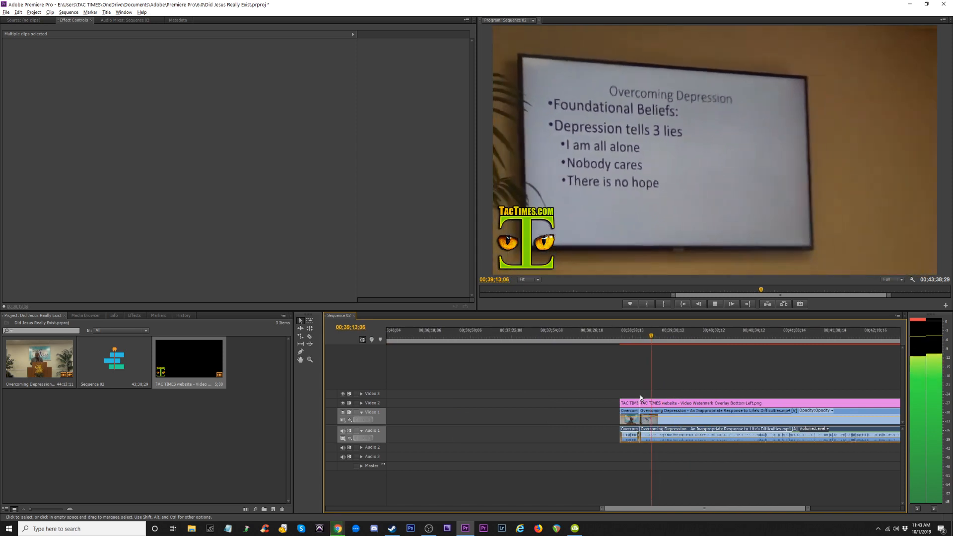
key("-")
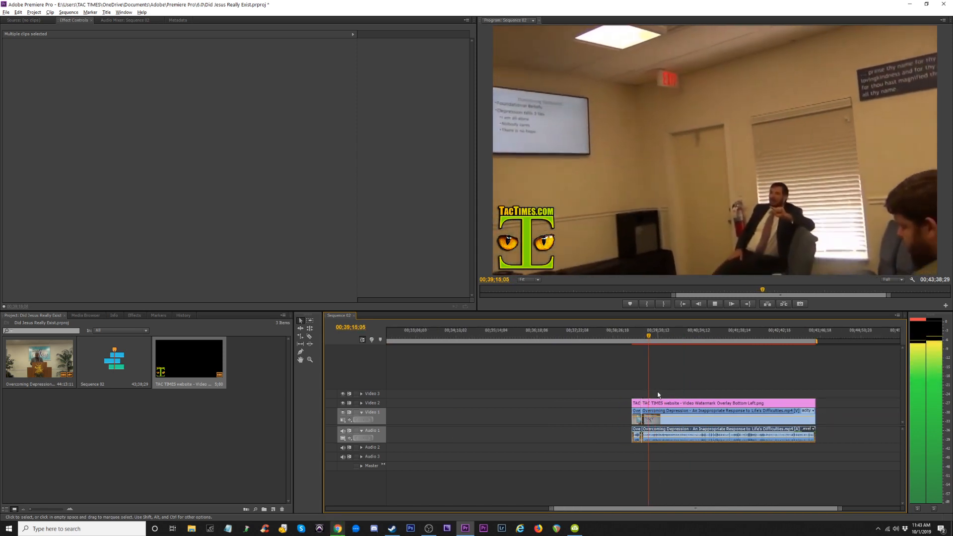
key("=")
key("=")
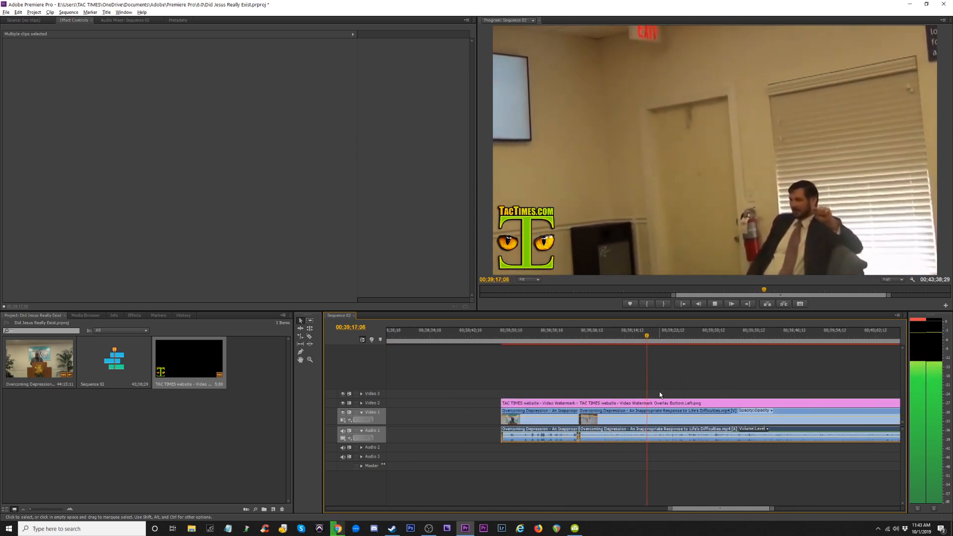
left_click(427, 332)
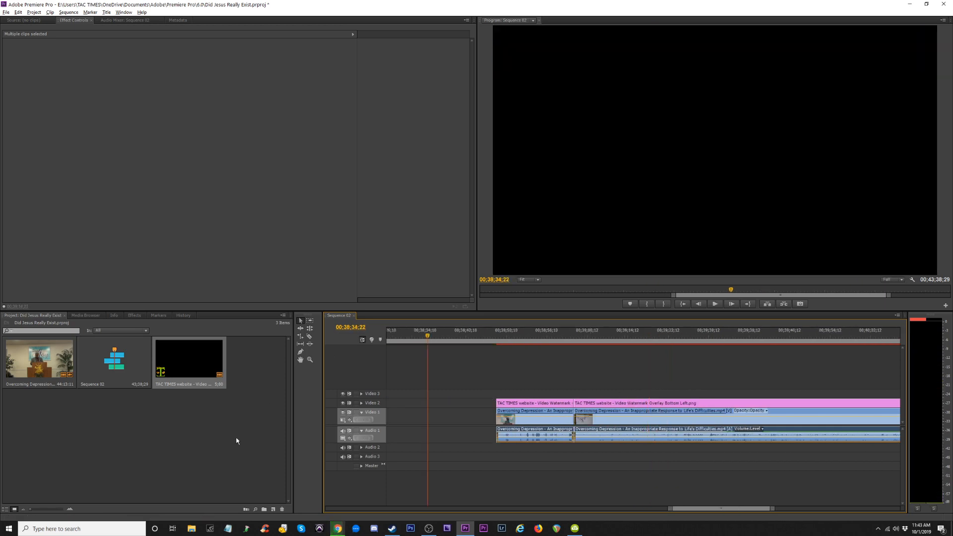
In File Explorer, search the Samples folder for "intro" and select Tac Times Intro - Short & Sweet.mp4
left_click(192, 529)
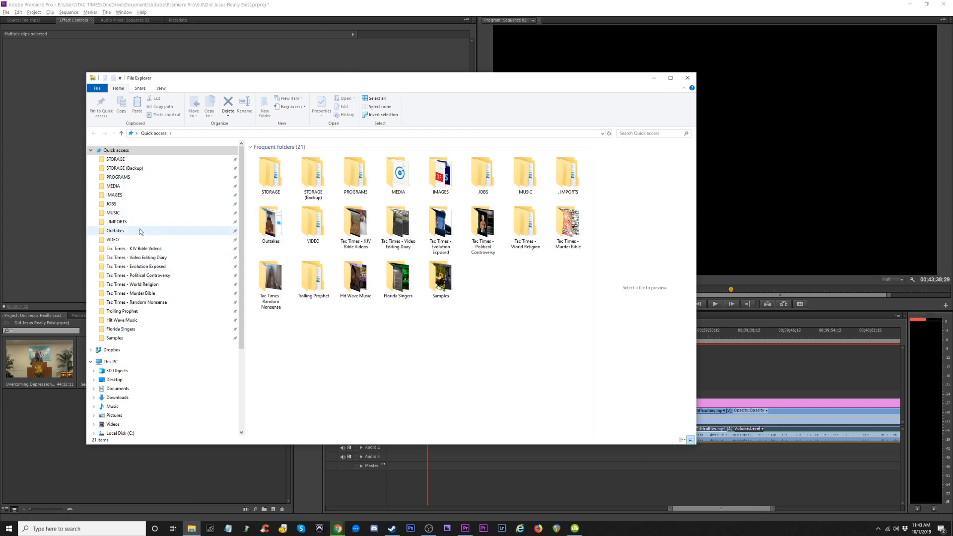
left_click(114, 338)
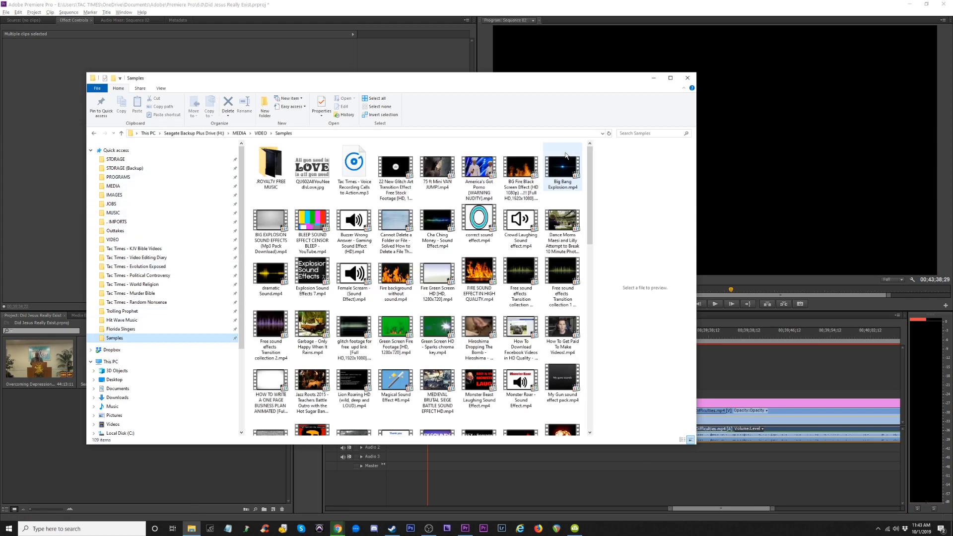
left_click(643, 133)
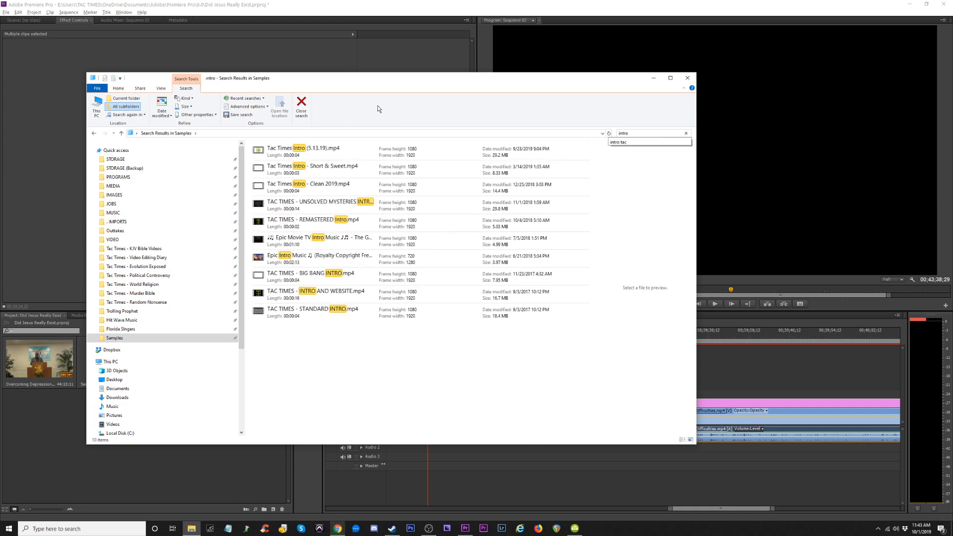
left_click(314, 148)
left_click(325, 165)
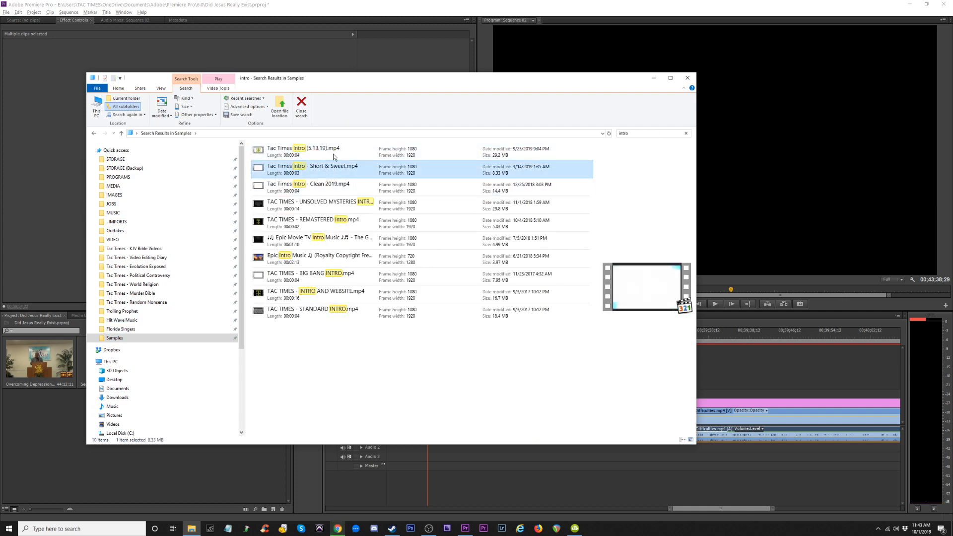
Place the Short & Sweet intro on Video 3 and Audio 3, lined up with the start of the second part
left_click_drag(305, 76, 214, 28)
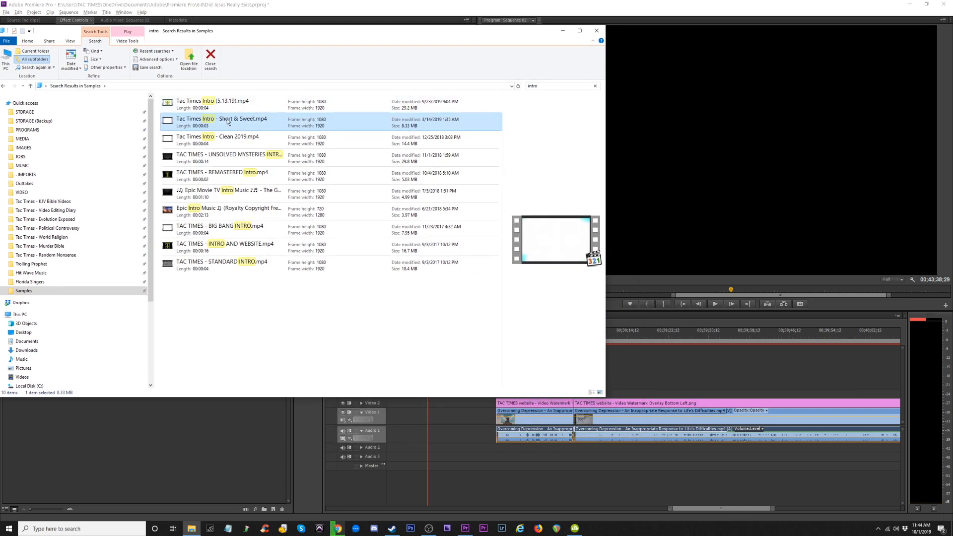
left_click_drag(229, 122, 629, 392)
left_click(631, 339)
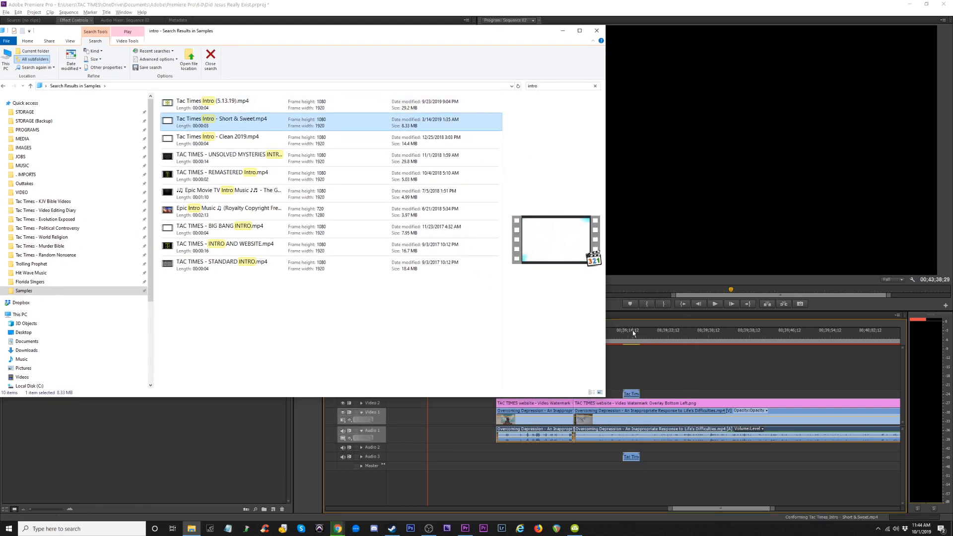
left_click_drag(633, 340, 583, 341)
left_click(629, 394)
left_click_drag(629, 393, 581, 397)
Slide the first part with its audio and watermark overlay earlier, and set the intro directly after it on Video 2 and Audio 1
left_click(548, 434)
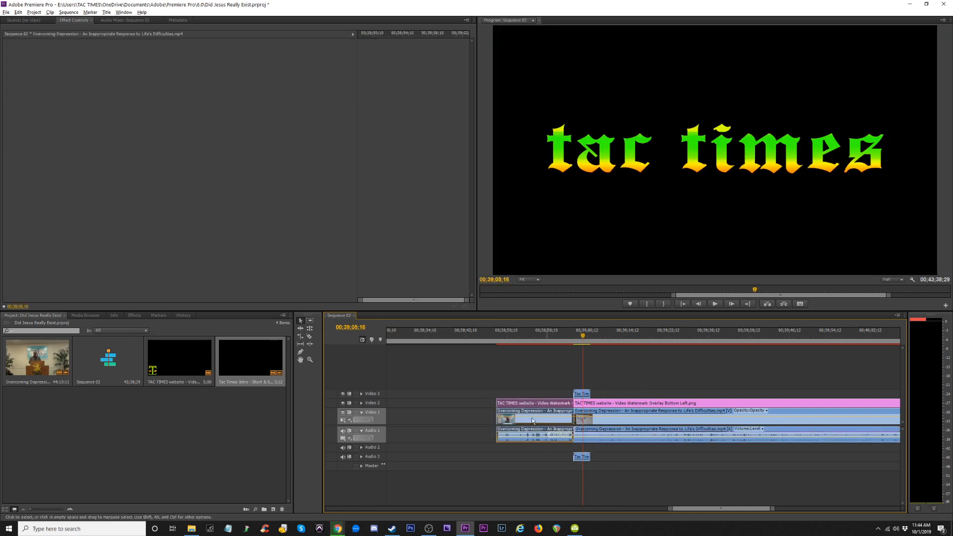
left_click_drag(533, 421, 467, 421)
left_click_drag(582, 395, 521, 434)
left_click(516, 439)
Play from the end of the first part into the intro, and park the playhead at the join, 00;38;50;23
left_click_drag(503, 336, 508, 340)
key("space")
key("equal")
key("equal")
key("equal")
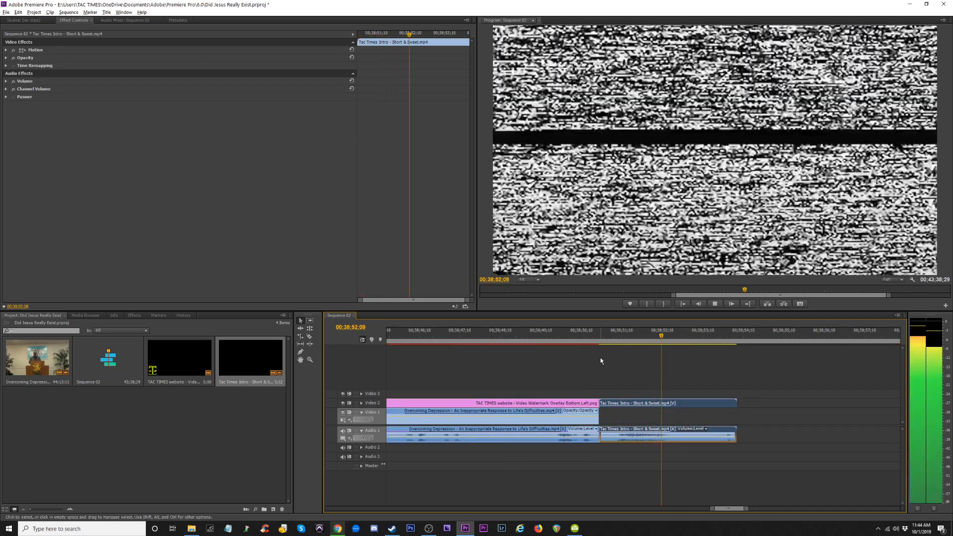
left_click_drag(575, 340, 578, 340)
key("equal")
key("space")
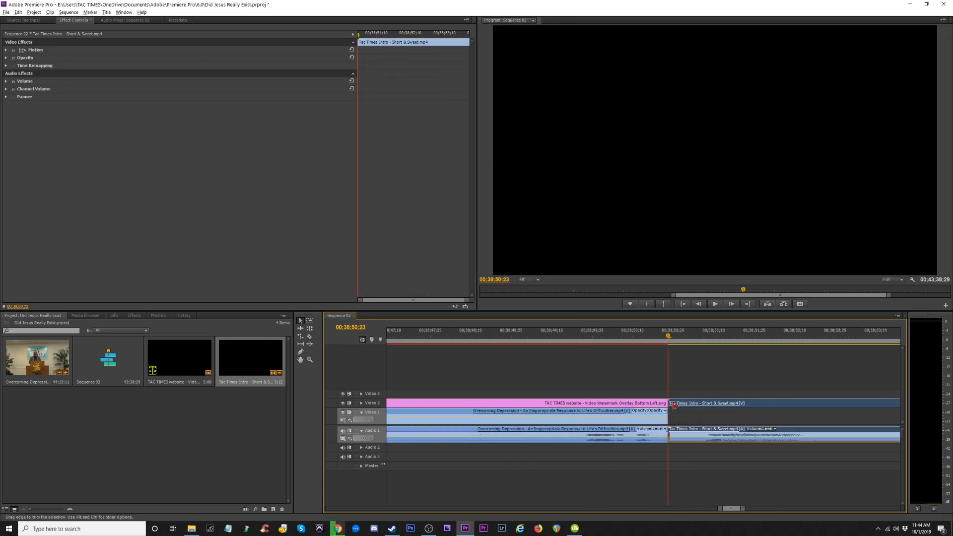
Put the intro's video on Video 1 and apply the default video and audio transitions where the first part meets it
left_click_drag(671, 403, 693, 412)
left_click_drag(685, 469, 648, 414)
key("shift+d")
Shorten the Constant Power and Cross Dissolve transitions so both end exactly at the cut into the intro
left_click(638, 338)
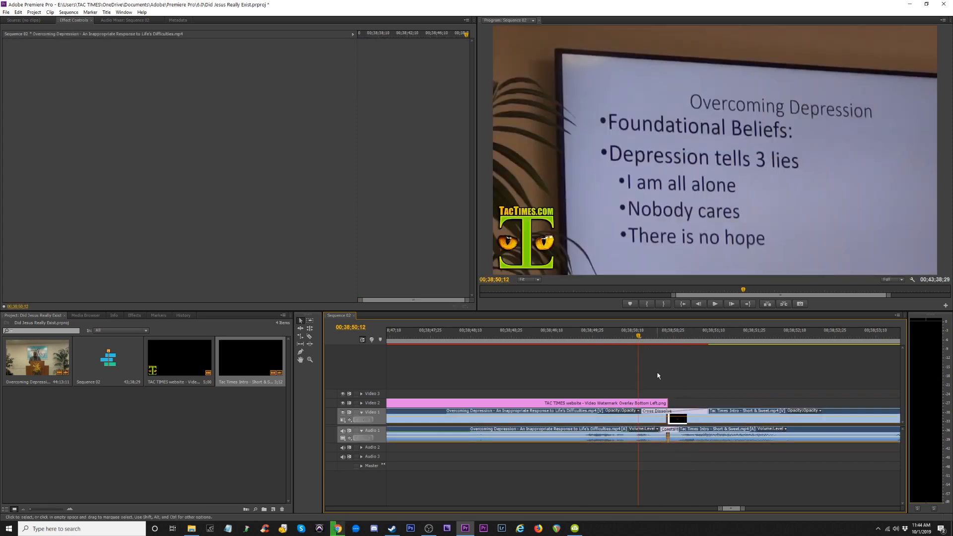
key("equal")
left_click(690, 428)
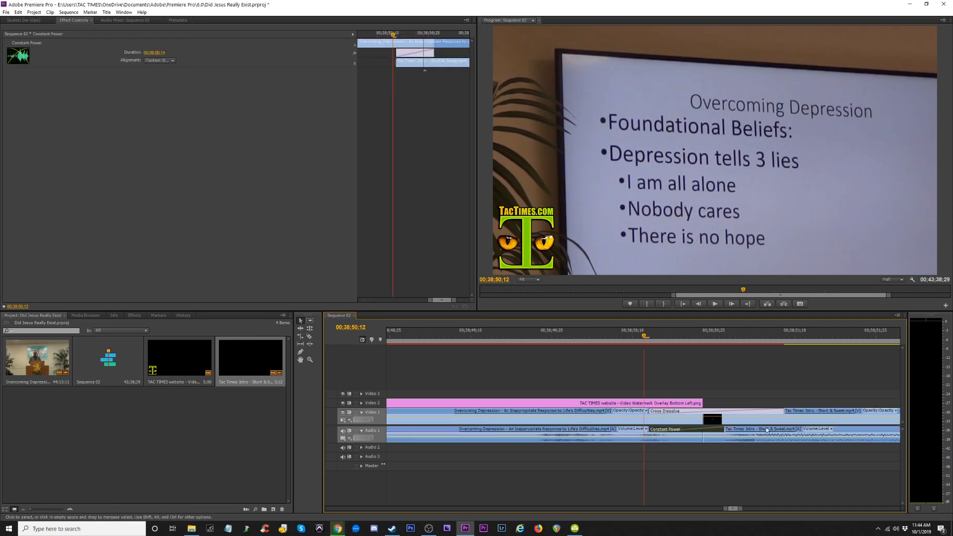
left_click_drag(665, 429, 703, 430)
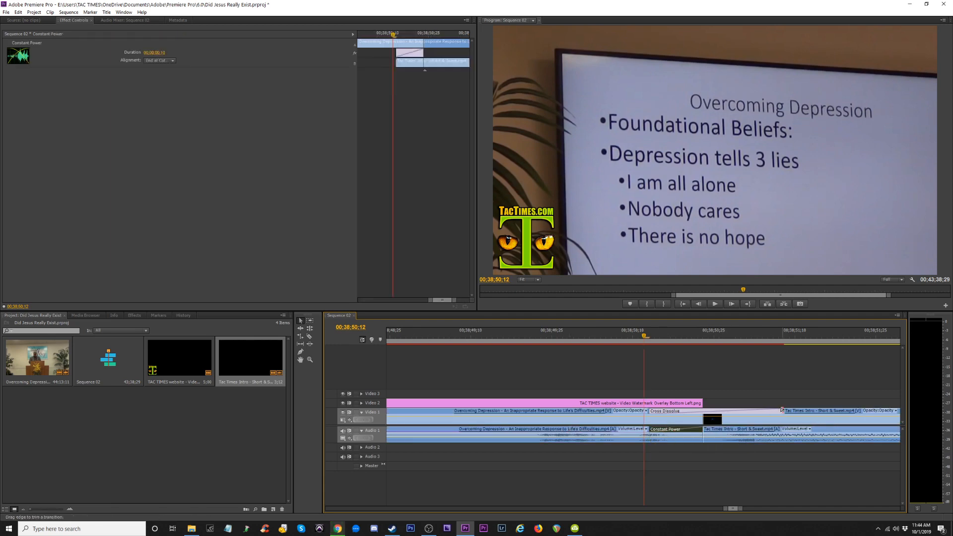
left_click_drag(782, 410, 703, 410)
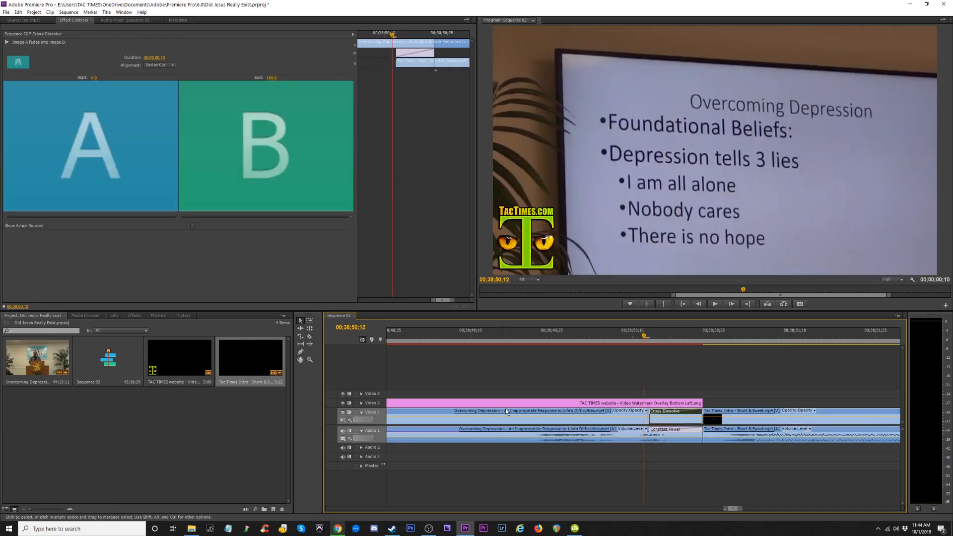
Play back the transition into the intro, and close the gap between the intro and the following part
key("minus")
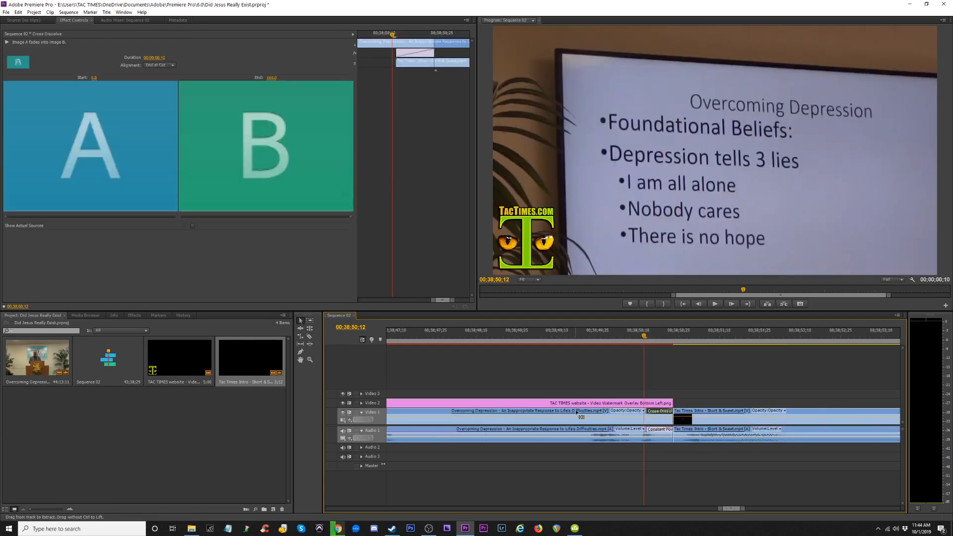
key("minus")
key("space")
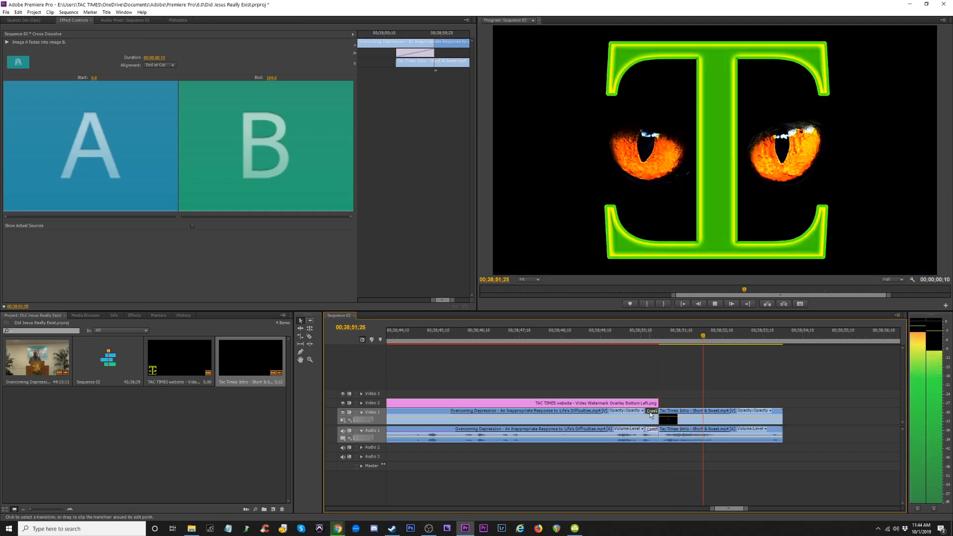
key("minus")
key("minus")
key("space")
left_click(739, 423)
key("Delete")
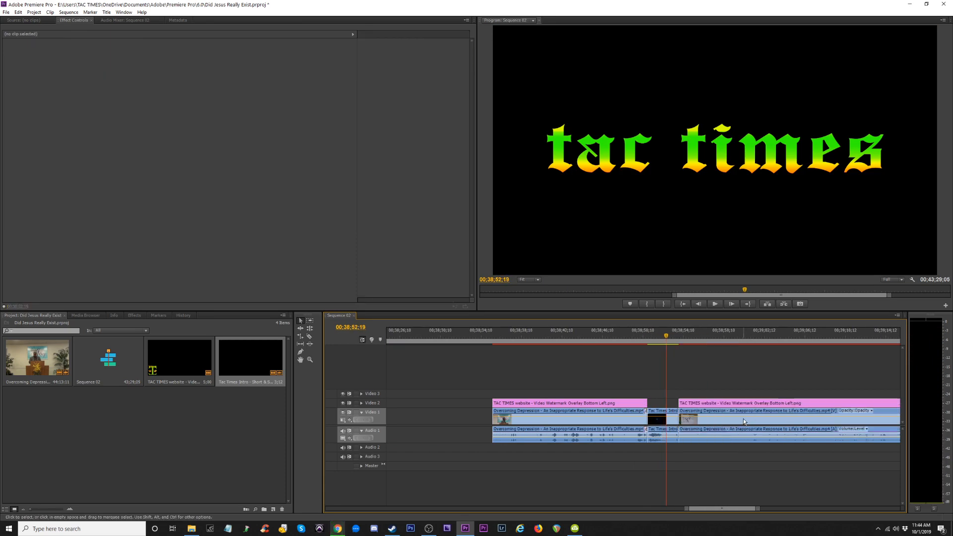
Shift the intro's video up to Video 2 and its audio down to Audio 2, keeping its position in time
left_click_drag(658, 409, 658, 402)
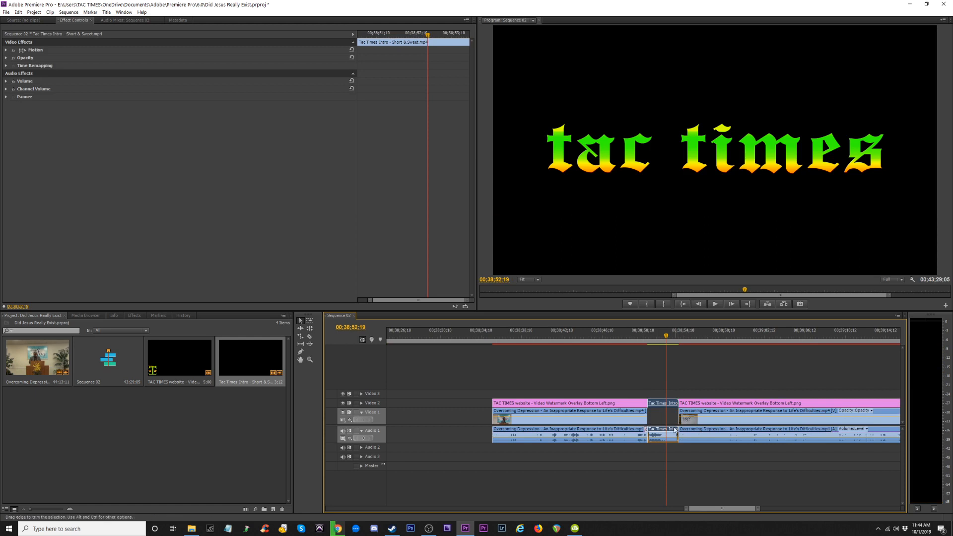
left_click_drag(669, 447, 671, 448)
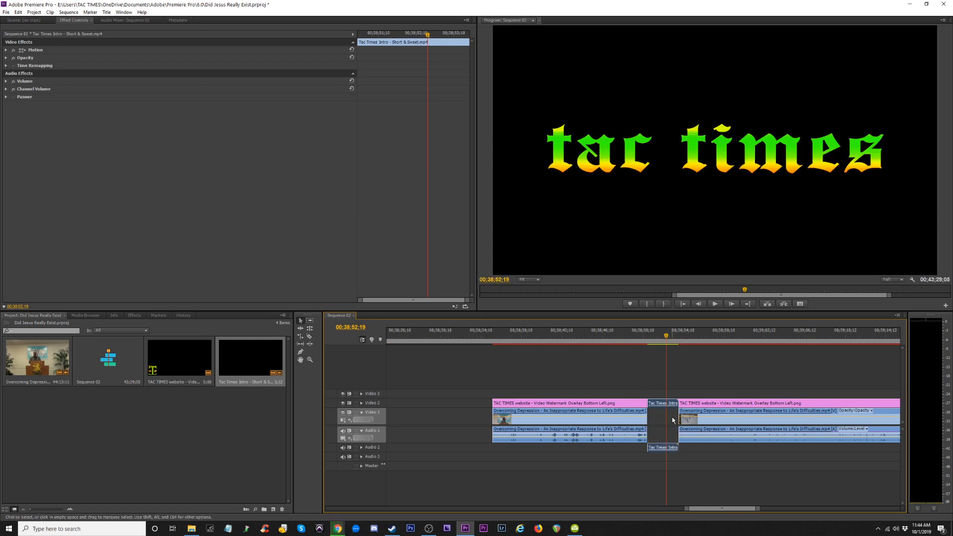
left_click_drag(656, 341, 650, 341)
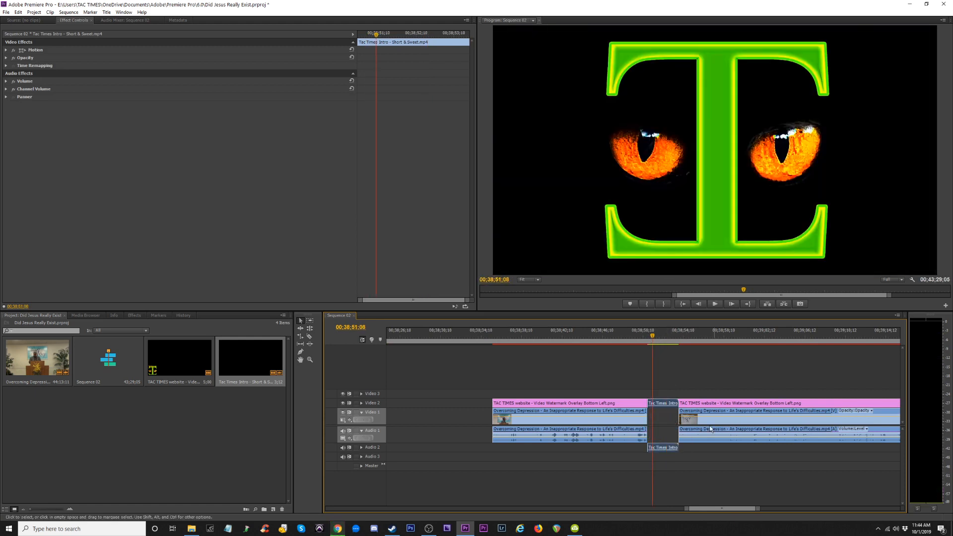
Slide the following part's video and audio earlier beneath the intro, aligned with the intro's start, and play it back
key("equal")
key("equal")
left_click_drag(786, 426, 684, 427)
key("space")
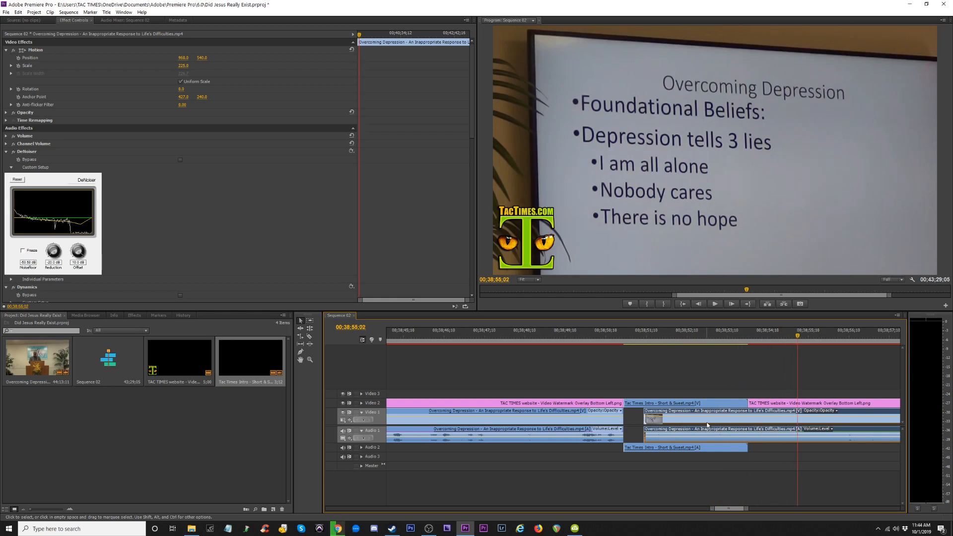
left_click_drag(707, 426, 687, 426)
left_click(603, 334)
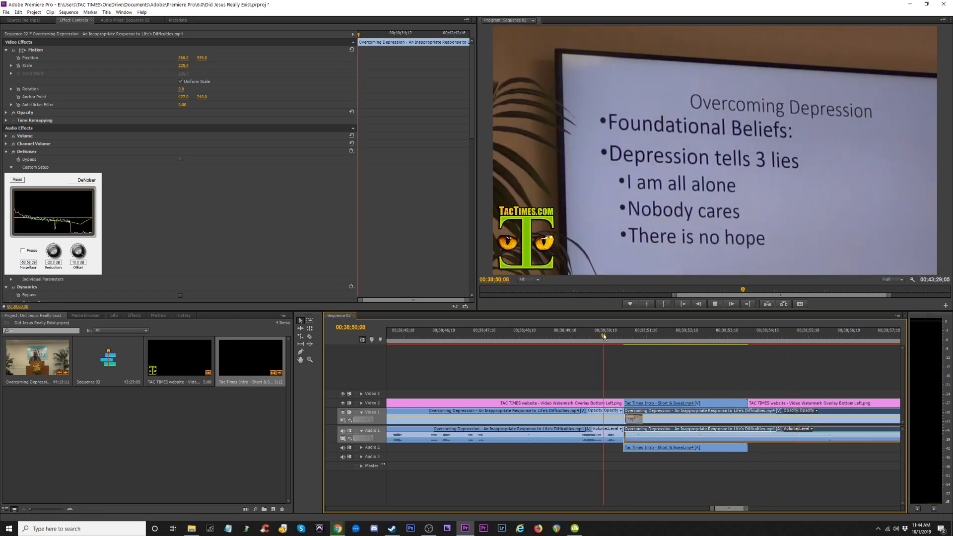
key("space")
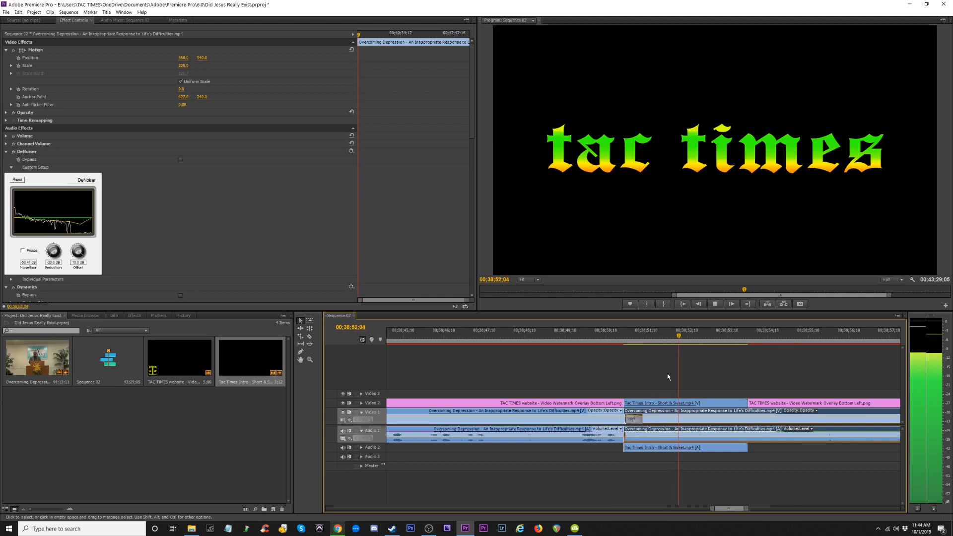
Trim the start of the following part to about 00;38;52;12, midway through the intro, and play the passage
left_click_drag(629, 421, 690, 421)
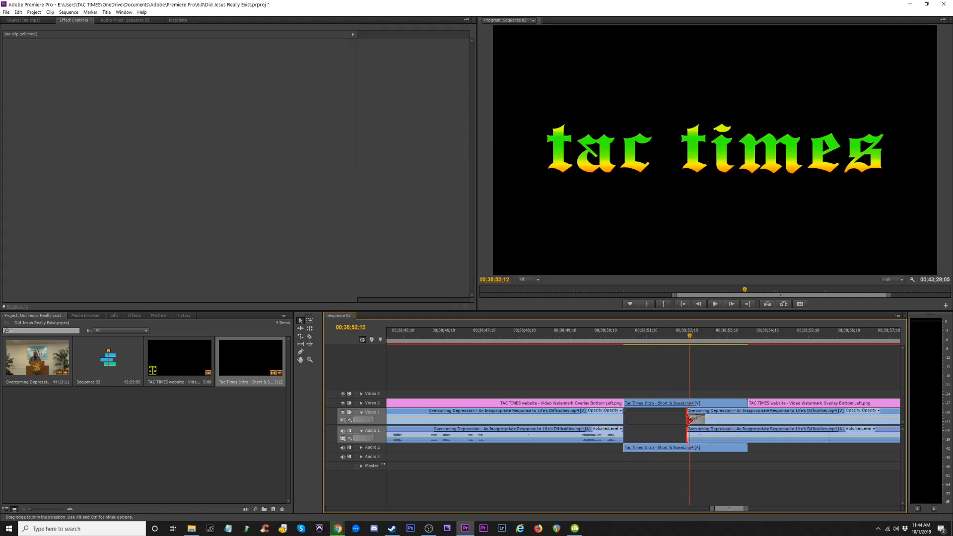
left_click(597, 336)
key("space")
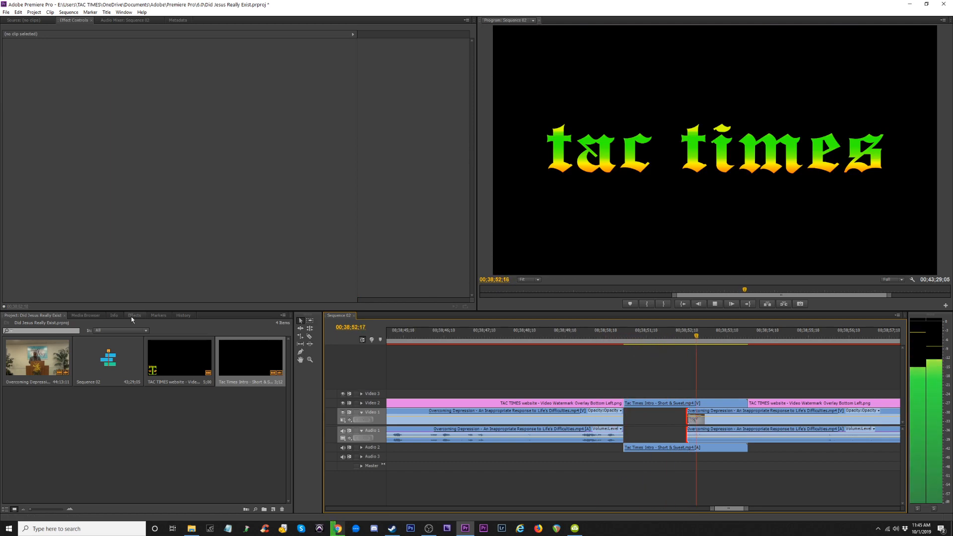
Add Constant Power audio transitions at the end of the first part and the start of the following part, and play them back
left_click(134, 315)
key("space")
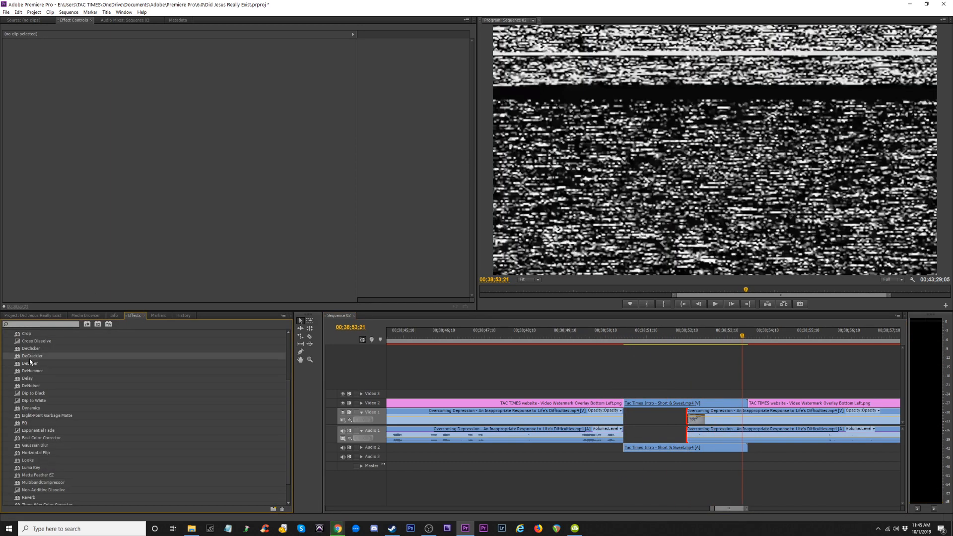
scroll(36, 363, "up", 2)
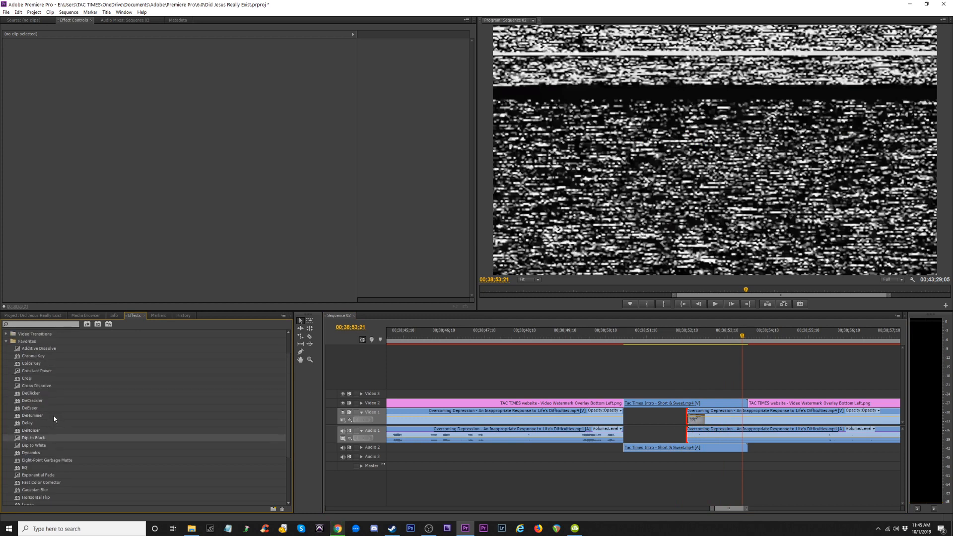
left_click_drag(40, 373, 501, 370)
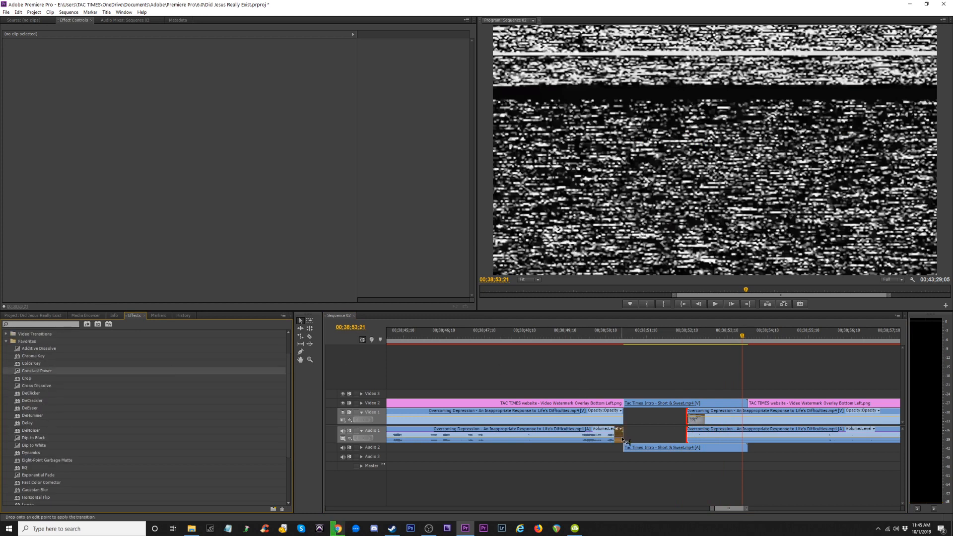
left_click_drag(622, 438, 623, 439)
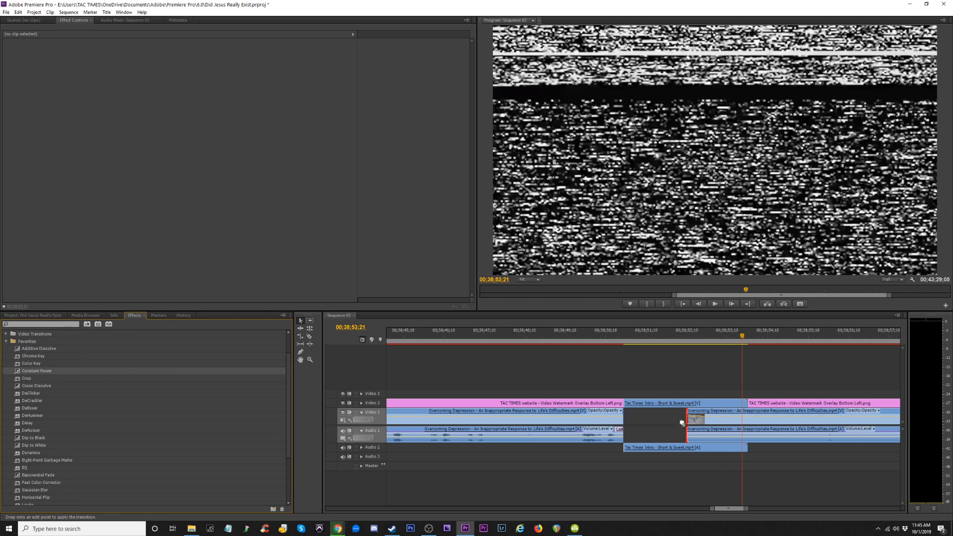
left_click(593, 337)
key("space")
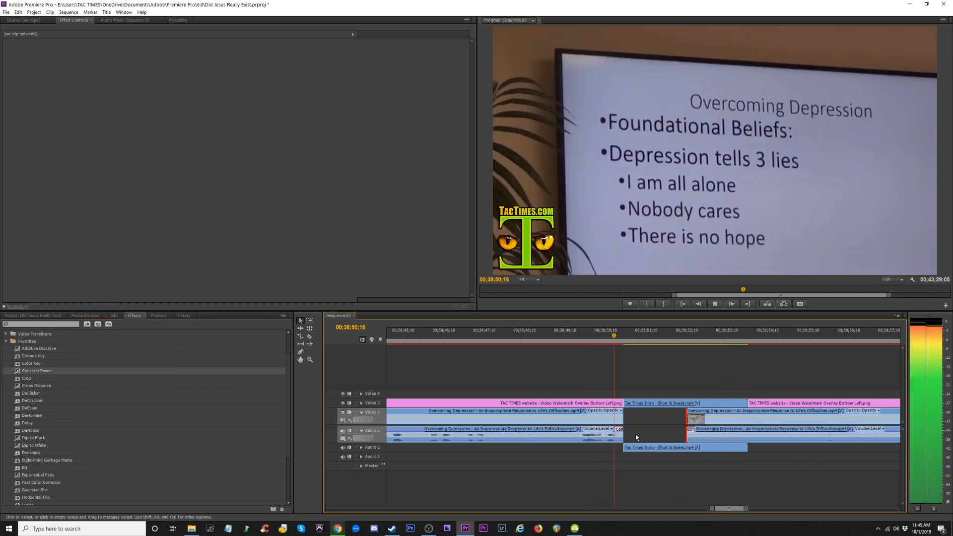
Extend the end of the first part's video and audio slightly beneath the intro, and play the passage
left_click(628, 431)
left_click_drag(631, 431, 642, 431)
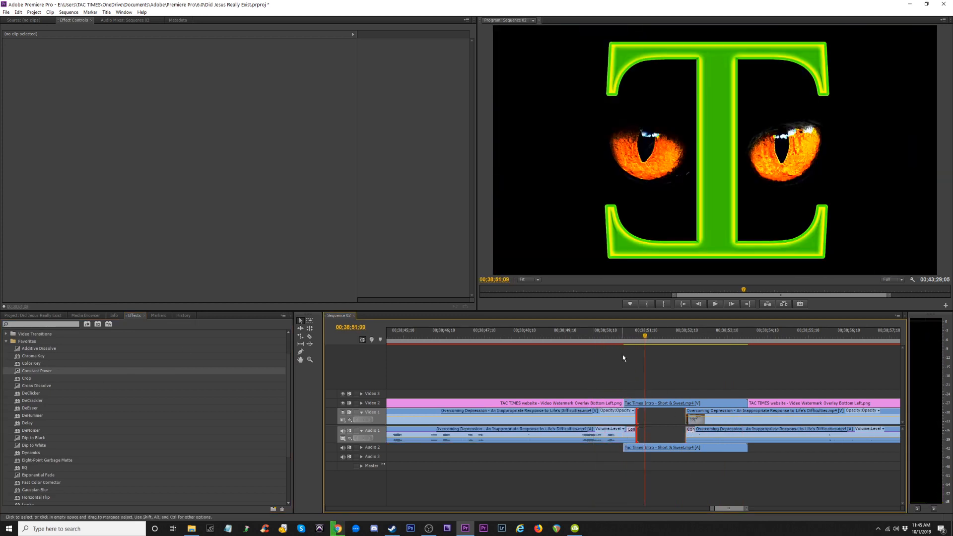
left_click(611, 335)
key("space")
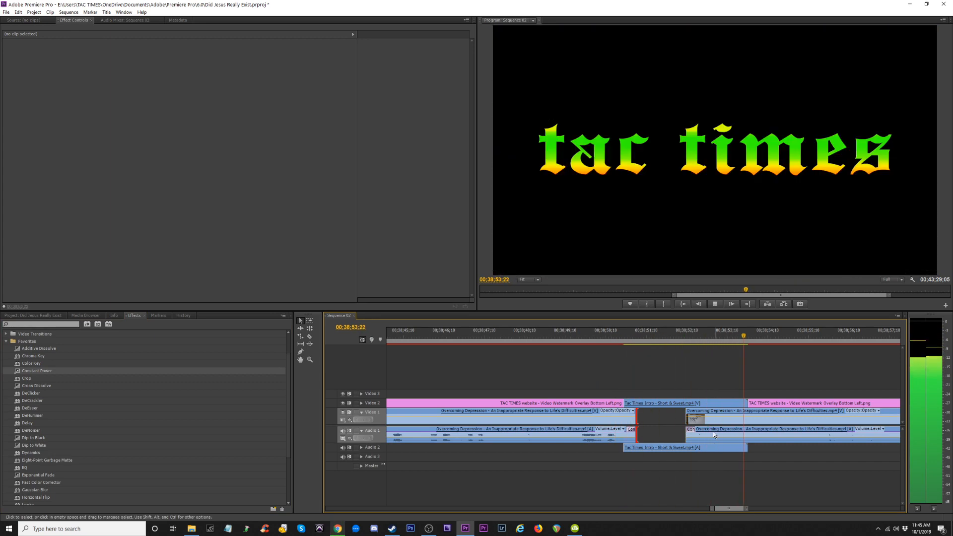
Extend the start of the following part slightly earlier beneath the intro, and play the passage from before its new start
key("minus")
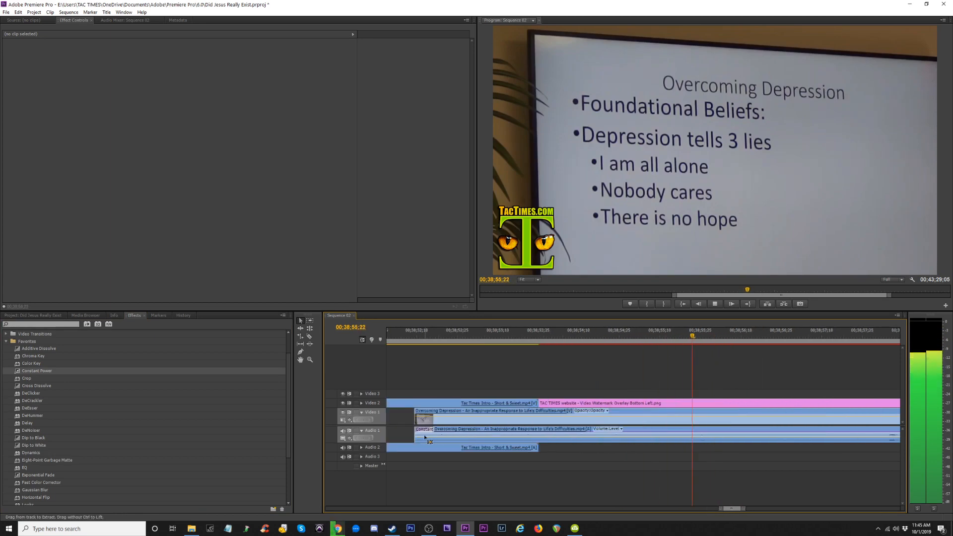
key("equal")
key("space")
left_click_drag(525, 435, 517, 434)
left_click(510, 333)
key("space")
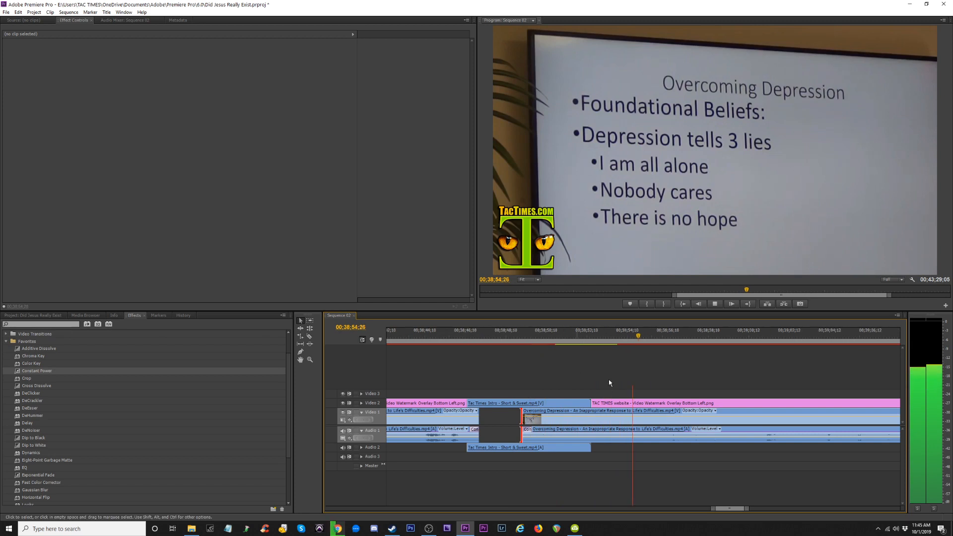
Trim the end of the watermark overlay to match the end of the last Overcoming Depression part
key("minus")
key("minus")
key("minus")
key("minus")
key("minus")
key("minus")
key("minus")
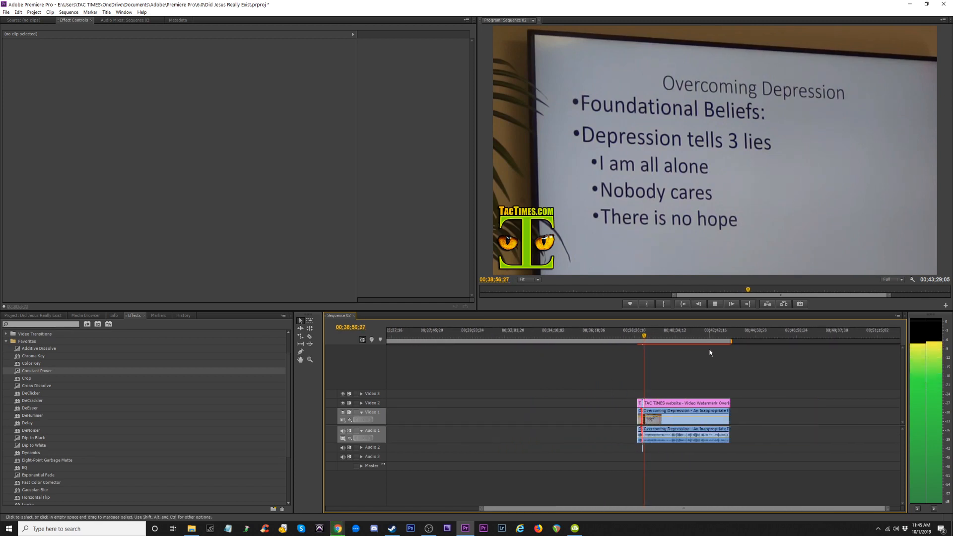
key("space")
key("equal")
key("equal")
key("equal")
key("equal")
key("equal")
key("equal")
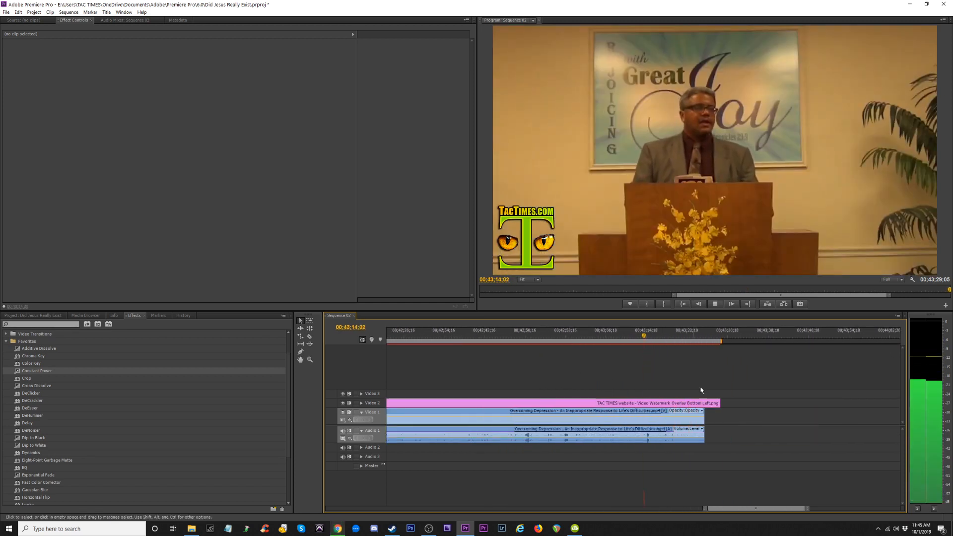
left_click_drag(722, 406, 704, 407)
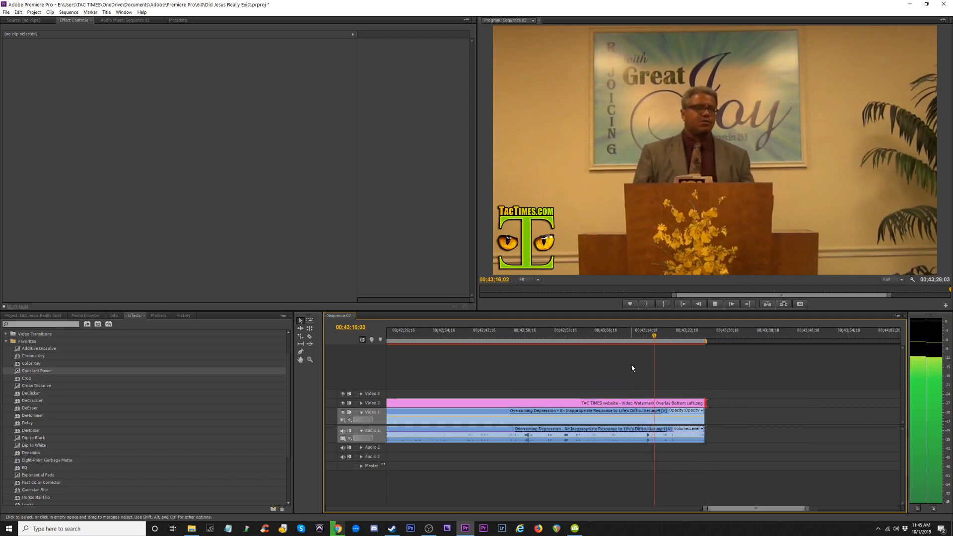
Trim the last part's video, audio and watermark to end at about 00;40;18;01, and play the passage before the cut
key("minus")
key("minus")
key("minus")
left_click_drag(592, 343, 535, 347)
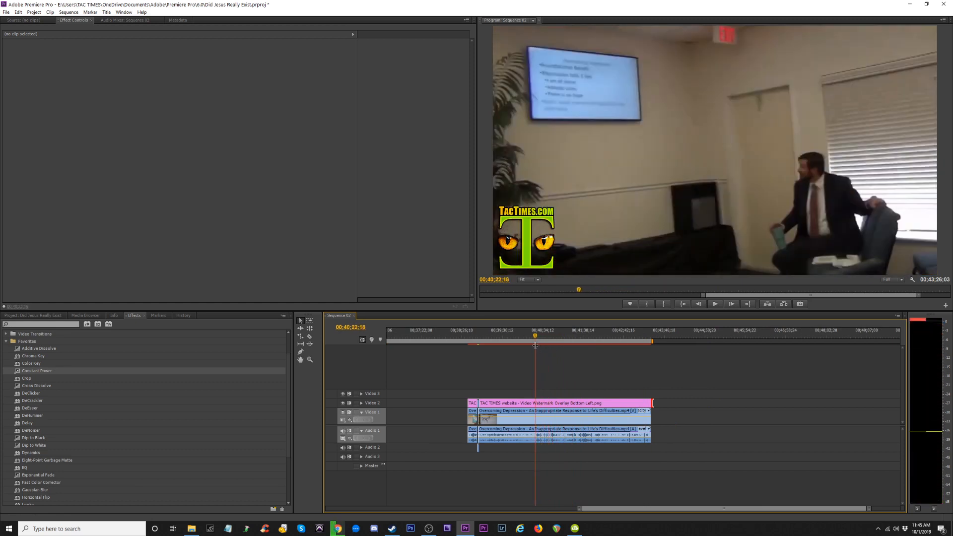
key("space")
left_click(529, 335)
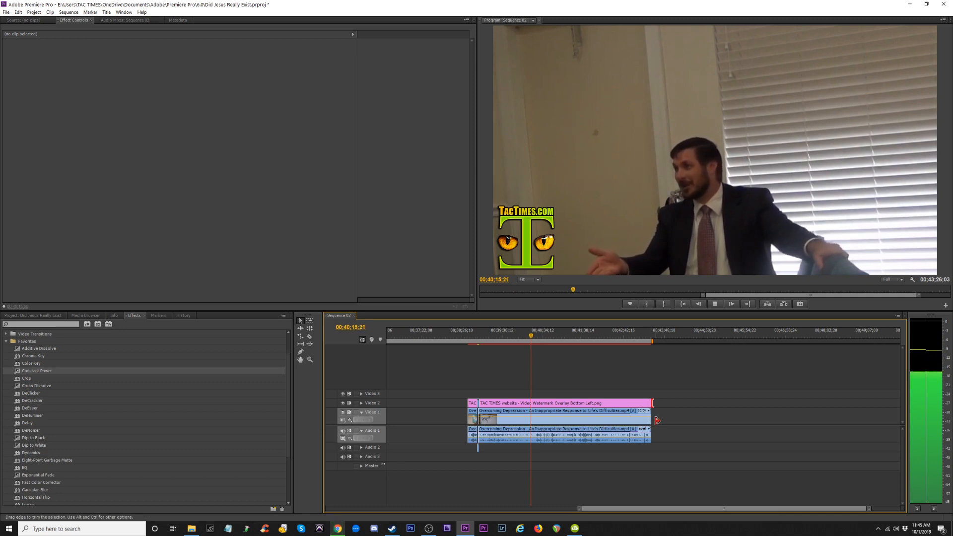
left_click_drag(651, 418, 530, 405)
key("space")
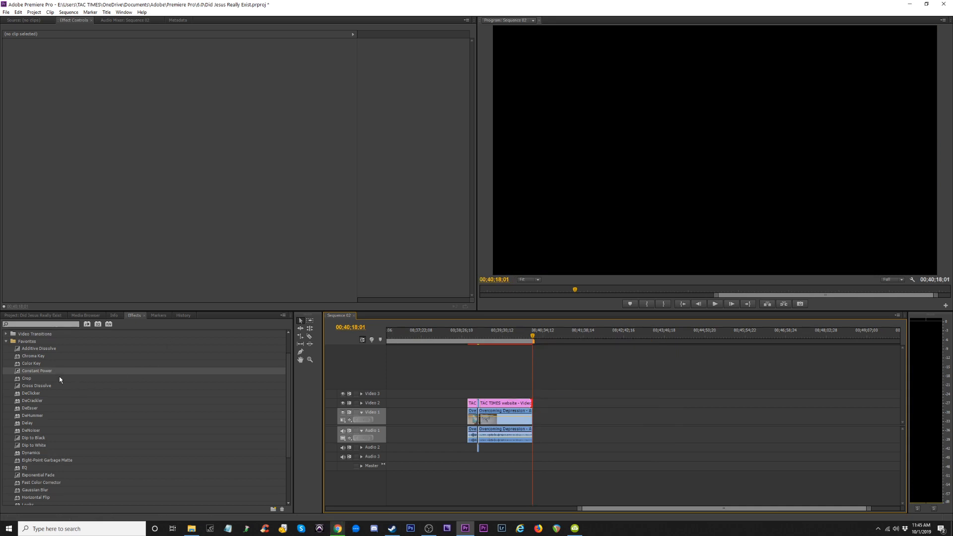
Switch to File Explorer, search the Samples folder for "outro", and select Tac Times Outro - Clean 2019.mp4
left_click(43, 316)
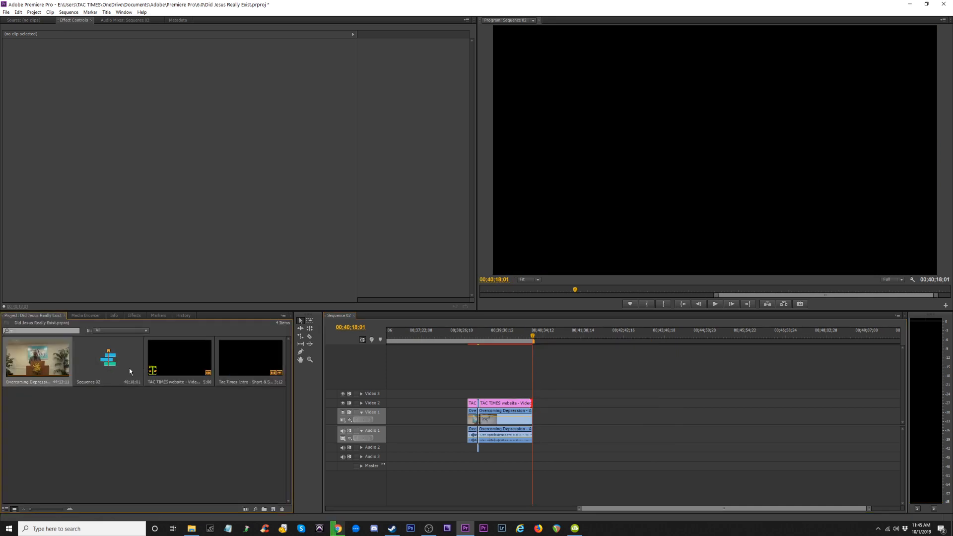
left_click(191, 528)
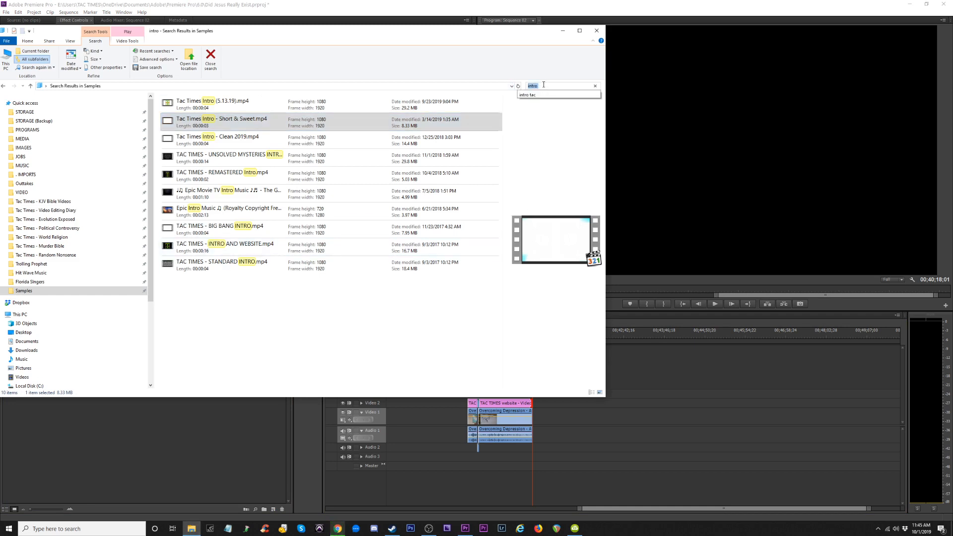
left_click(543, 85)
type("outro")
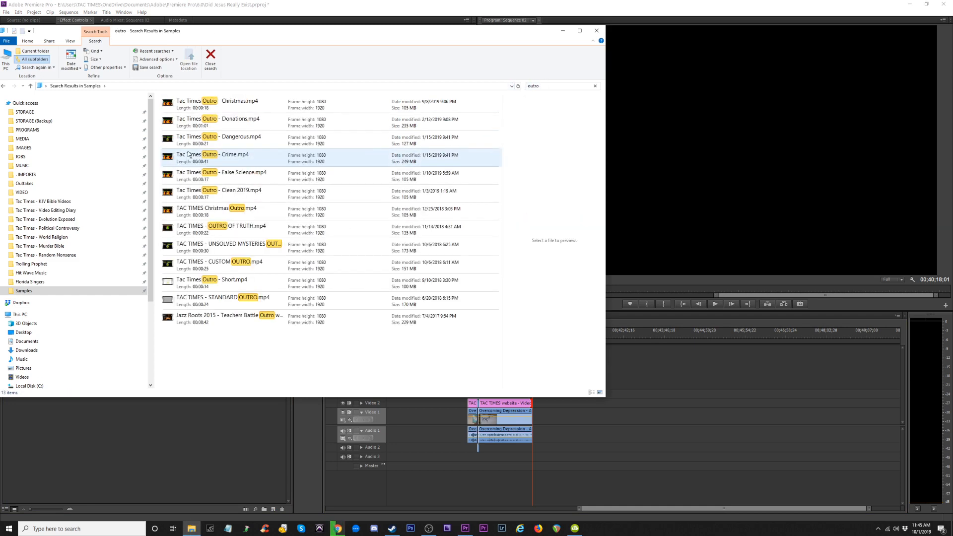
left_click(226, 123)
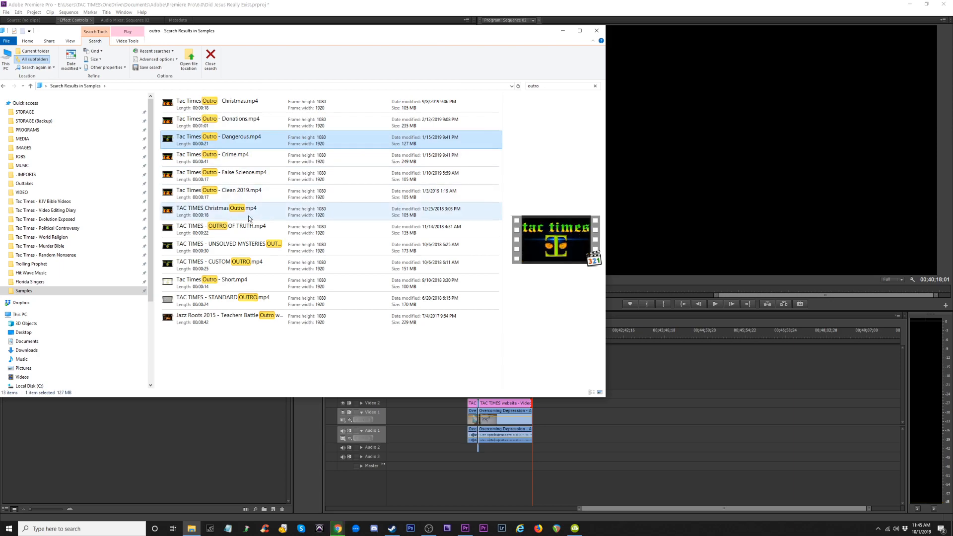
left_click(241, 177)
left_click(237, 196)
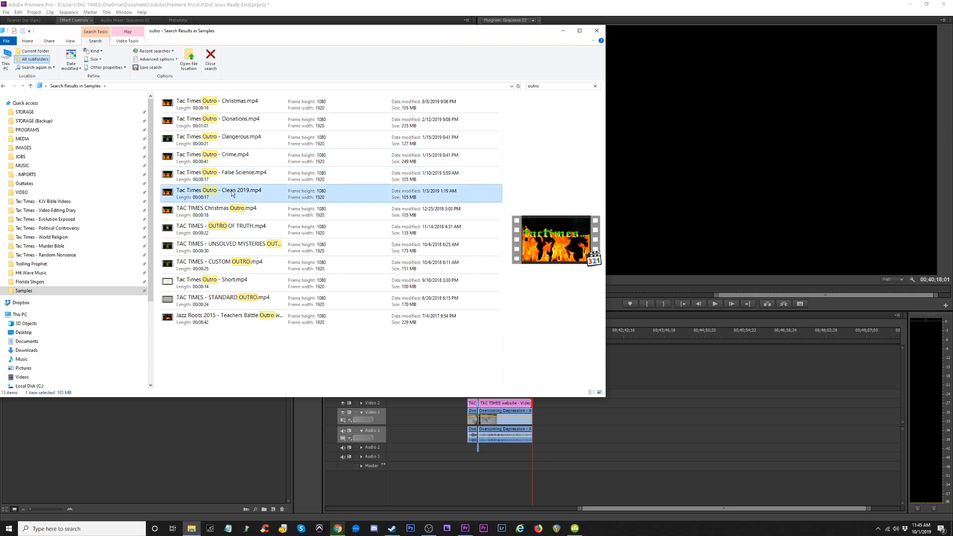
Preview Tac Times Outro - Clean 2019.mp4 in the media player, skimming through it, and return to the search results
double_click(232, 194)
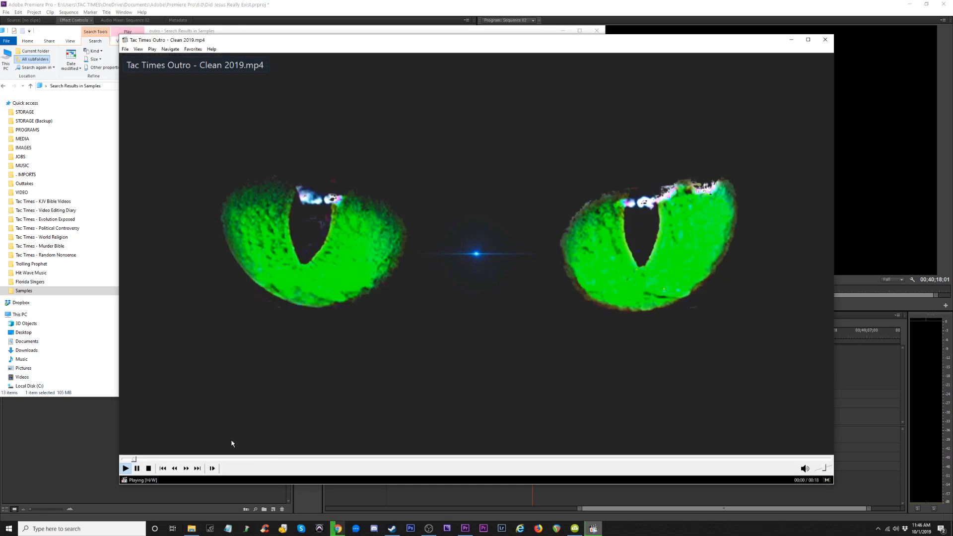
left_click(259, 458)
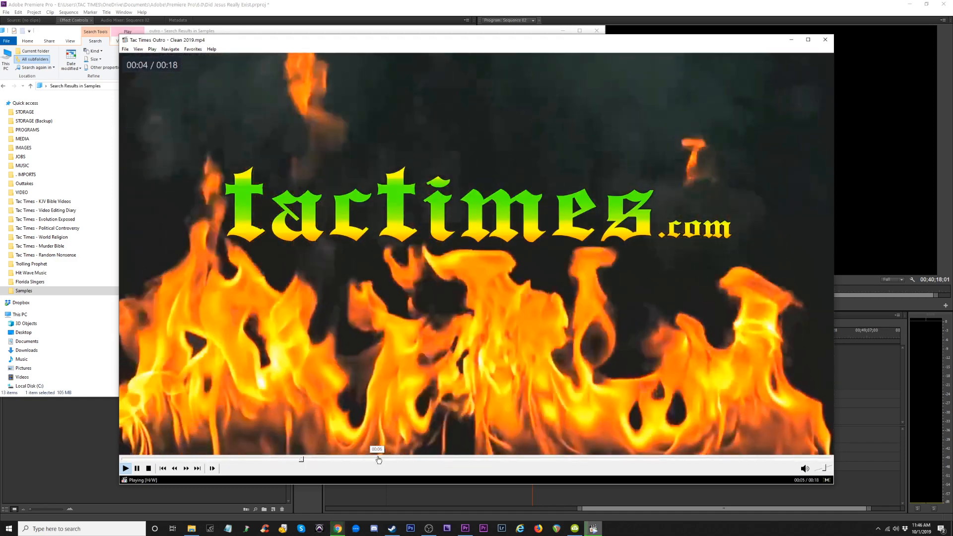
left_click_drag(378, 459, 704, 462)
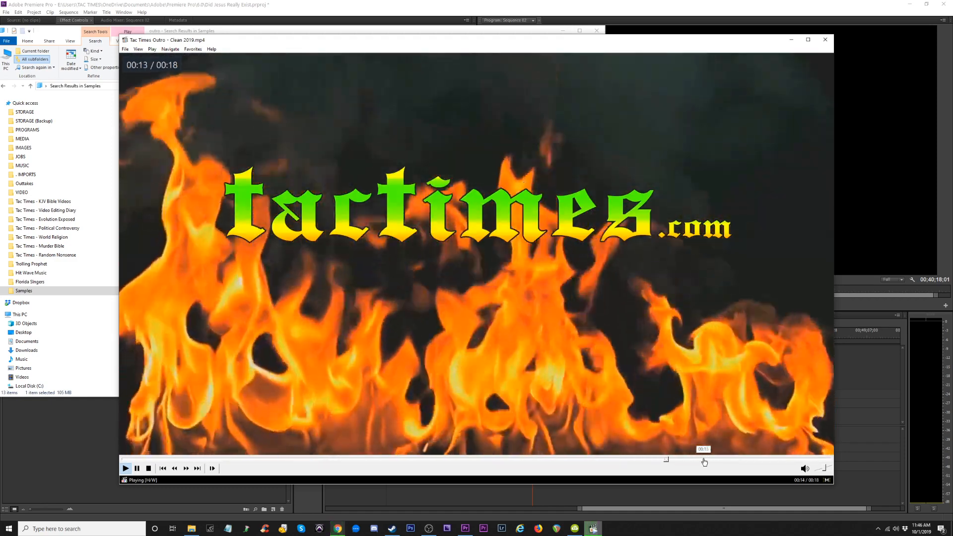
left_click_drag(586, 461, 233, 459)
left_click(476, 41)
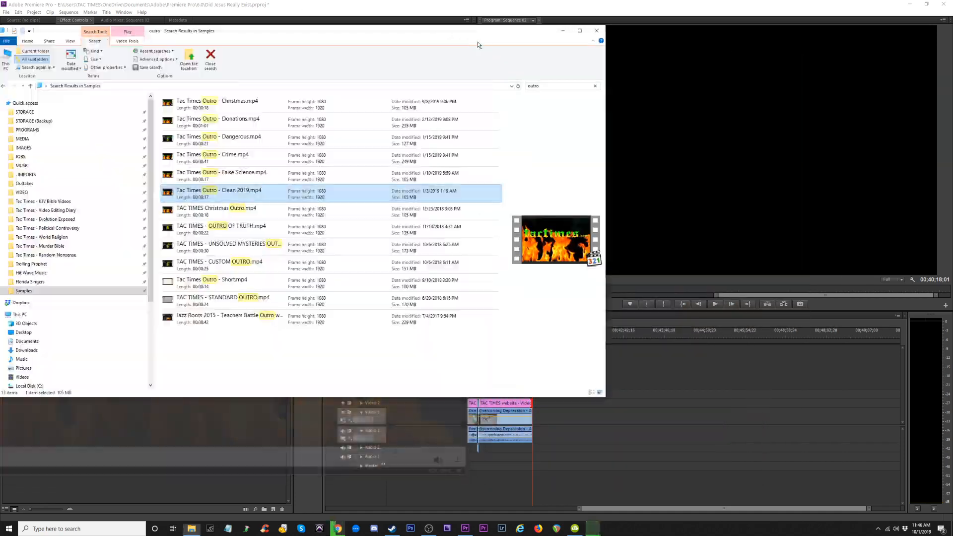
Place Tac Times Outro - Clean 2019.mp4 on Video 1 and Audio 1 directly after the last part, and play the passage through the outro
left_click_drag(211, 194, 535, 421)
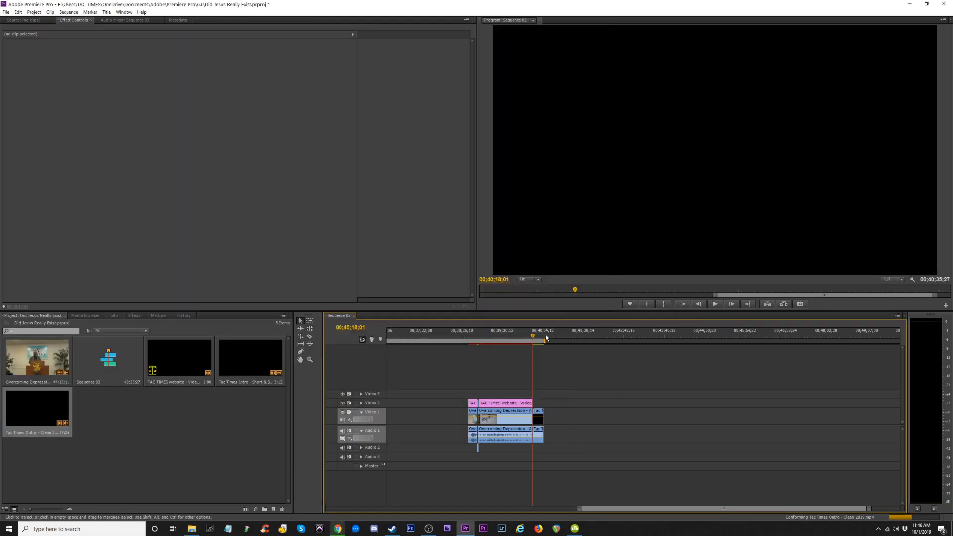
left_click(528, 336)
key("space")
key("equal")
key("equal")
key("equal")
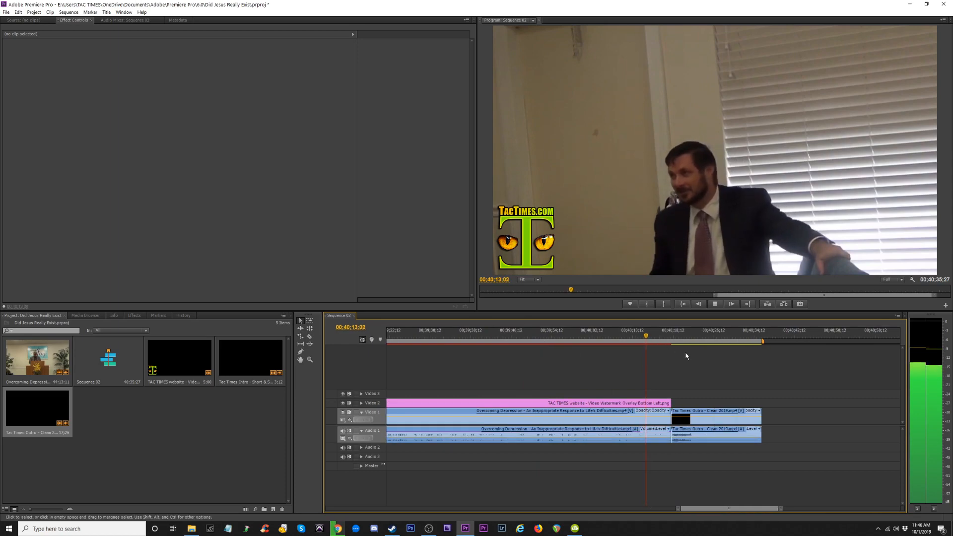
left_click(665, 339)
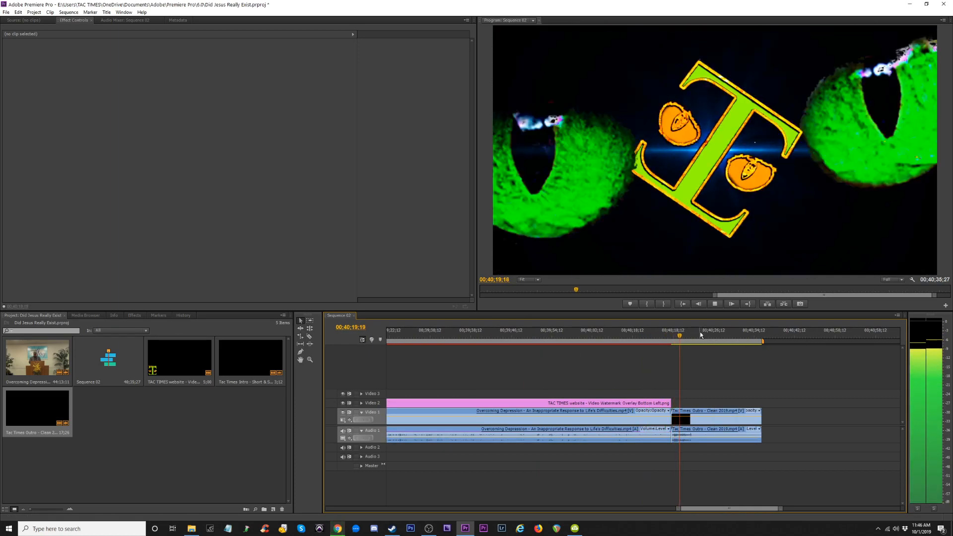
left_click(715, 336)
left_click(736, 336)
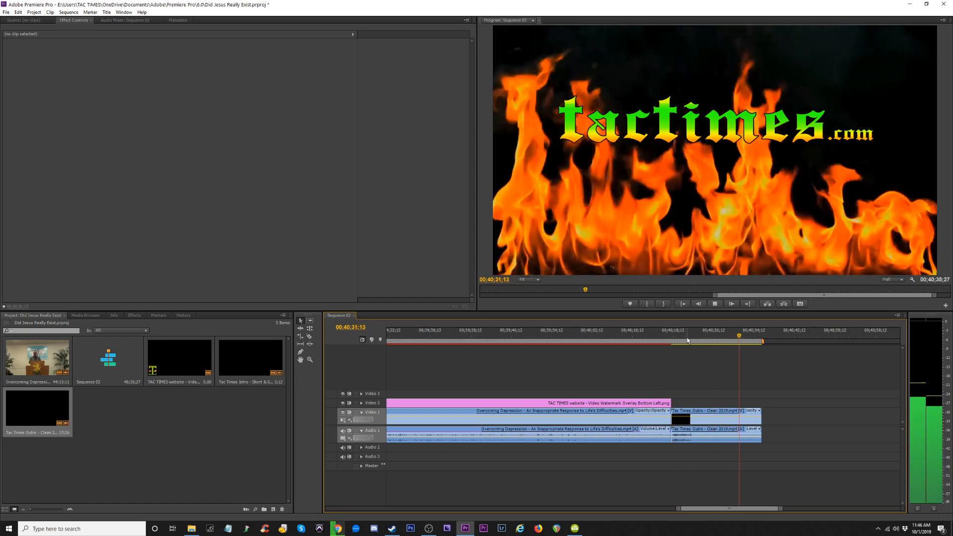
Play the last part from about 00;39;31;29
key("minus")
key("minus")
left_click(618, 339)
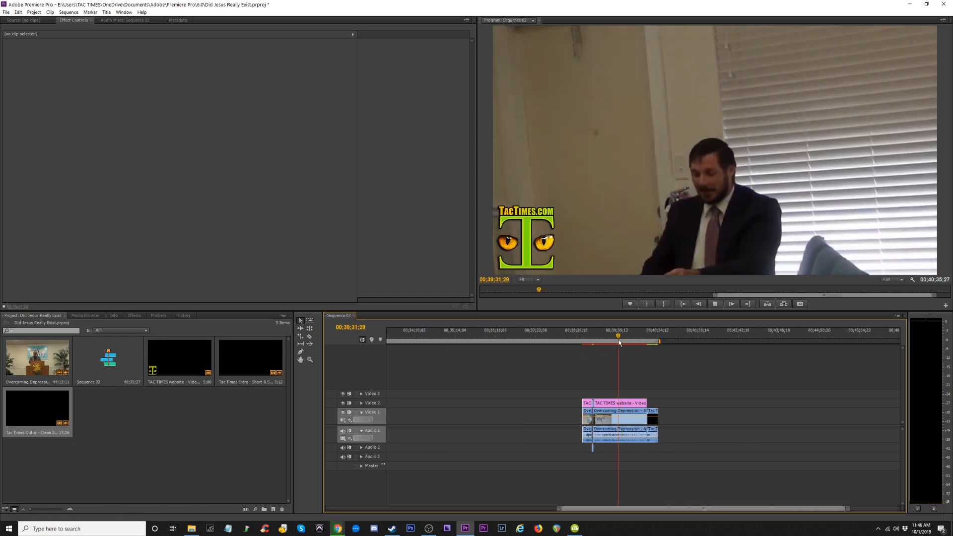
Create an adjustment layer and place it on Video 3, spanning from the first visible clip to the start of the outro
key("space")
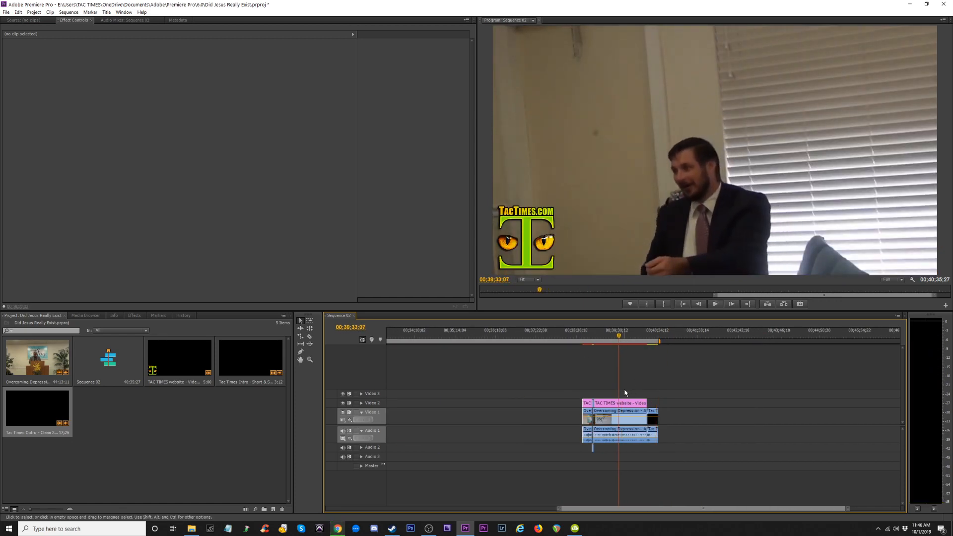
key("equal")
key("equal")
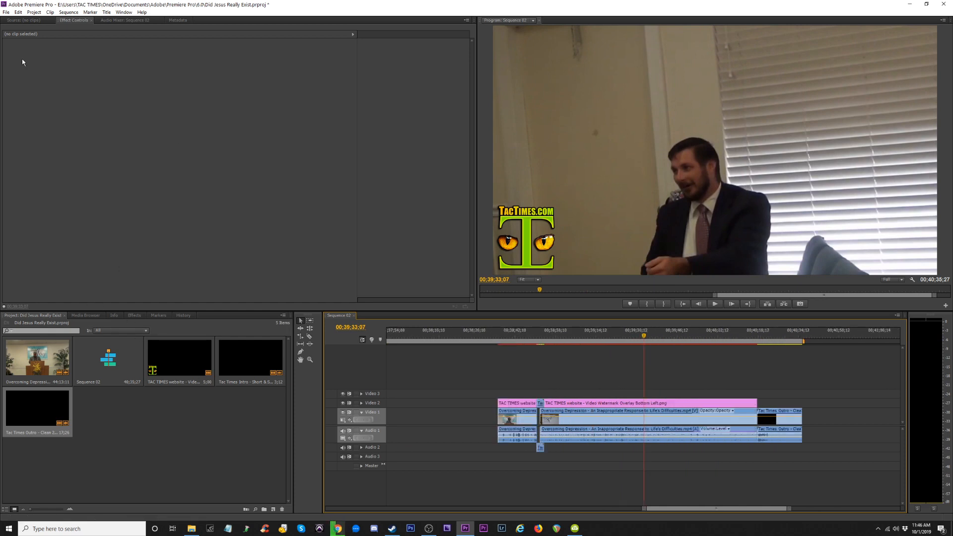
left_click(273, 510)
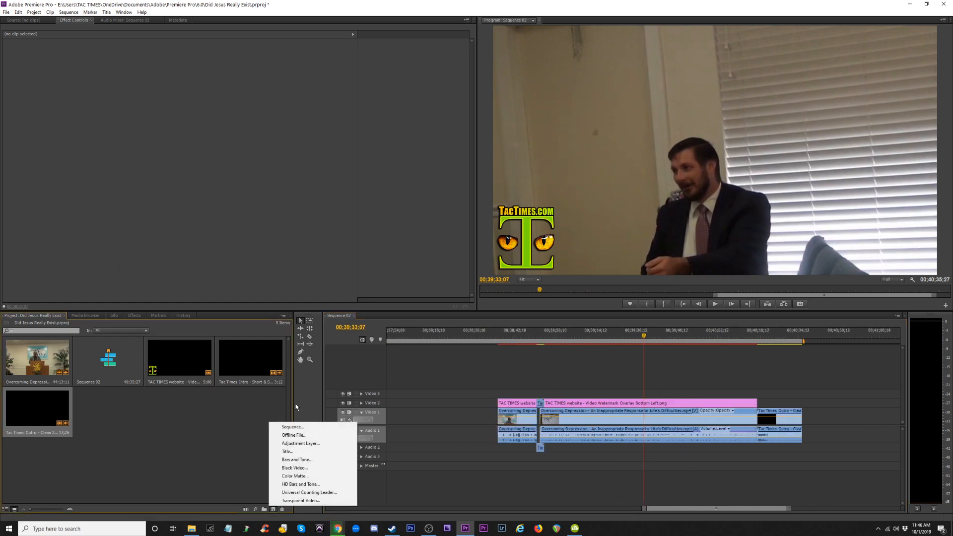
left_click(317, 444)
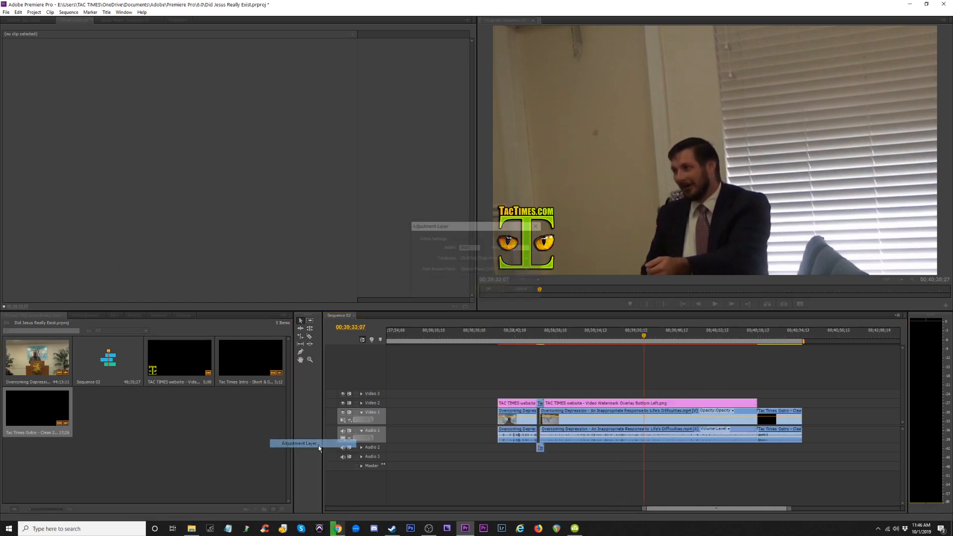
left_click(487, 292)
left_click_drag(270, 340, 756, 392)
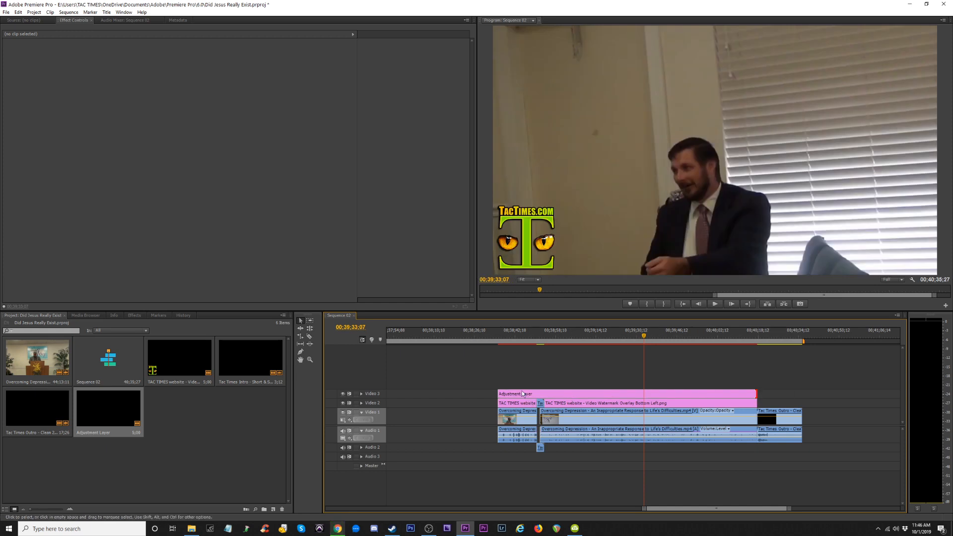
Apply the Fast Color Corrector to the adjustment layer and sample the pale area behind the seated man as the white balance
left_click(654, 392)
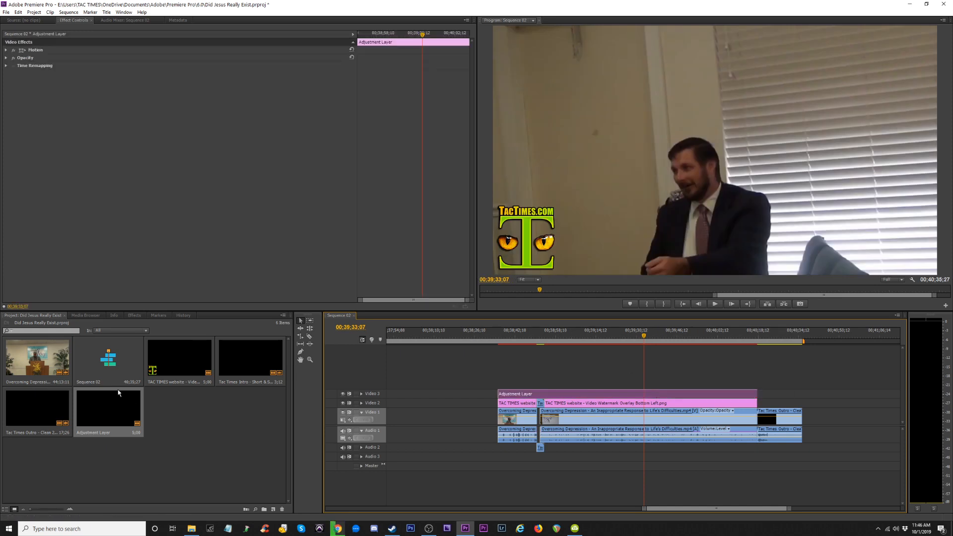
left_click(134, 316)
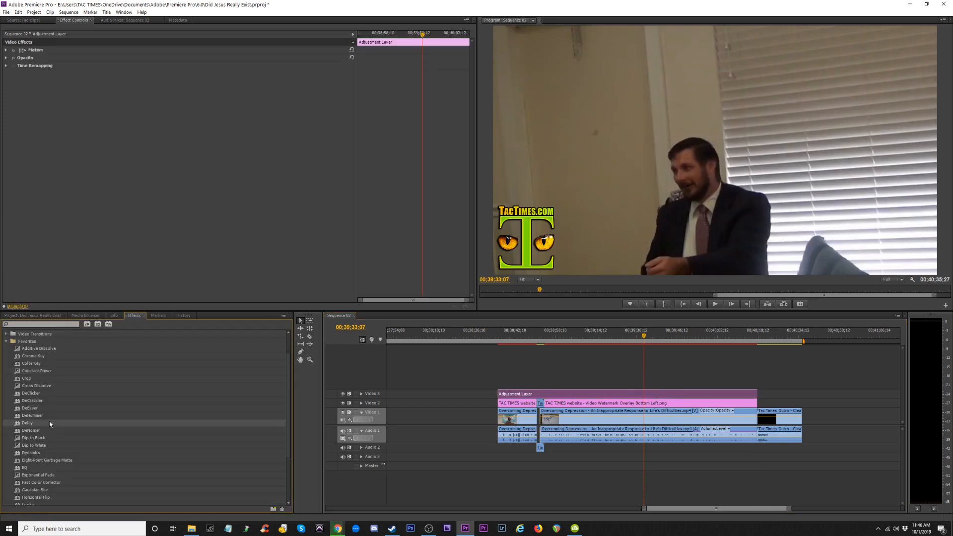
left_click_drag(42, 452, 692, 395)
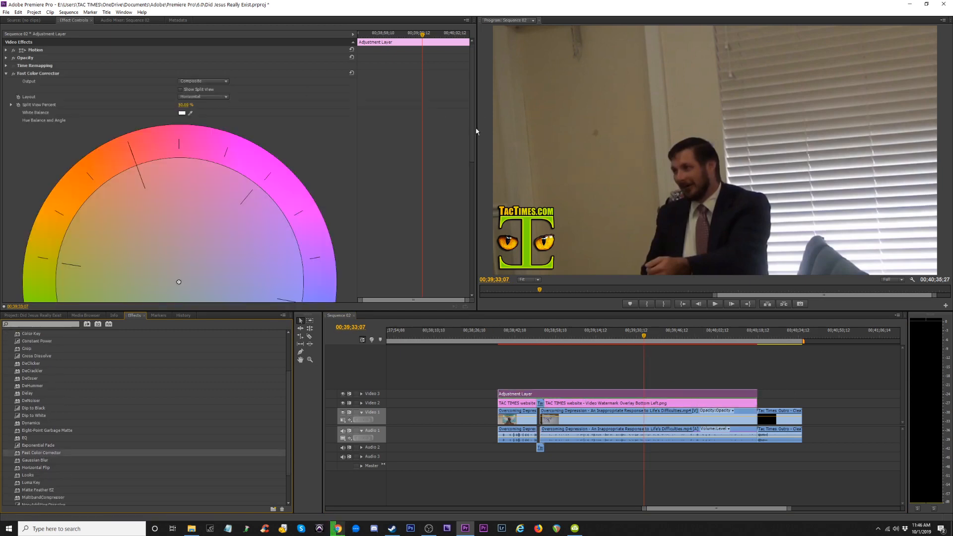
left_click(189, 113)
left_click(681, 205)
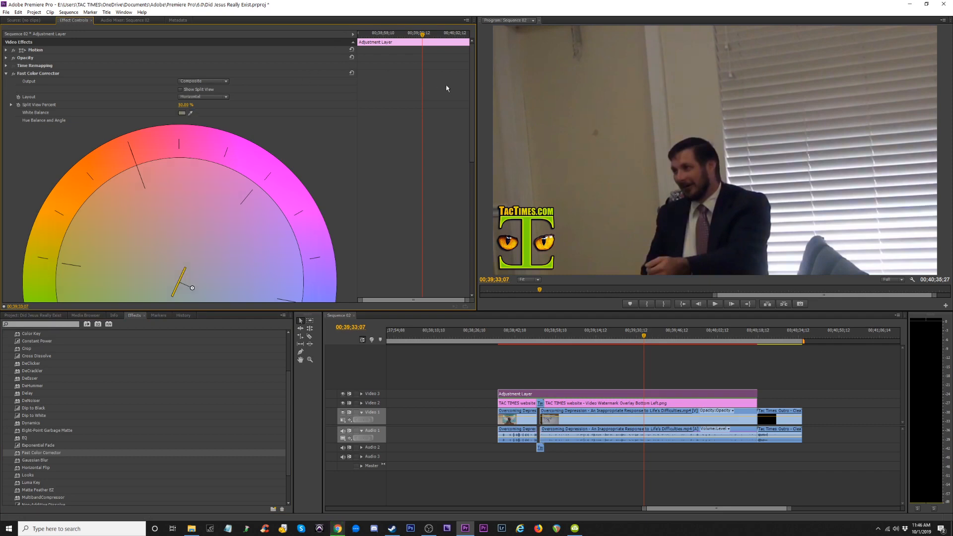
Raise the Fast Color Corrector's saturation and set its input levels to about 5 black, 1.2 gray and 239.9 white
left_click_drag(473, 88, 479, 230)
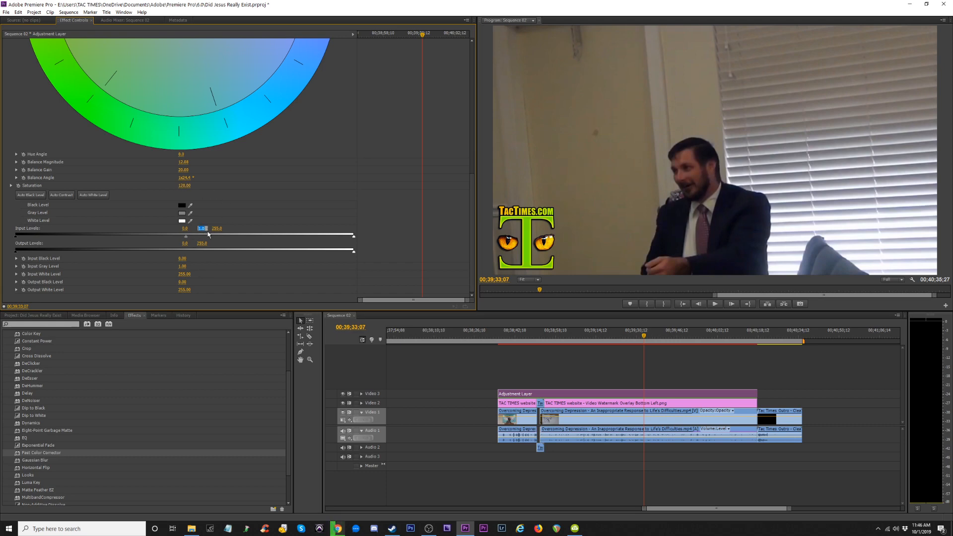
left_click_drag(186, 236, 209, 235)
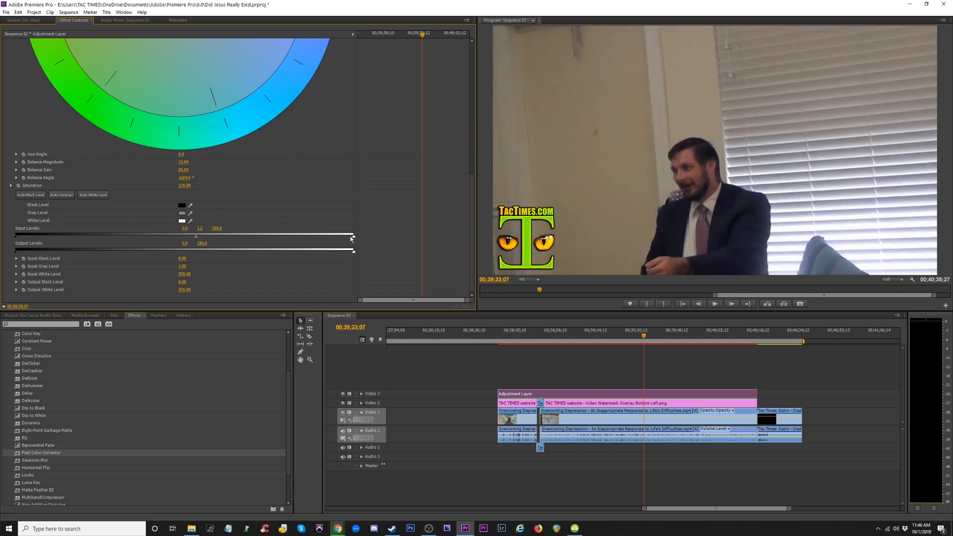
left_click_drag(353, 239, 334, 238)
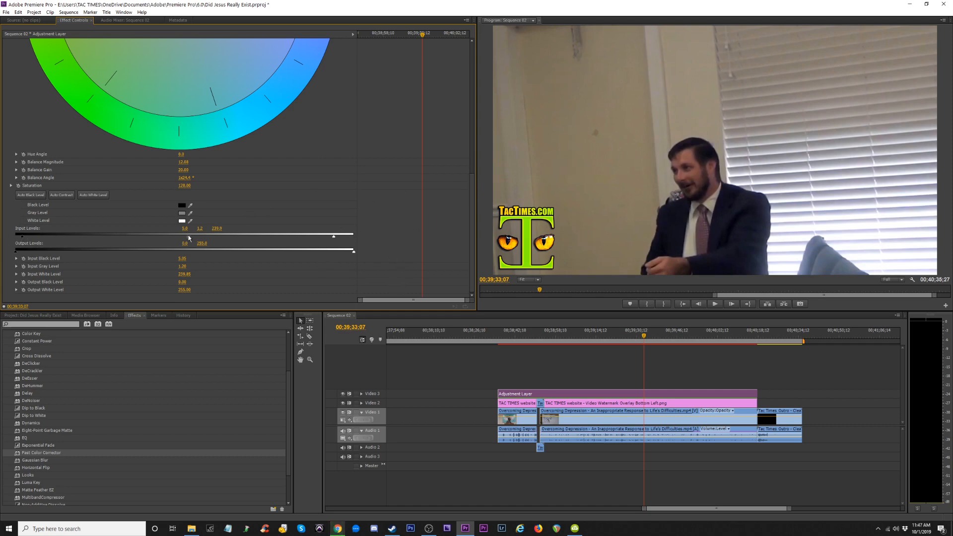
left_click_drag(189, 238, 195, 239)
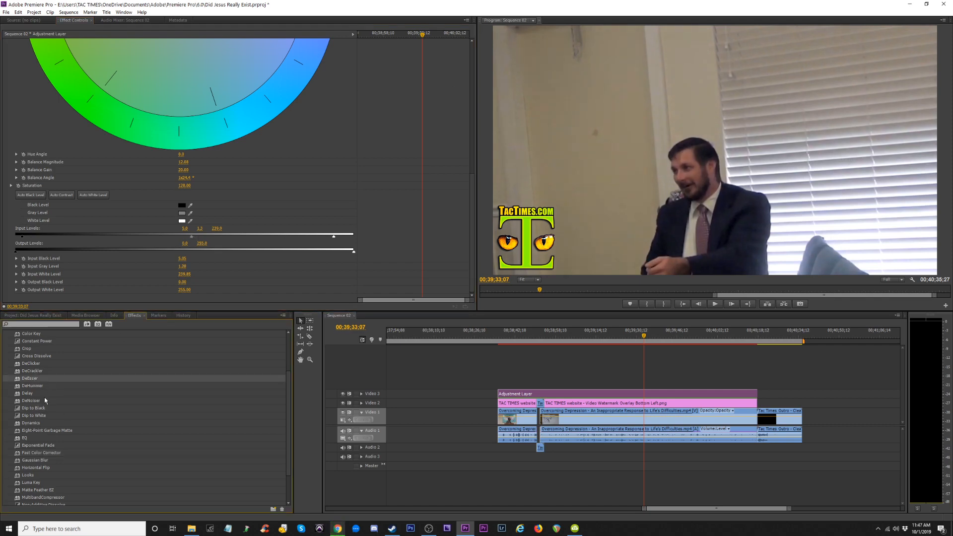
Find the Unsharp Mask effect among the favorites and apply it to the adjustment layer
scroll(47, 446, "down", 2)
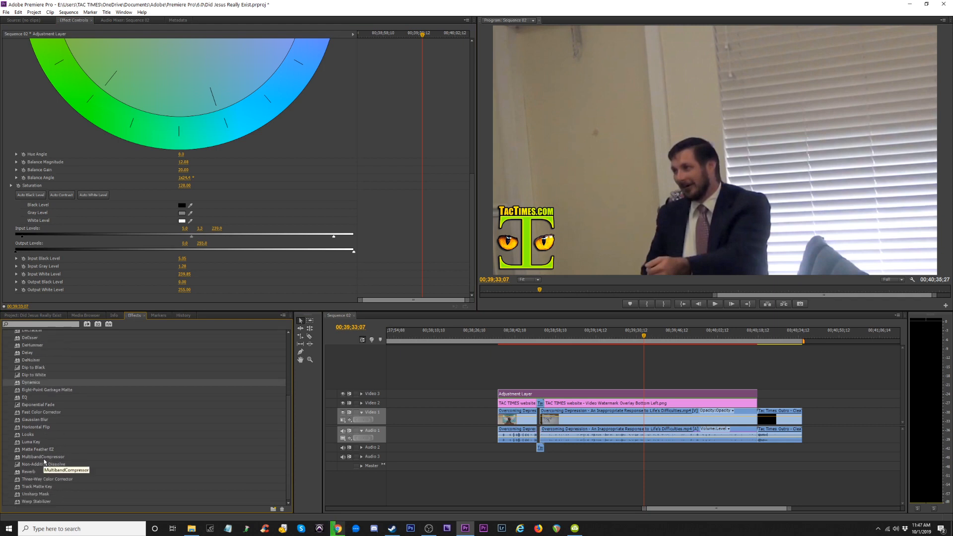
scroll(47, 454, "up", 4)
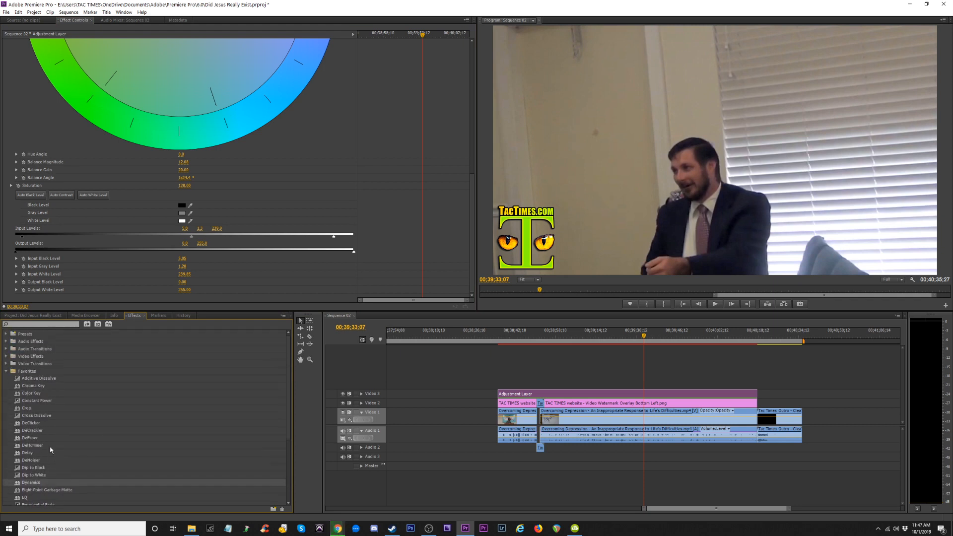
scroll(49, 449, "down", 4)
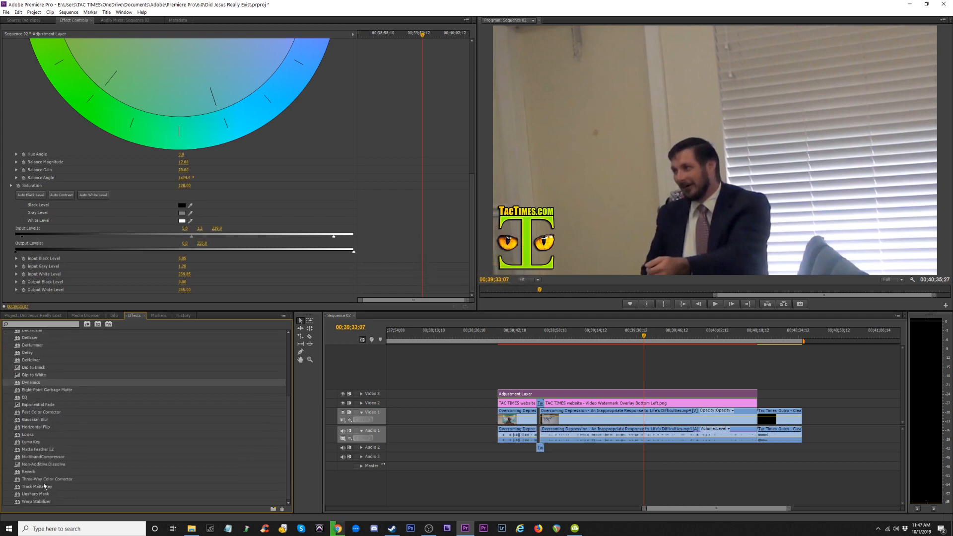
left_click_drag(39, 493, 78, 478)
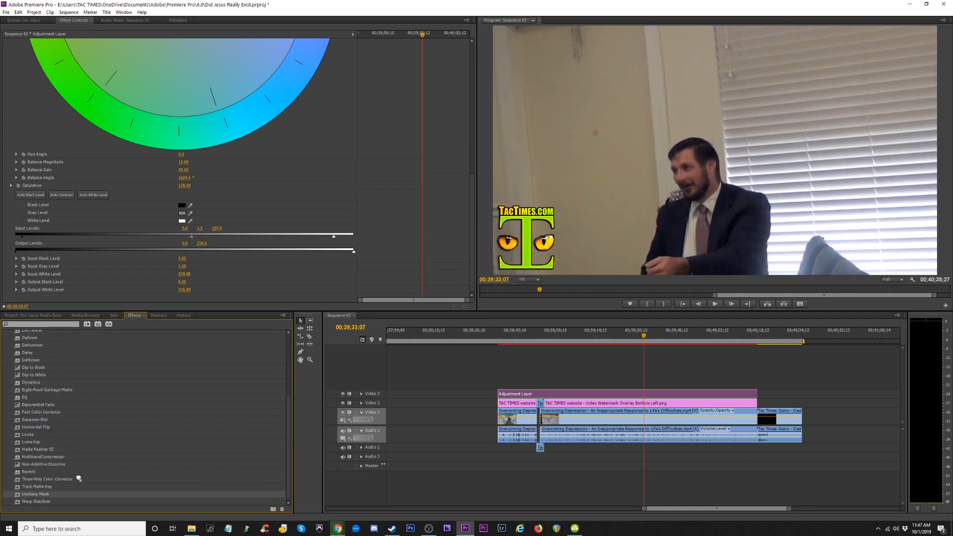
left_click_drag(633, 381, 633, 394)
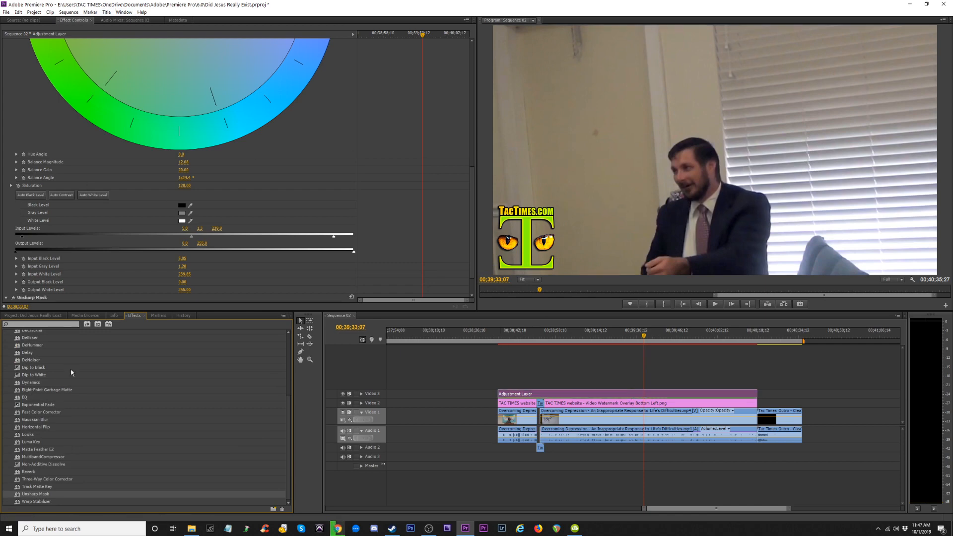
Strengthen the adjustment layer's Unsharp Mask by setting its amount to 70 and raising its radius
left_click(45, 315)
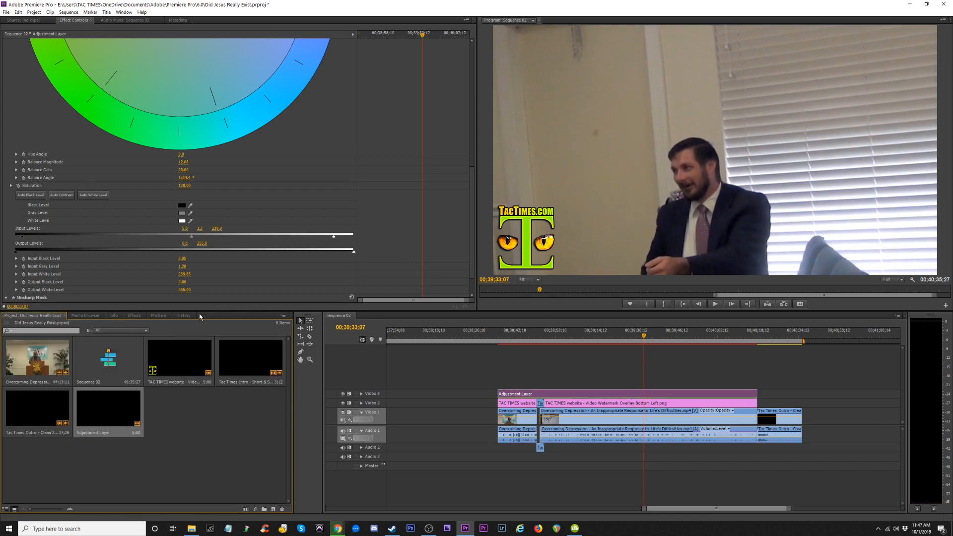
left_click(30, 20)
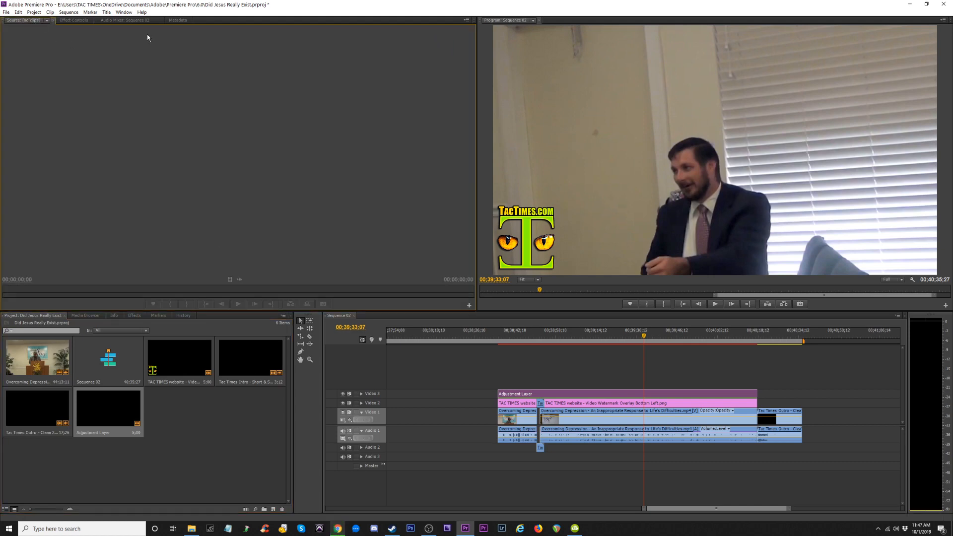
left_click(75, 20)
left_click_drag(472, 198, 475, 239)
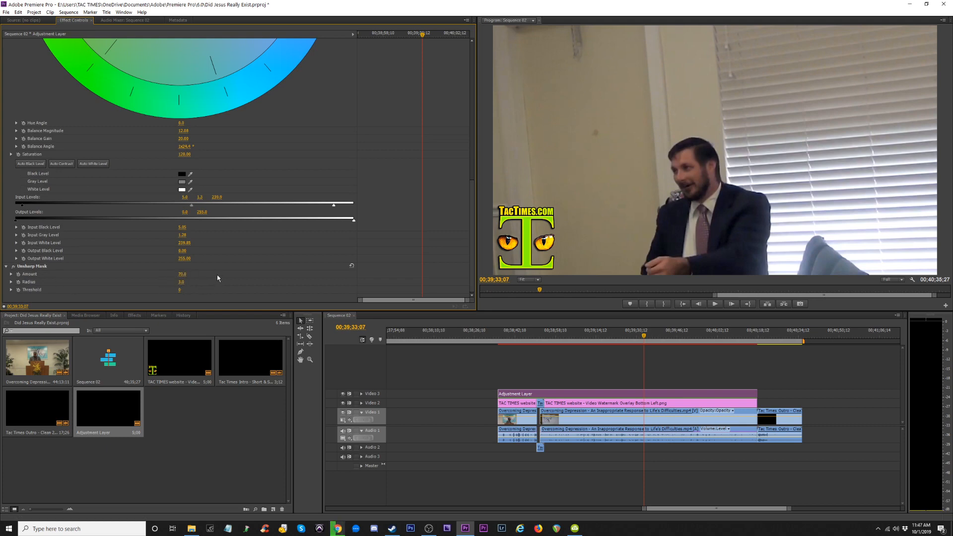
Trim the adjustment layer's start to the end of the Tac Times intro and review the corrected footage
left_click_drag(683, 340, 628, 357)
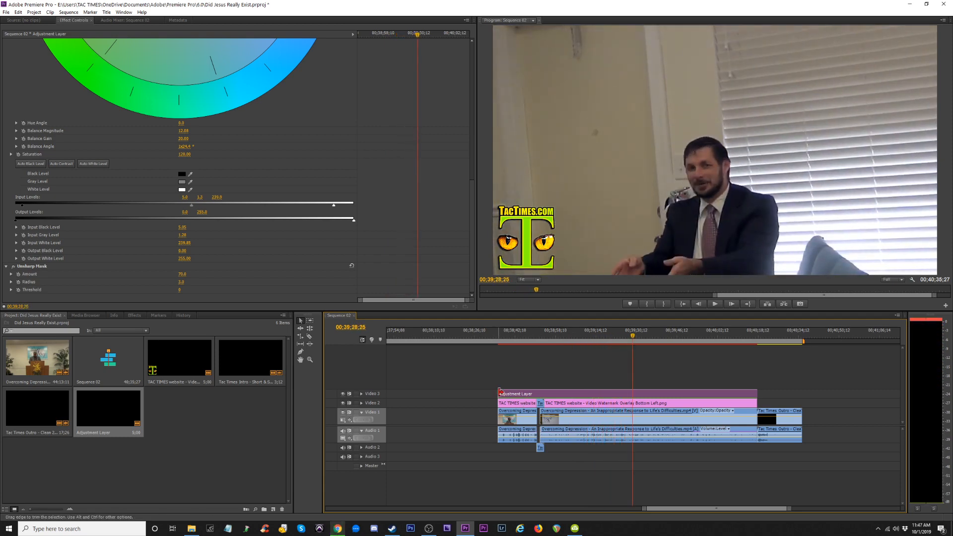
left_click_drag(500, 392, 544, 392)
left_click(541, 337)
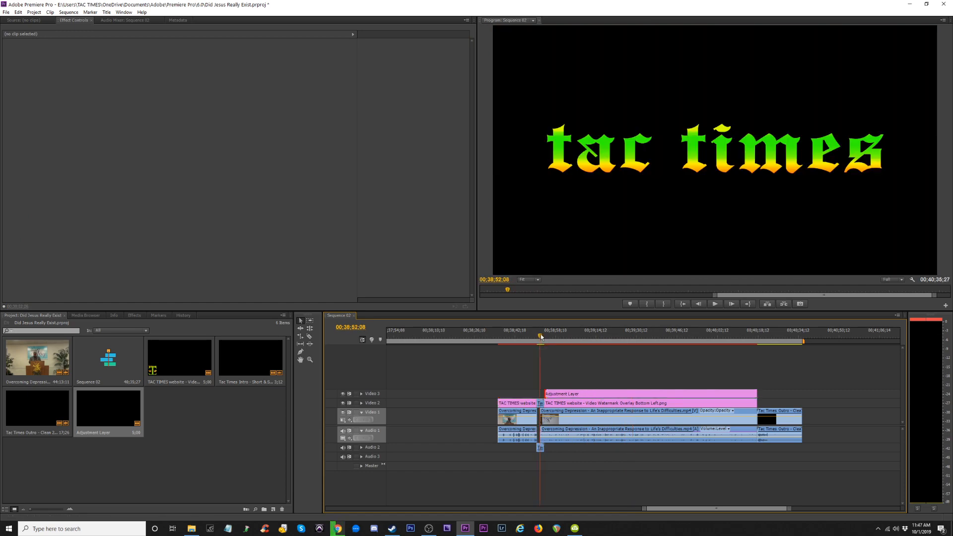
left_click_drag(540, 336, 674, 351)
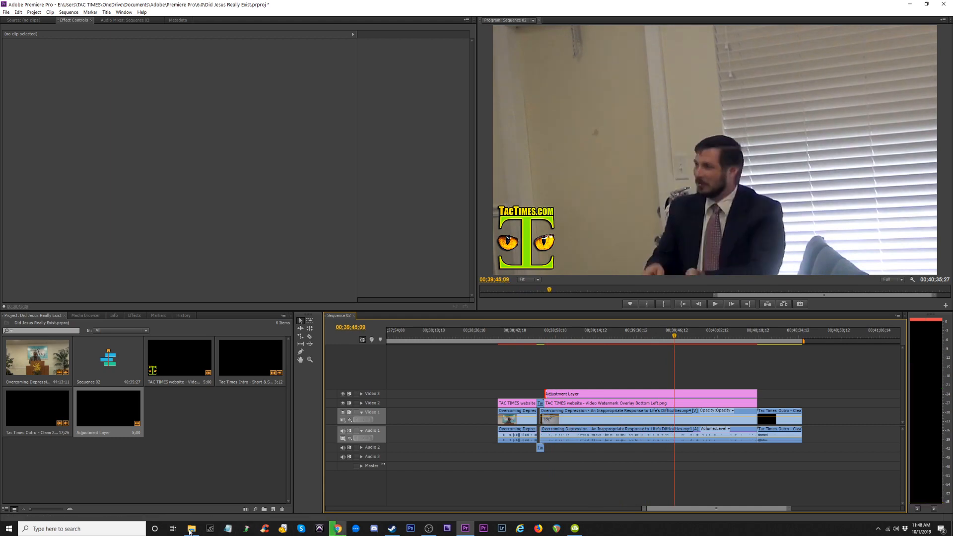
Switch to File Explorer, search the IMAGES folder for "watermark", and add the Top Right overlay PNG to a new track above the adjustment layer
left_click(190, 530)
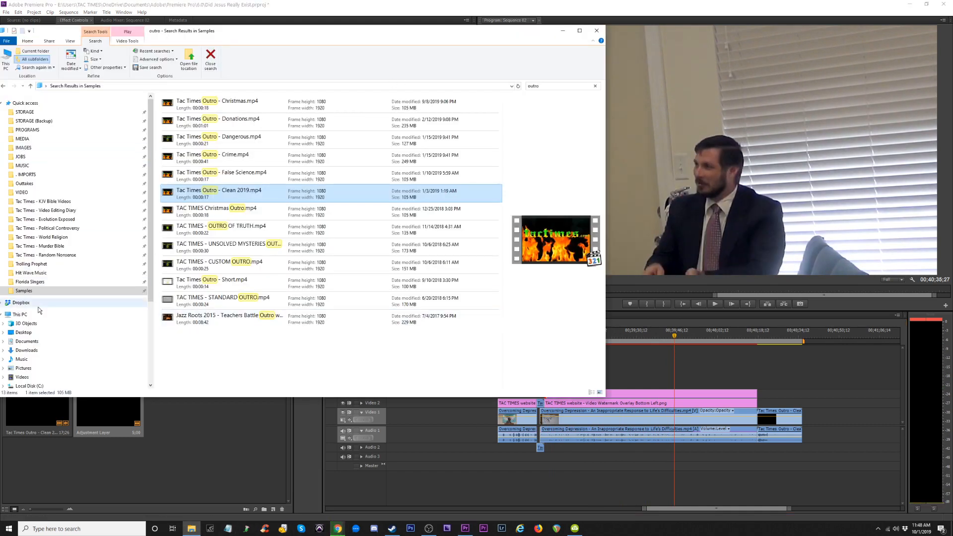
left_click(24, 148)
left_click(547, 86)
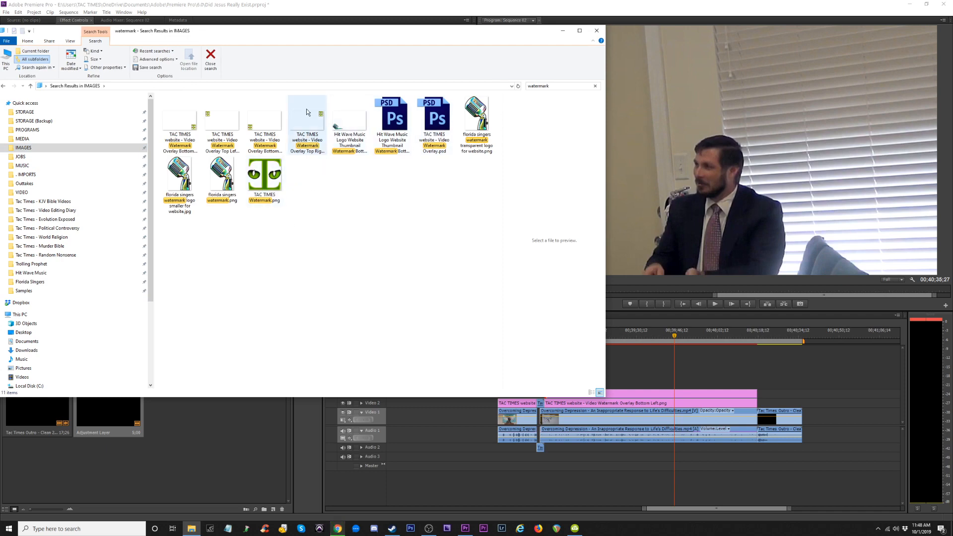
left_click_drag(305, 109, 699, 380)
Stretch the Top Right watermark to match the adjustment layer's span and overwrite the Bottom Left watermark with it on Video 2
left_click(655, 380)
left_click_drag(763, 381, 762, 382)
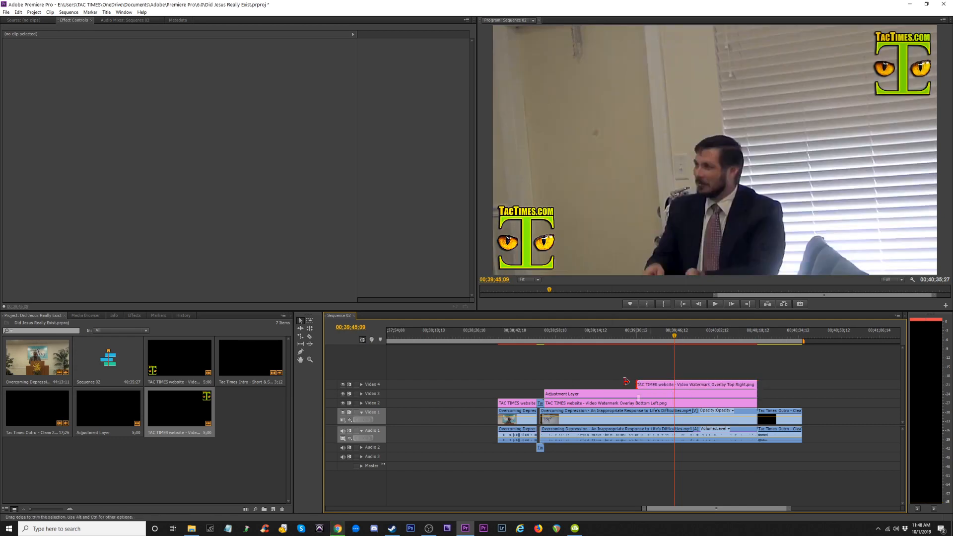
left_click_drag(626, 381, 569, 386)
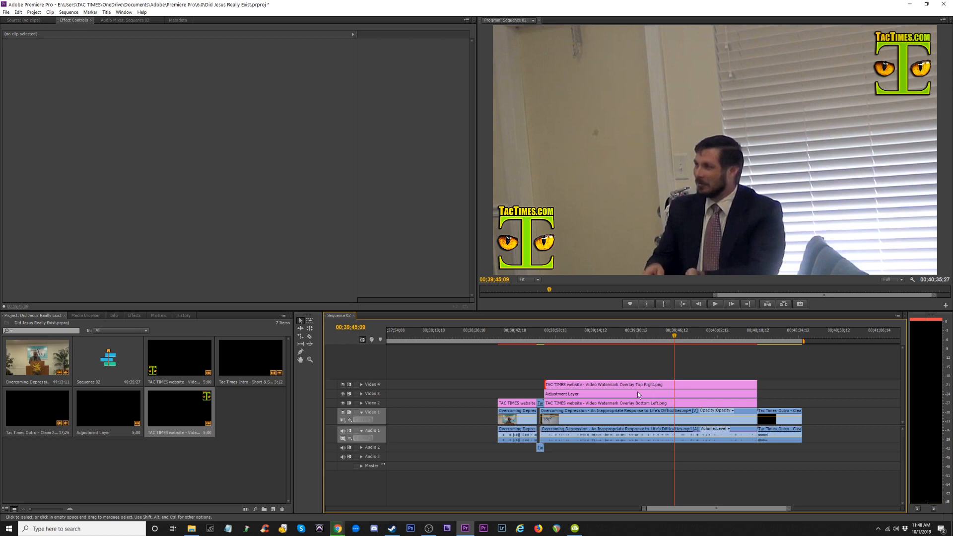
left_click_drag(594, 386, 602, 406)
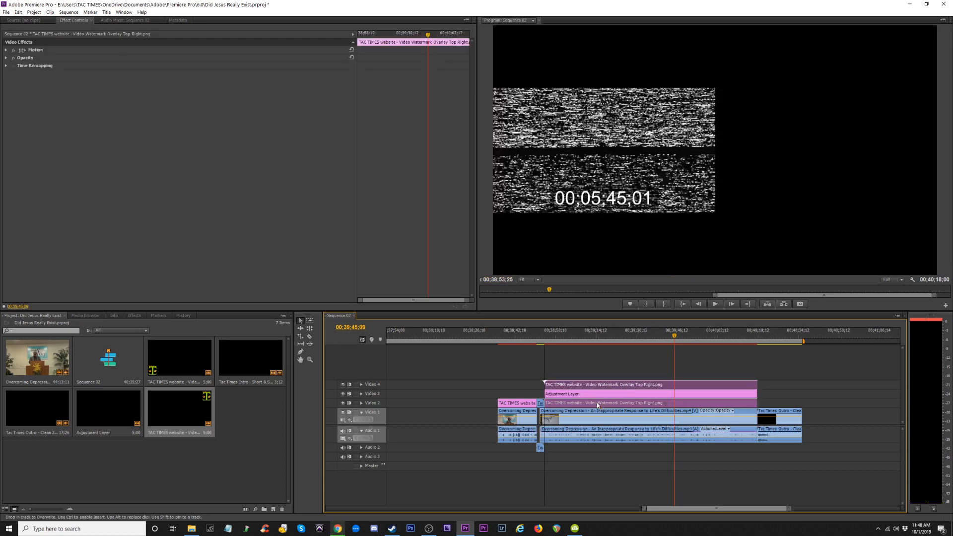
Play back the edited segment to check the watermark placement, the main clip's effects and the audio levels in the mixer
left_click(716, 336)
left_click_drag(715, 336, 722, 354)
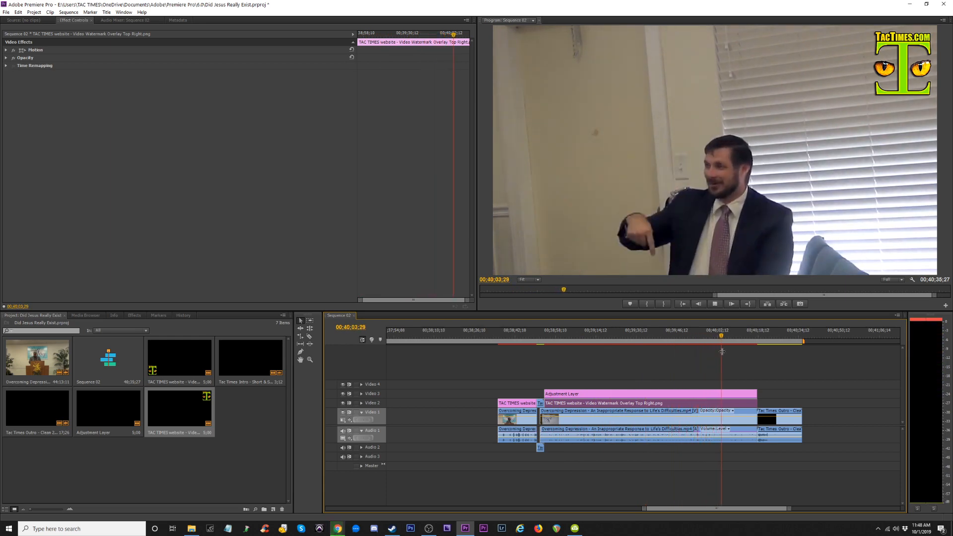
key("space")
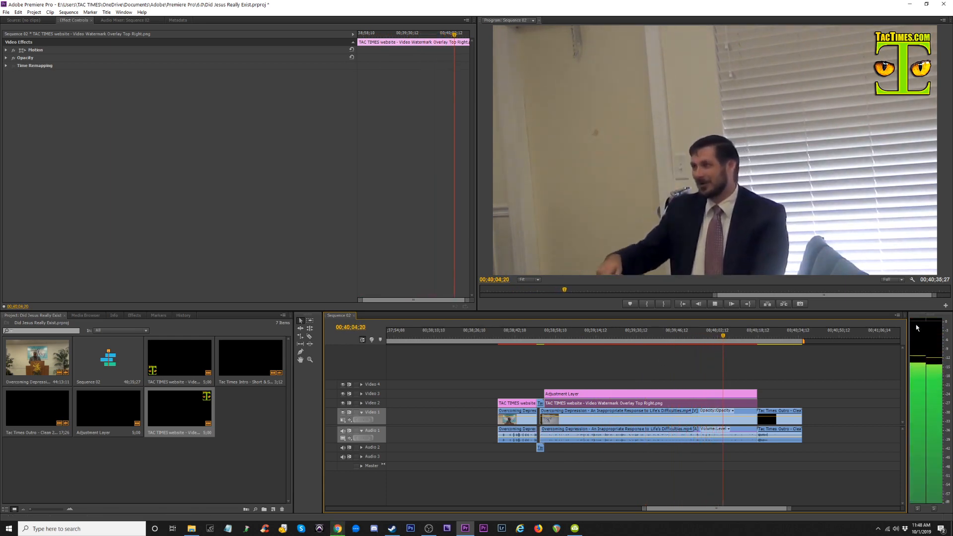
left_click(620, 335)
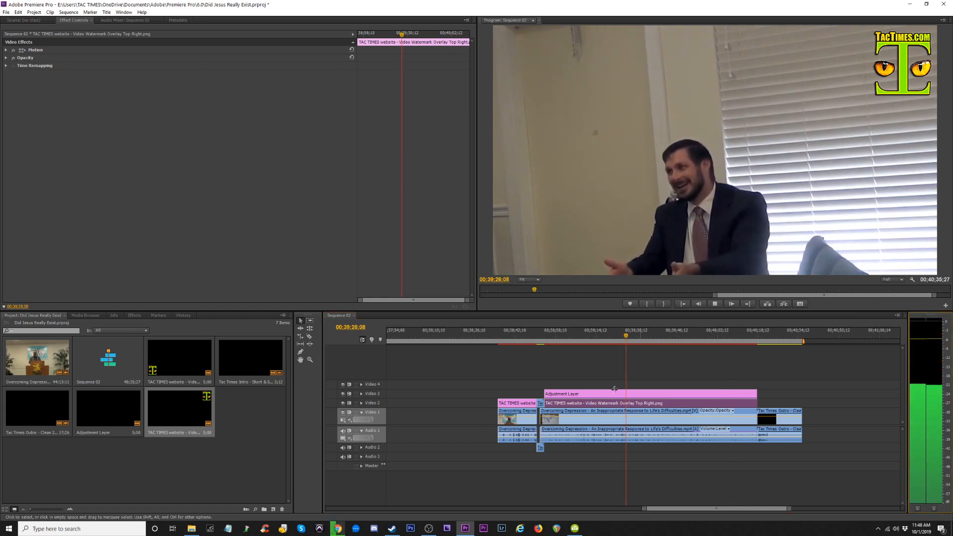
left_click(652, 438)
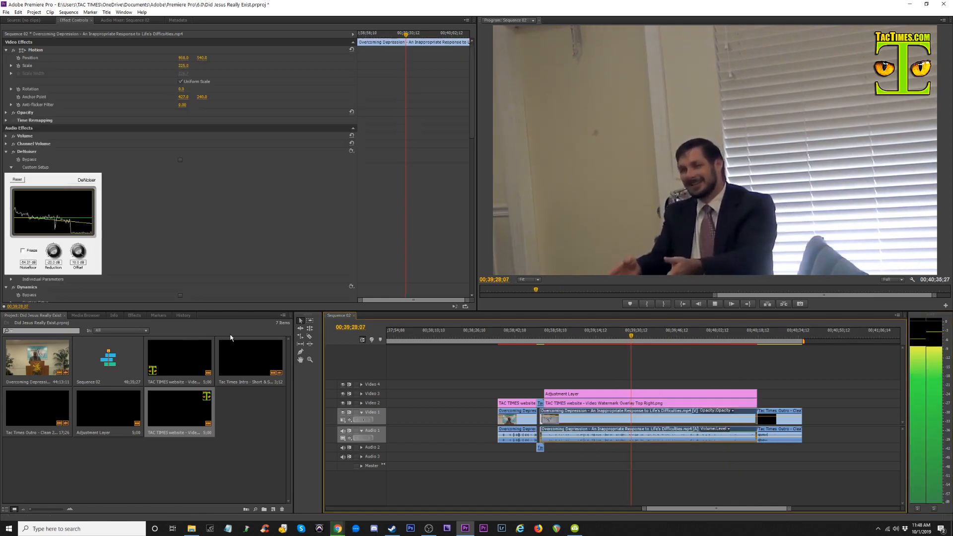
left_click(114, 21)
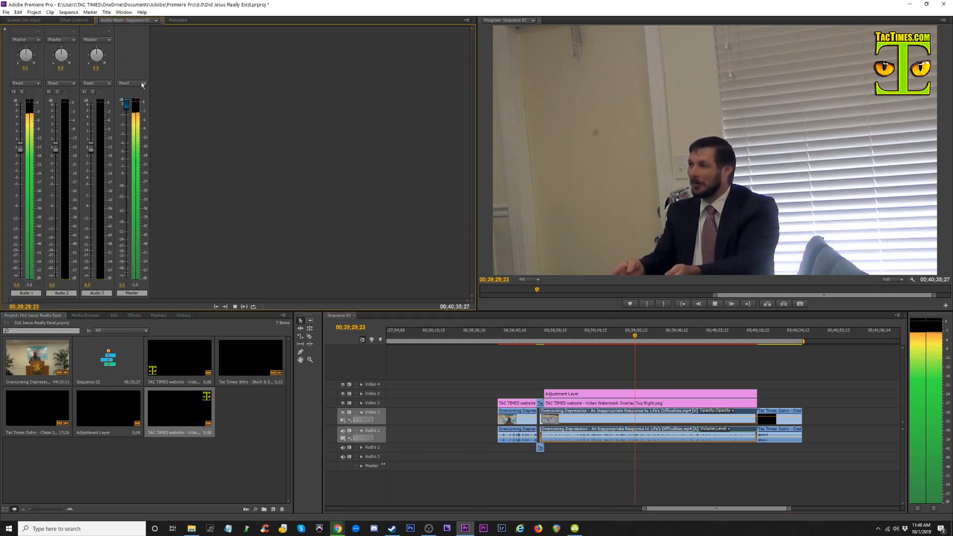
left_click(42, 20)
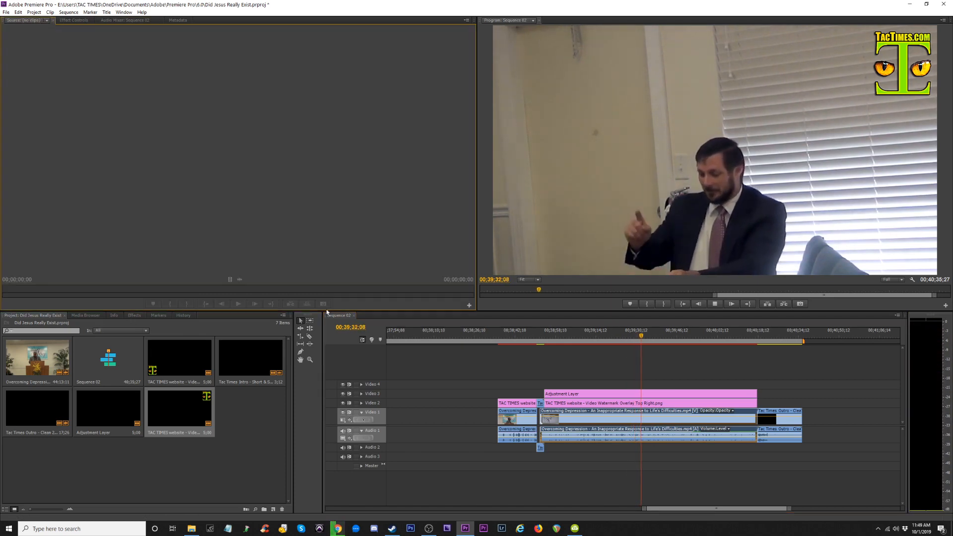
Try the DeHummer effect on the sermon clip's audio, and play the clip while locating it among the clip's effects
left_click(626, 334)
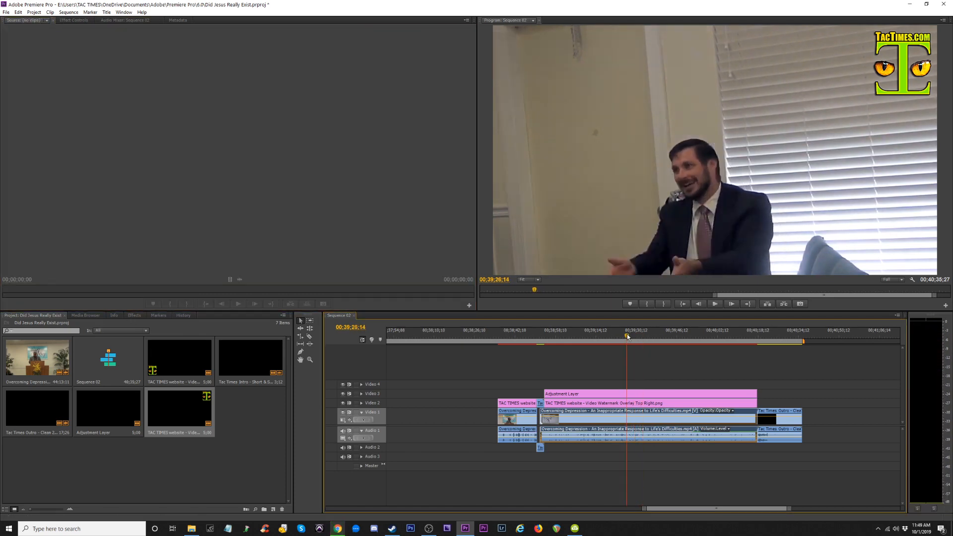
left_click(134, 316)
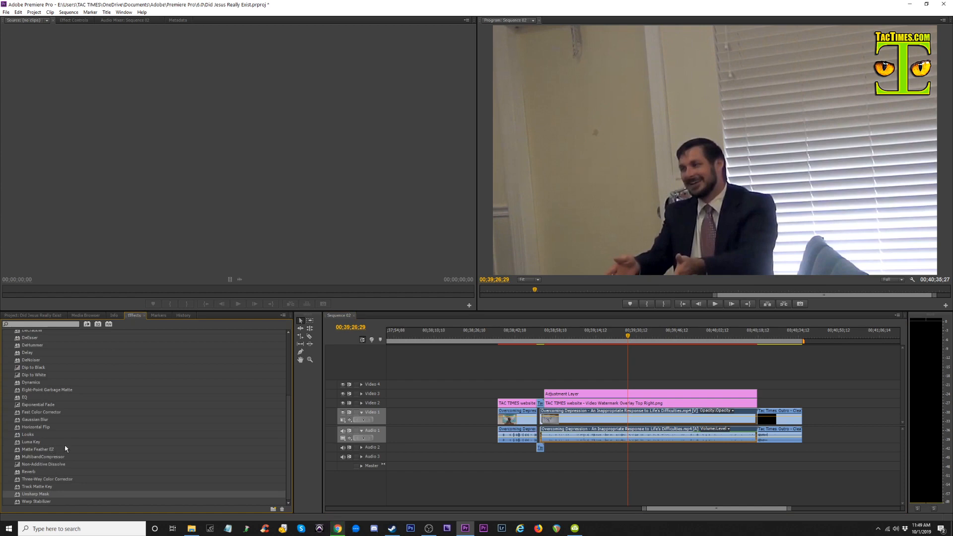
scroll(44, 443, "up", 2)
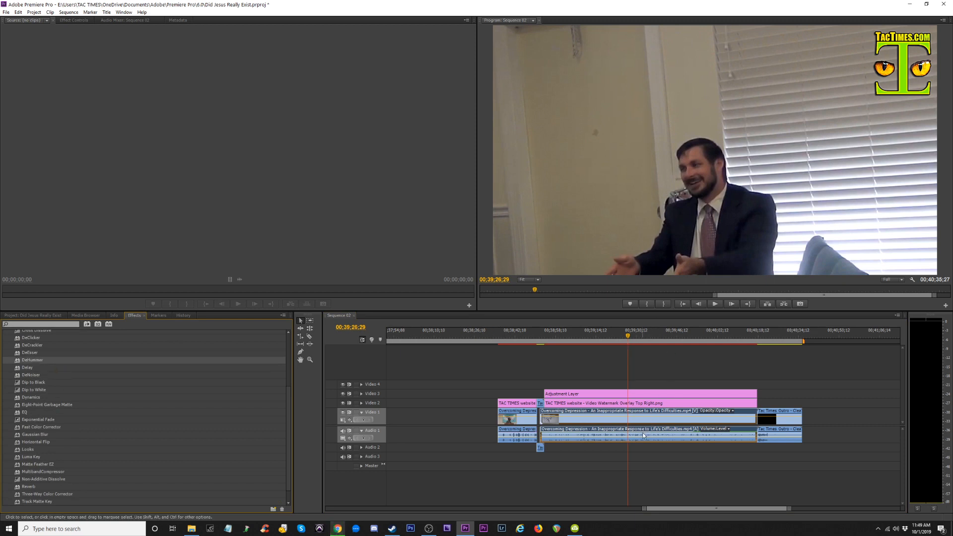
key("space")
left_click(73, 20)
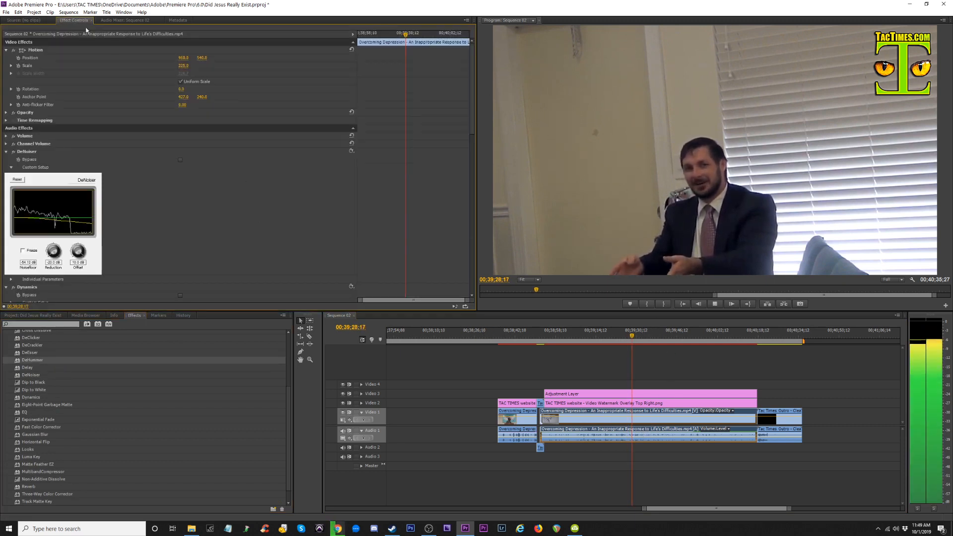
scroll(340, 264, "down", 10)
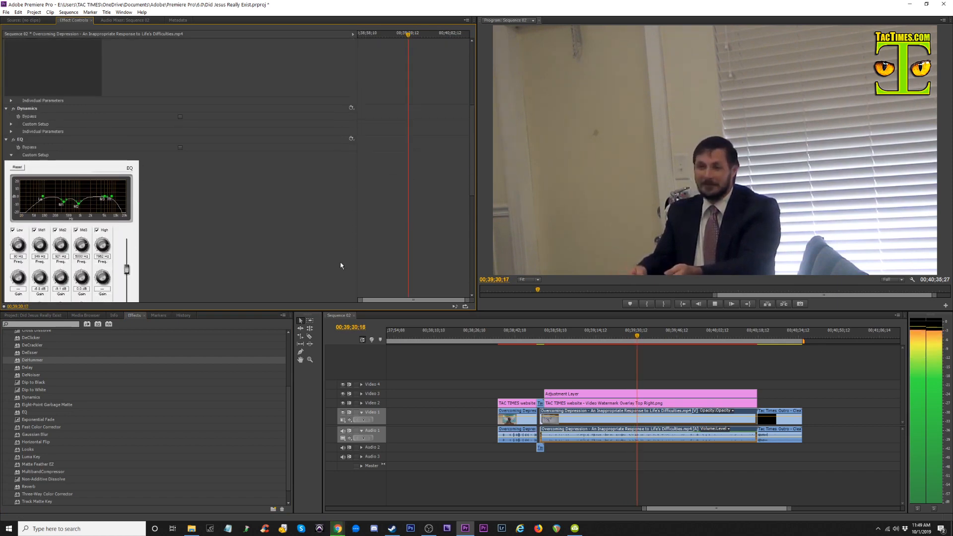
scroll(342, 266, "down", 2)
scroll(470, 209, "down", 5)
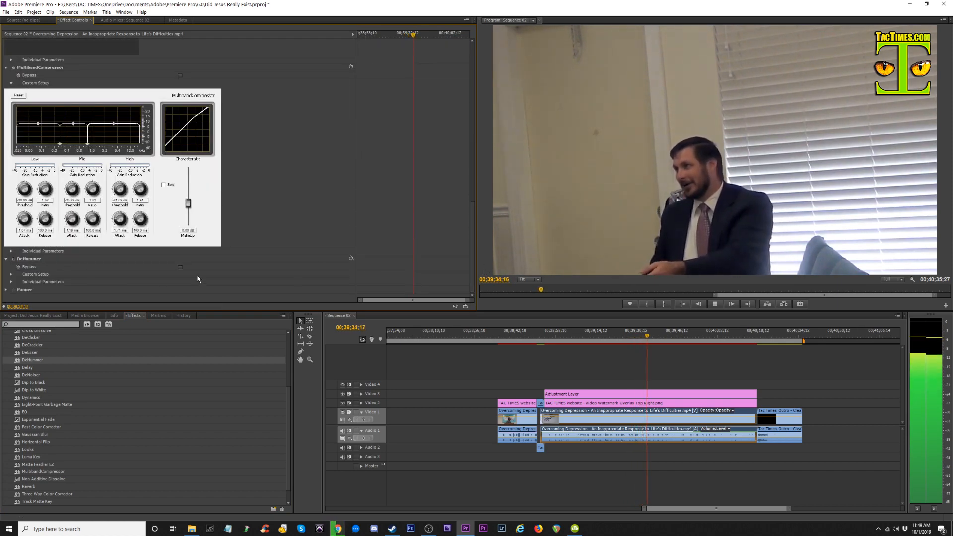
Expand the DeHummer's custom setup and individual parameters, and raise its Reduction to the maximum
left_click(351, 258)
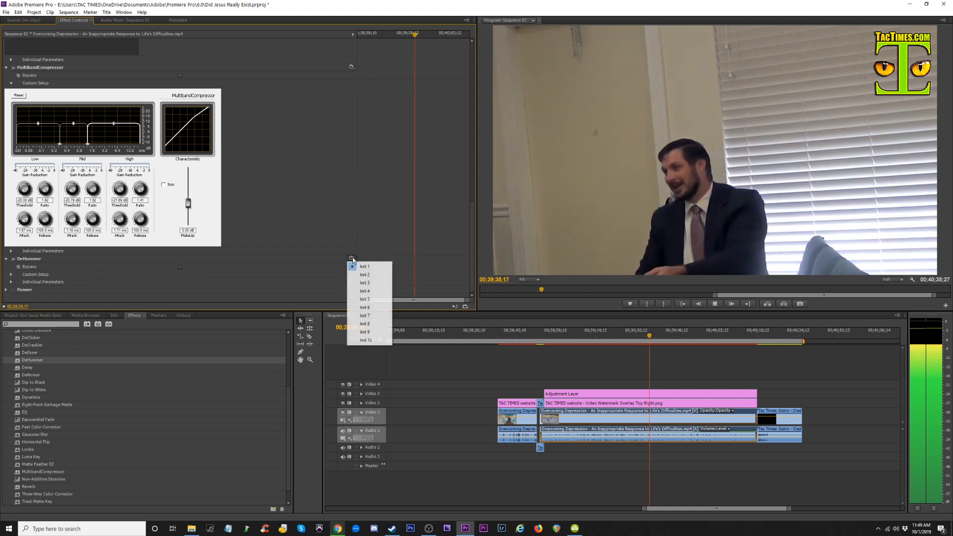
left_click(10, 276)
scroll(148, 268, "down", 3)
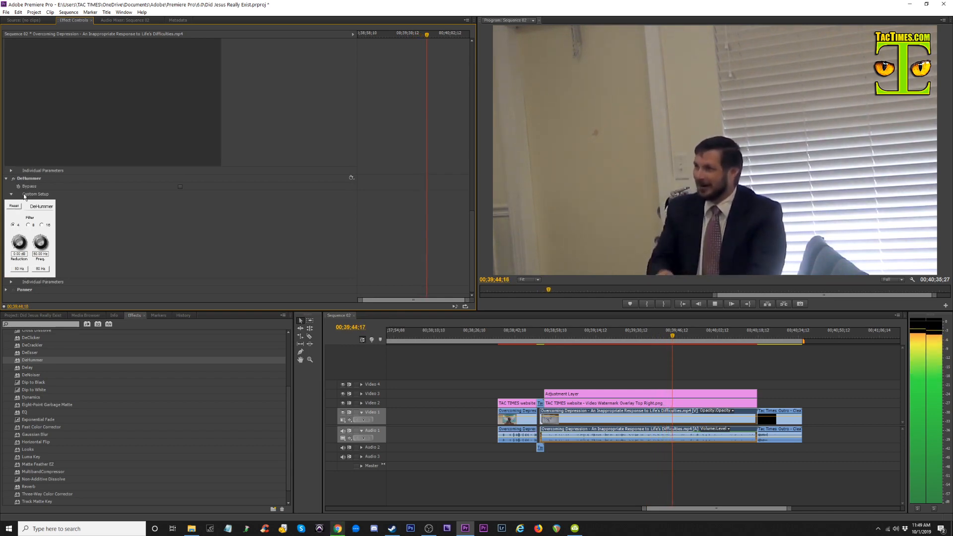
left_click(11, 281)
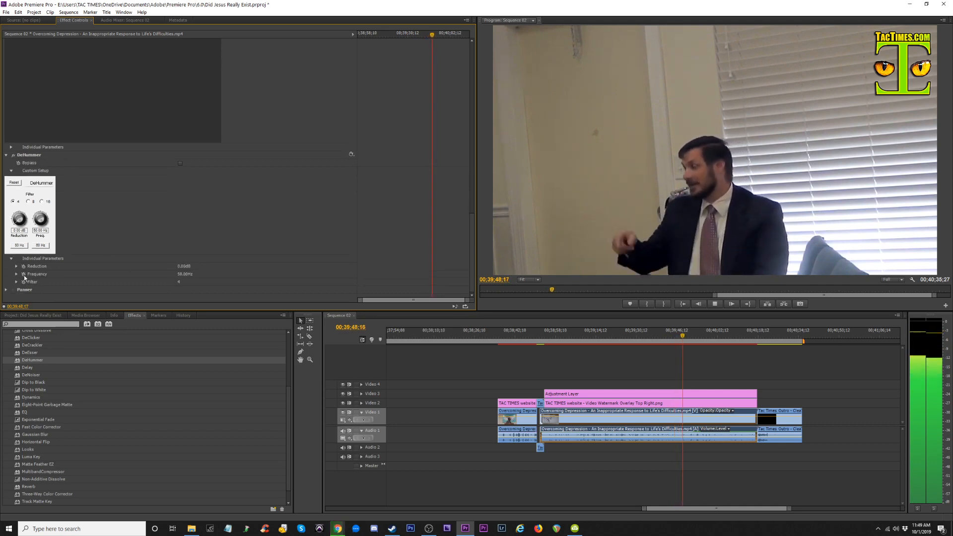
left_click(16, 266)
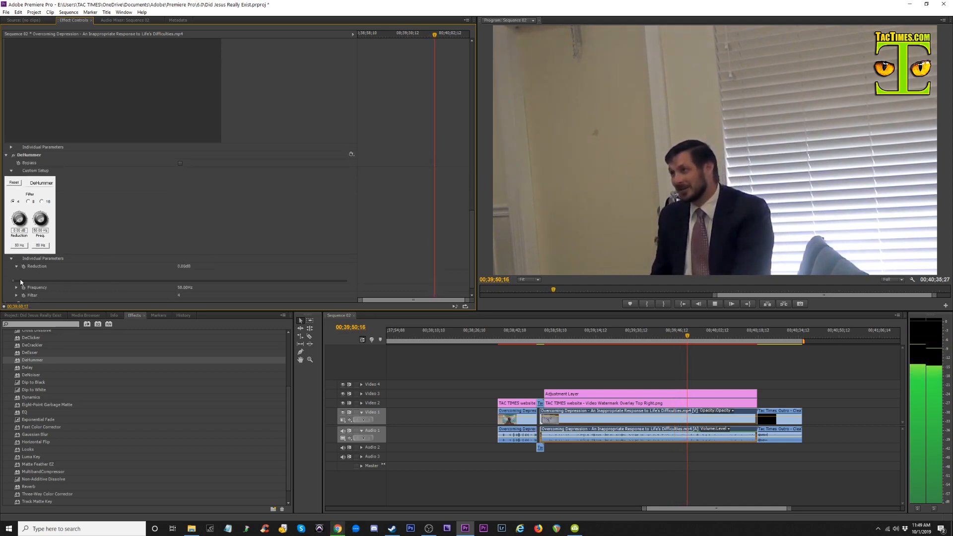
left_click_drag(22, 282, 97, 282)
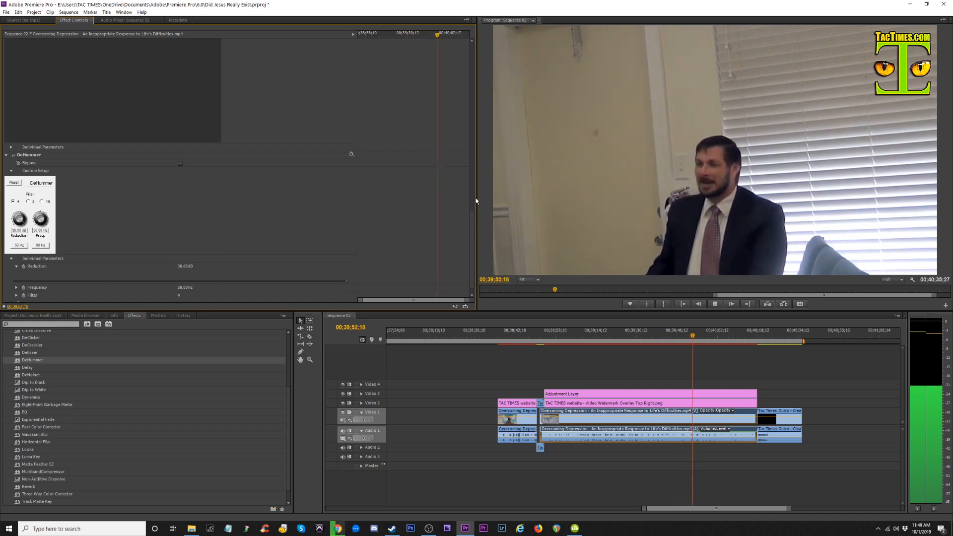
left_click_drag(474, 222, 475, 247)
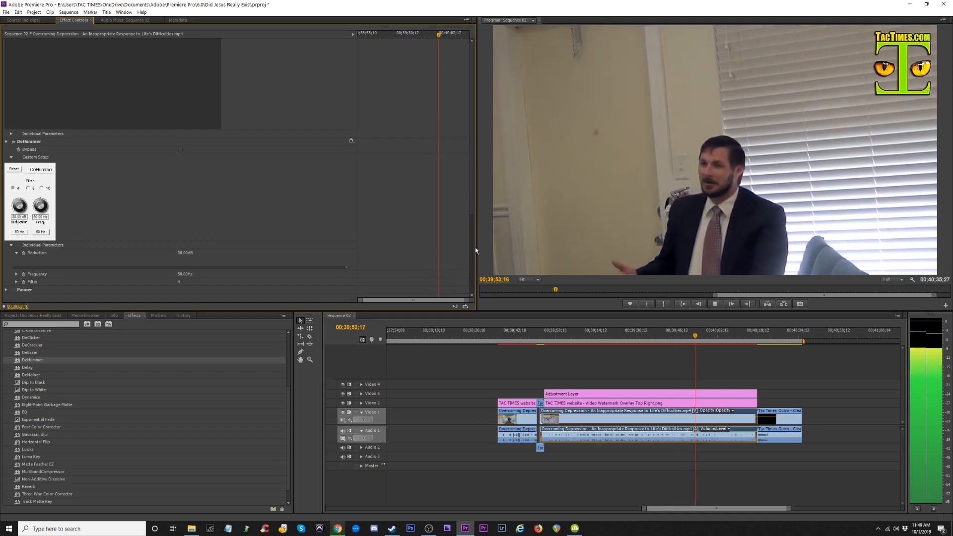
Lower the DeHummer's Frequency to about 43 Hz and set its Filter to 16
left_click(16, 274)
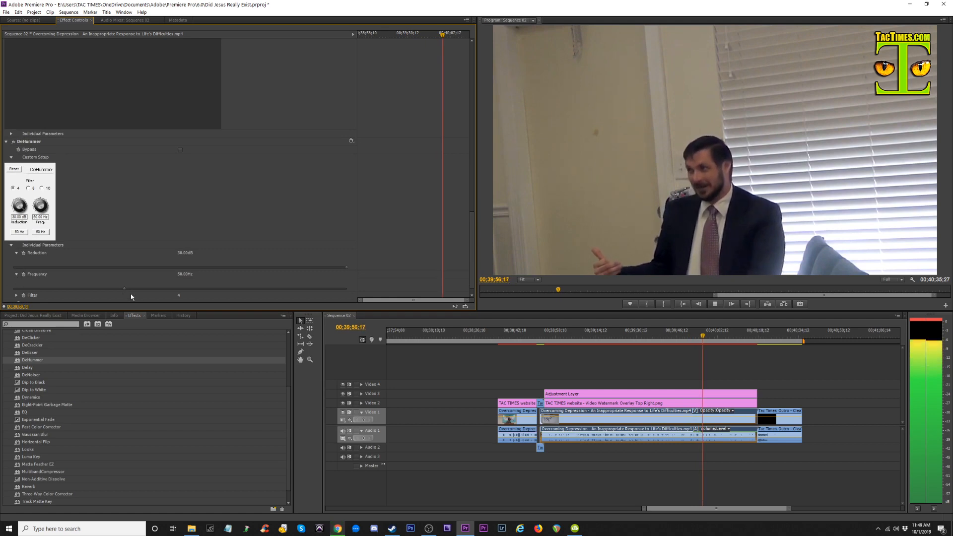
left_click_drag(324, 290, 172, 292)
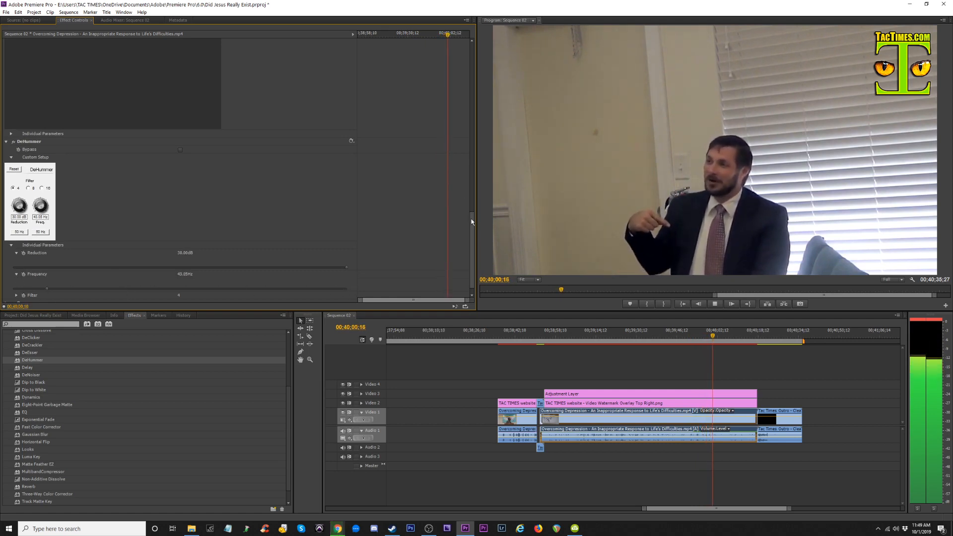
scroll(471, 222, "down", 1)
left_click(18, 281)
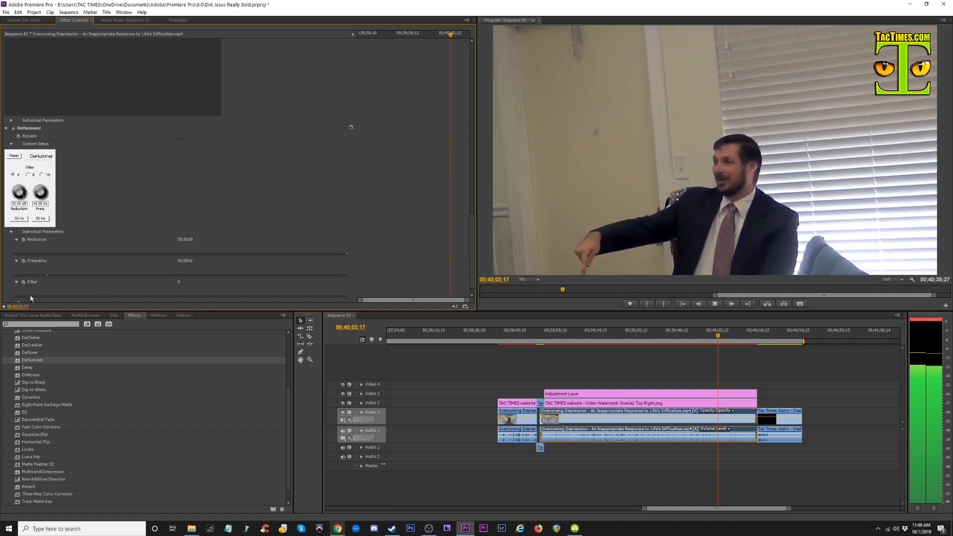
left_click_drag(190, 290, 318, 284)
left_click_drag(471, 224, 476, 272)
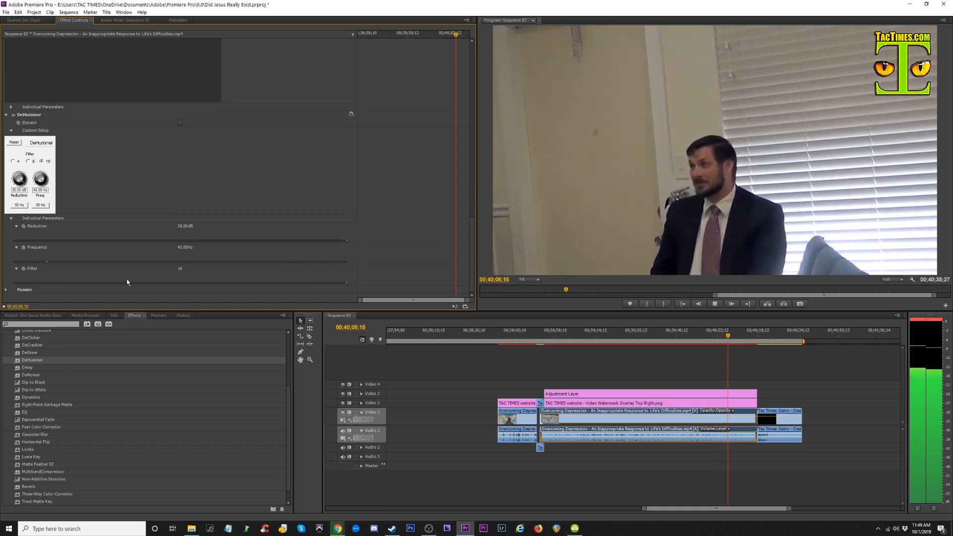
Raise the DeHummer's Frequency to about 58.8 Hz, toggle the effect to compare the sound, and set its Filter to 4
left_click_drag(236, 264, 324, 264)
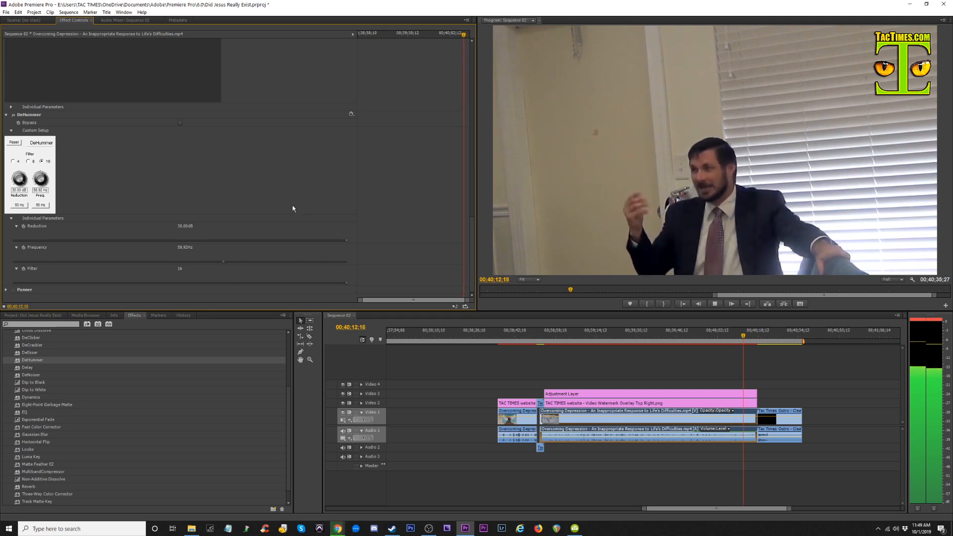
left_click(14, 116)
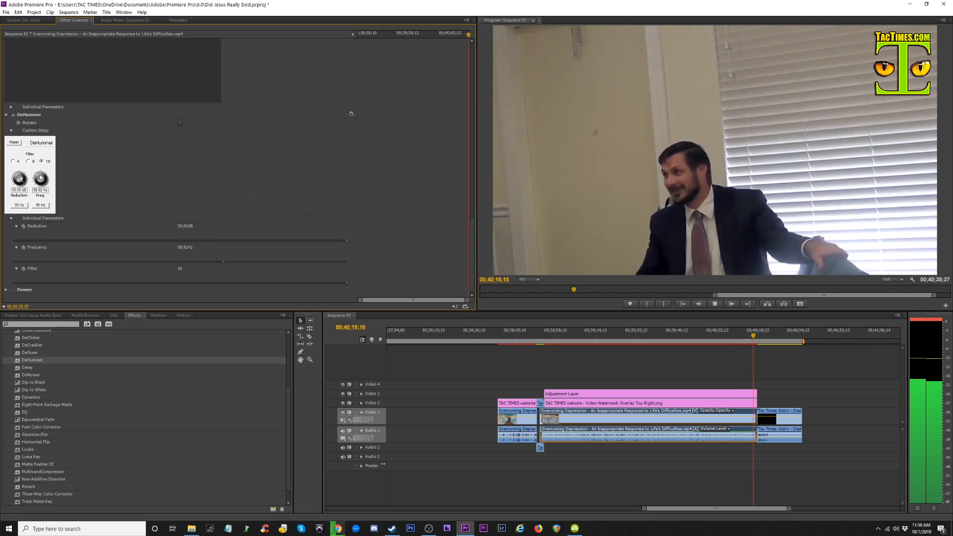
left_click(27, 162)
left_click(13, 161)
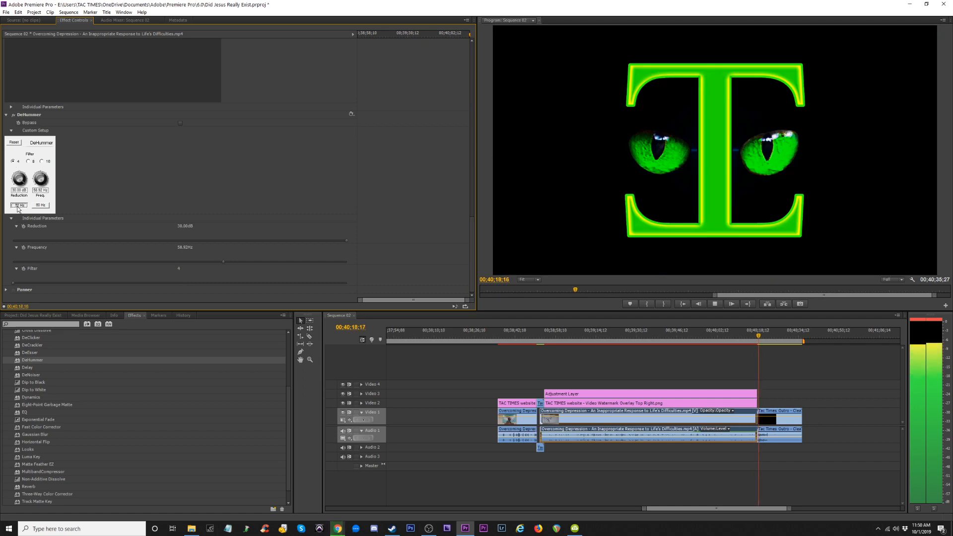
Replay the sermon segment from about 00;39;09, compare the audio with the DeHummer toggled, and remove the DeHummer effect
left_click(584, 338)
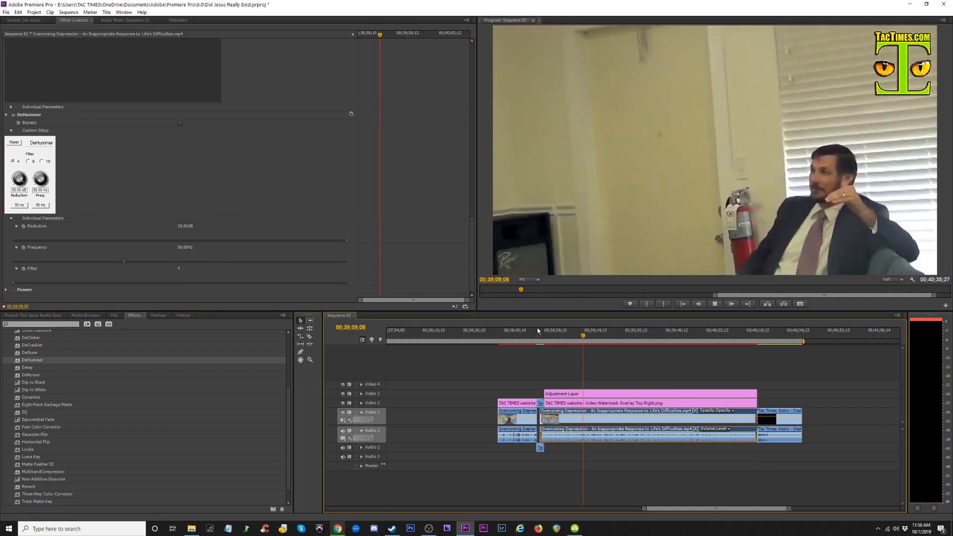
key("space")
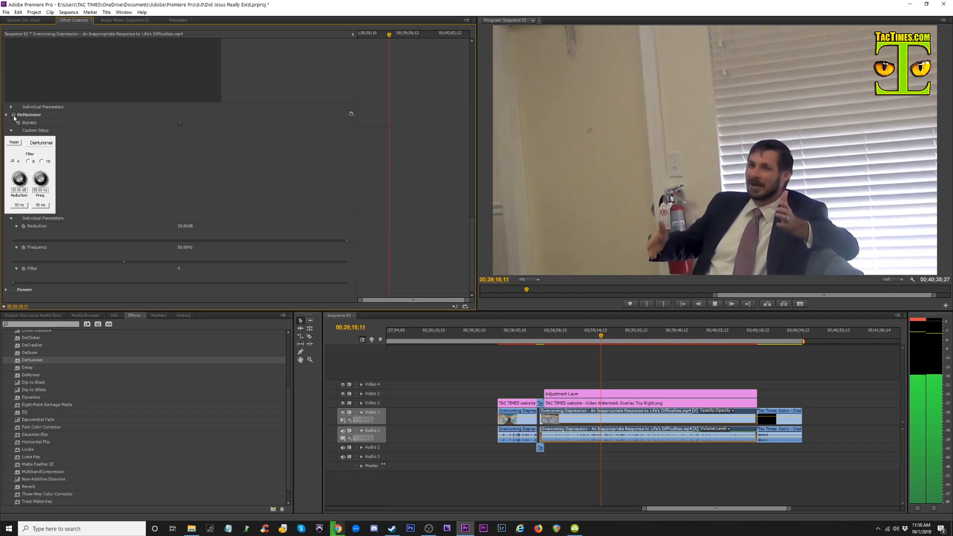
left_click(14, 118)
left_click(39, 115)
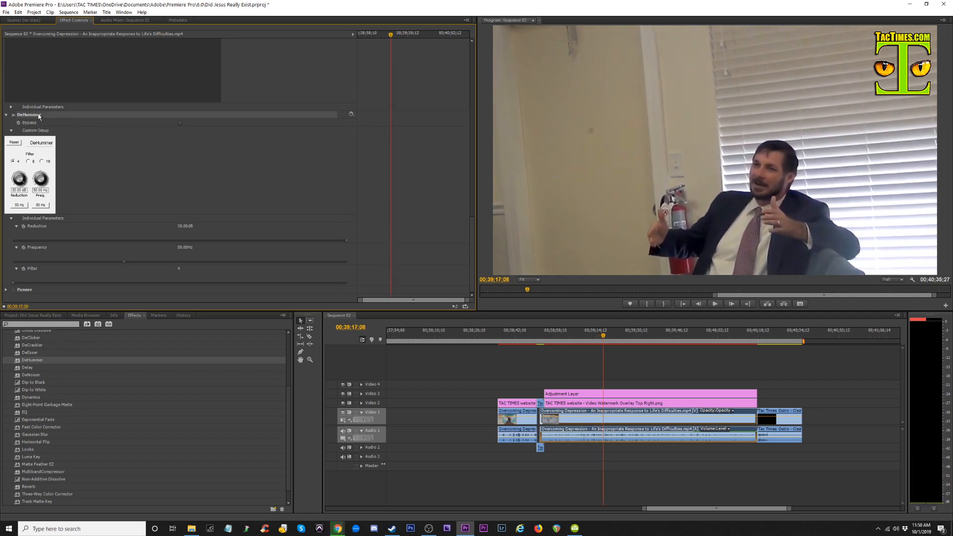
key("Delete")
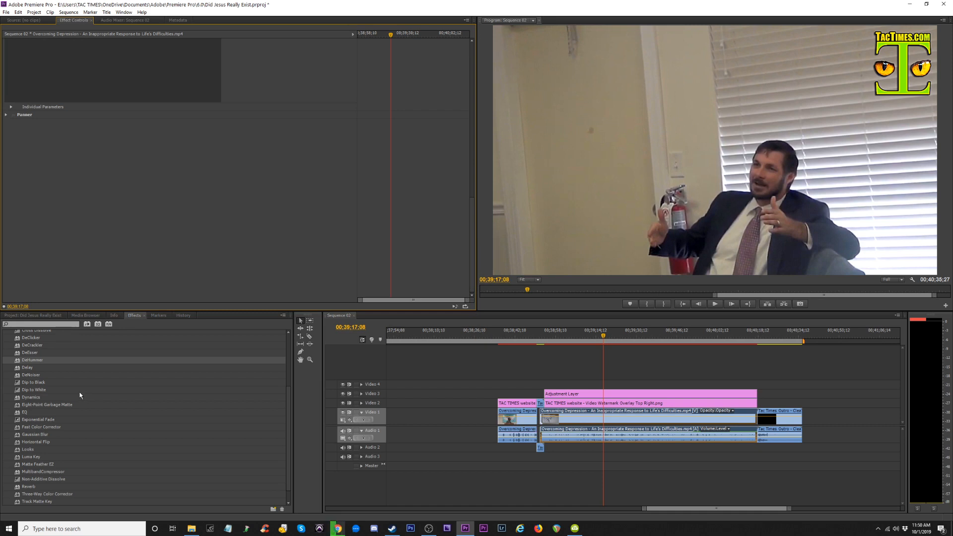
Apply a second DeNoiser effect to the sermon clip's audio and start playback to hear it
scroll(75, 392, "up", 1)
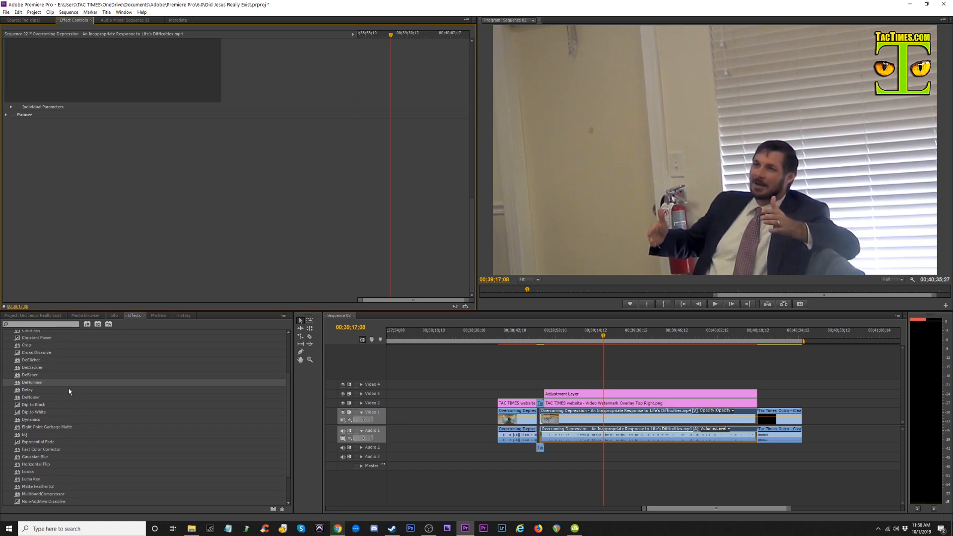
left_click(31, 397)
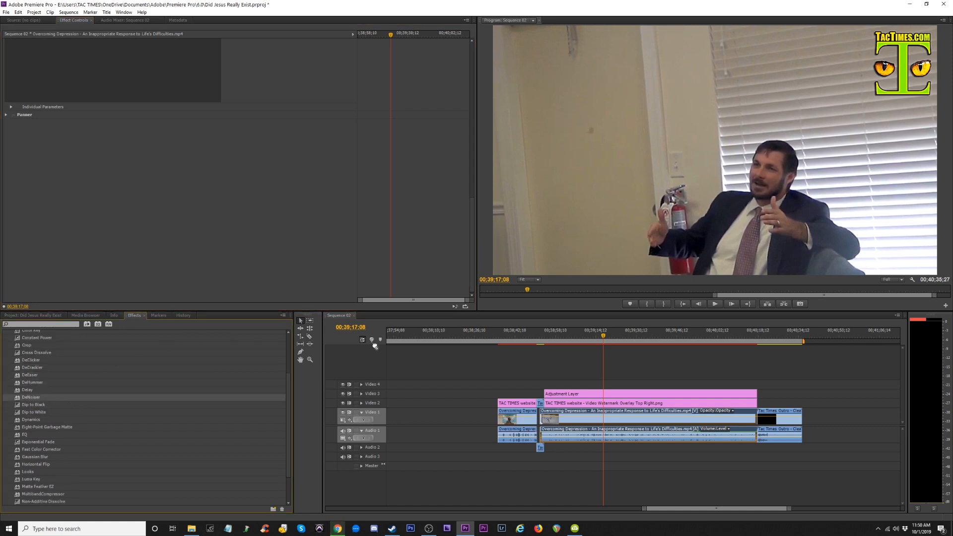
left_click_drag(375, 346, 599, 443)
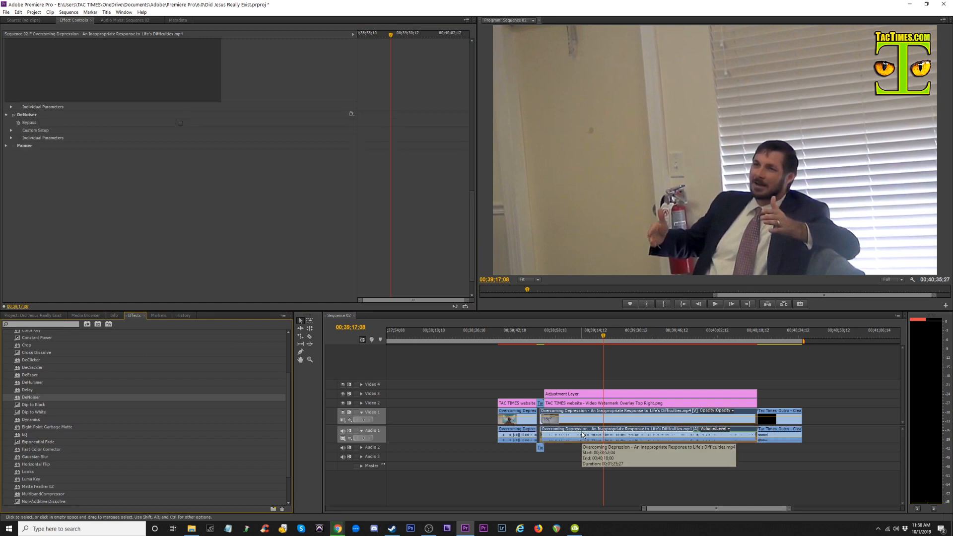
key("space")
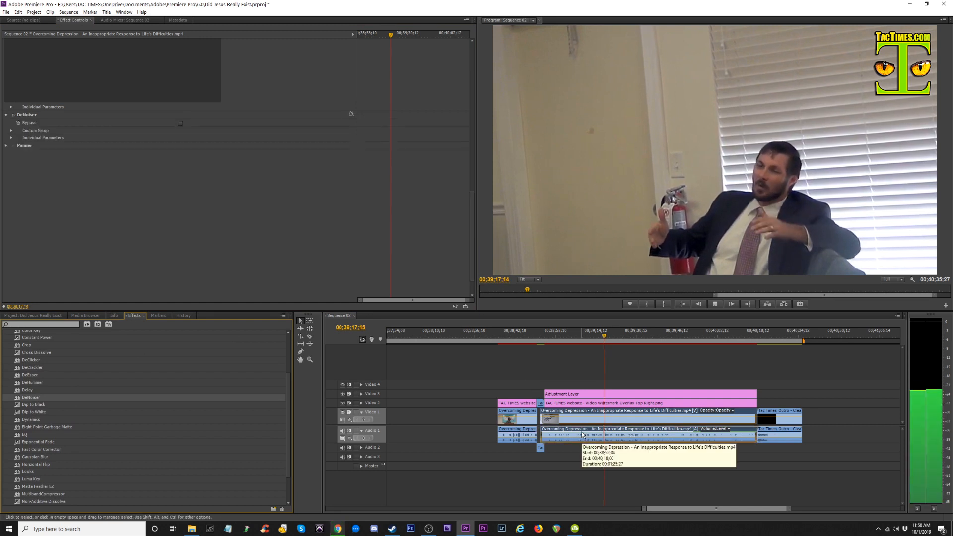
Collapse the MultibandCompressor and set the added DeNoiser's Reduction to -20.0 dB and Offset to 10.0 dB in its custom setup
left_click(11, 130)
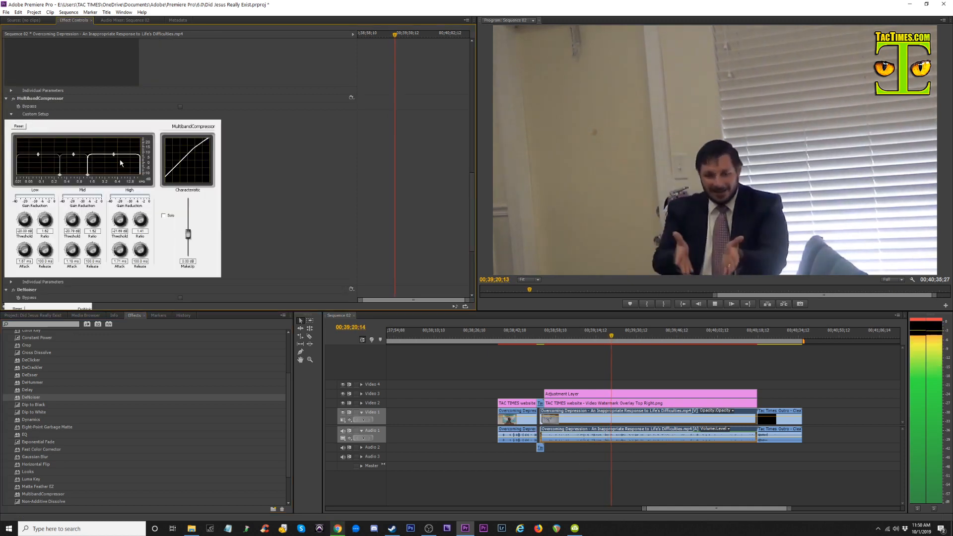
left_click(6, 99)
key("space")
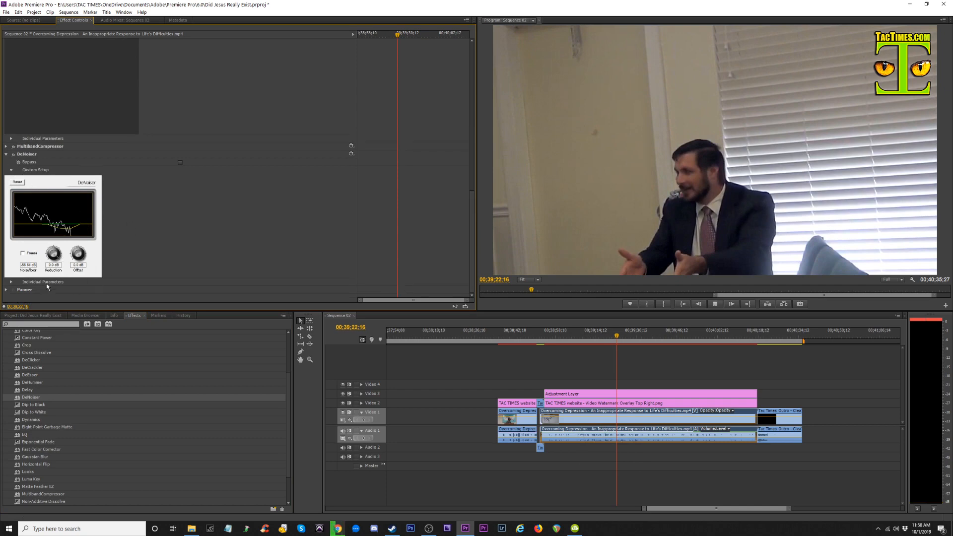
key("space")
left_click_drag(78, 253, 99, 185)
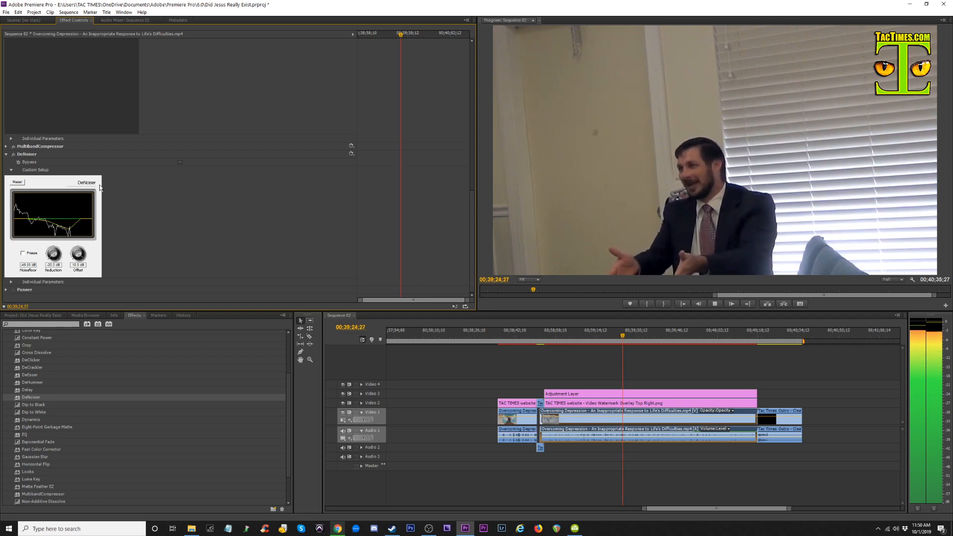
Compare the playing audio with the second DeNoiser on and off, then remove that DeNoiser from the clip
left_click(14, 154)
left_click(14, 155)
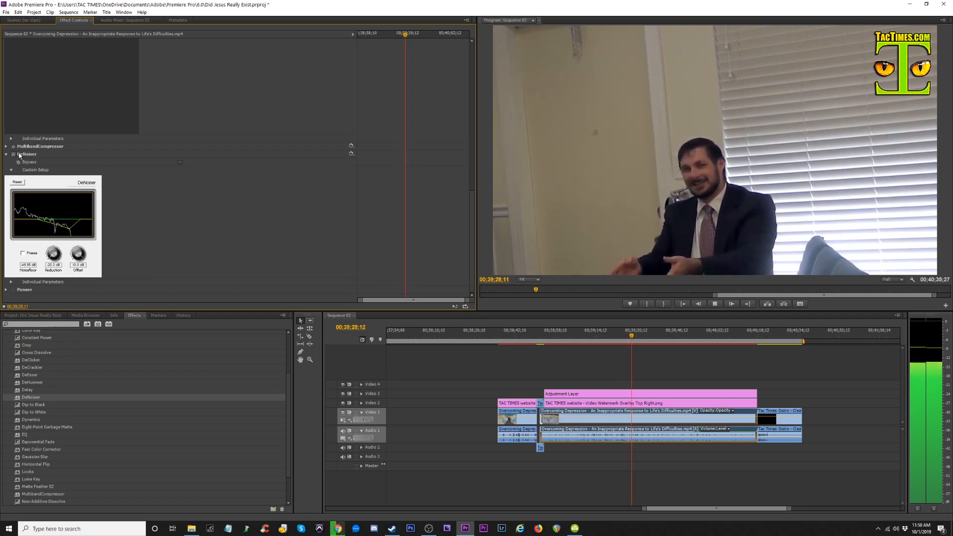
mouse_move(472, 258)
left_mouse_down()
mouse_move(478, 122)
mouse_move(474, 263)
left_mouse_up()
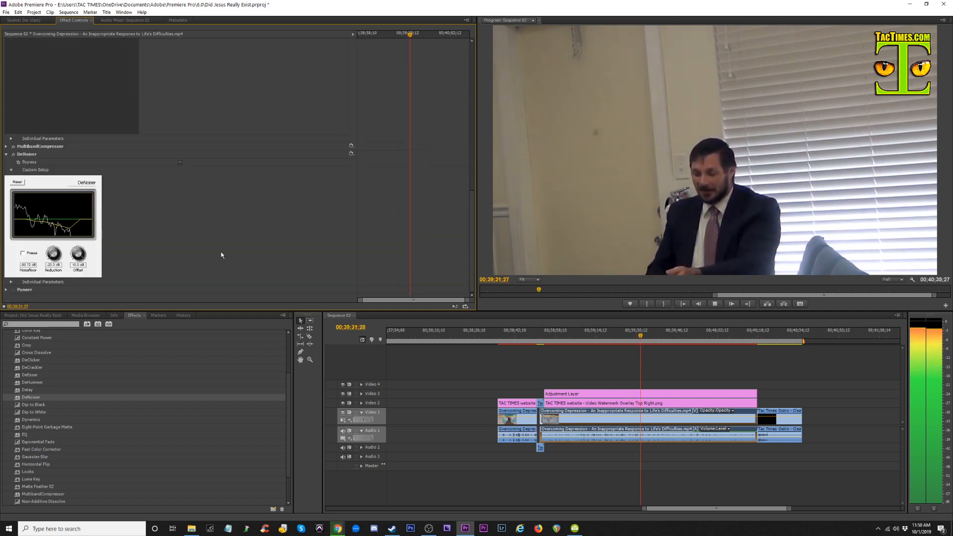
left_click(13, 155)
left_click_drag(54, 254, 103, 349)
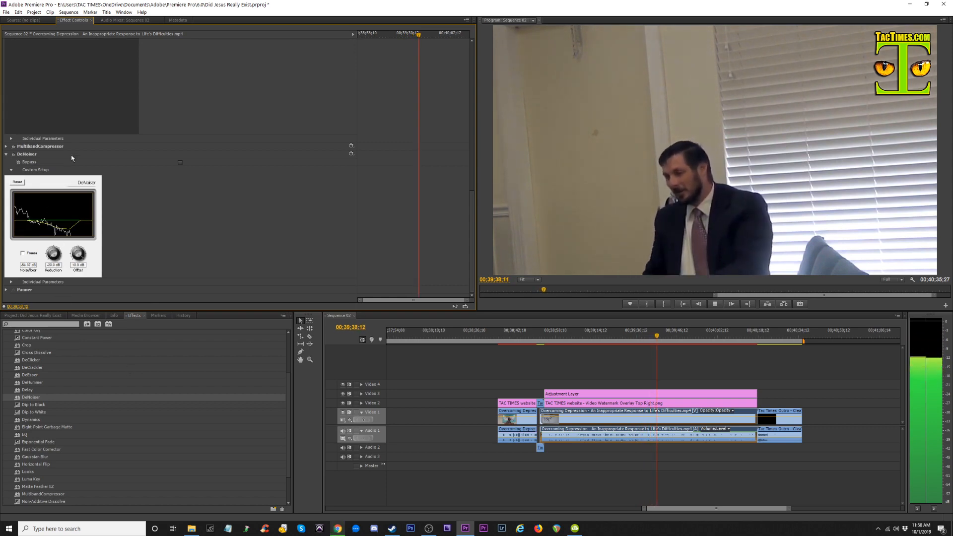
left_click(29, 157)
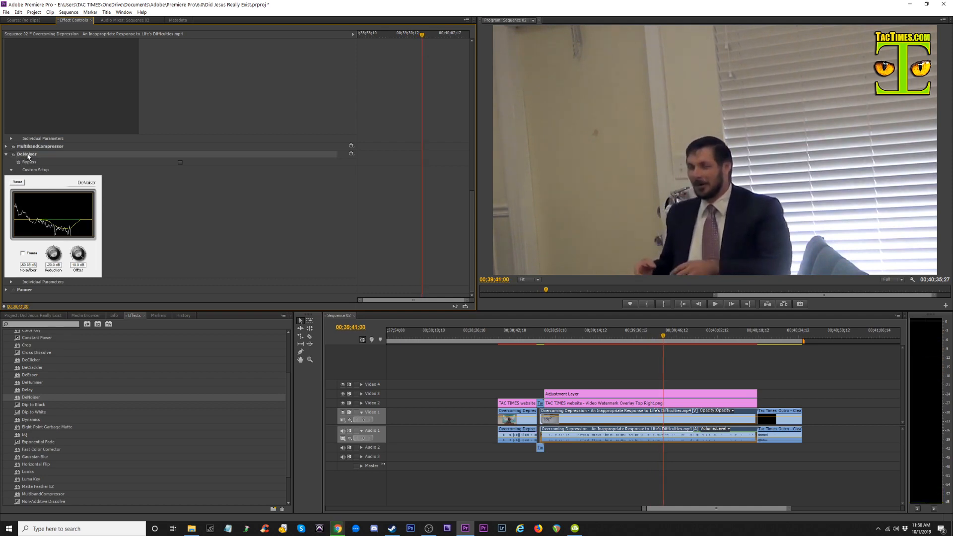
key("Delete")
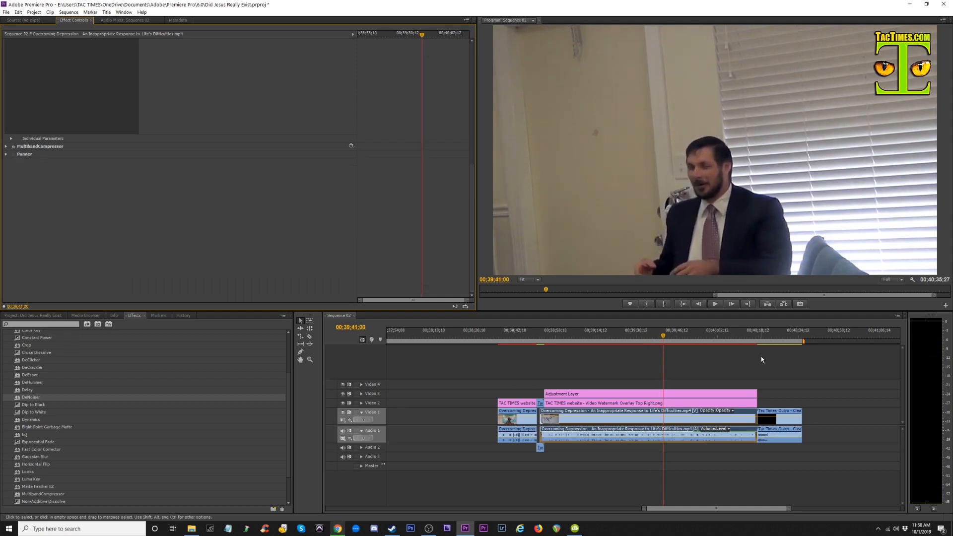
Play the sermon audio without the second DeNoiser, apply the Reverb effect to the clip and listen to it briefly
left_click(687, 337)
key("space")
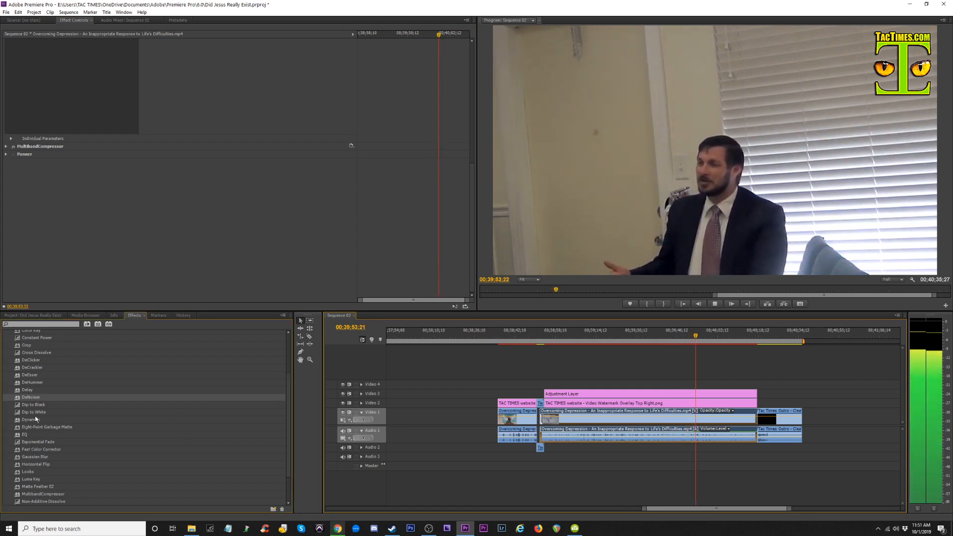
key("space")
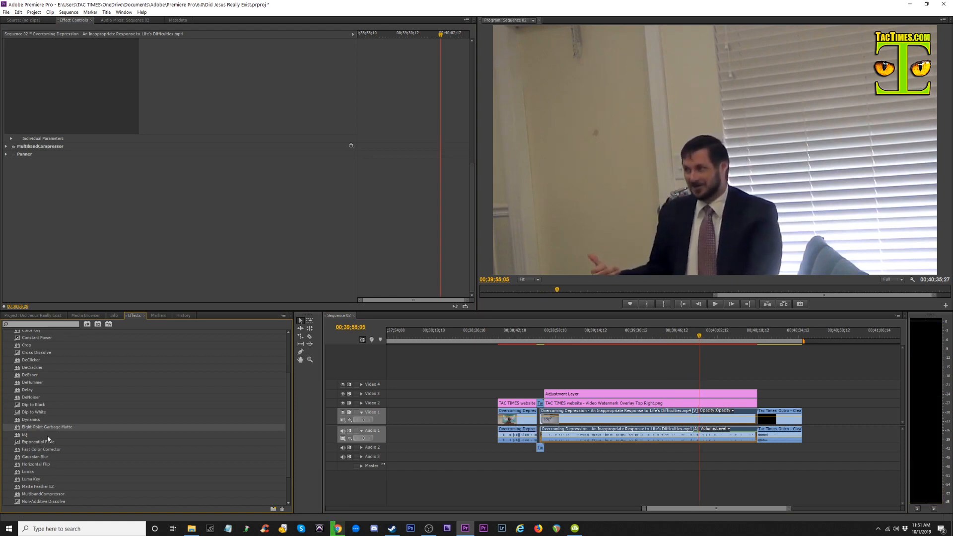
scroll(48, 488, "down", 2)
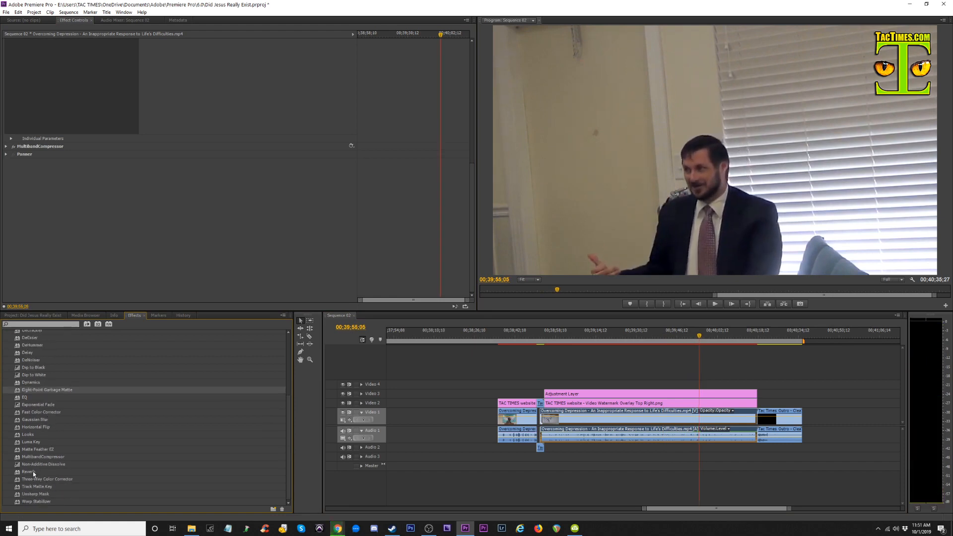
left_click_drag(33, 472, 609, 432)
key("space")
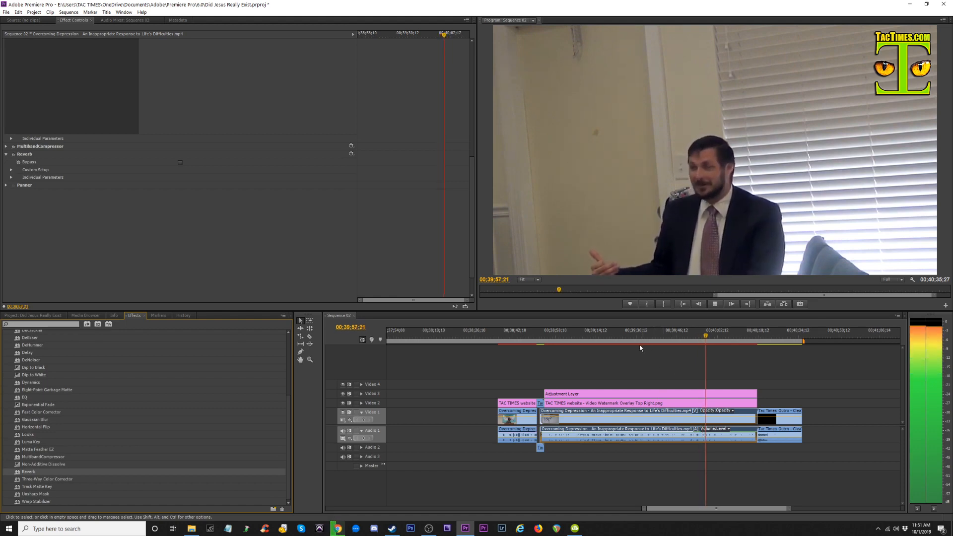
key("space")
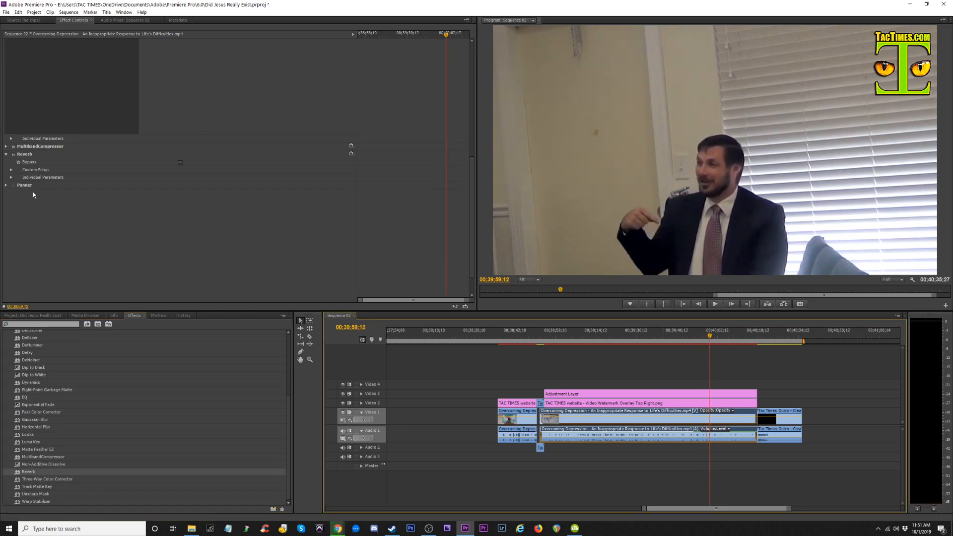
Expand the Reverb's custom setup, collapse the EQ, and set Lo Damp to -15.00 dB while listening from about 00;39;25
left_click(10, 170)
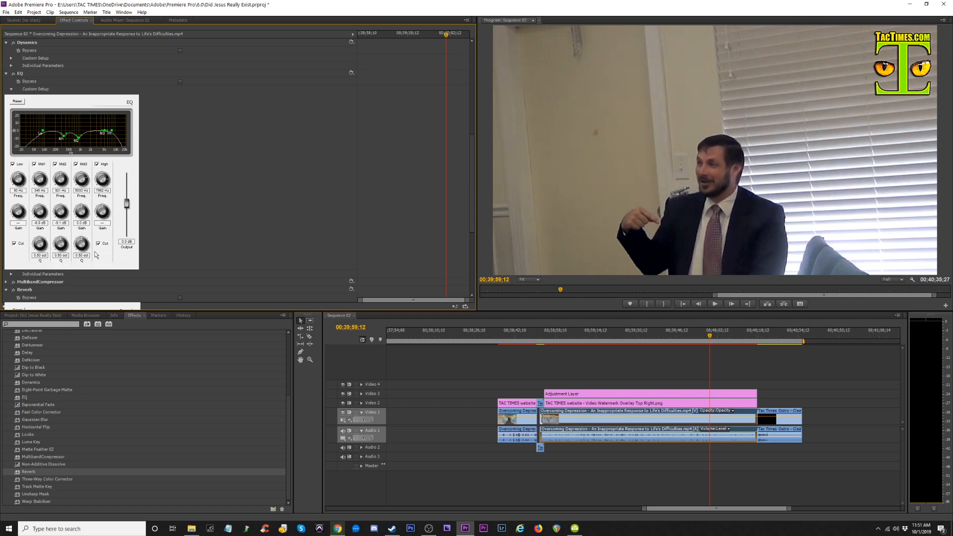
left_click(20, 74)
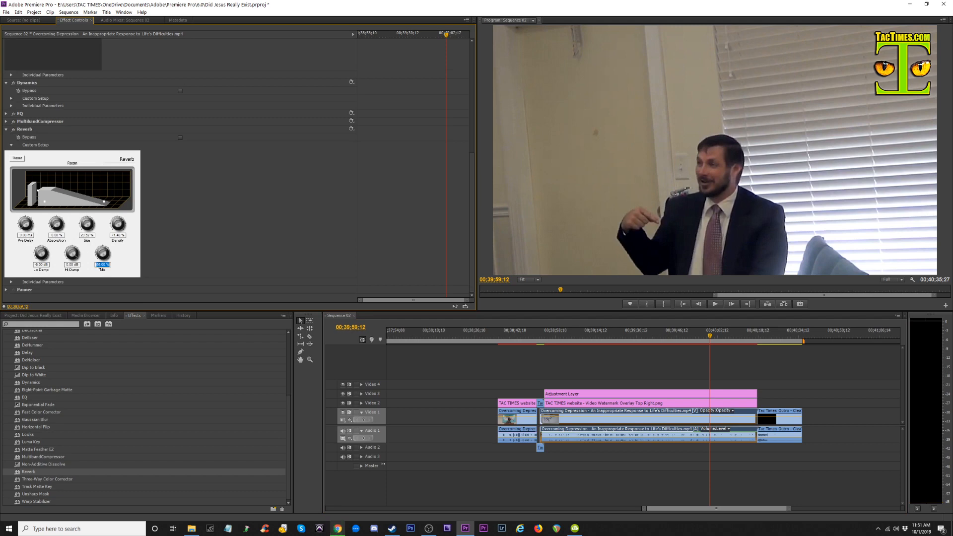
left_click(625, 340)
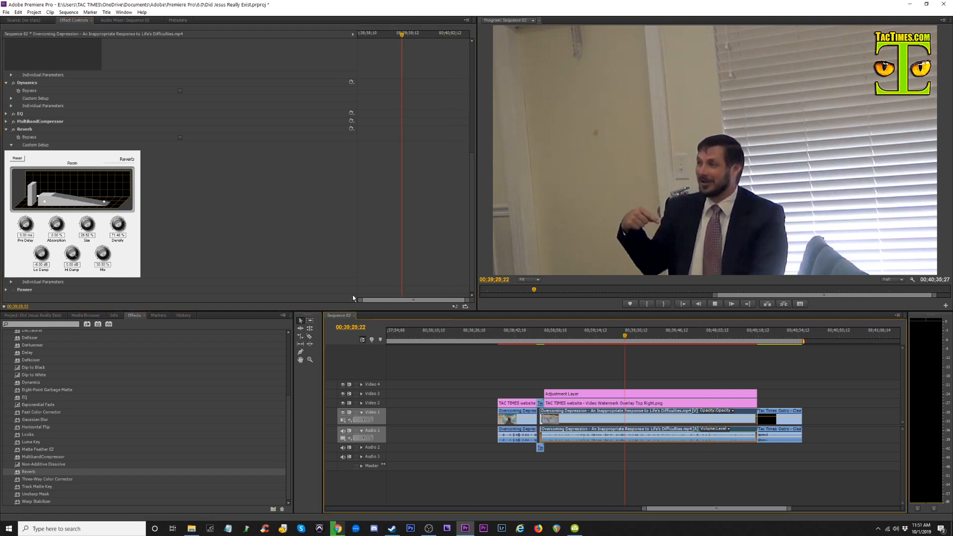
key("space")
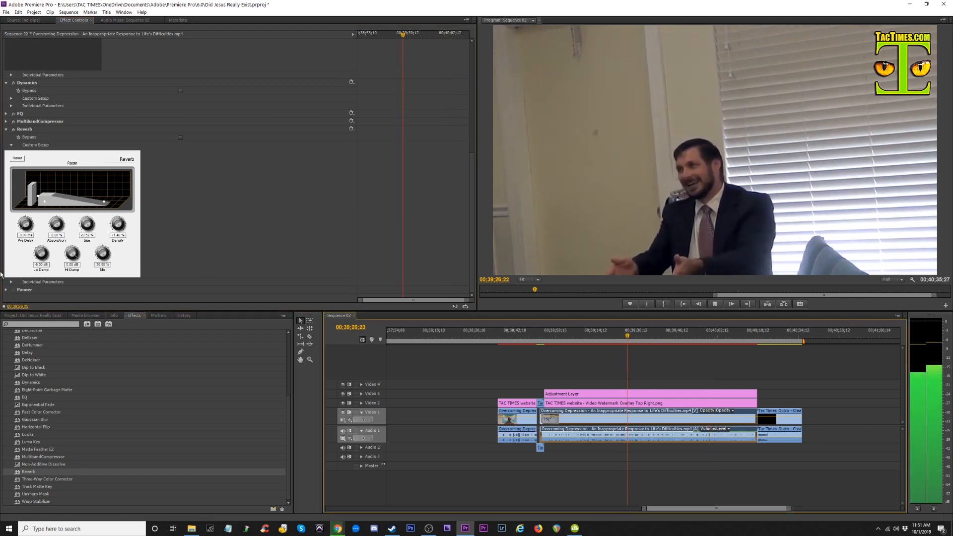
left_click_drag(40, 252, 5, 297)
key("space")
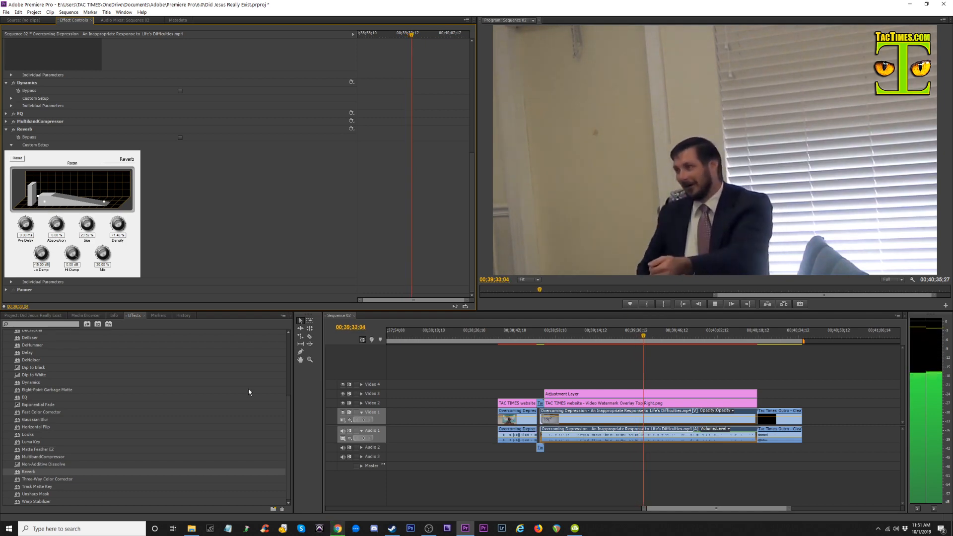
Switch to File Explorer, open the .ROYALTY FREE MUSIC folder inside Samples and look through its tracks
left_click(22, 316)
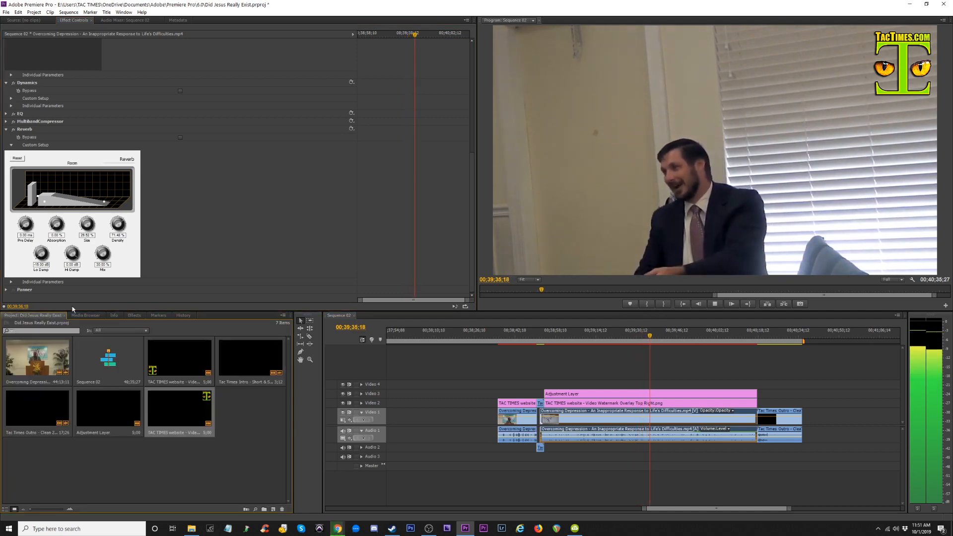
left_click(191, 528)
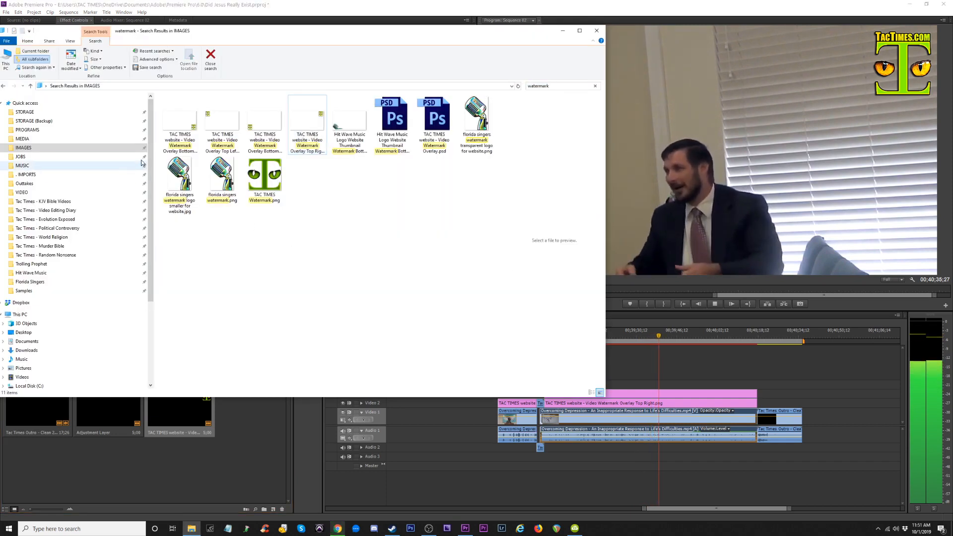
left_click(25, 290)
double_click(183, 118)
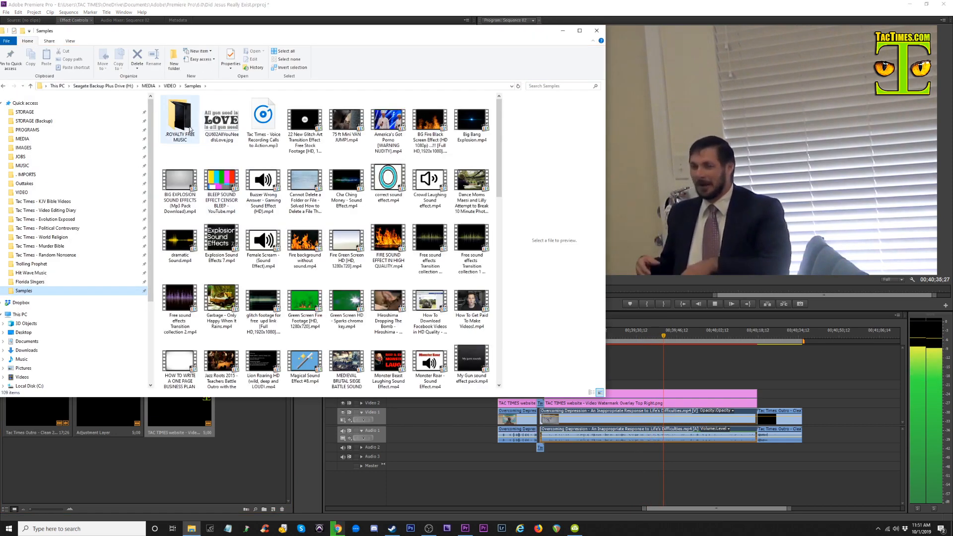
left_click(211, 155)
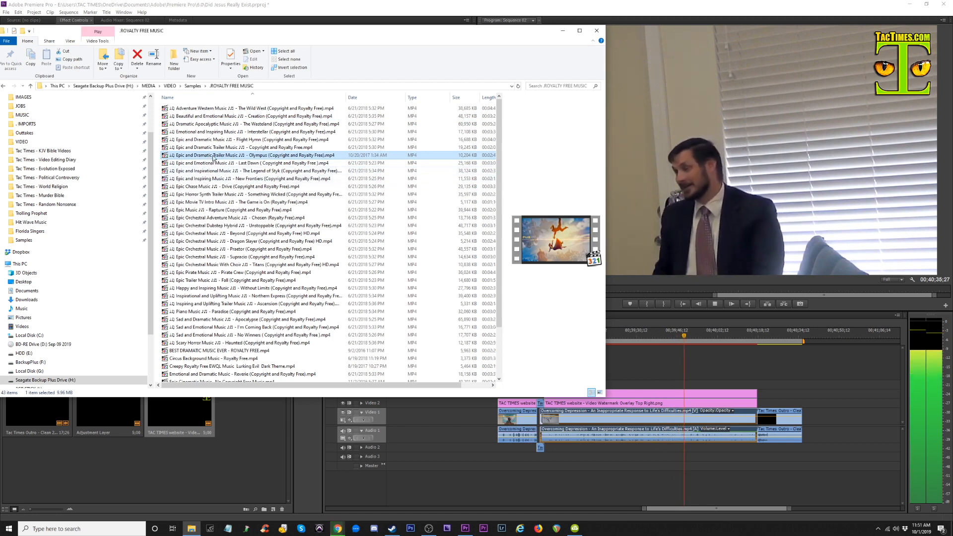
left_click(213, 158)
left_click(213, 179)
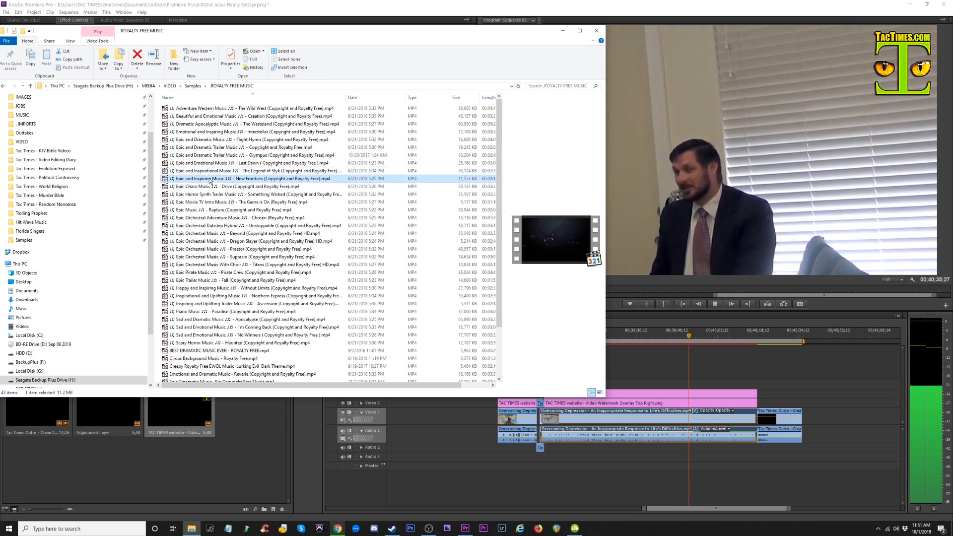
left_click(214, 210)
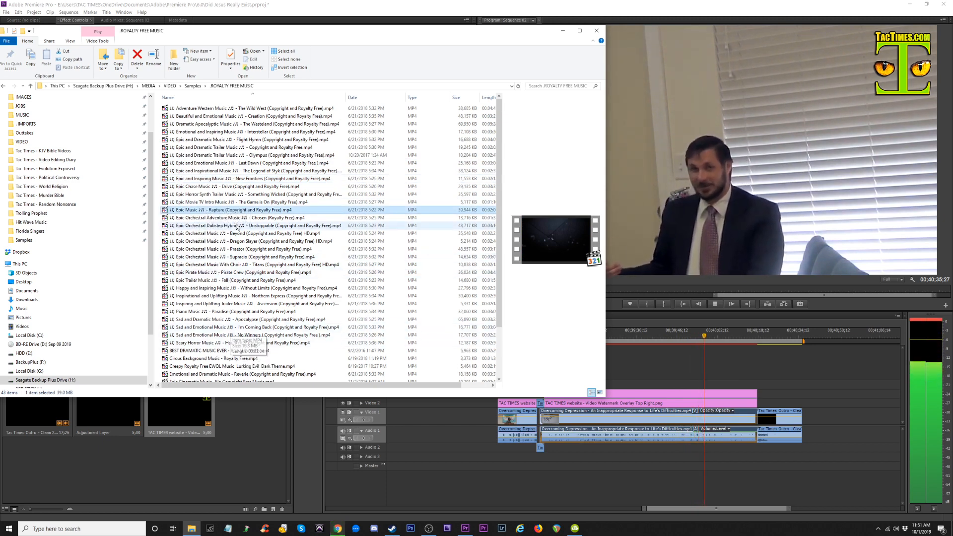
Preview the Epic Orchestral Dubstep Hybrid - Unstoppable track around 02:05 and place it on the timeline beyond the outro
left_click(219, 227)
double_click(218, 226)
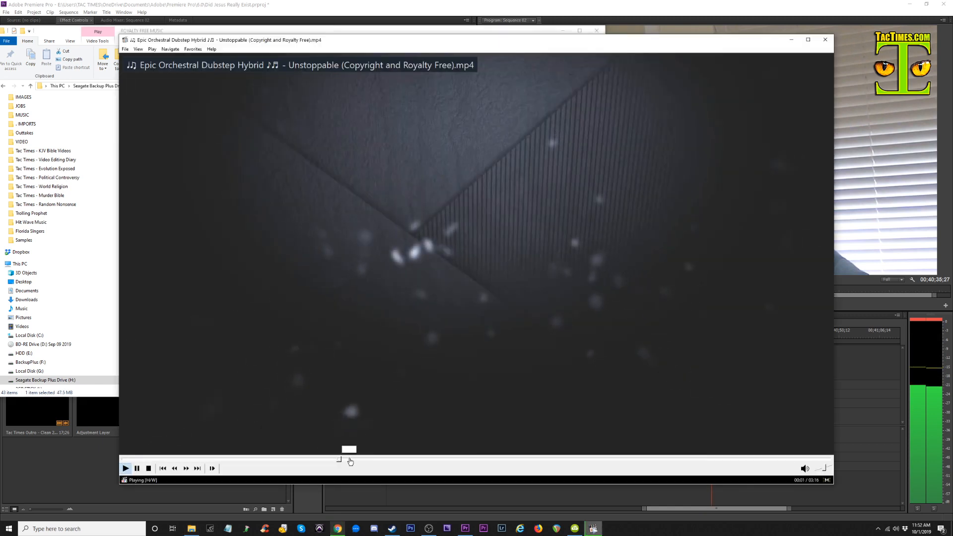
left_click_drag(350, 462, 608, 440)
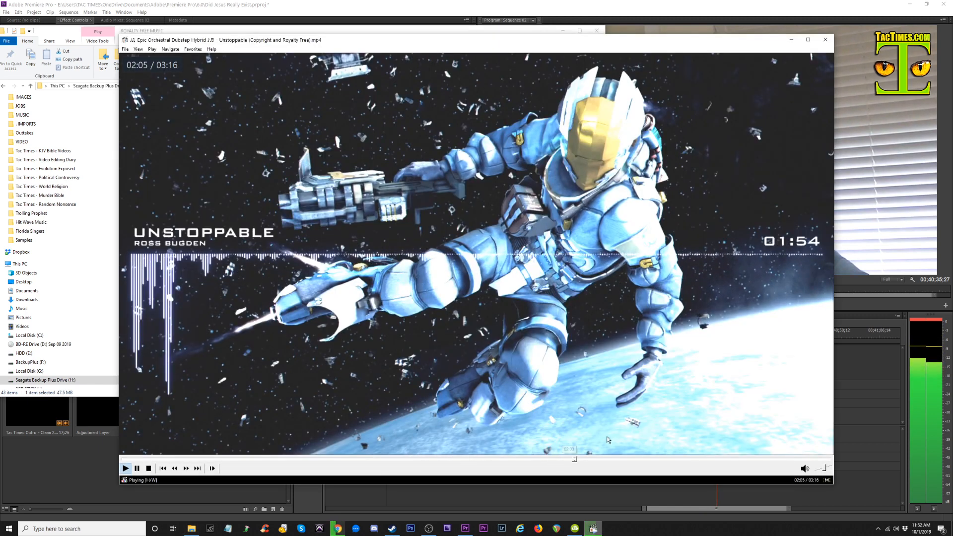
left_click(827, 42)
left_click_drag(298, 225, 816, 370)
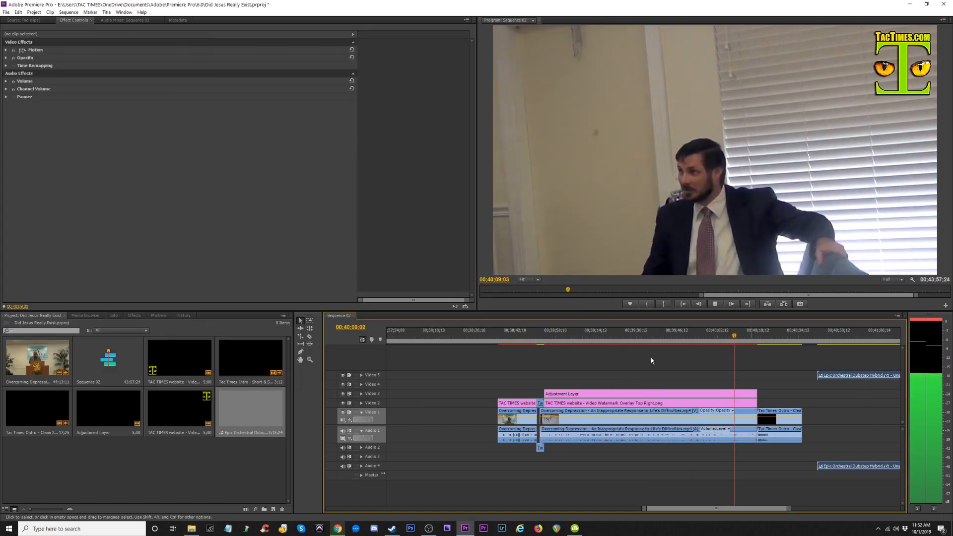
Sort the music files by length and place Epic Movie TV Intro Music - The Game is On on Video 4 and Audio 4 over the sermon clip
left_click(191, 529)
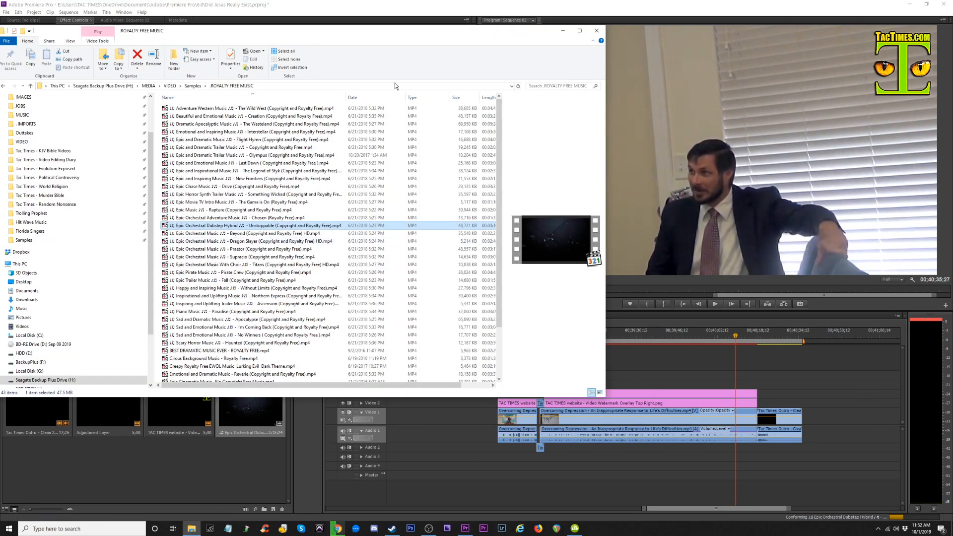
left_click(489, 98)
left_click_drag(220, 110, 614, 382)
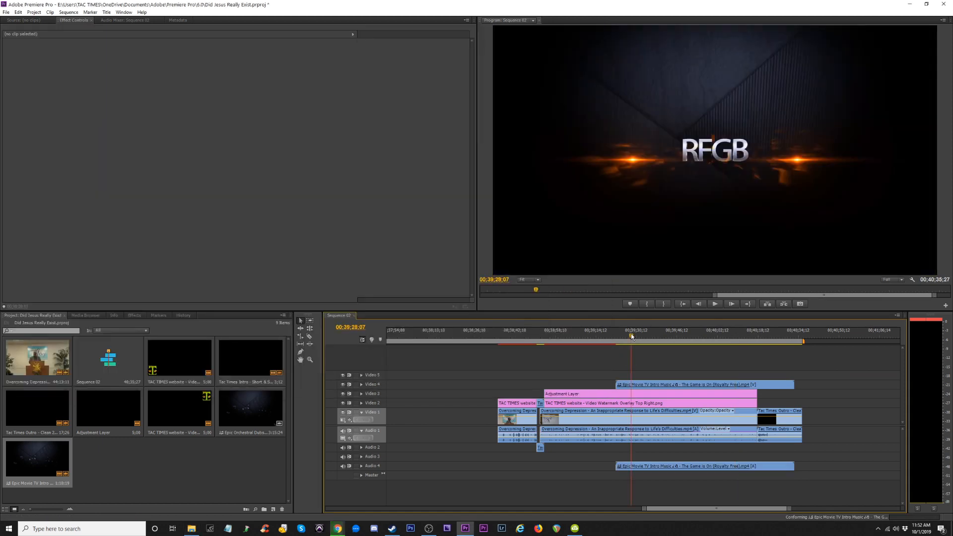
left_click_drag(692, 382, 639, 382)
Play The Game is On against the sermon from about 00;39;34 and delete that music clip from the timeline
left_click(644, 331)
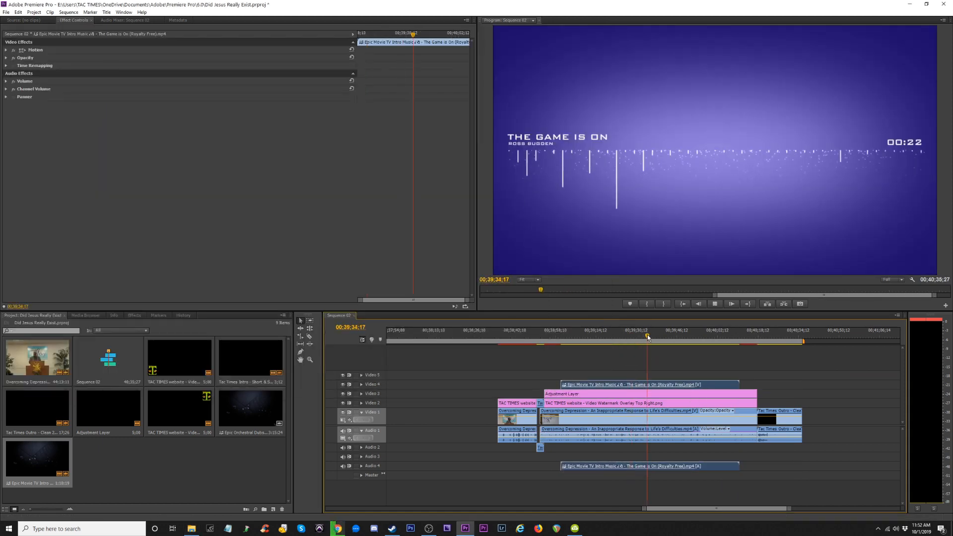
key("space")
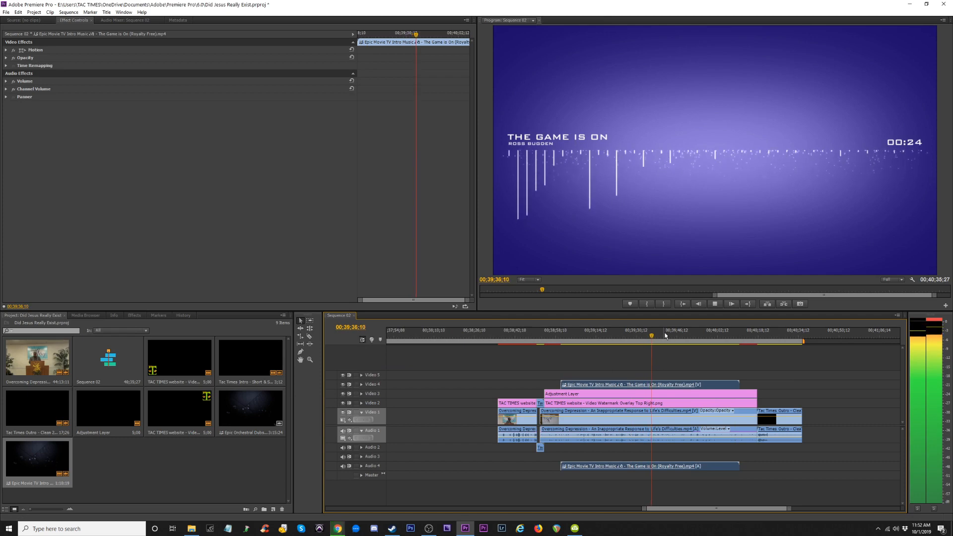
key("space")
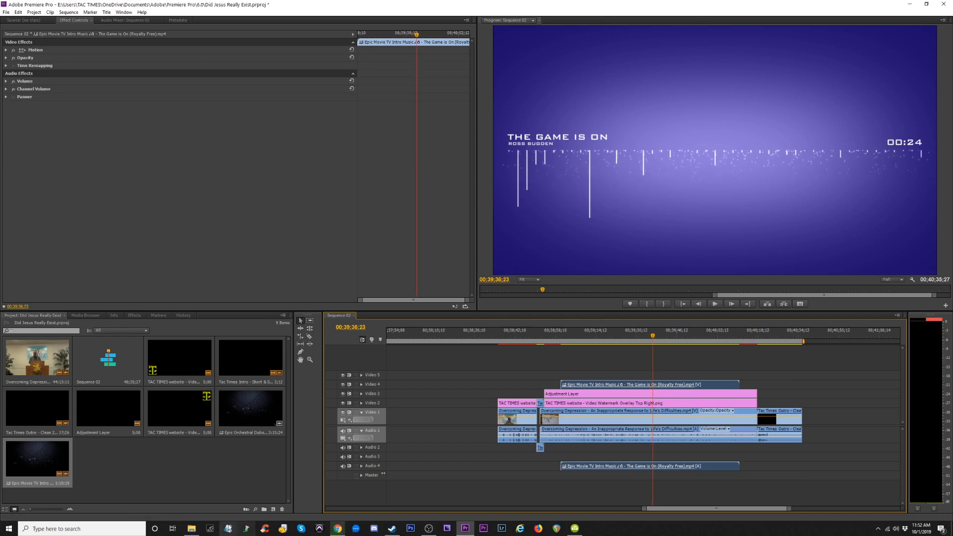
key("Delete")
Add Epic Orchestral Adventure Music - Chosen on Video 4 and Audio 4, aligning its end with the sermon clip's end
left_click(193, 529)
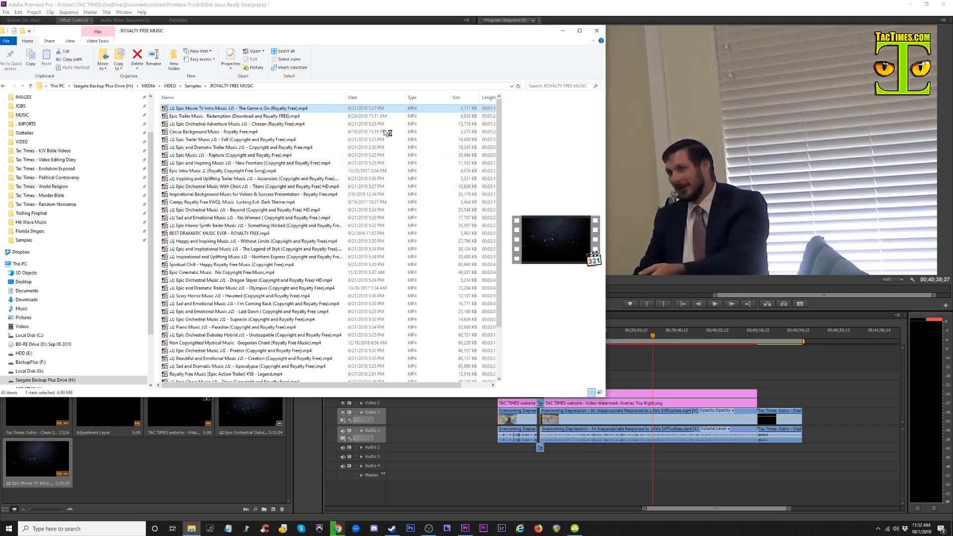
left_click(477, 124)
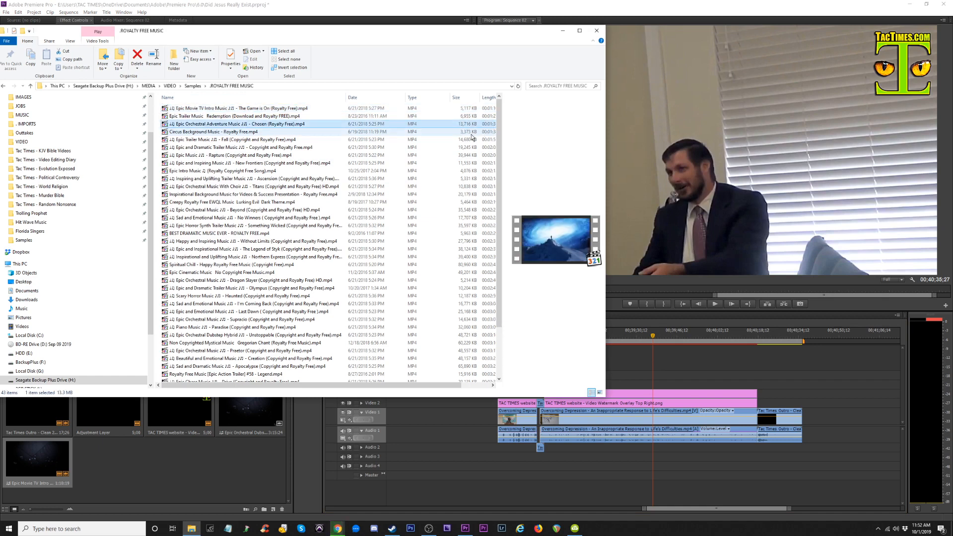
left_click_drag(337, 124, 618, 380)
left_click_drag(661, 324, 586, 385)
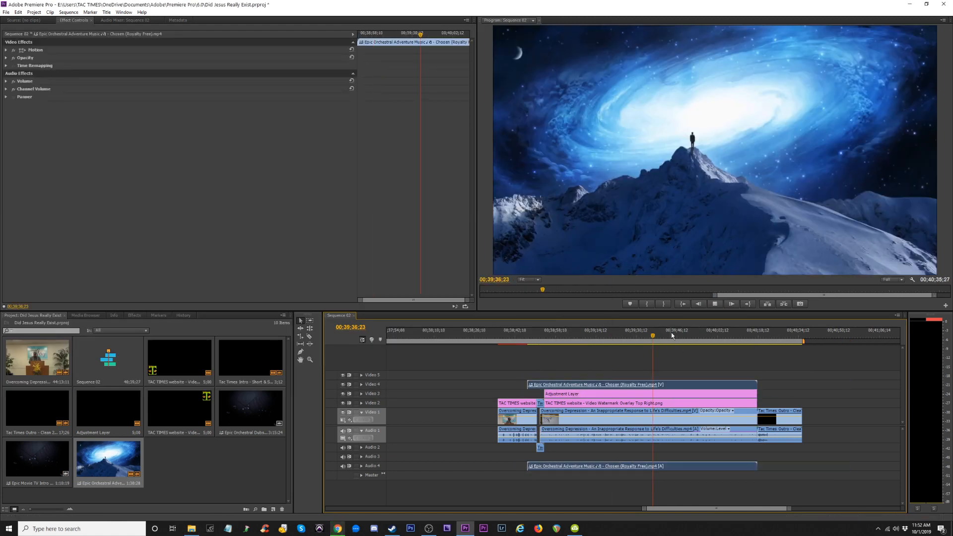
Play the Chosen music toward its ending and expand Audio 4 to inspect the waveform near the sermon clip's end
key("space")
left_click(699, 336)
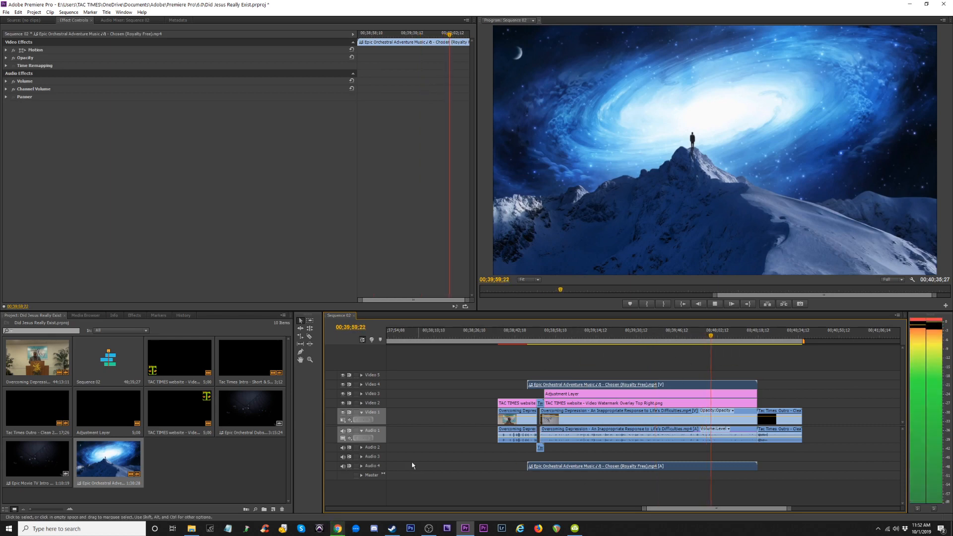
left_click(362, 466)
left_click(740, 334)
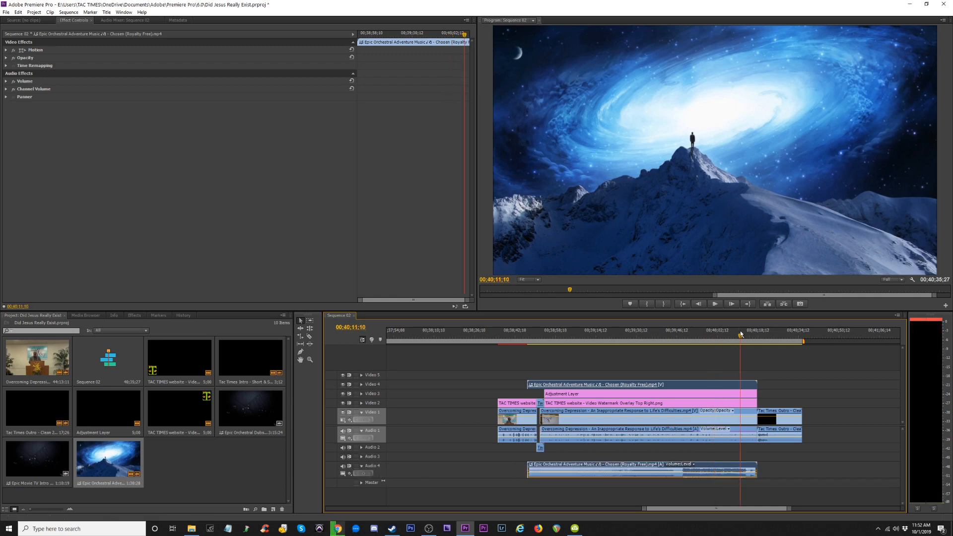
key("equal")
key("equal")
key("equal")
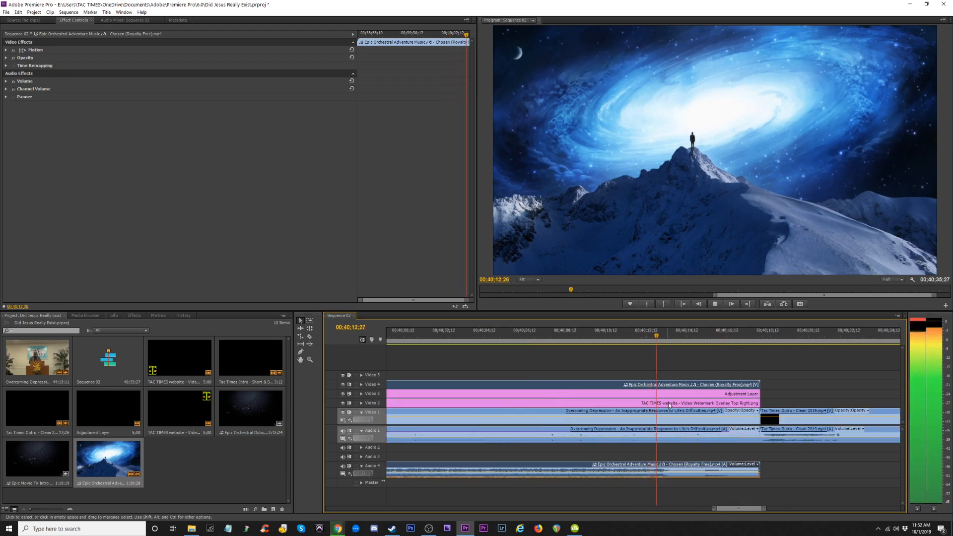
key("space")
Play the transition into the outro, shift the Chosen clip later so it ends at about 00;40;20, and replay from 00;40;14
left_click(757, 465)
left_click(742, 452)
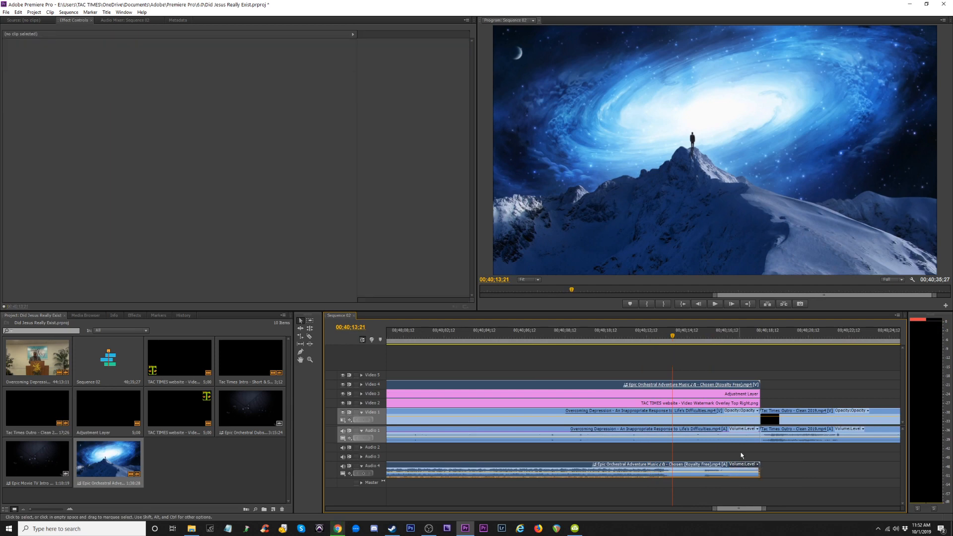
key("space")
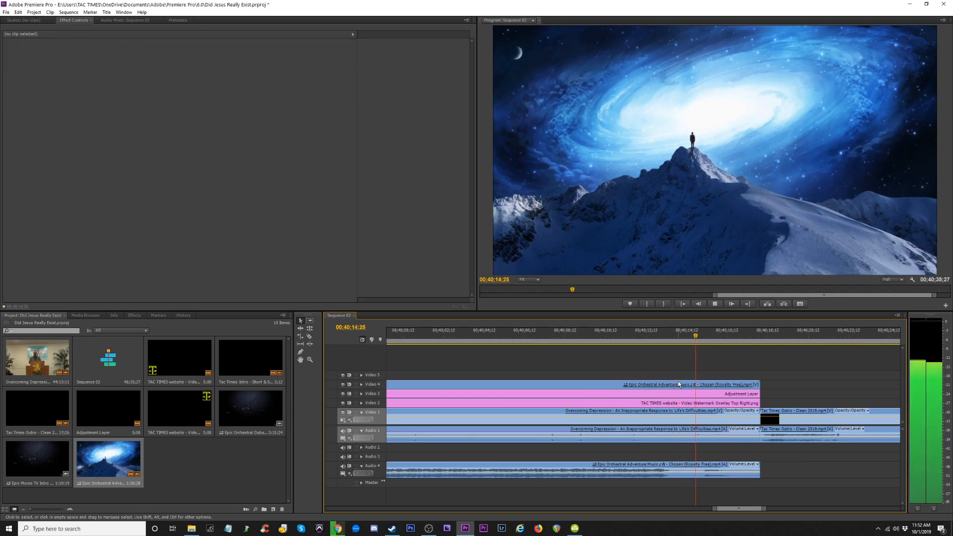
key("space")
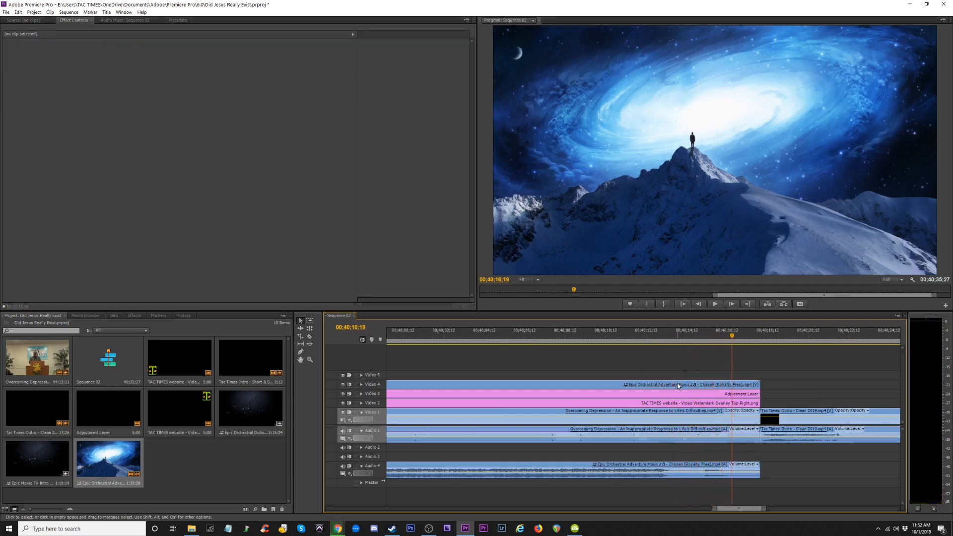
left_click_drag(666, 384, 716, 382)
left_click(698, 331)
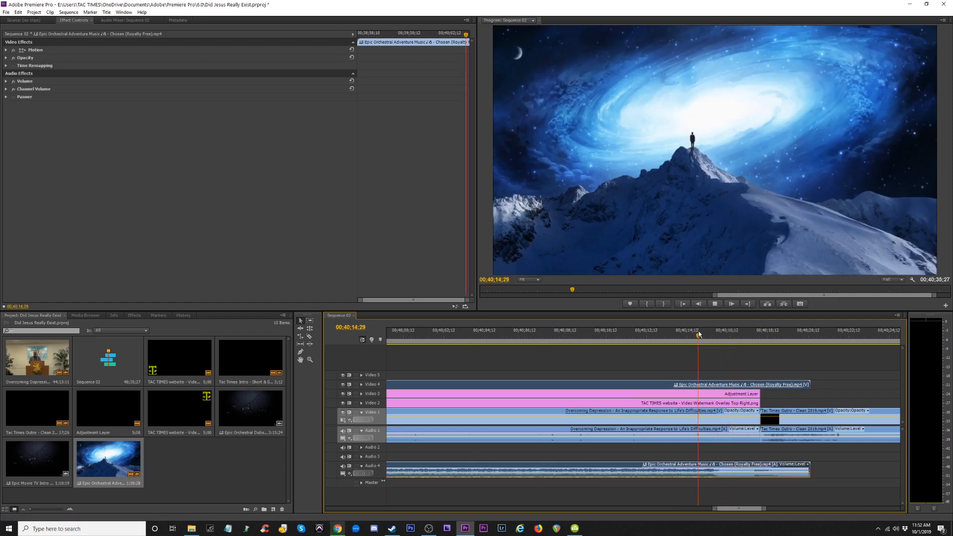
key("space")
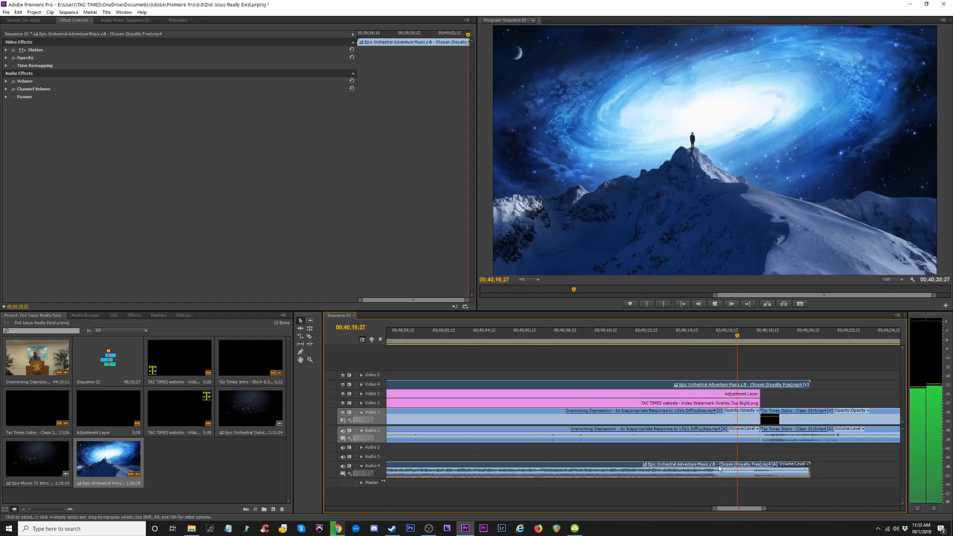
Shift the Chosen clip earlier so it ends at about 00;40;19 and replay the section leading to the outro
key("space")
left_click_drag(728, 468, 706, 468)
left_click(661, 338)
key("space")
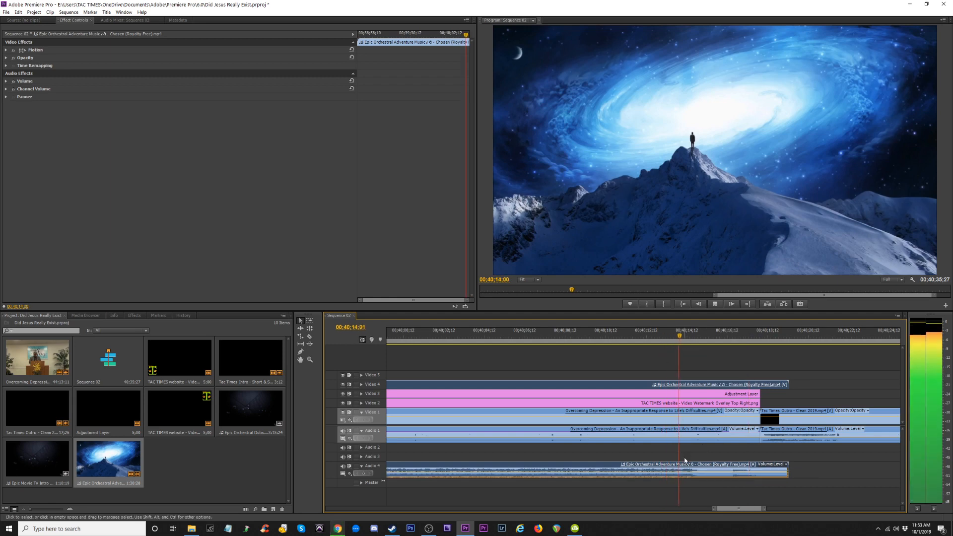
left_click(603, 338)
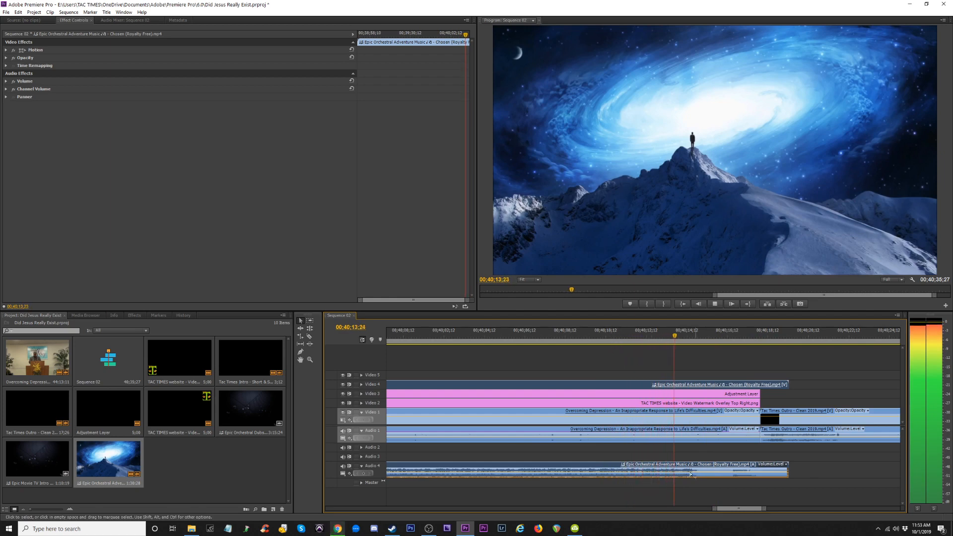
Move the Chosen clip earlier again so it ends with the sermon clip and play the last seconds before the outro
key("space")
left_click_drag(666, 466, 637, 465)
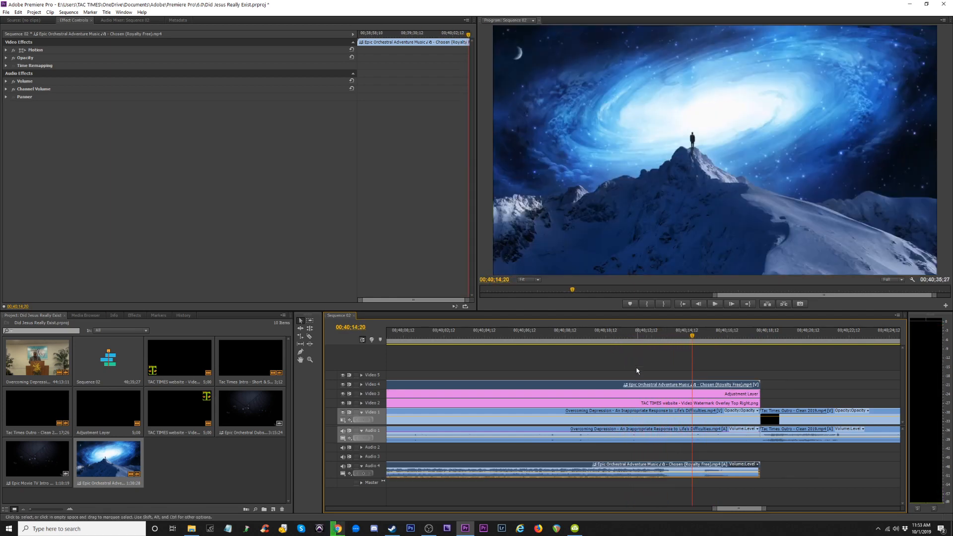
left_click(629, 335)
key("space")
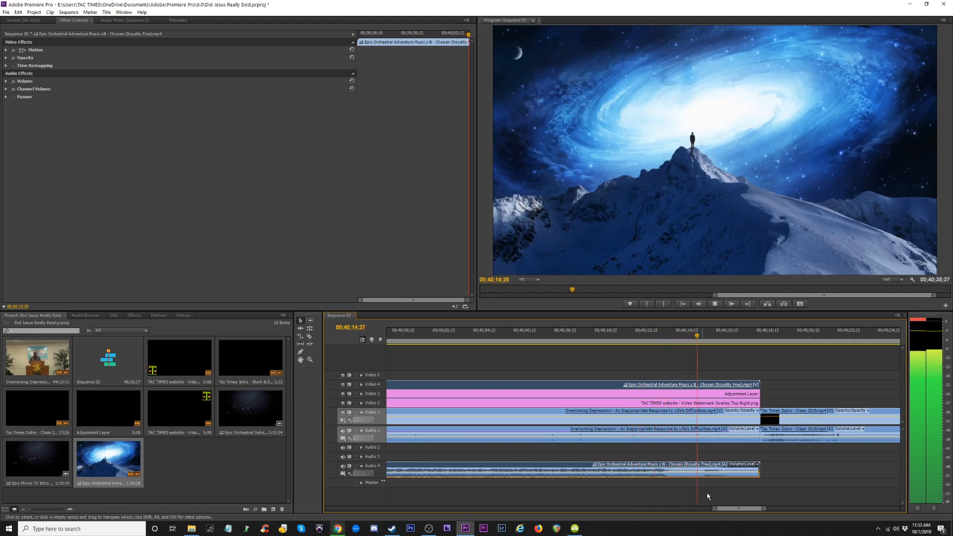
key("space")
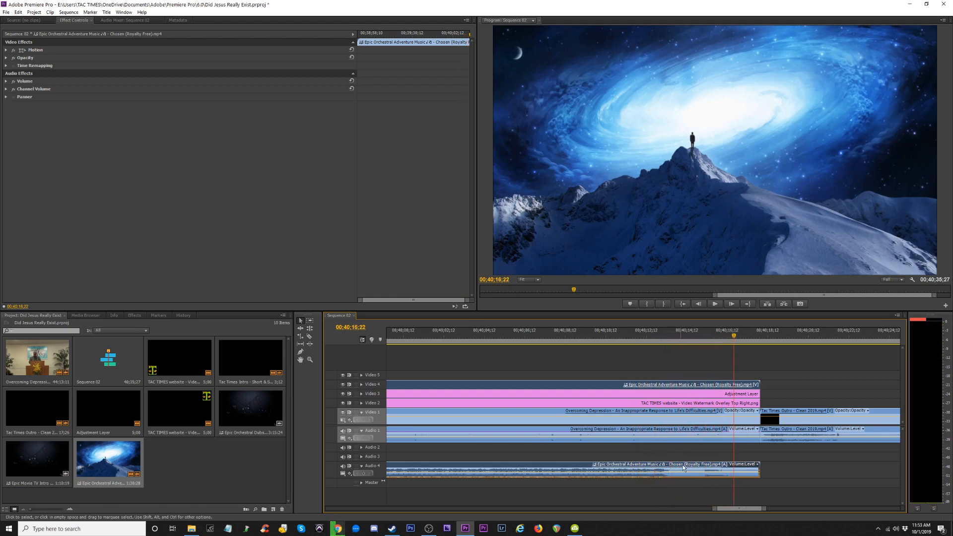
Shift the Chosen clip later in two moves so it ends at about 00;40;19;20, replaying the outro transition each time
left_click_drag(734, 470, 750, 470)
left_click(683, 336)
key("space")
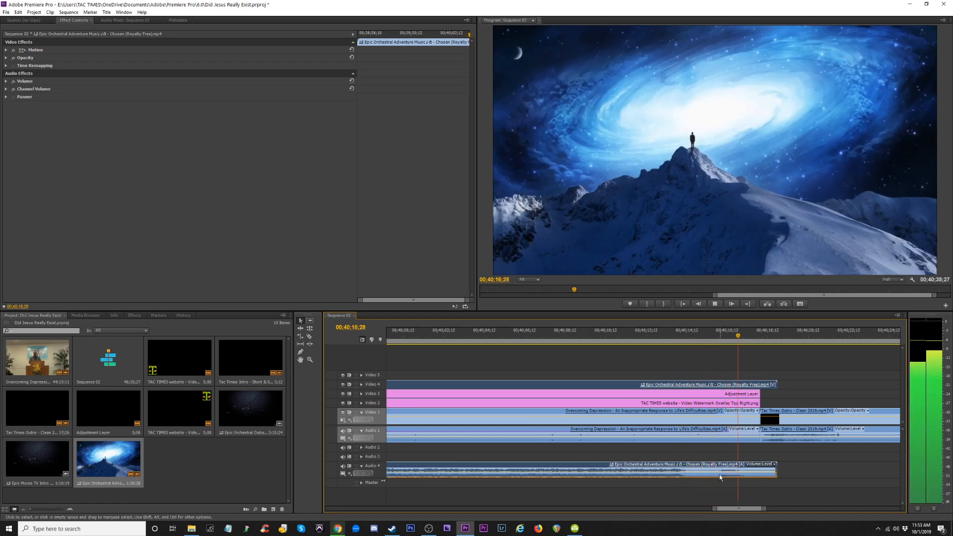
key("space")
left_click_drag(688, 466, 706, 465)
left_click(707, 336)
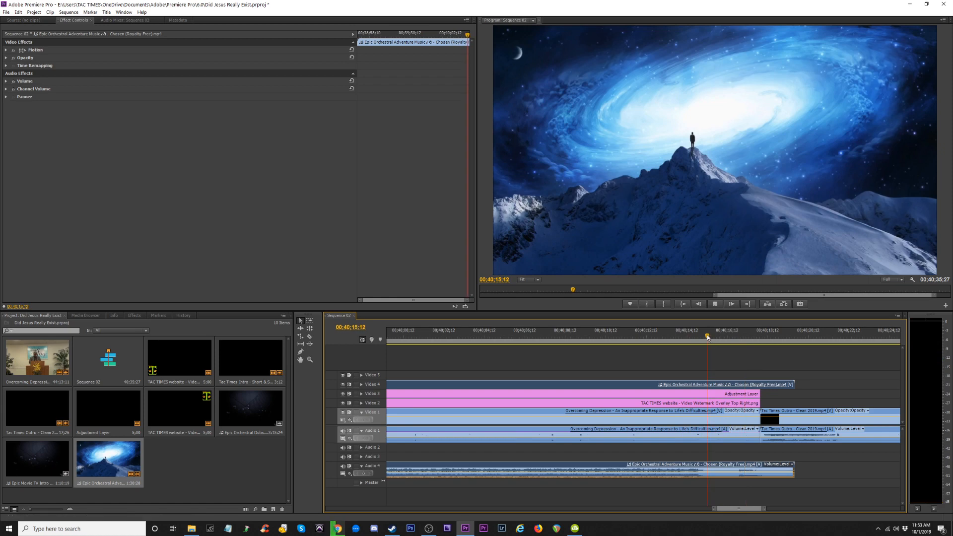
key("space")
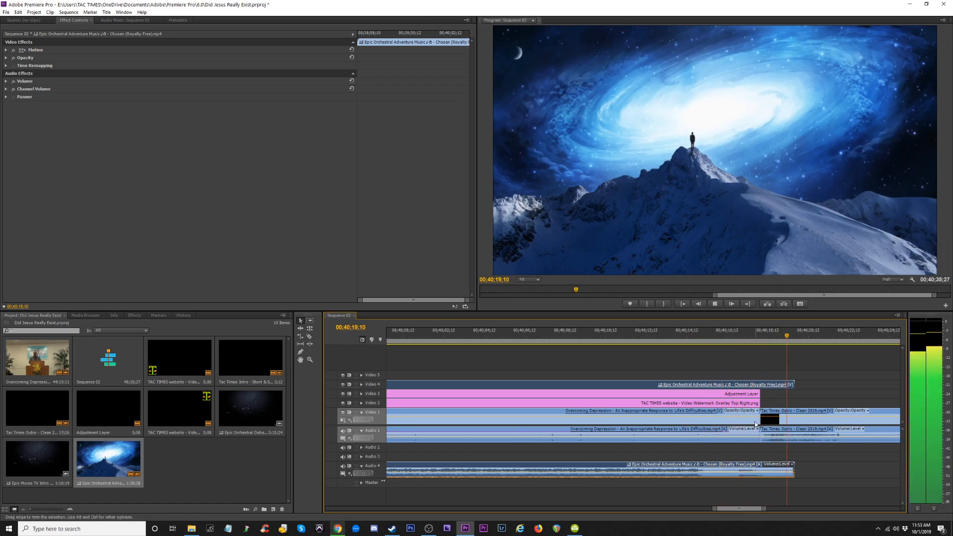
Shift the Chosen clip further later in two moves so it ends at about 00;40;21, replaying the transition each time
key("space")
left_click_drag(716, 471, 728, 473)
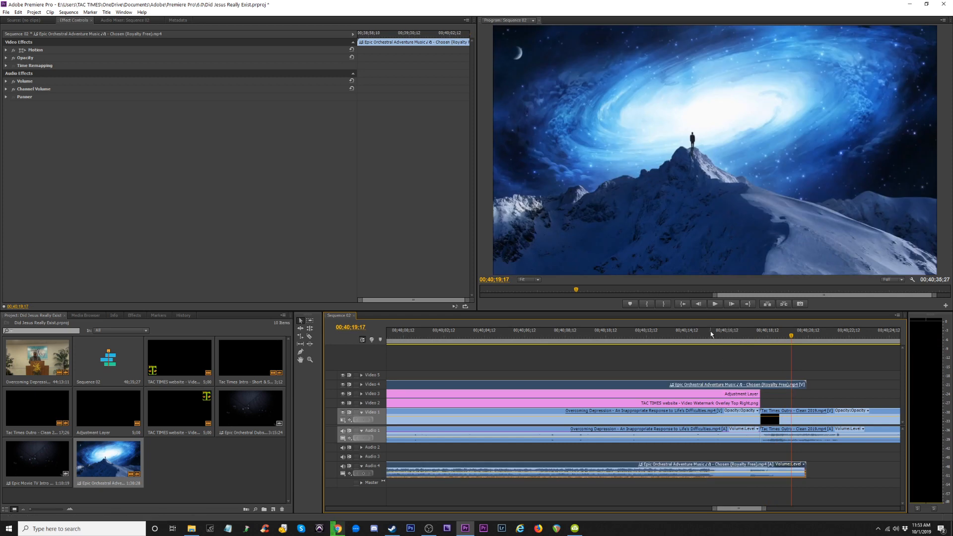
key("space")
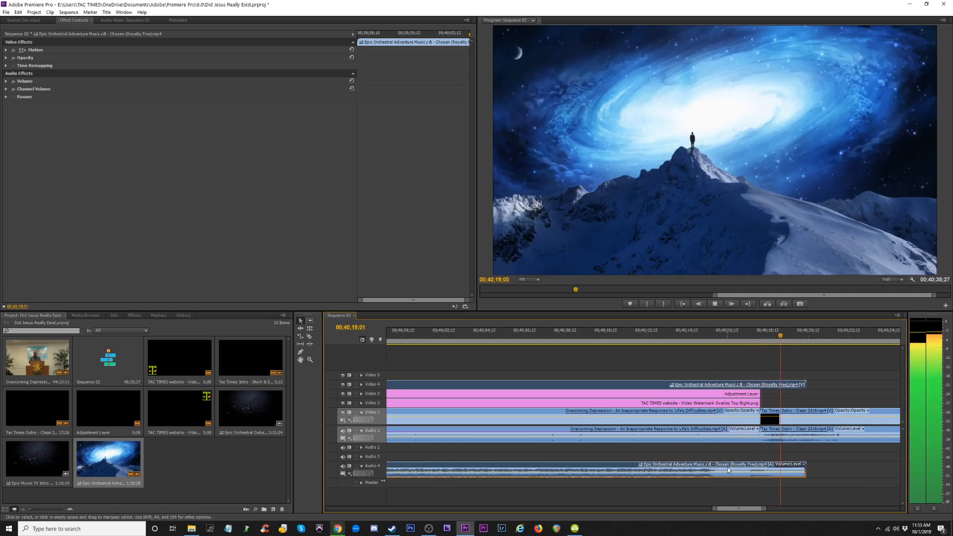
key("space")
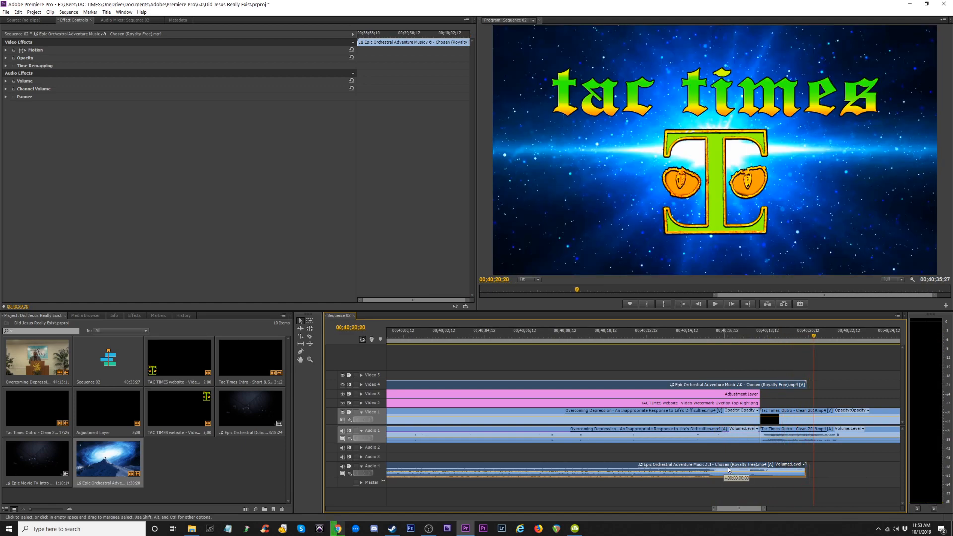
left_click_drag(725, 465, 734, 464)
left_click(730, 338)
key("space")
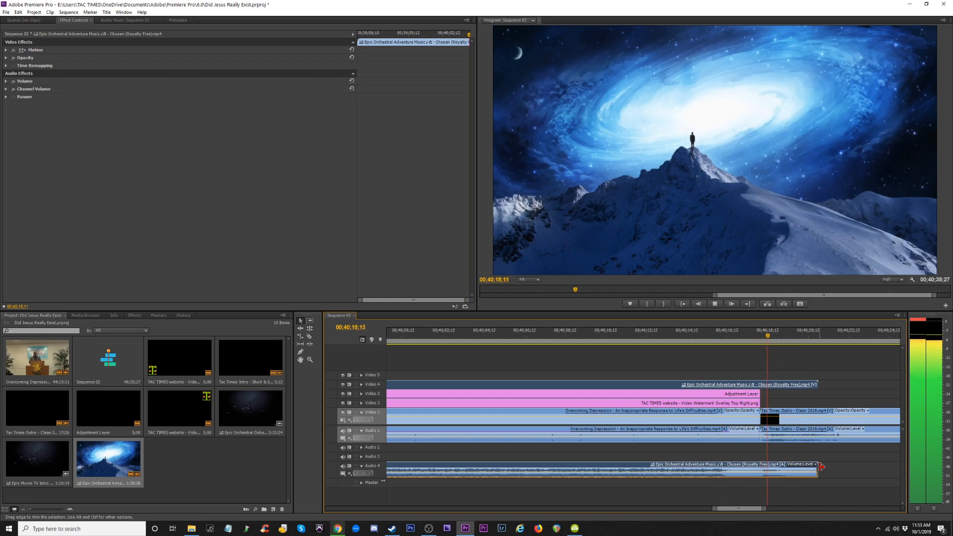
Trim the Chosen clip's end to the sermon clip's end and delete only its video part from Video 4
left_click_drag(821, 467, 761, 471)
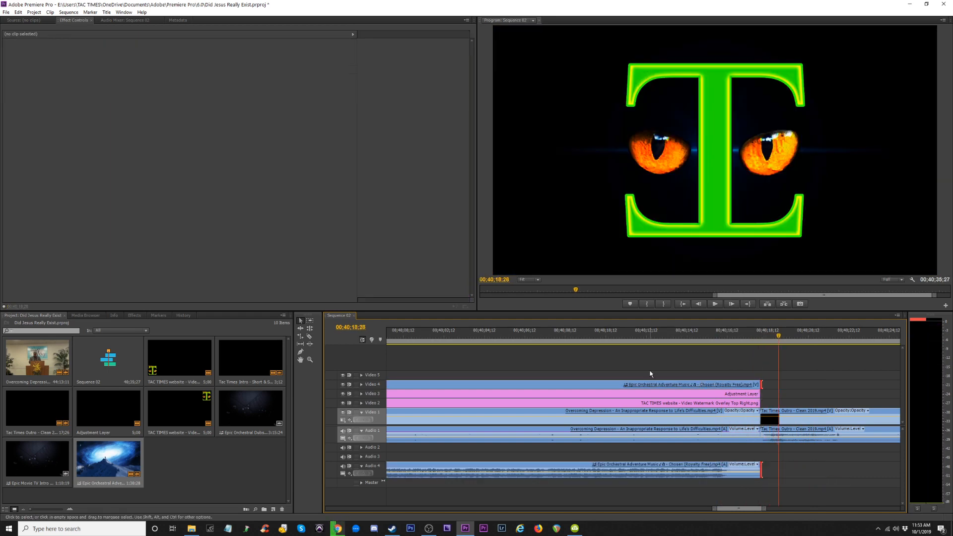
left_click(606, 385, "alt")
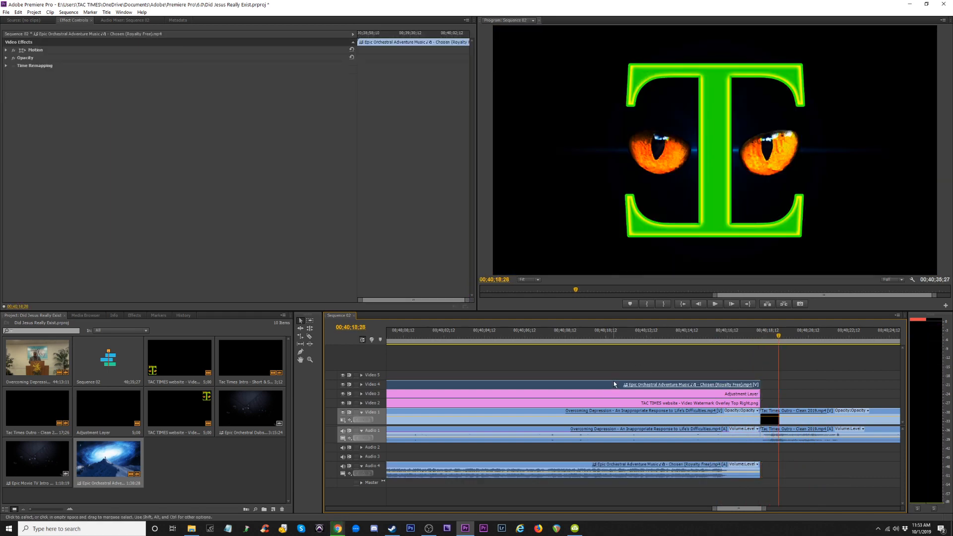
key("Delete")
Play from about 00;38;52 and trim the start of the Chosen audio to the beginning of the Tac Times Intro clip
key("minus")
key("minus")
key("minus")
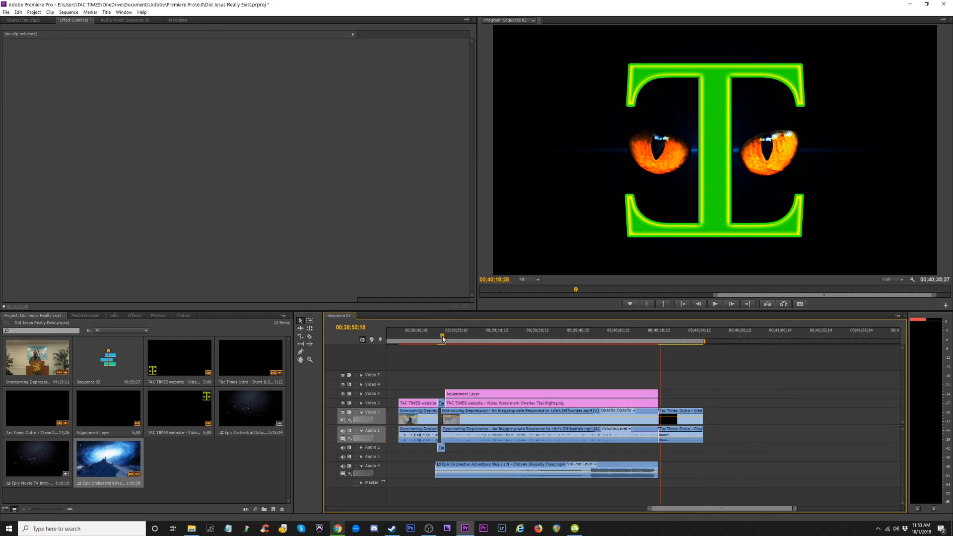
key("equal")
key("equal")
key("equal")
key("space")
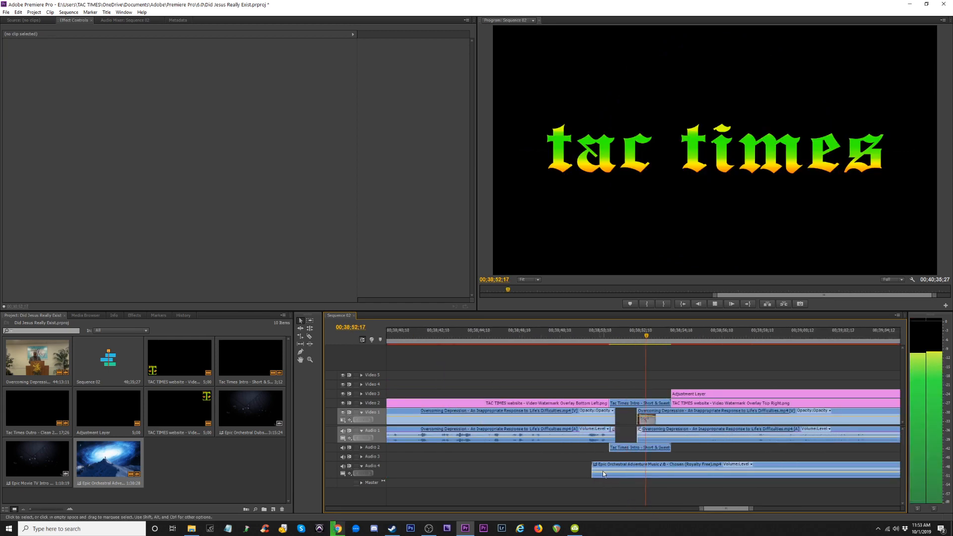
left_click_drag(593, 471, 610, 470)
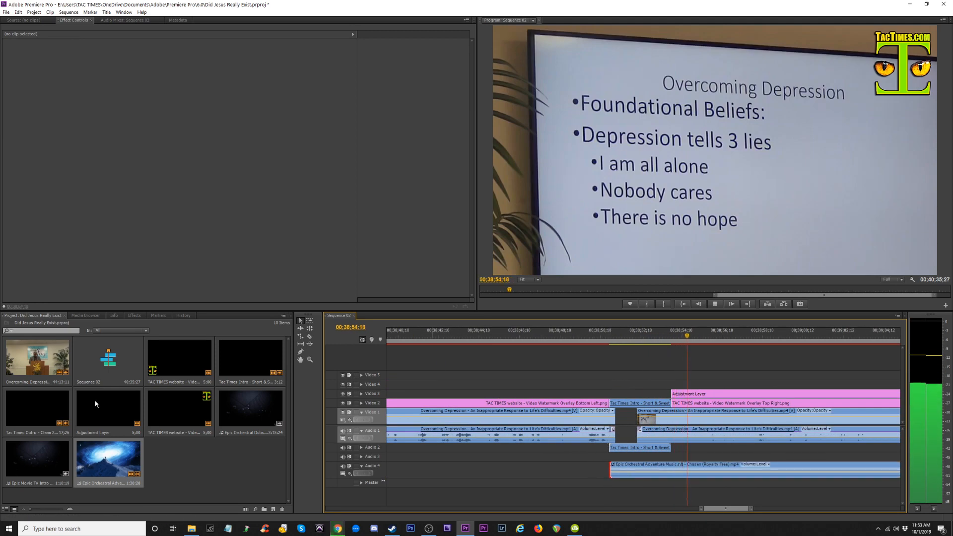
Apply the Constant Power transition to the start of the Chosen audio clip on Audio 4
left_click(133, 315)
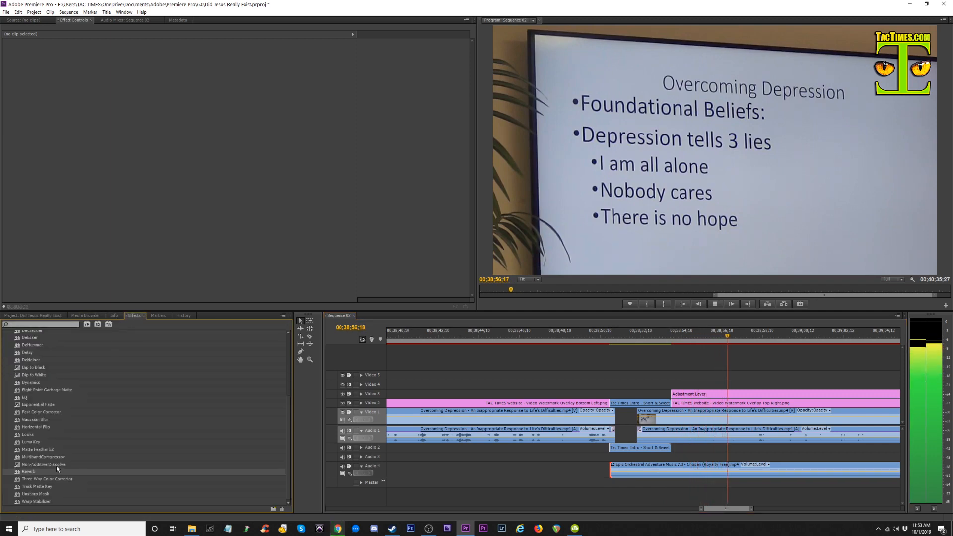
key("space")
left_click(45, 360)
scroll(43, 385, "up", 4)
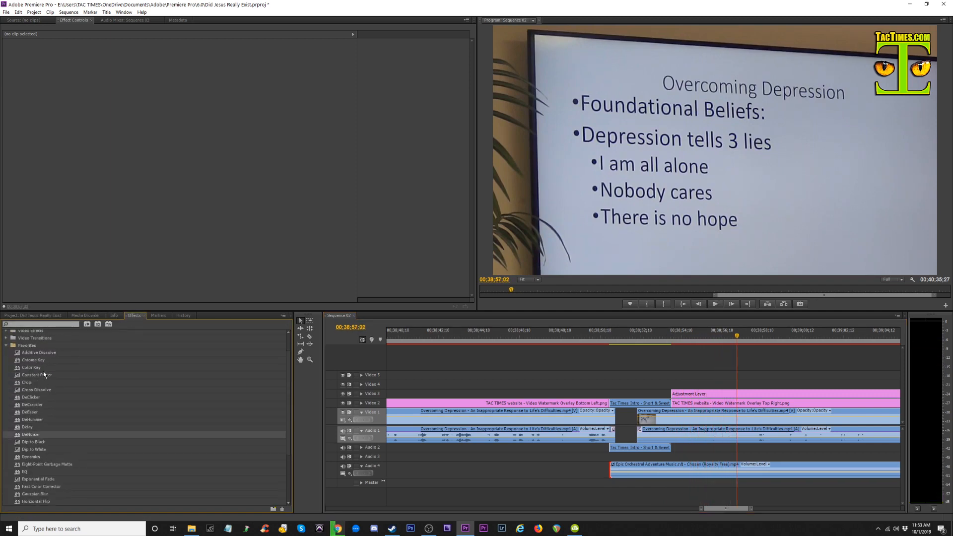
left_click_drag(43, 373, 613, 472)
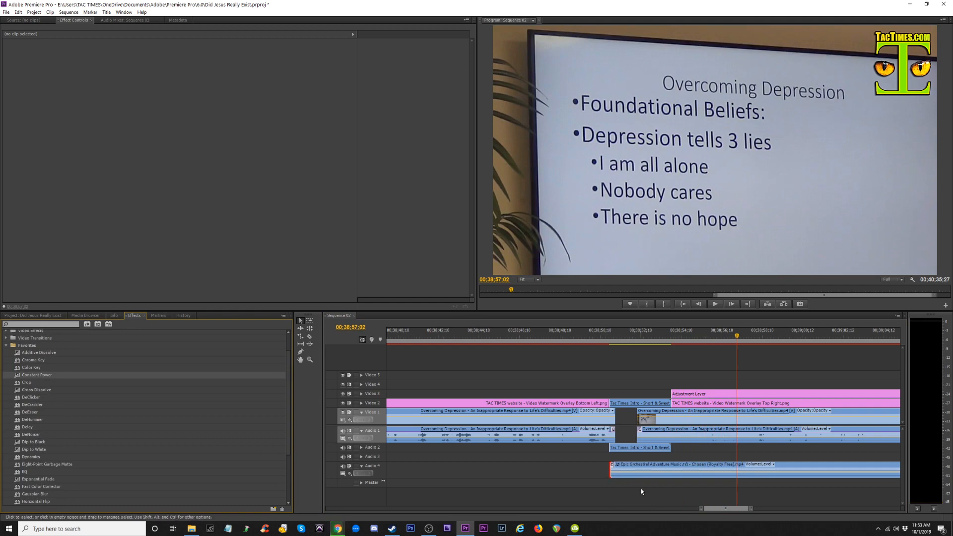
Try to apply the Constant Power transition to the end of the Chosen audio clip
key("minus")
key("minus")
key("minus")
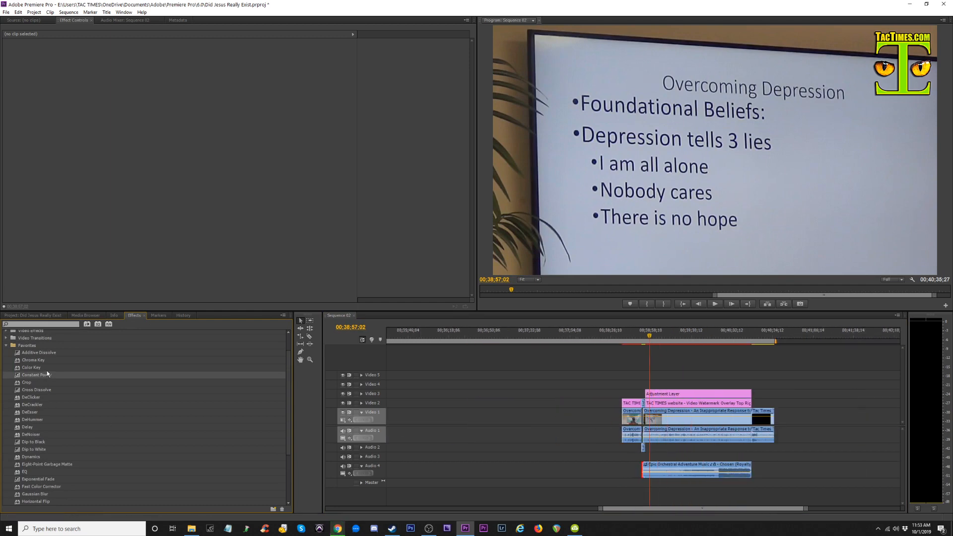
left_click_drag(51, 376, 820, 465)
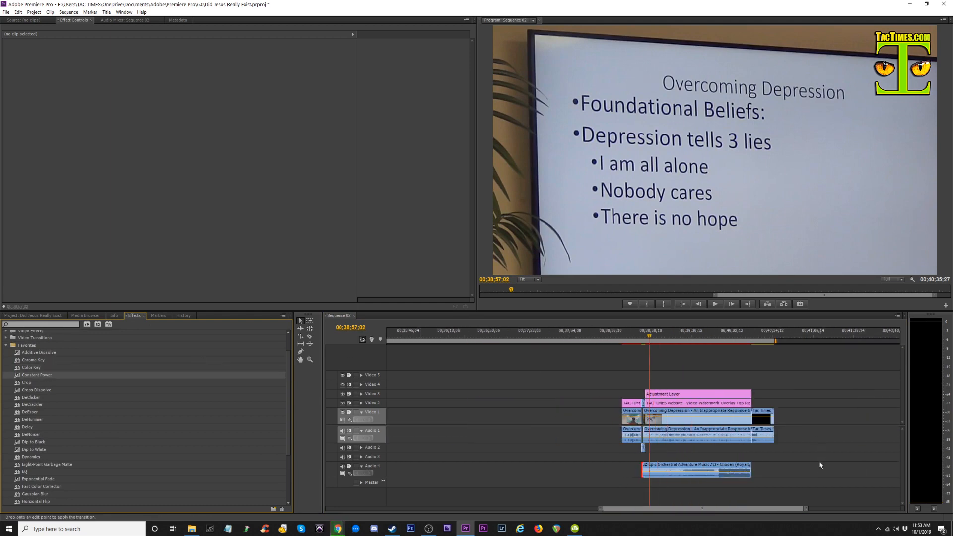
Move the Chosen audio clip from Audio 4 to Audio 3, keeping its timing
left_click(724, 466)
key("equal")
key("equal")
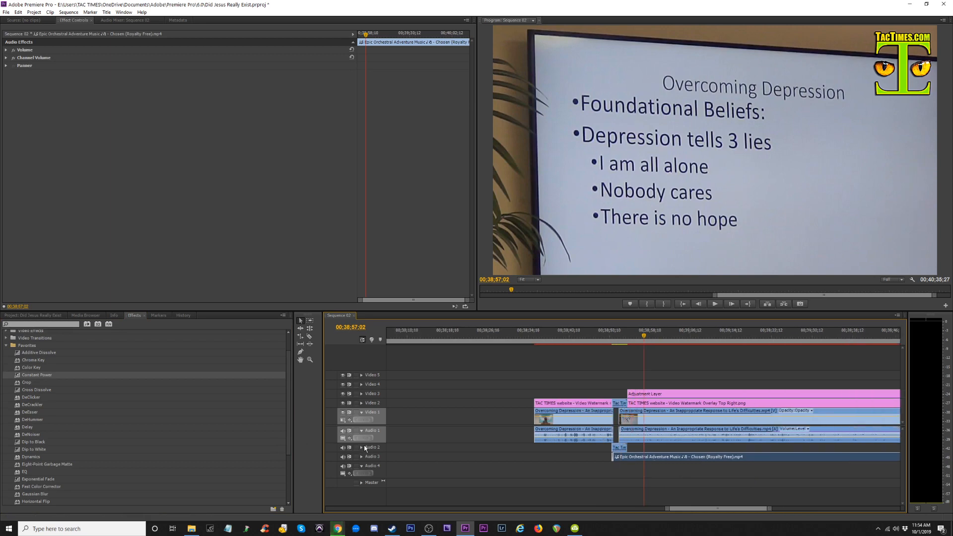
Expand Audio 2 and Audio 3 and increase Audio 3's height to show the Chosen clip's full waveform
left_click(362, 447)
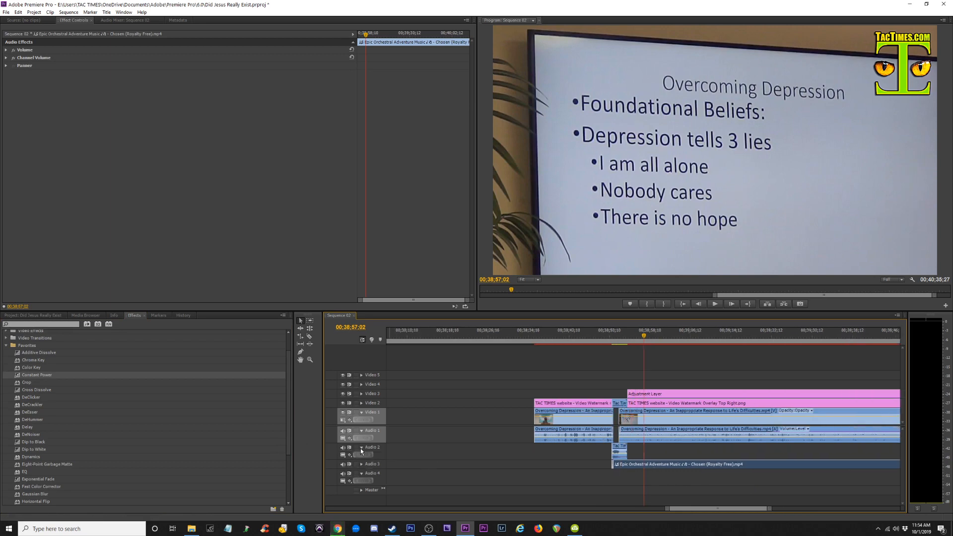
left_click(360, 448)
left_click(361, 448)
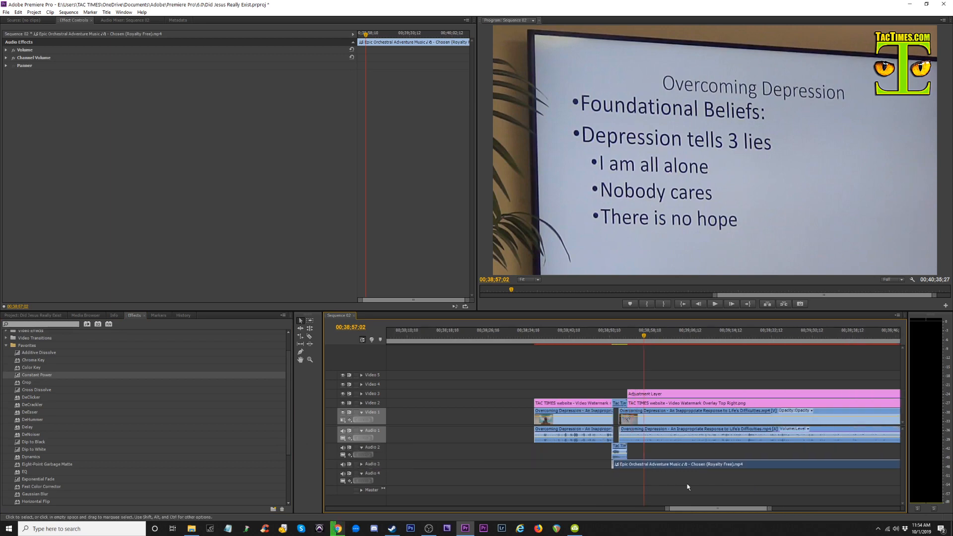
left_click(361, 464)
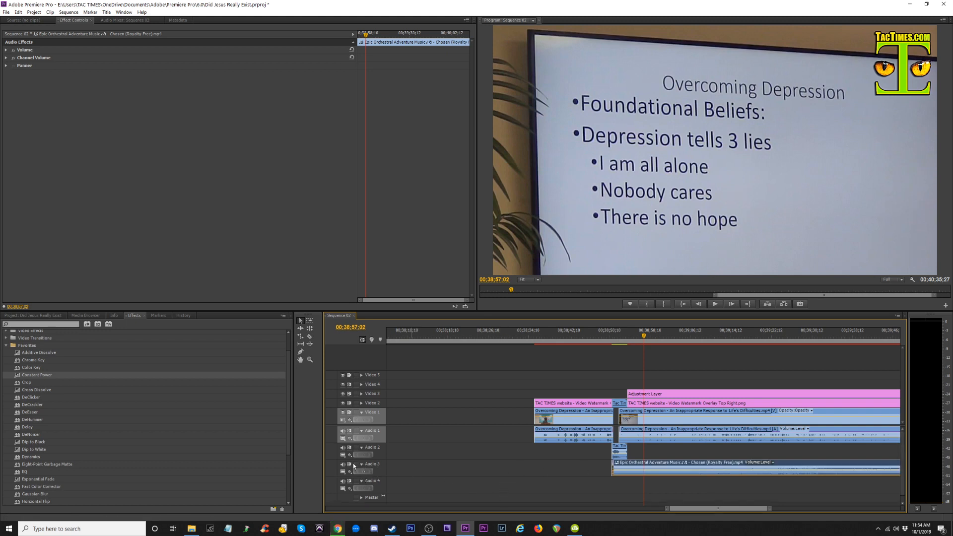
left_click_drag(372, 477, 387, 493)
key("minus")
key("minus")
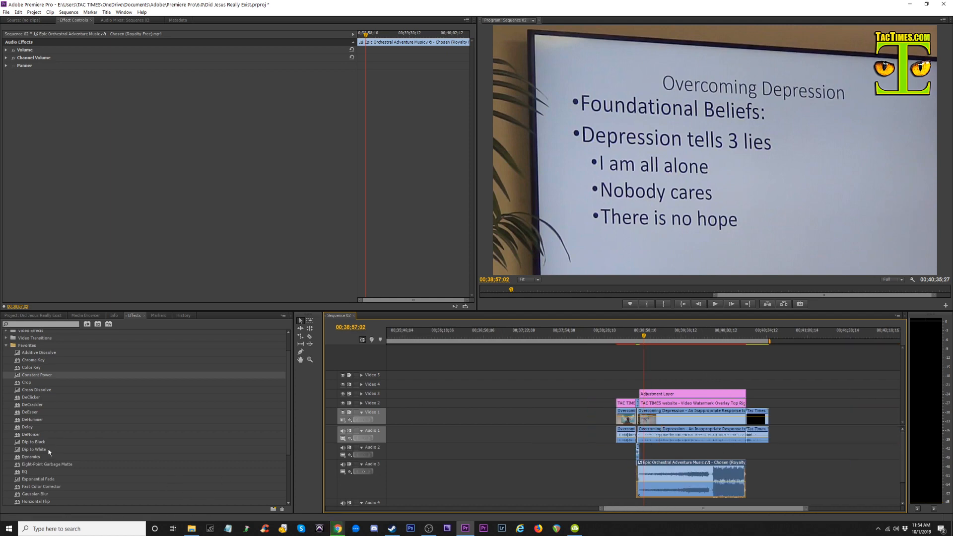
Apply the MultibandCompressor effect to the Chosen audio on Audio 3 and set its preset to Film mastering
left_click(38, 464)
scroll(39, 464, "down", 2)
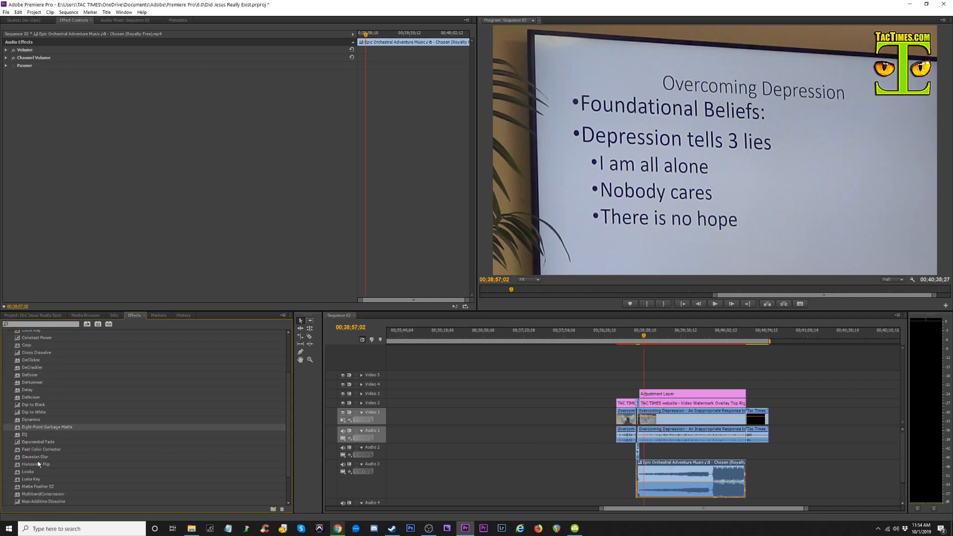
left_click_drag(43, 495, 690, 476)
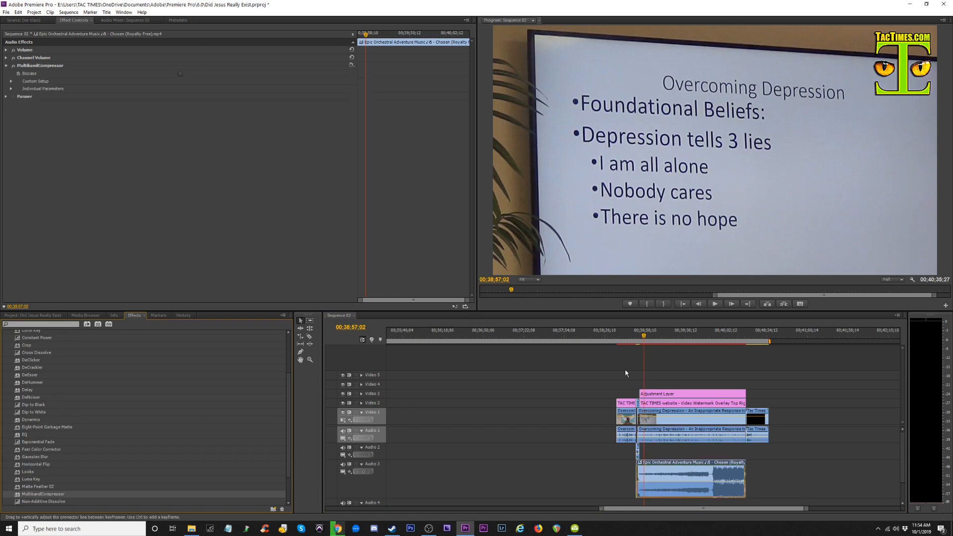
left_click(353, 66)
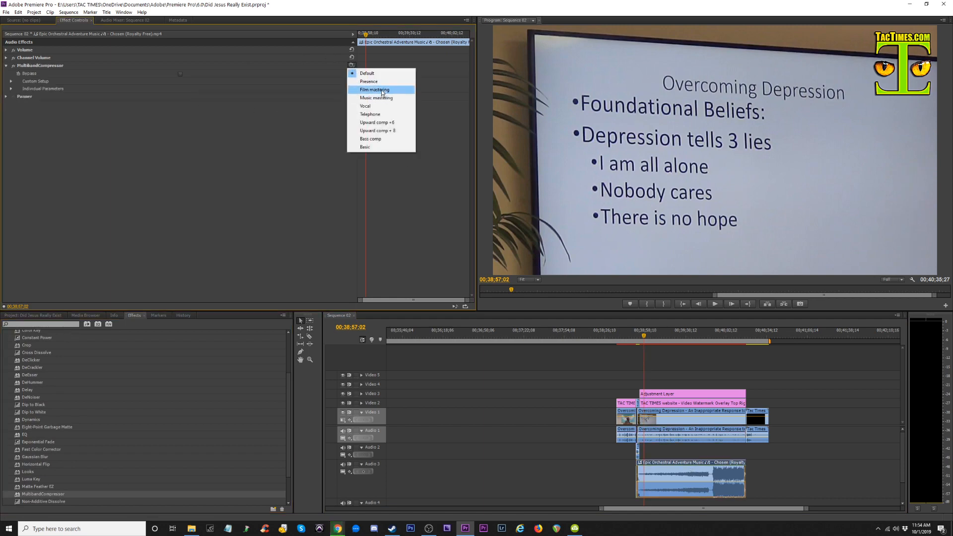
left_click(379, 90)
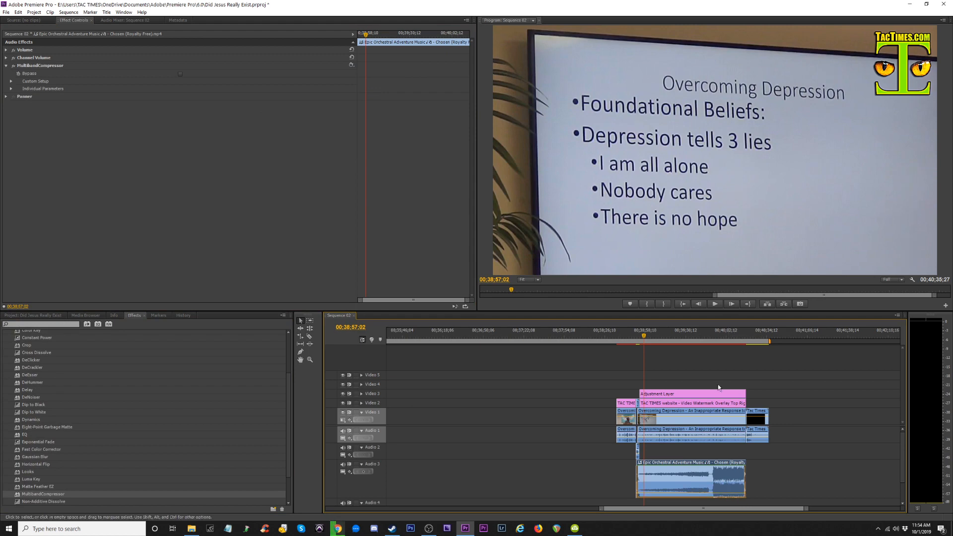
Play the sermon with the compressed music from about 00;40;00 and again from 00;40;13 to judge the mix
left_click_drag(707, 336, 715, 337)
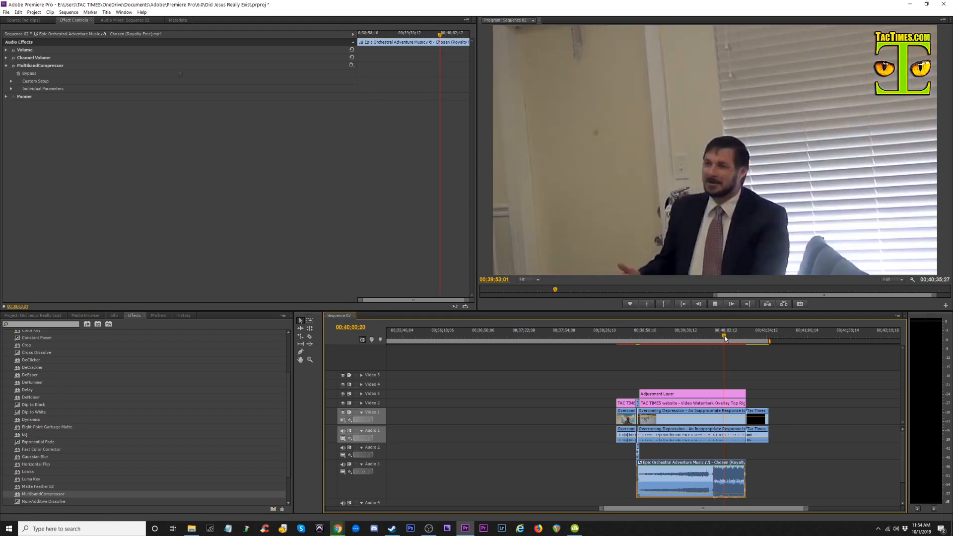
key("space")
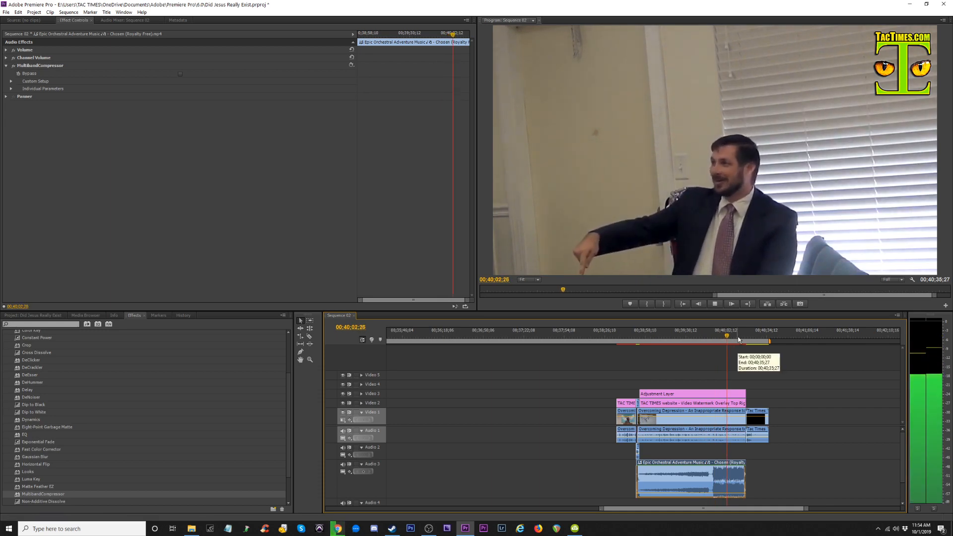
left_click(741, 337)
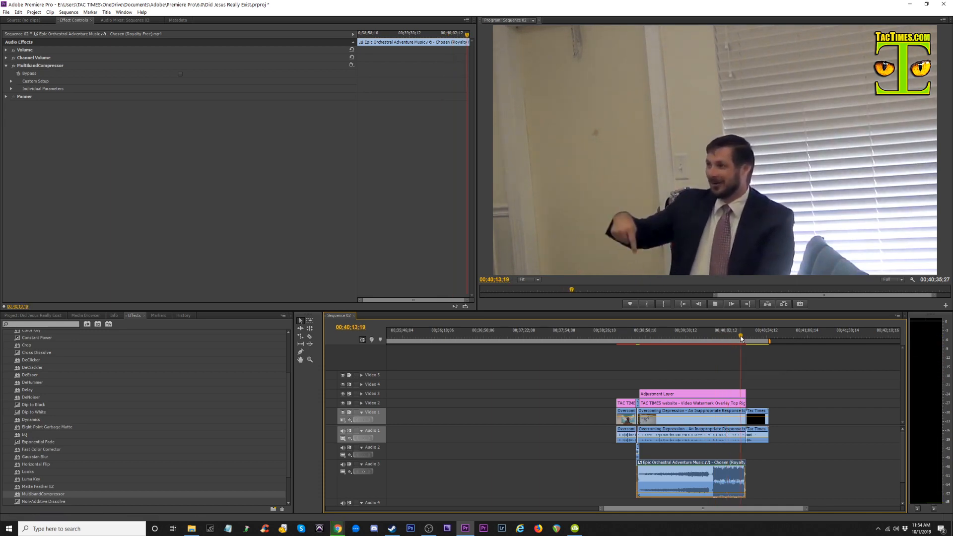
key("space")
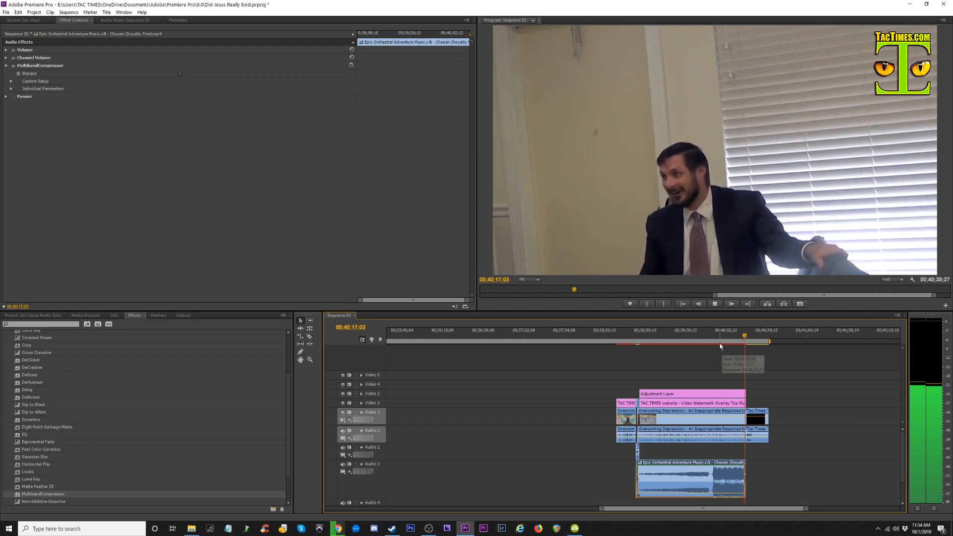
Play the mix from 00;39;18;09, and check the point near 00;39;50 where the Chosen music gets louder
left_click(671, 336)
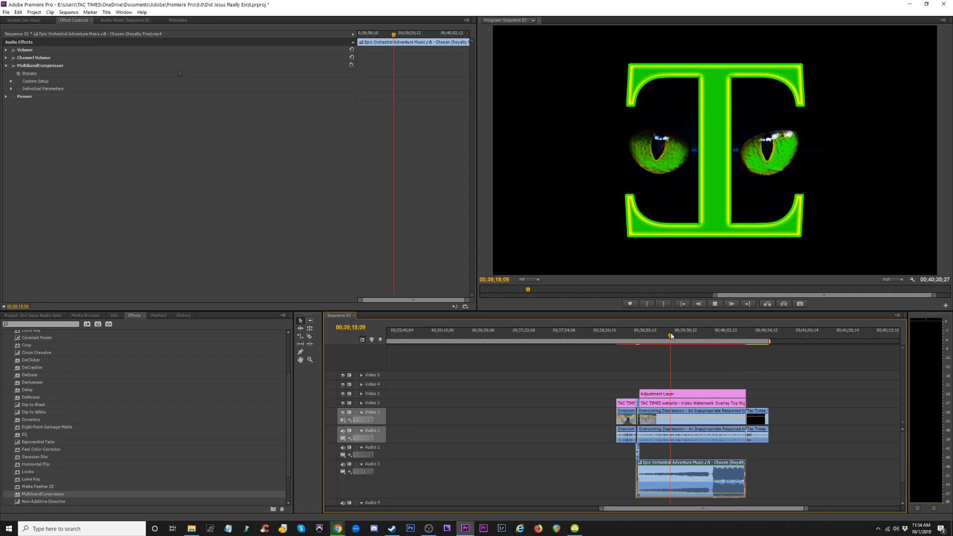
key("space")
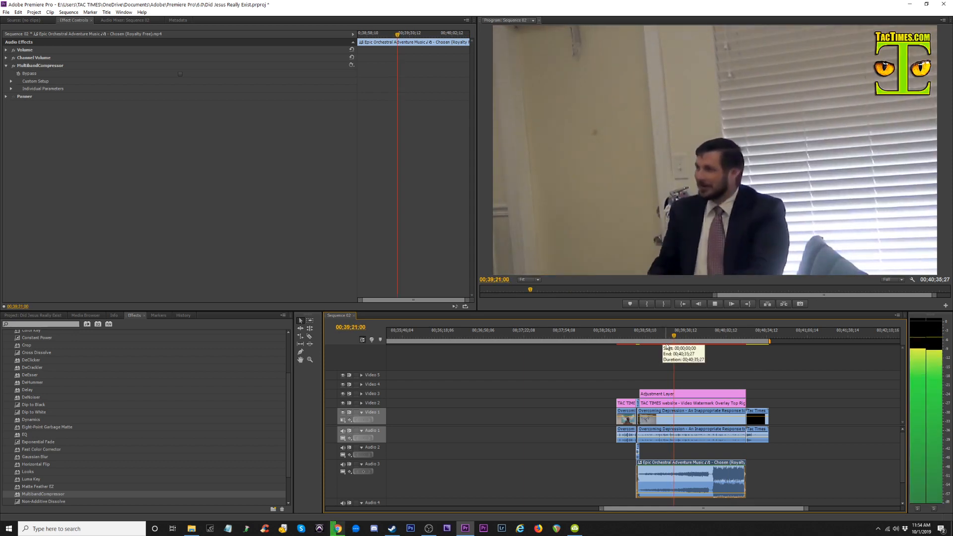
left_click(709, 337)
key("space")
key("space")
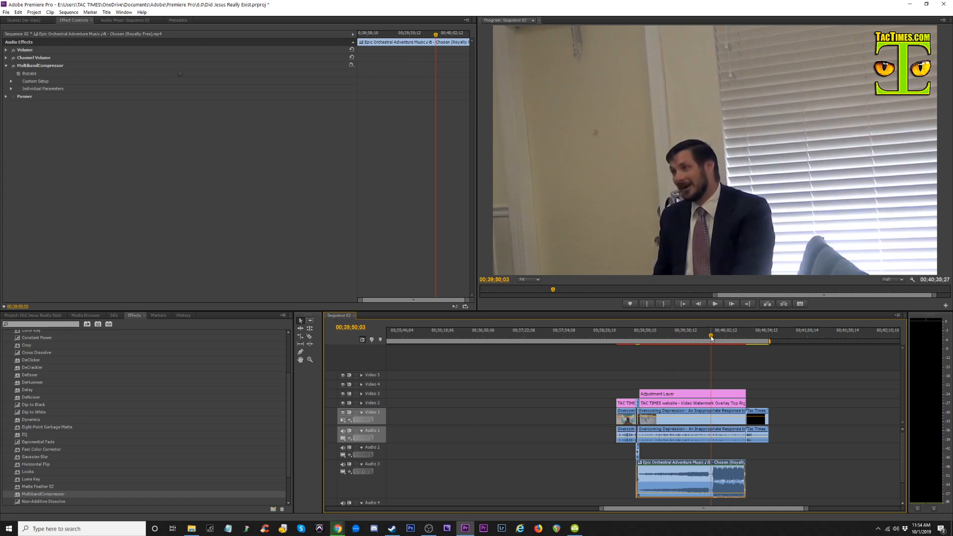
Split the Chosen music clip on Audio 3 at 00;39;49;15, in the quiet gap before the louder passage
key("equal")
key("equal")
key("equal")
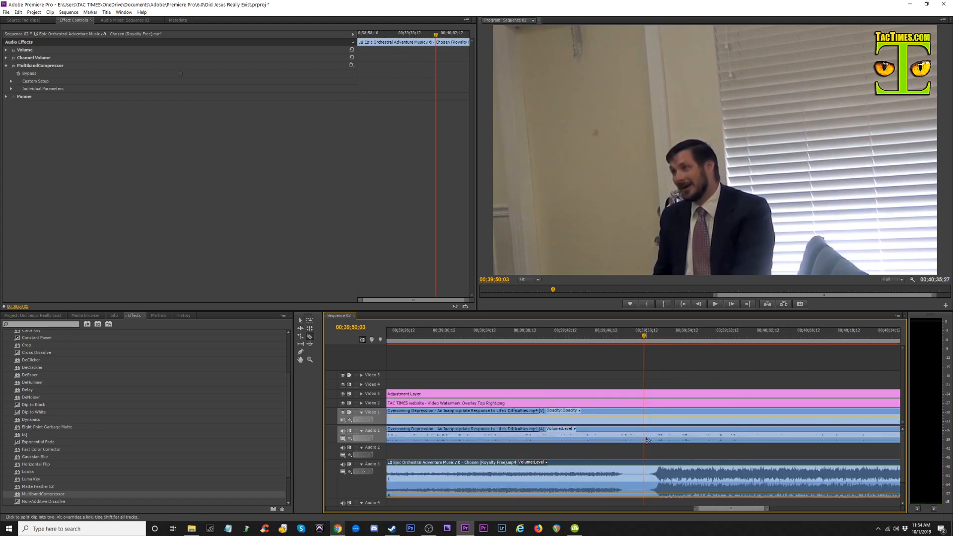
left_click_drag(640, 340, 637, 340)
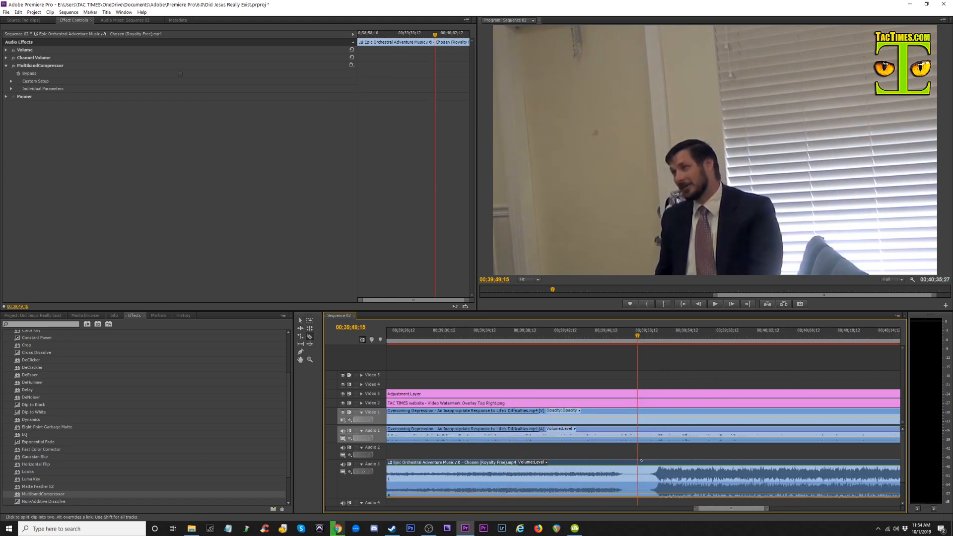
key("c")
left_click(640, 477)
Add a Constant Power crossfade over the cut in the Chosen music and extend it to 00;00;01;21
left_click_drag(654, 452, 619, 478)
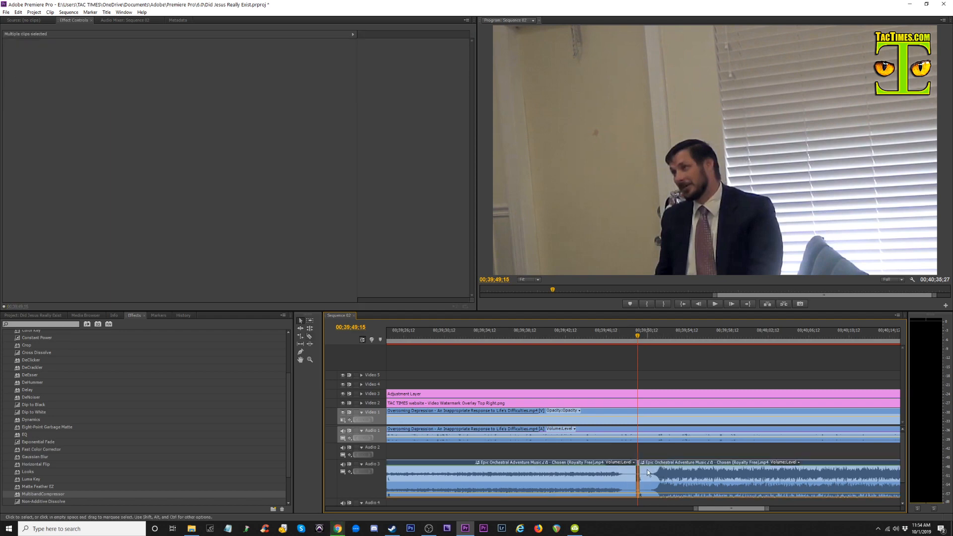
key("equal")
key("equal")
key("equal")
left_click_drag(652, 463, 708, 464)
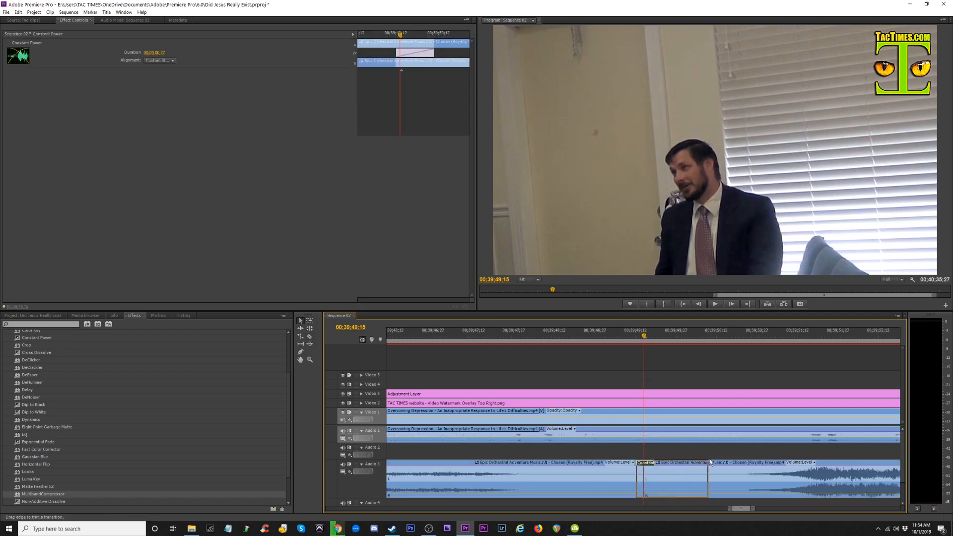
left_click_drag(633, 467, 570, 463)
key("minus")
key("minus")
key("minus")
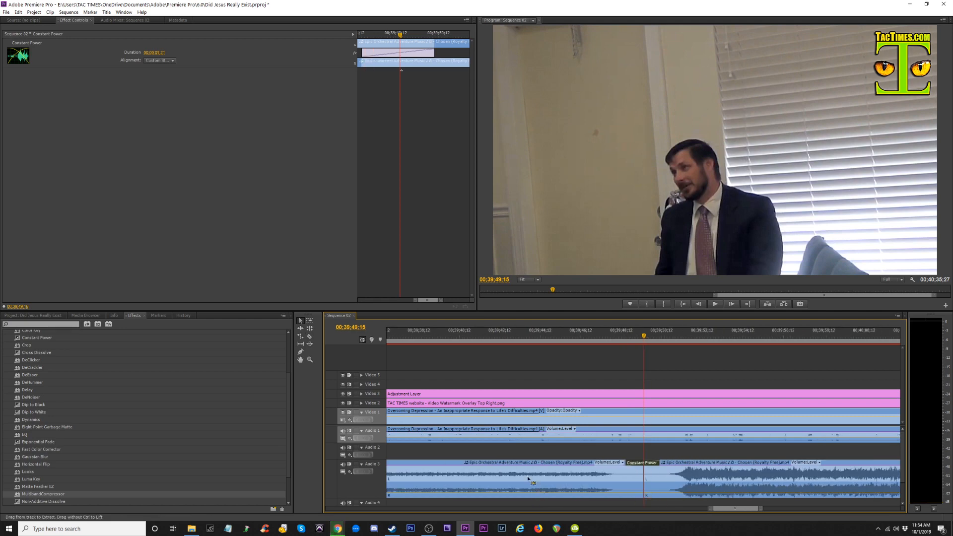
Lower the volume level of the Chosen music section before the cut slightly while playing that part of the sermon
left_click(470, 336)
left_click_drag(502, 490, 502, 494)
left_click(509, 461)
key("minus")
key("minus")
key("minus")
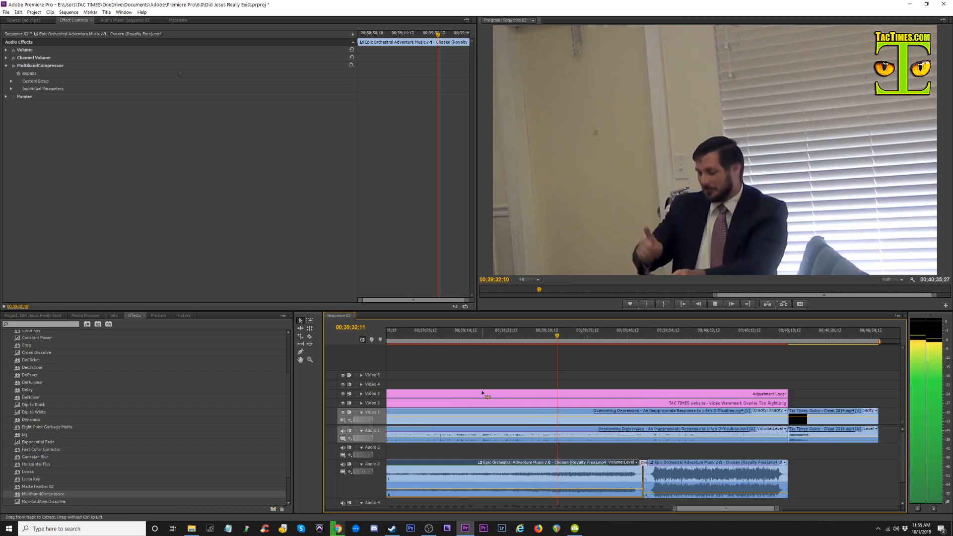
key("equal")
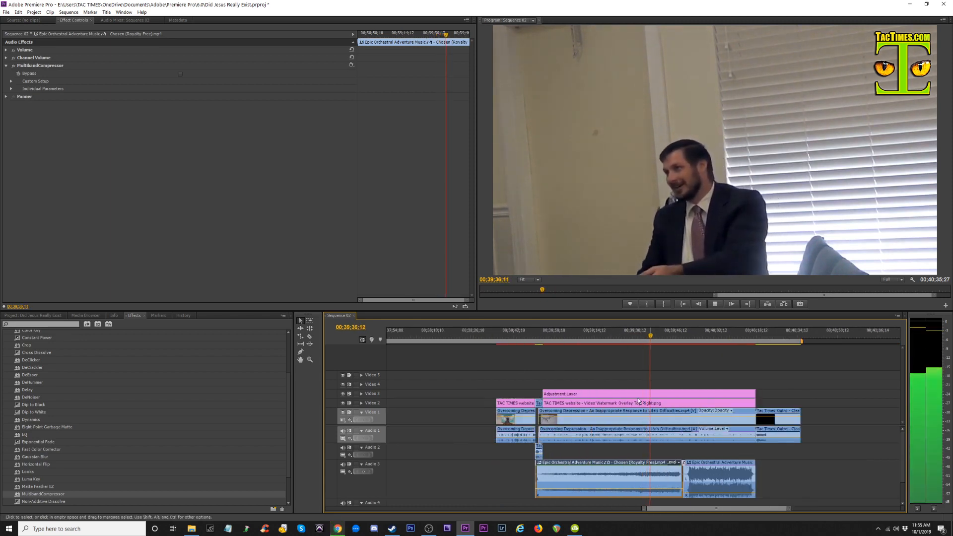
Play the sermon with the first music section from 00;39;02;08 and again from 00;39;27;08 to judge the balance
left_click(564, 337)
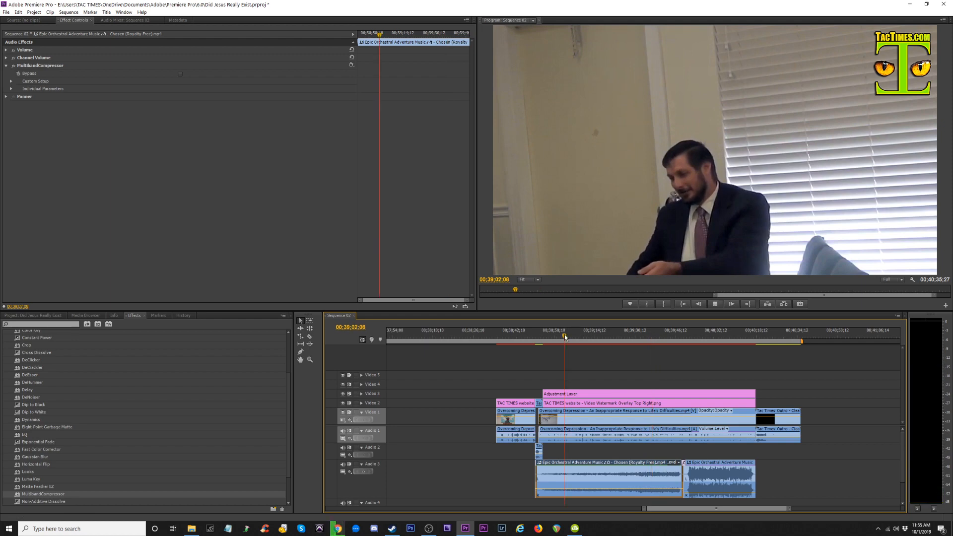
key("space")
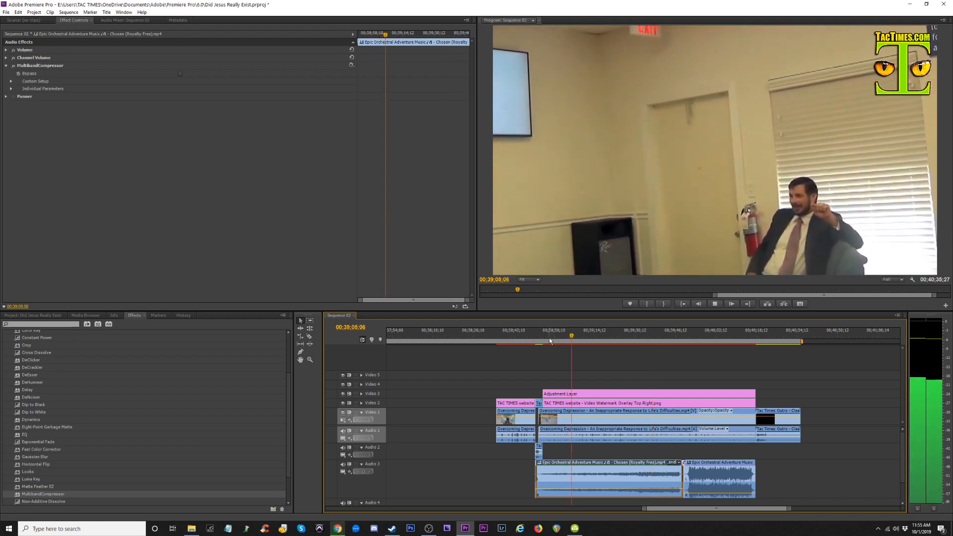
left_click(548, 339)
left_click(628, 337)
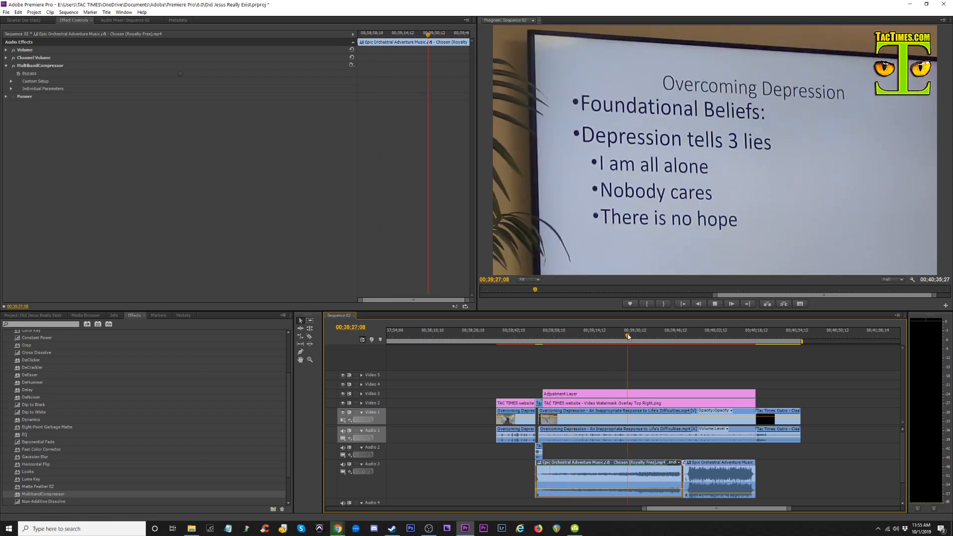
key("space")
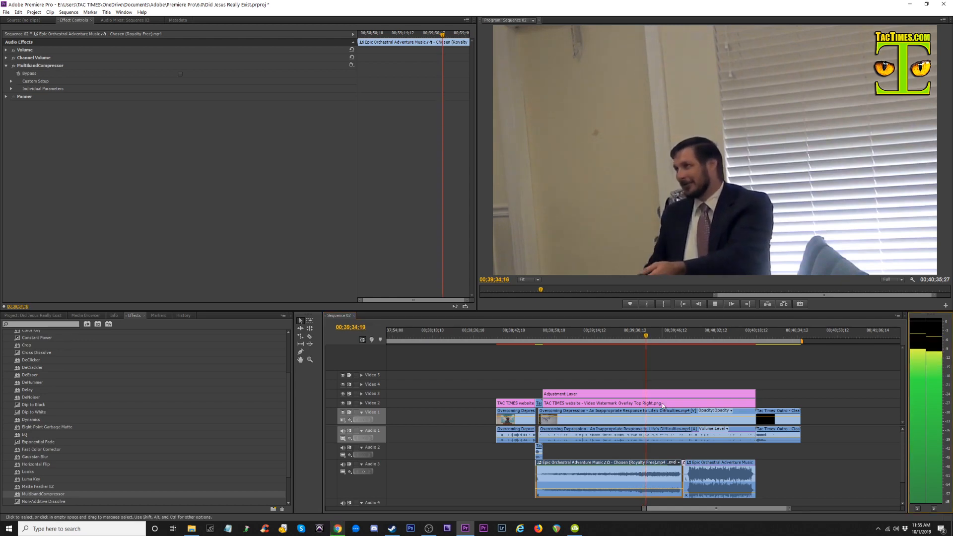
Adjust the volume level of the music section before the cut again and play the result from 00;39;35;25
key("space")
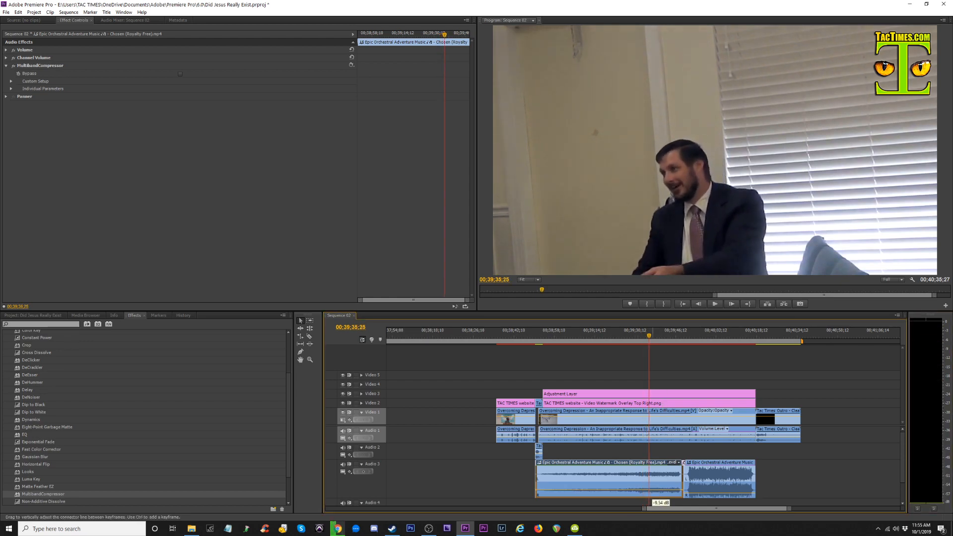
key("space")
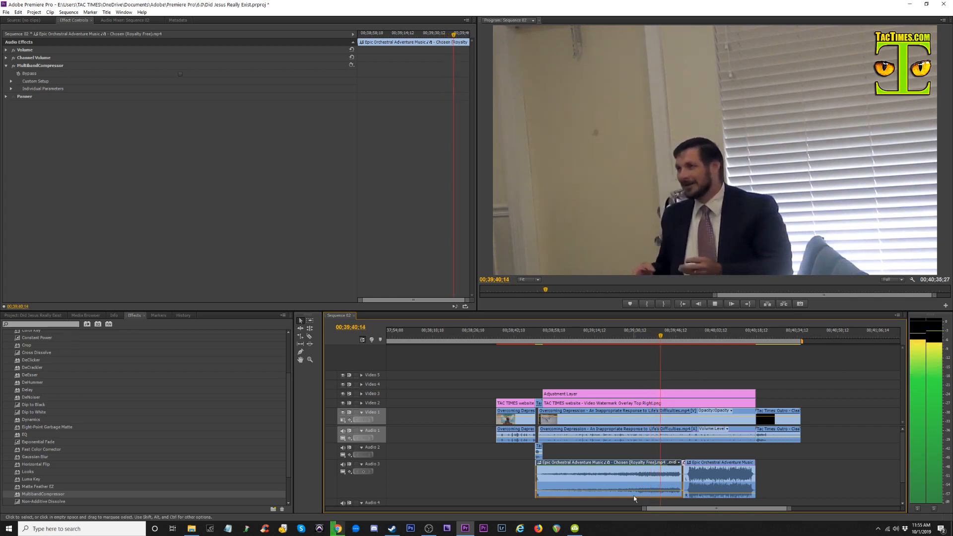
key("space")
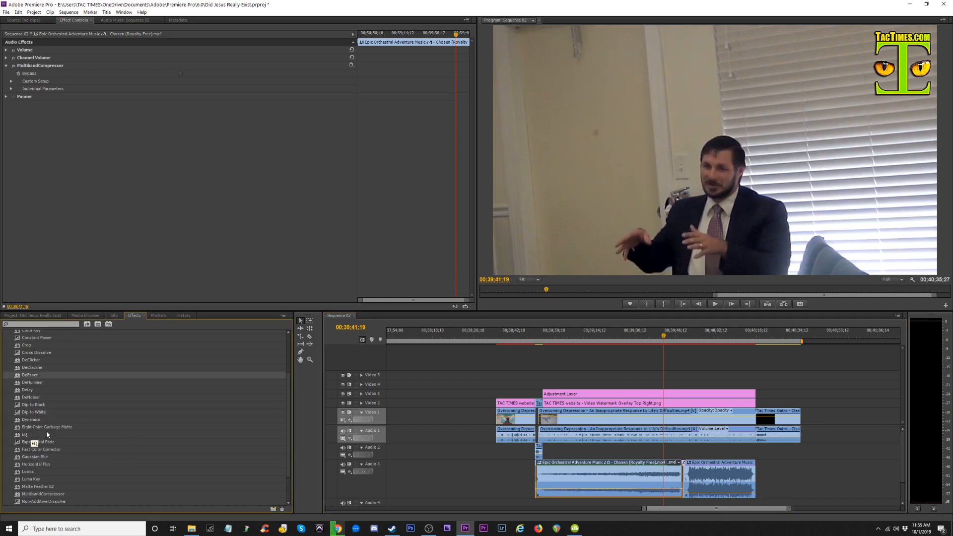
Try the EQ effect with the 1940 preset on the music section before the cut
left_click_drag(33, 437, 129, 110)
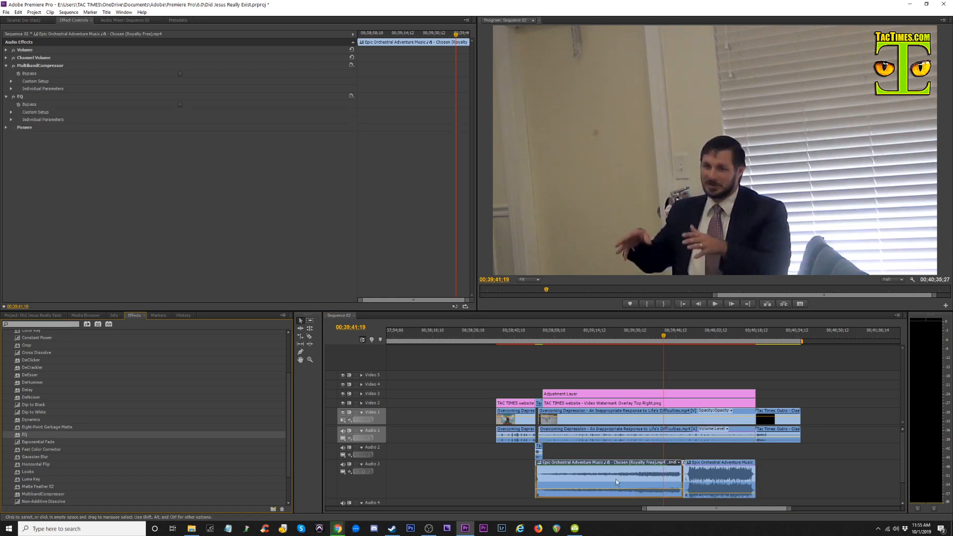
left_click(349, 97)
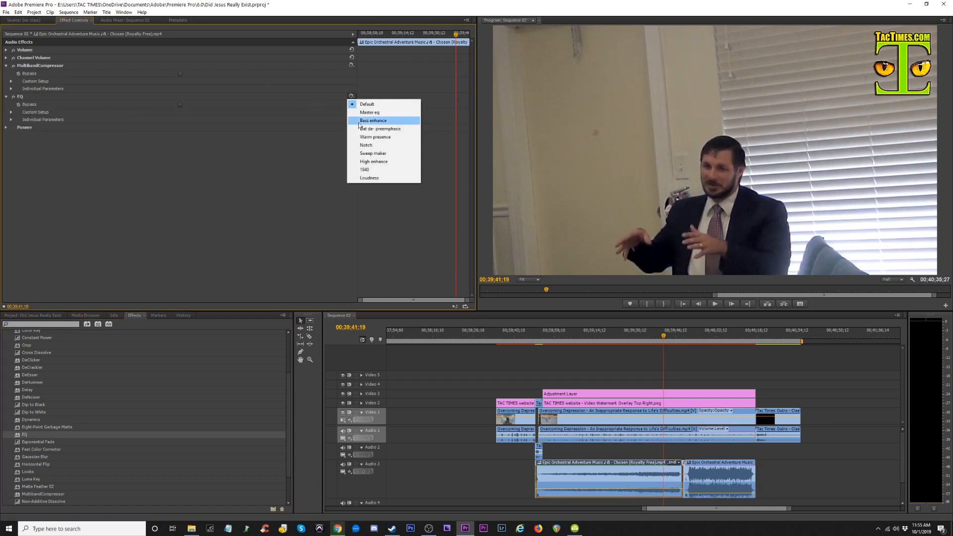
left_click(366, 170)
Play several spots before and after the music cut, including 00;39;43, to compare the equalized and unequalized sections
left_click(634, 331)
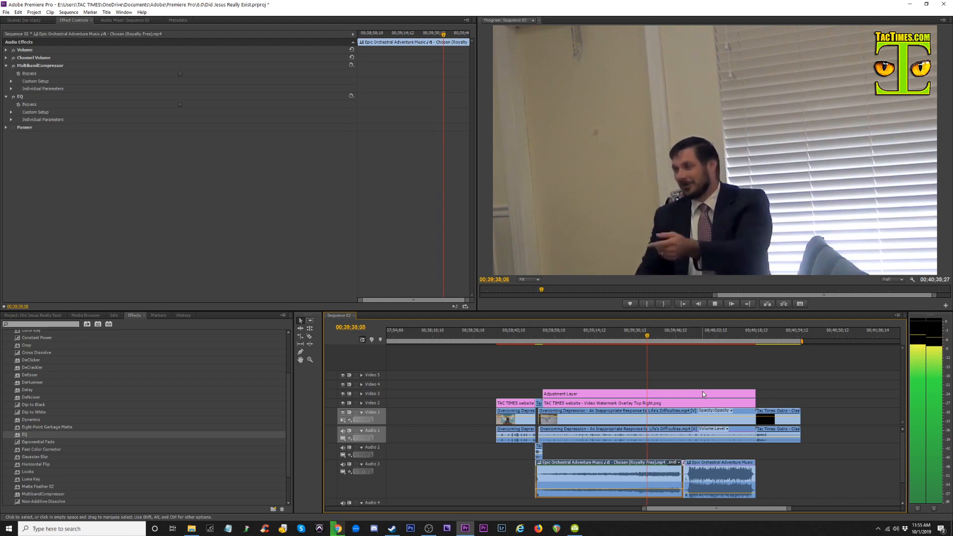
key("space")
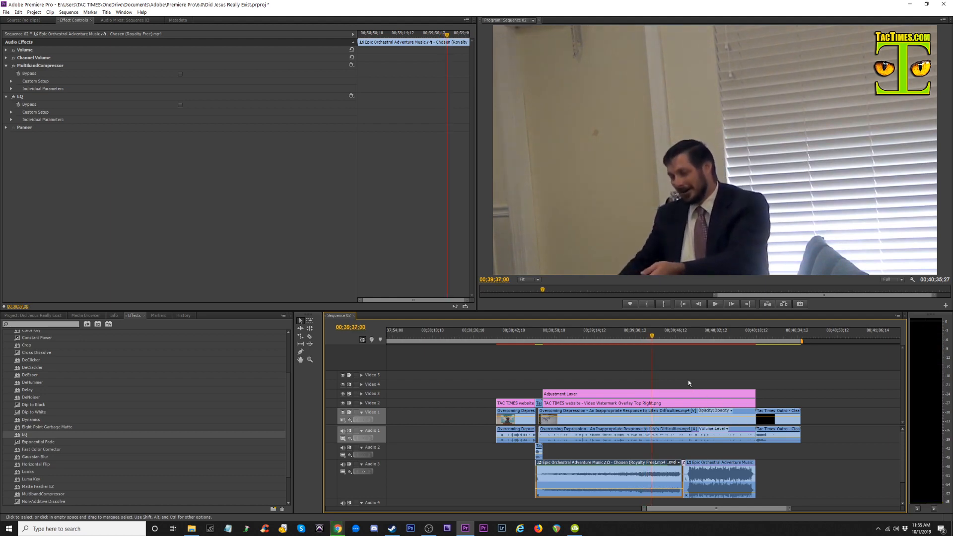
left_click(667, 335)
key("space")
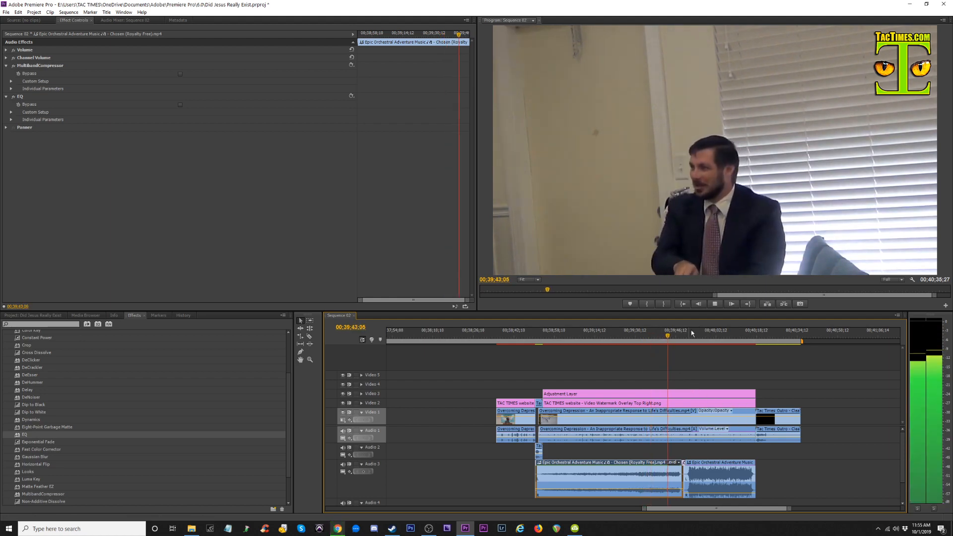
key("space")
left_click(698, 333)
key("space")
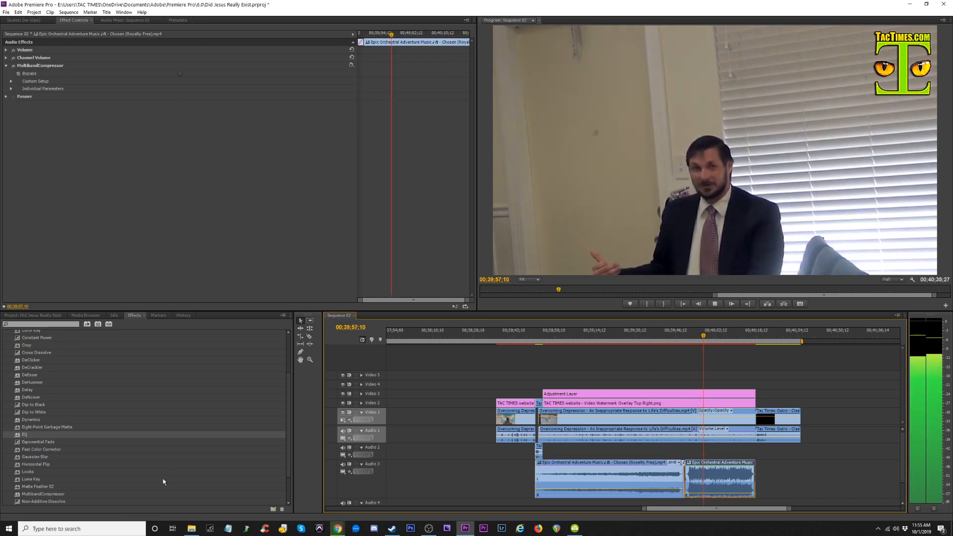
Delete the EQ effect from the music section before the cut
left_click(597, 453)
left_click(600, 466)
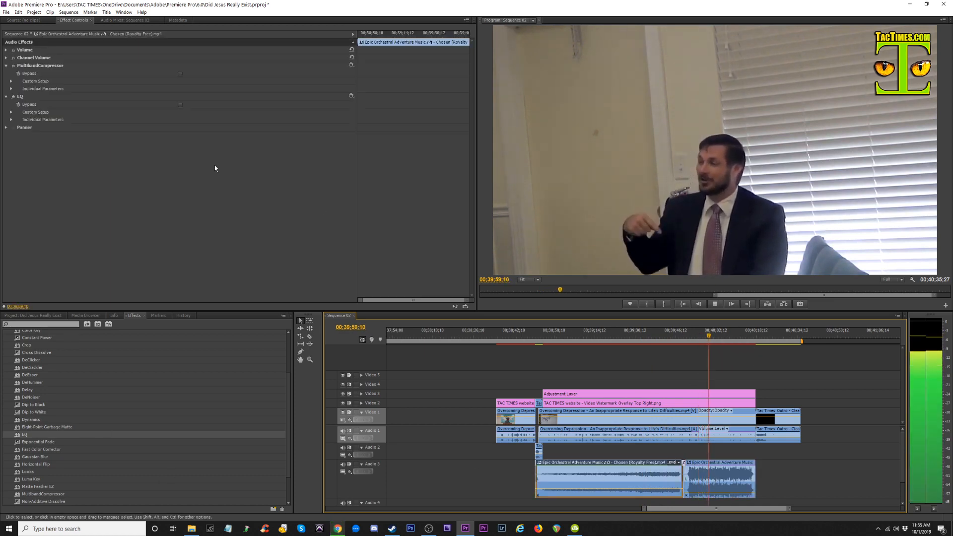
left_click(27, 96)
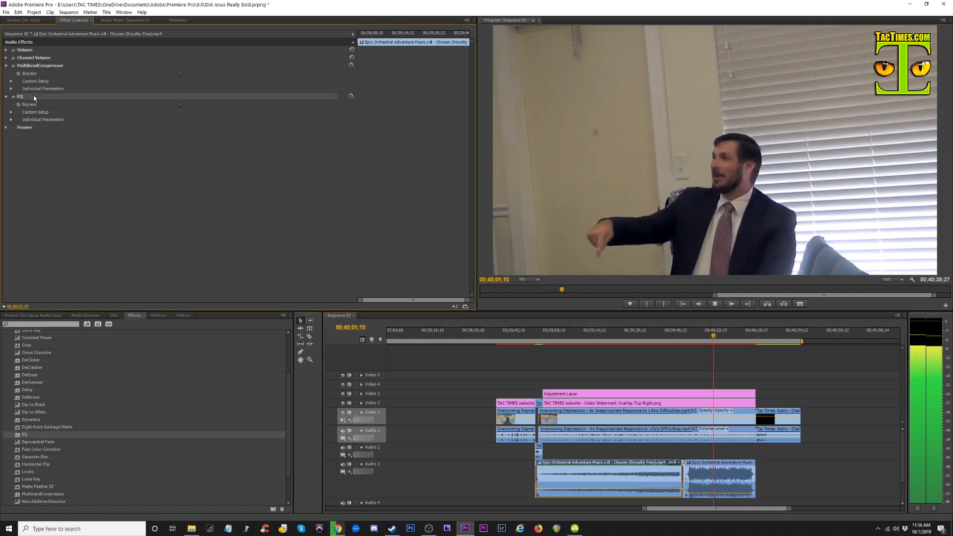
key("Delete")
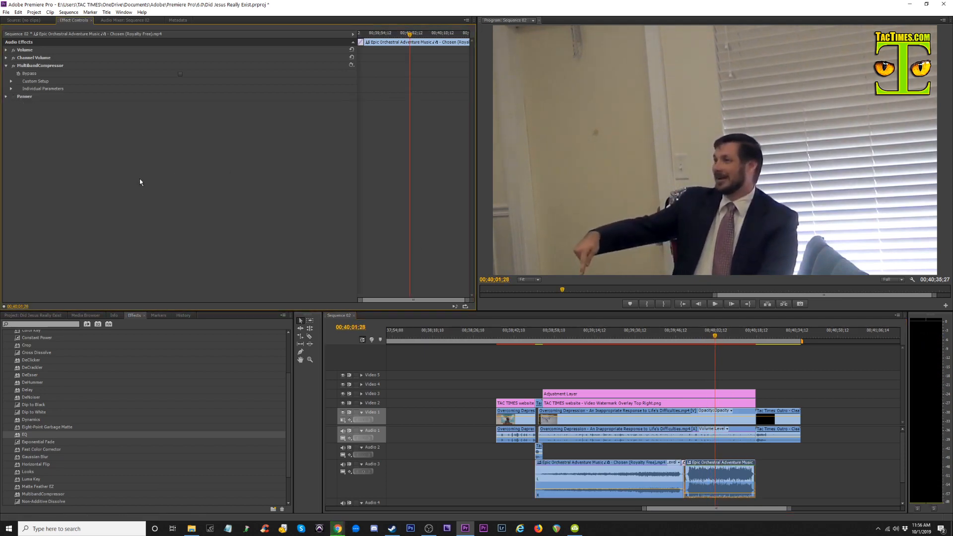
Try the EQ effect on the music section after the cut during playback, and remove it again
key("ctrl+z")
key("space")
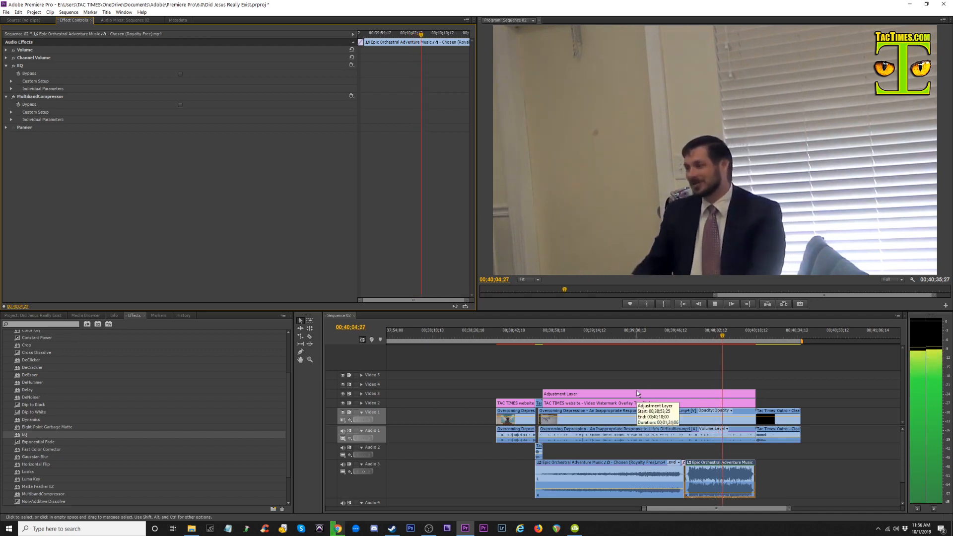
key("space")
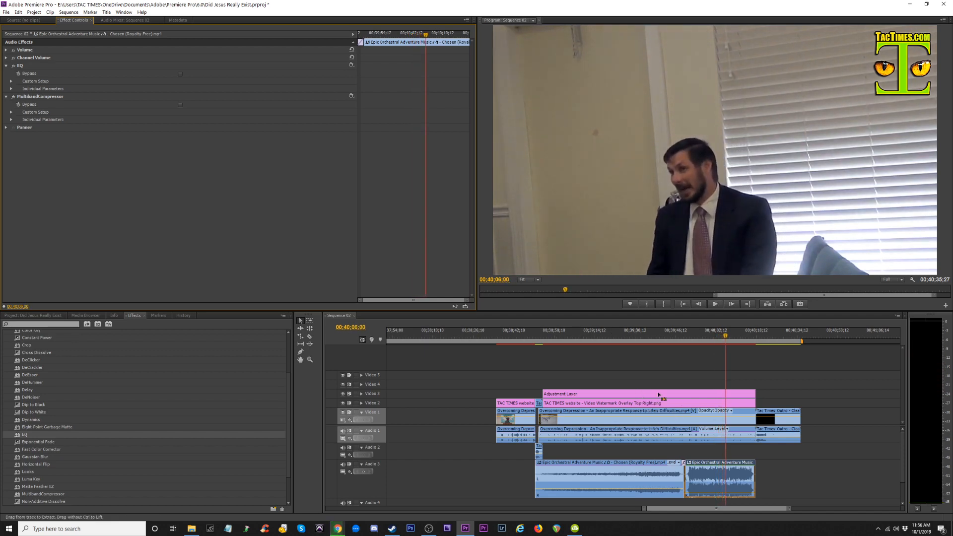
key("ctrl+shift+z")
Play the music after the cut, and replay the crossfade from 00;39;48;00 and slightly earlier to check the transition
key("space")
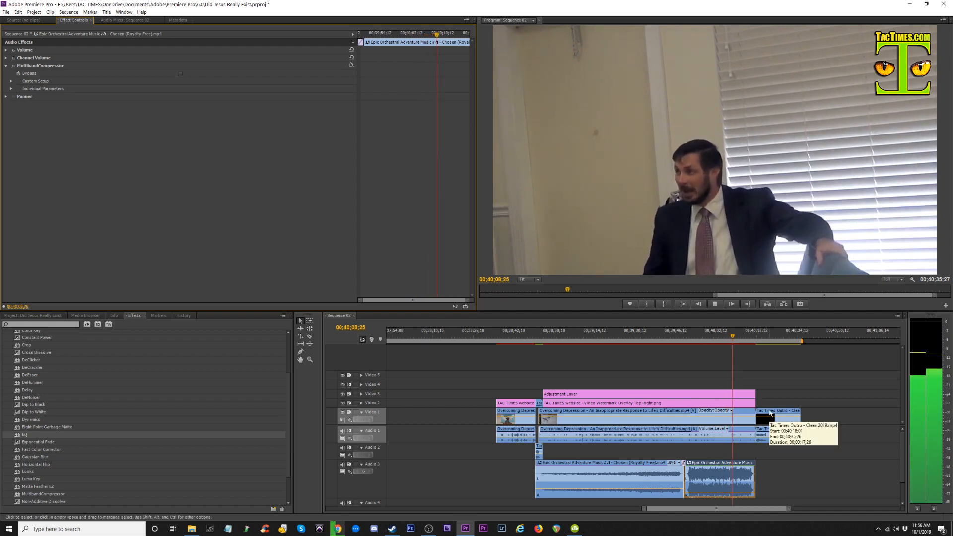
left_click(680, 335)
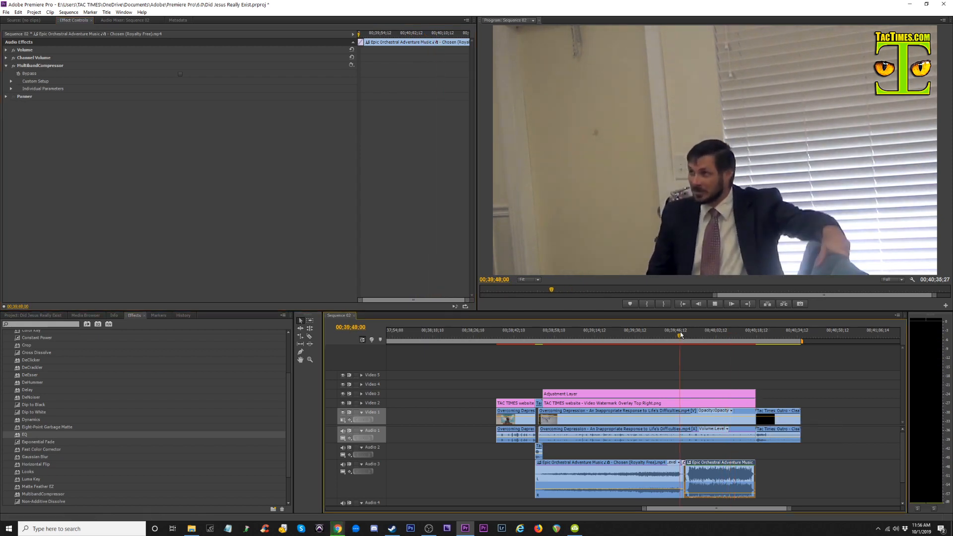
key("space")
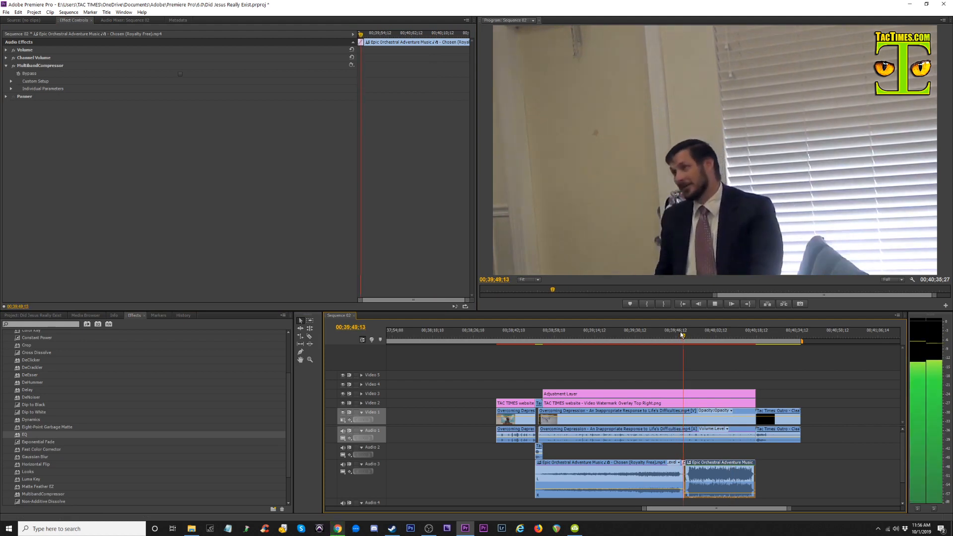
left_click(672, 335)
left_click_drag(672, 335, 676, 338)
key("space")
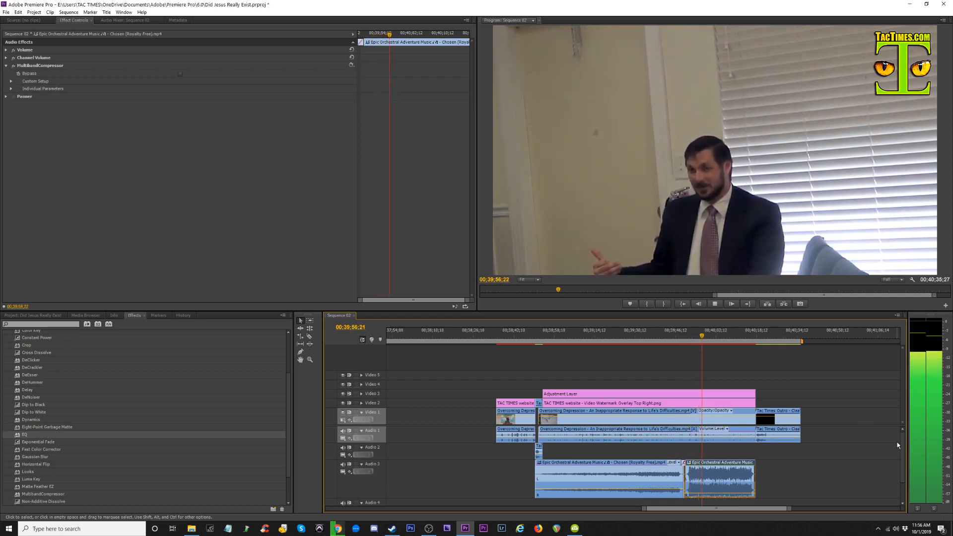
Play the ending from 00;40;07;13 into the outro and show the whole sequence in the timeline
left_click(730, 334)
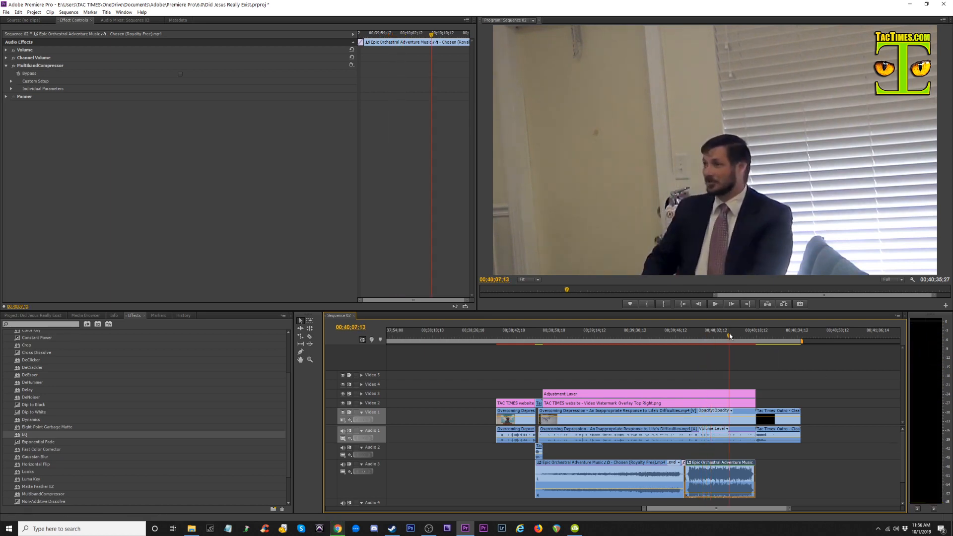
key("space")
key("minus")
key("minus")
key("minus")
key("minus")
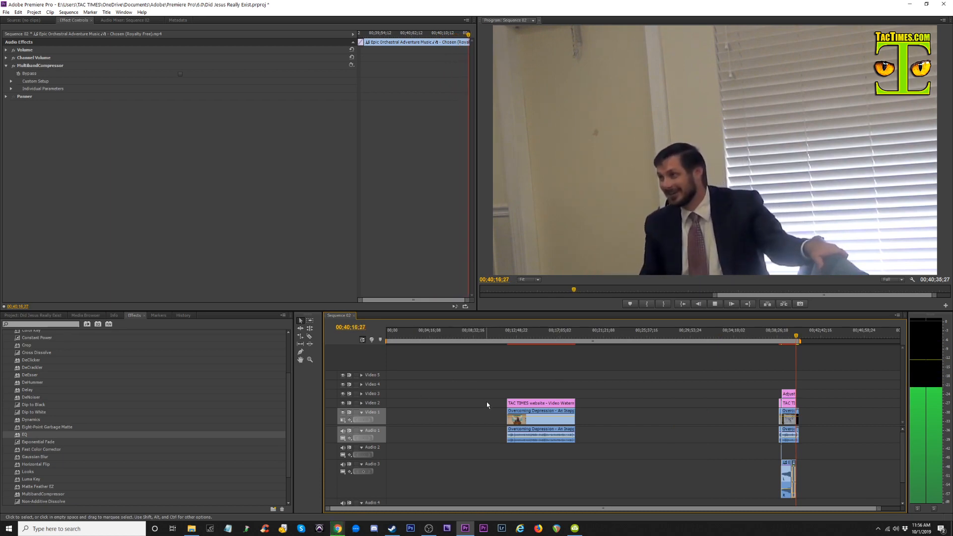
key("space")
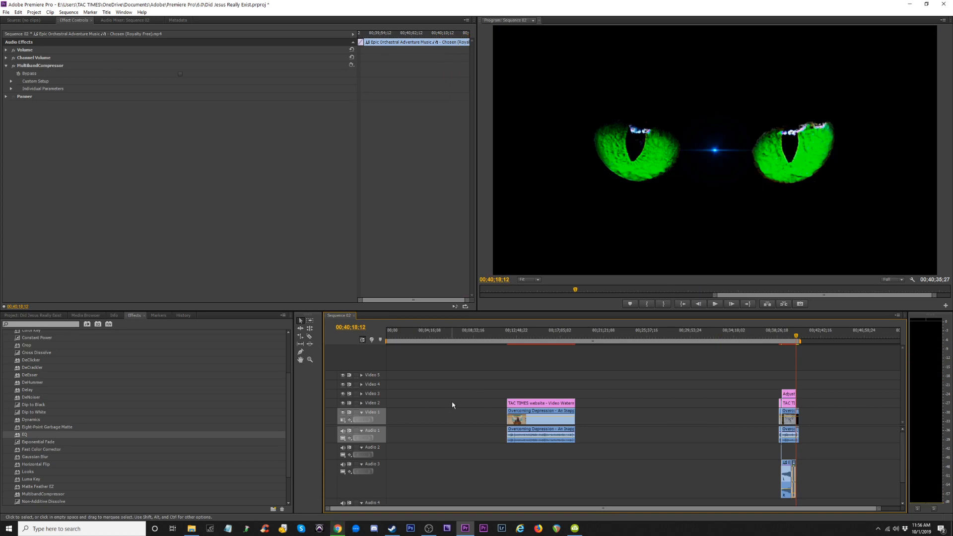
Ripple-delete the empty gap before the first clip and the gap between the first clip and the closing segment
left_click(453, 403)
key("Delete")
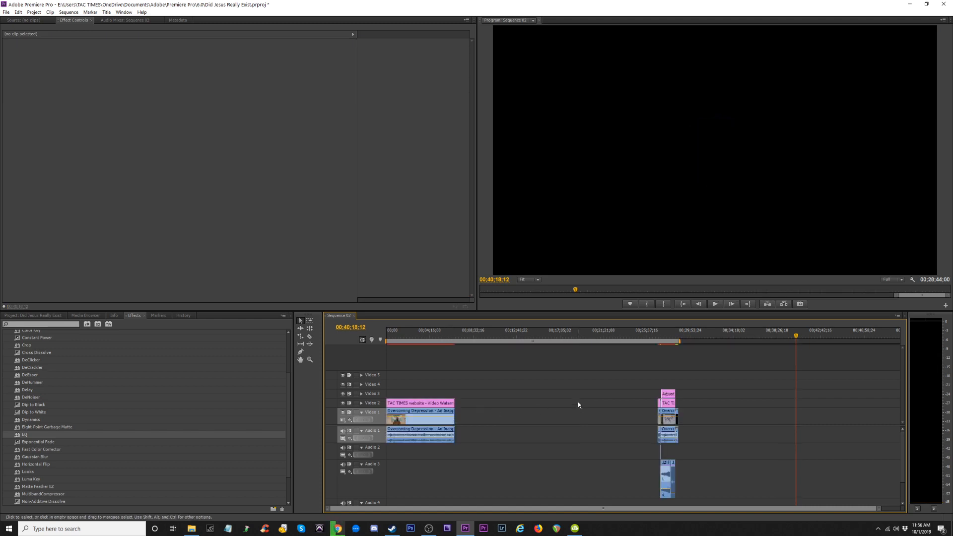
left_click(577, 402)
key("Delete")
left_click(452, 338)
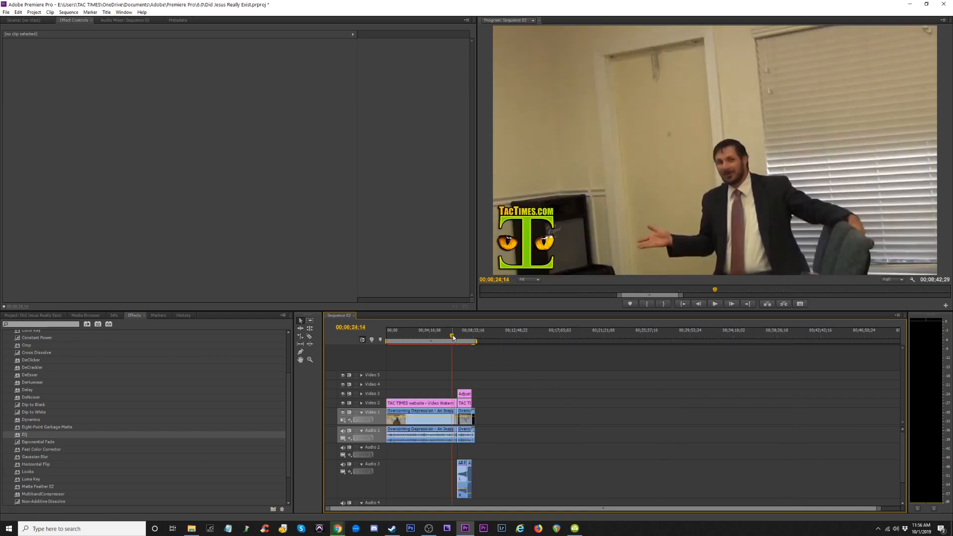
Move all closing segment clips about 15 seconds later to open a gap after the first clip
key("=")
key("=")
left_click_drag(841, 373, 676, 496)
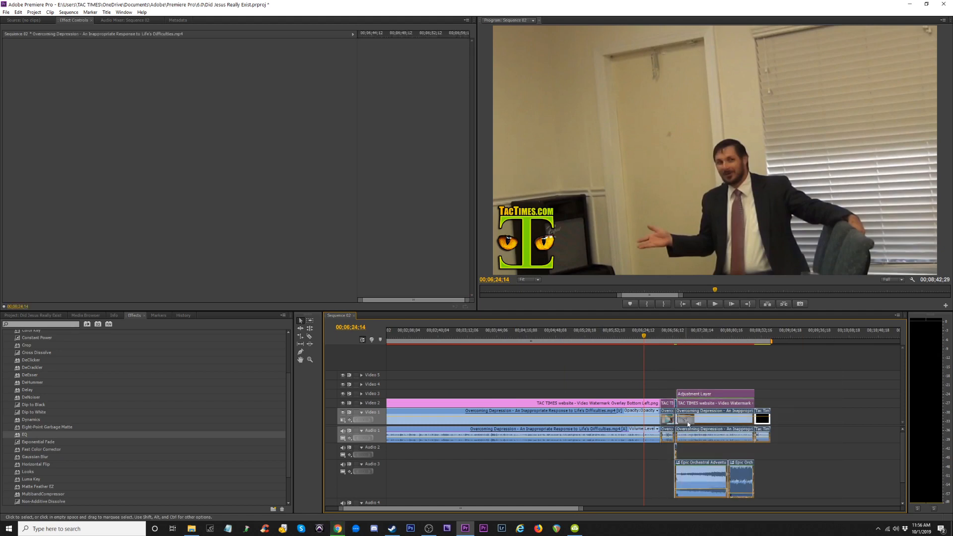
left_click_drag(701, 395, 714, 390)
left_click(680, 366)
key("minus")
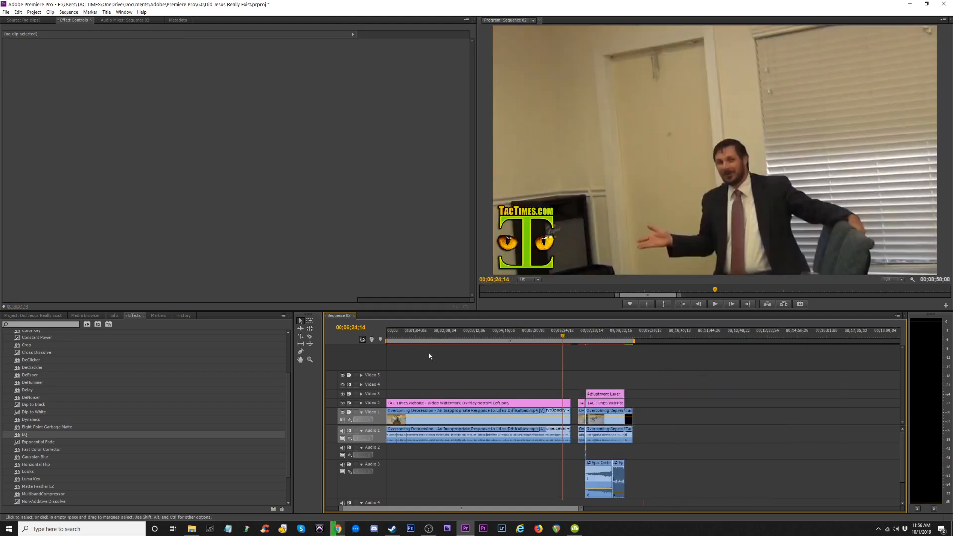
Set the start of the work area to the beginning of the closing segment
left_click_drag(387, 341, 493, 343)
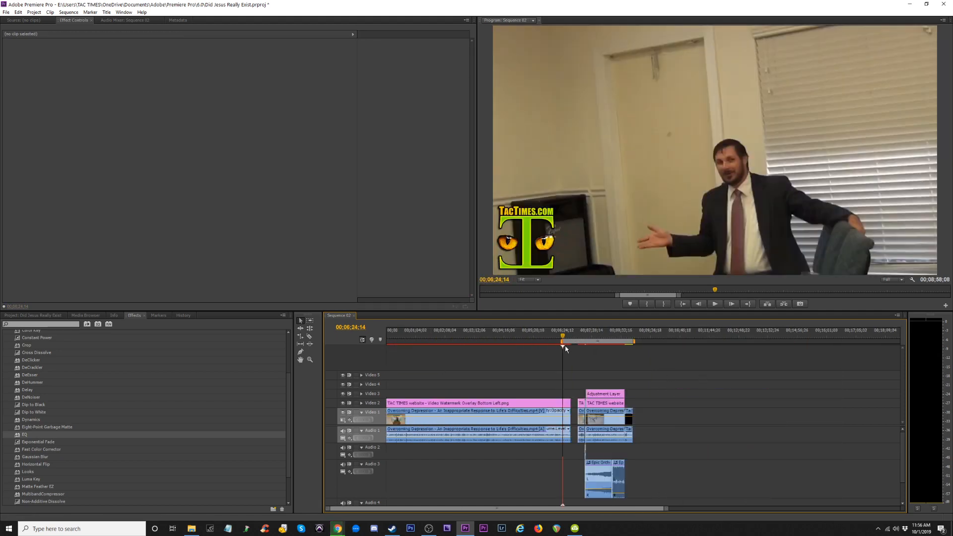
left_click_drag(565, 349, 579, 346)
left_click(587, 336)
key("equal")
key("equal")
key("equal")
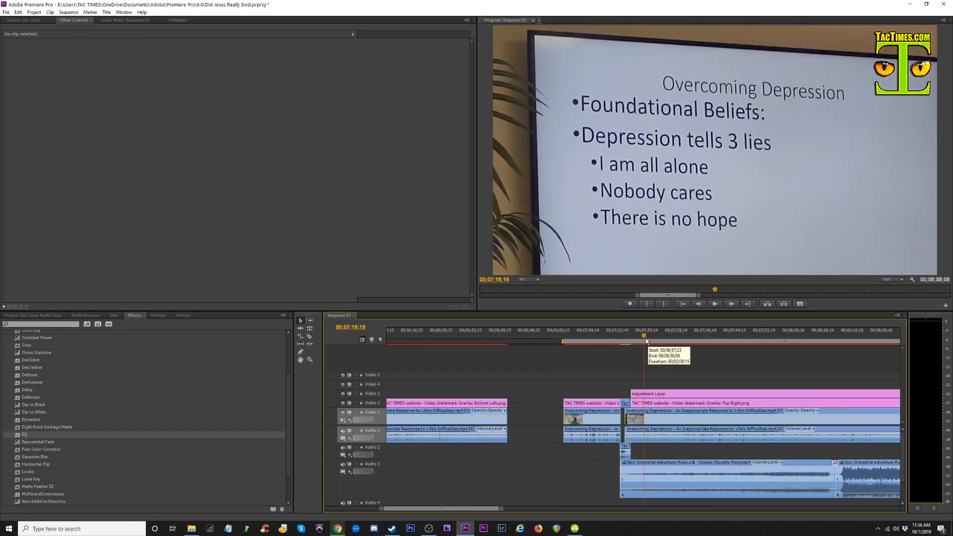
left_click(741, 335)
key("minus")
key("minus")
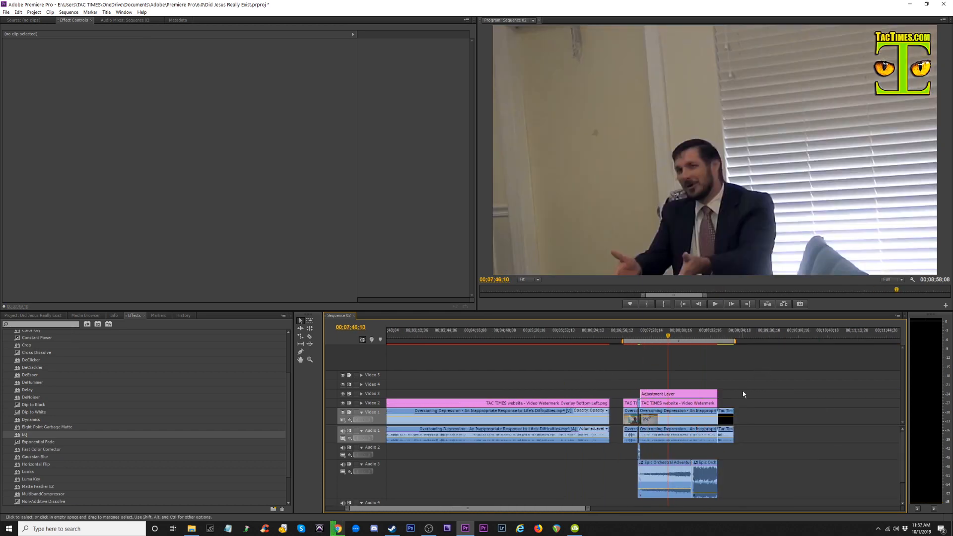
Move the closing segment about 55 seconds later with its video clips one track up, and fit the work area around it
left_click_drag(774, 351, 620, 492)
left_click_drag(677, 395, 729, 386)
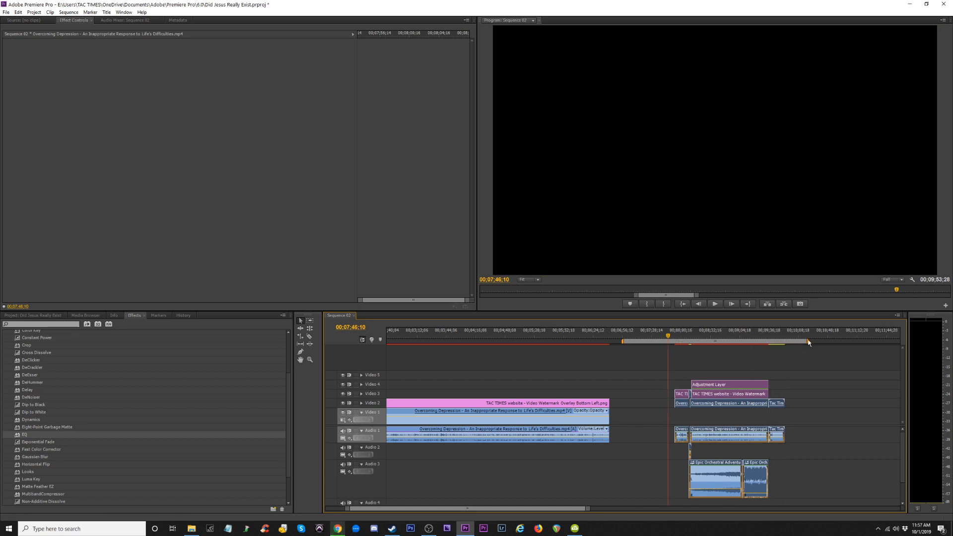
left_click_drag(623, 340, 674, 342)
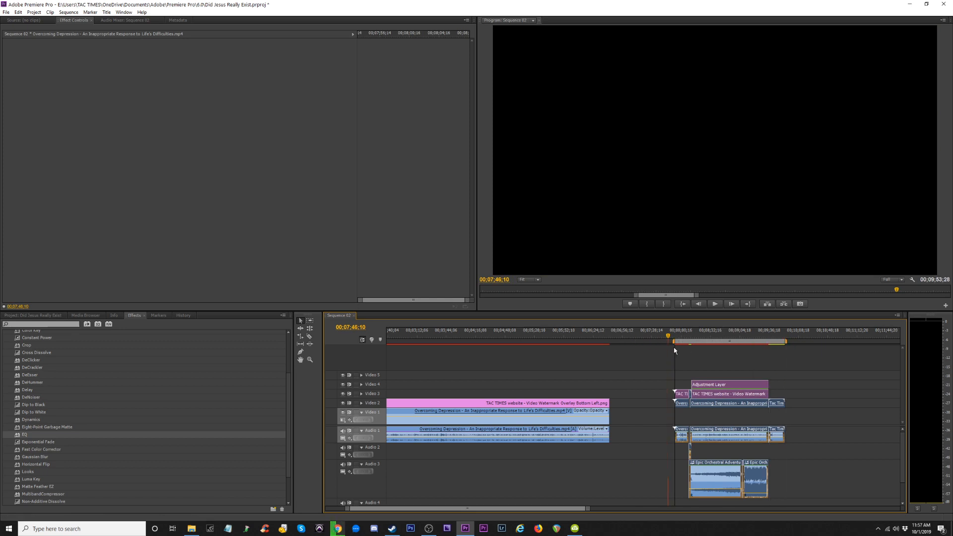
left_click(712, 335)
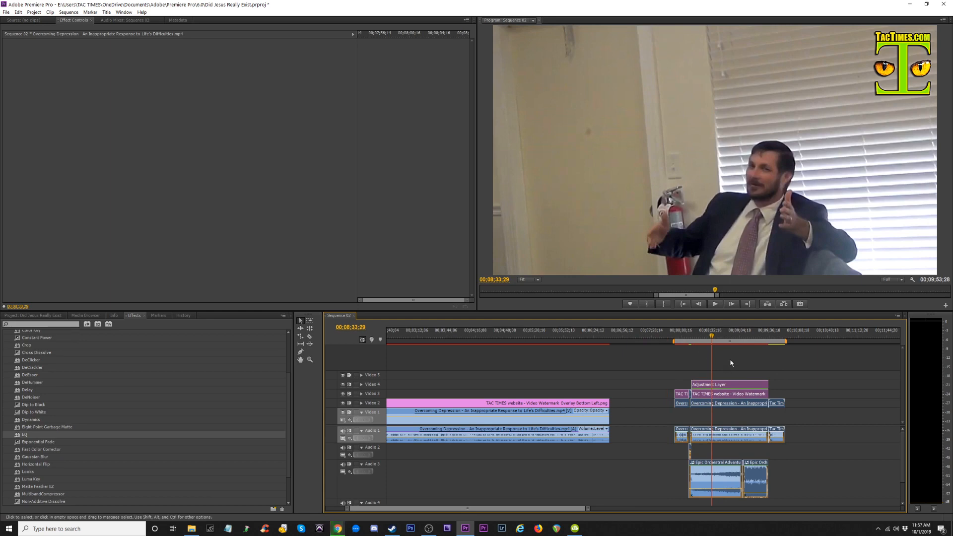
Copy the adjustment layer and top-right watermark above the first clip, and extend both copies to cover its full length
left_click(733, 363)
left_click_drag(720, 364, 737, 392)
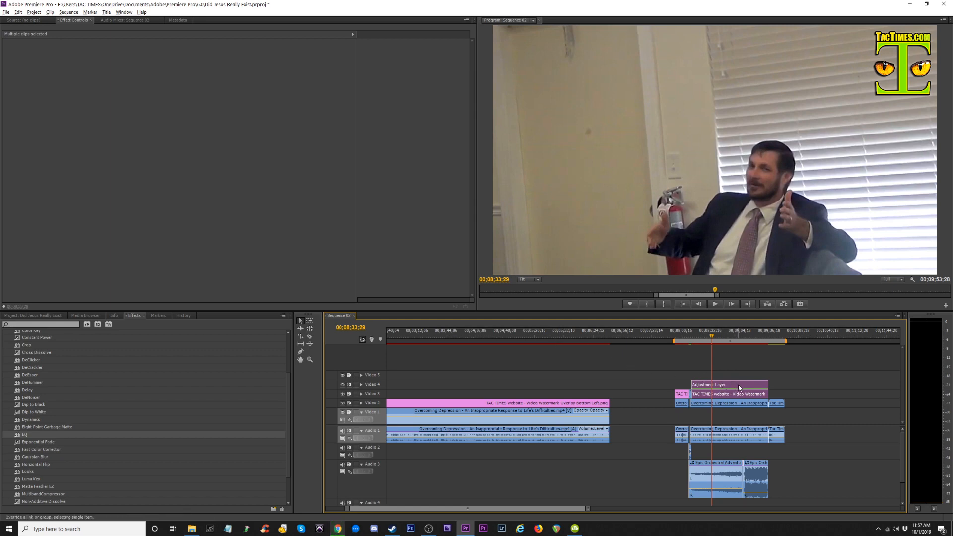
left_click_drag(738, 385, 585, 388)
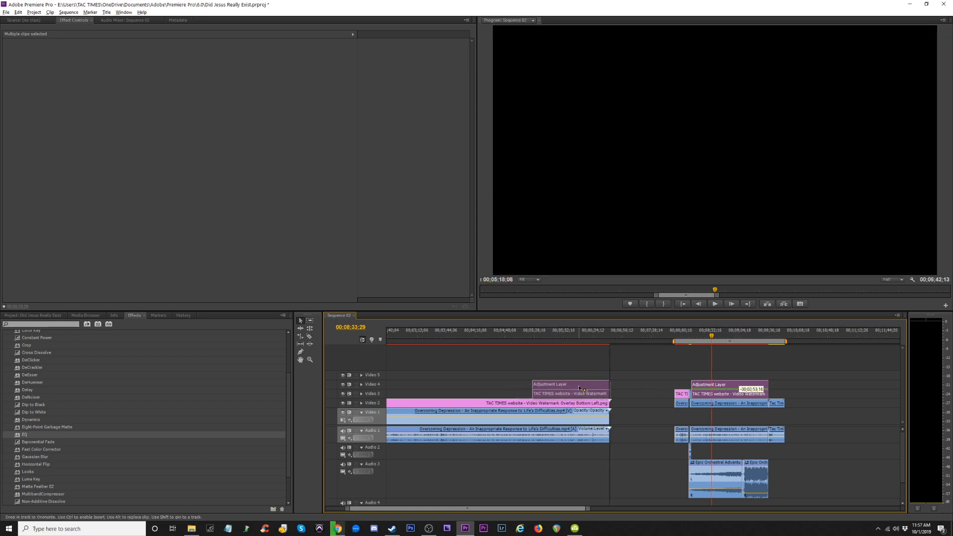
left_click_drag(511, 362, 326, 377)
key("minus")
key("minus")
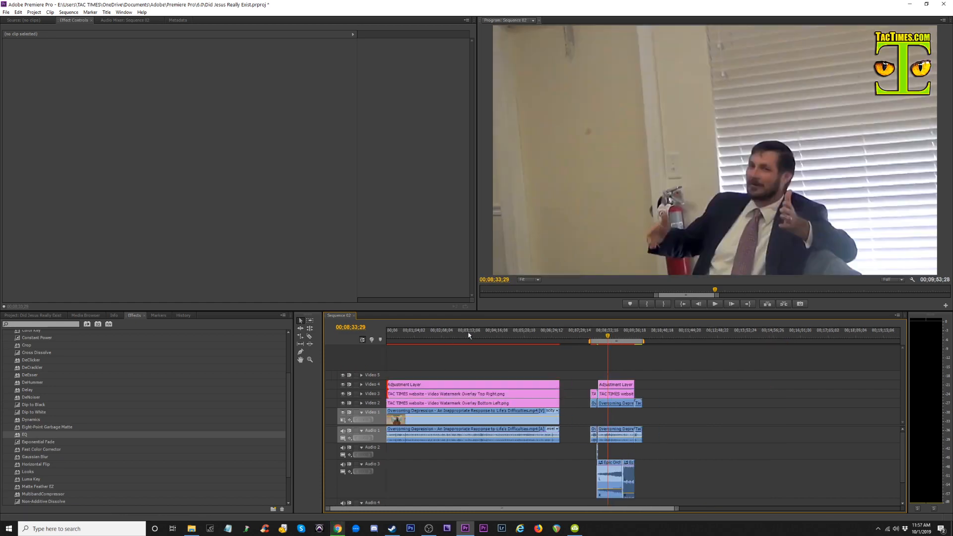
Copy the Tac Times outro clip to the end of the first segment and play the sequence from its start
mouse_move(468, 334)
left_mouse_down()
mouse_move(458, 337)
mouse_move(467, 338)
left_mouse_up()
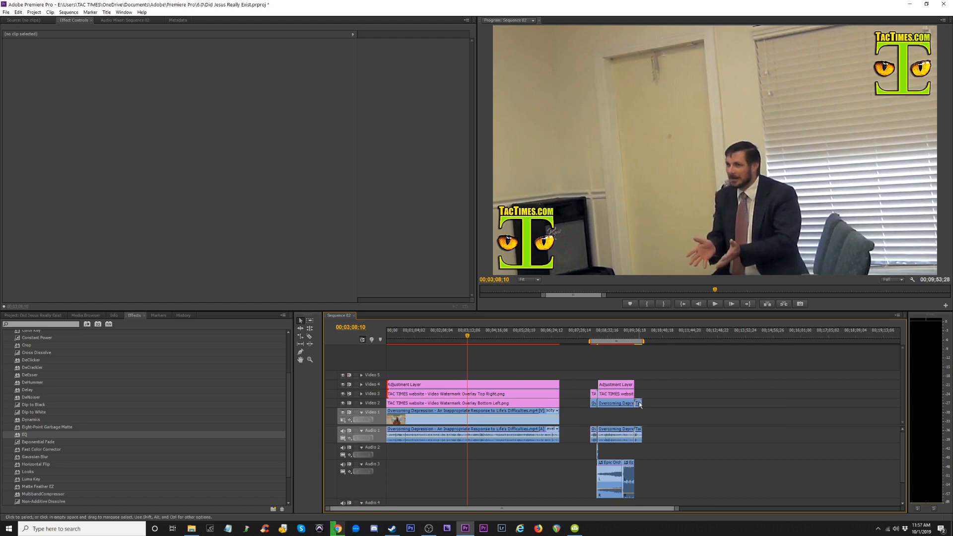
left_click_drag(639, 404, 567, 402)
key("space")
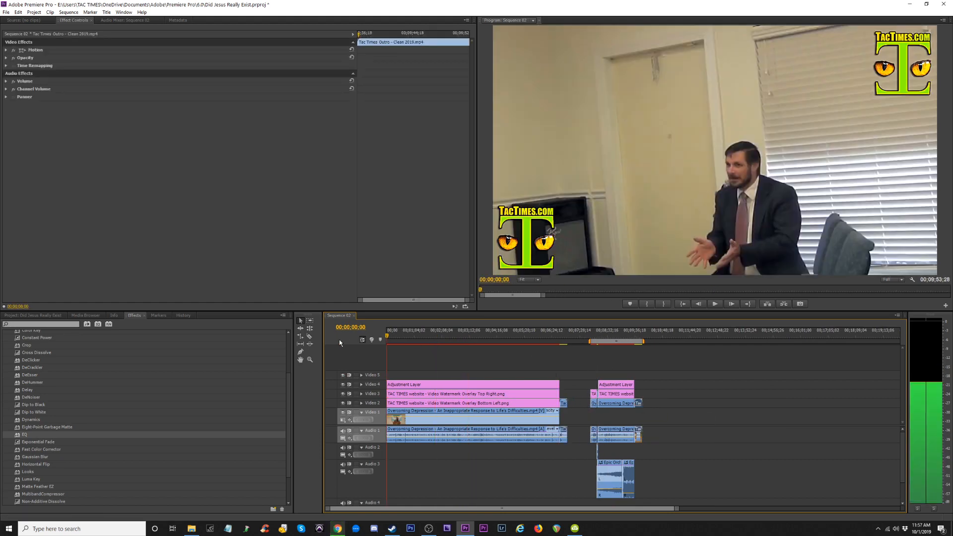
key("Home")
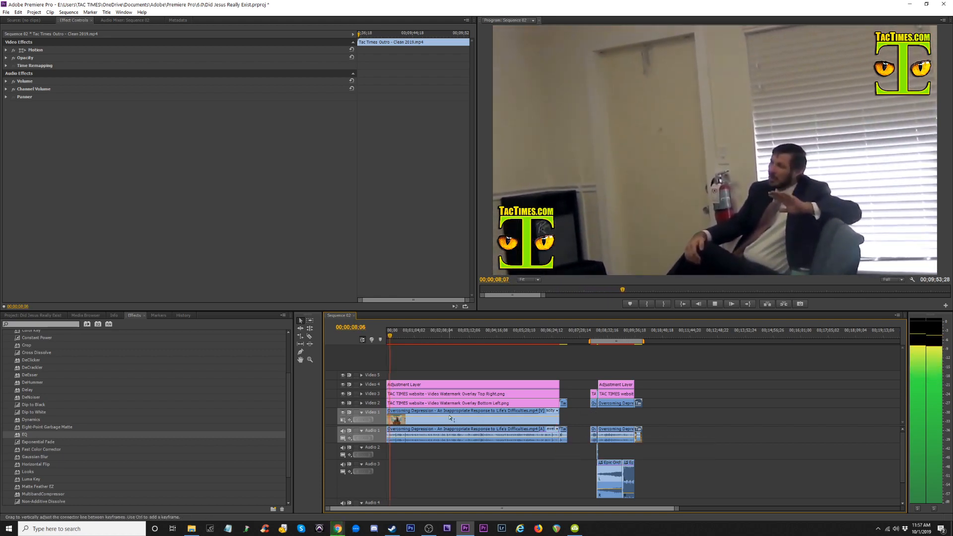
Delete the first segment's bottom-left watermark and move its adjustment layer and top-right watermark down one track
left_click(469, 404)
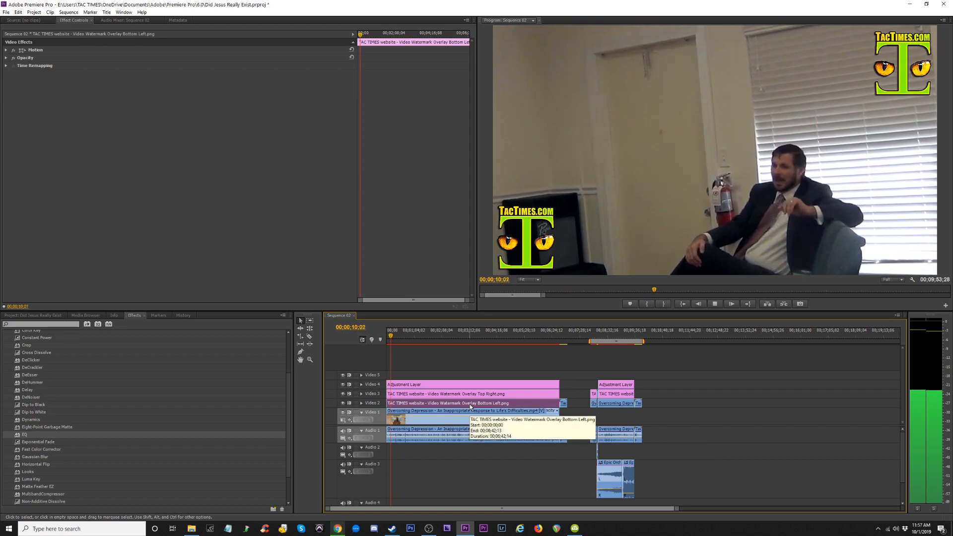
key("Delete")
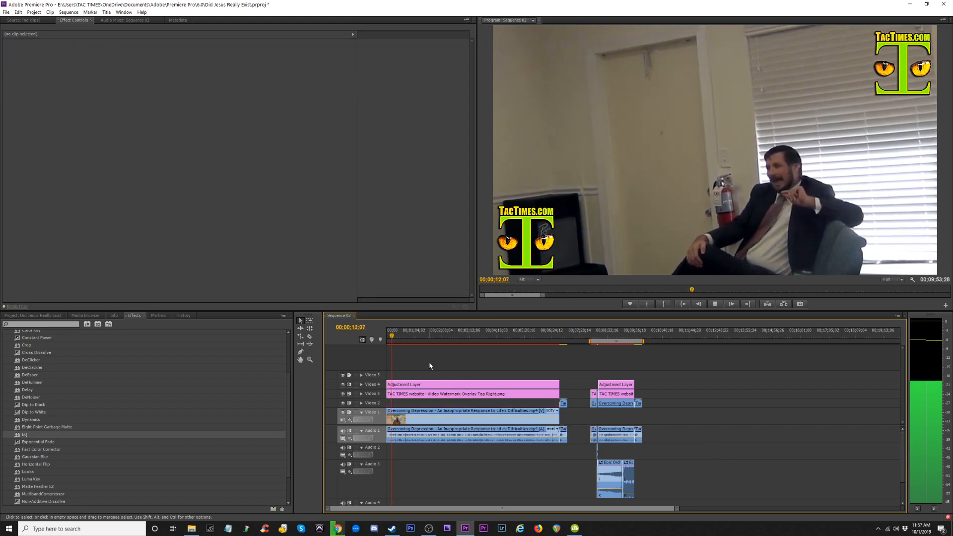
left_click(392, 337)
key("space")
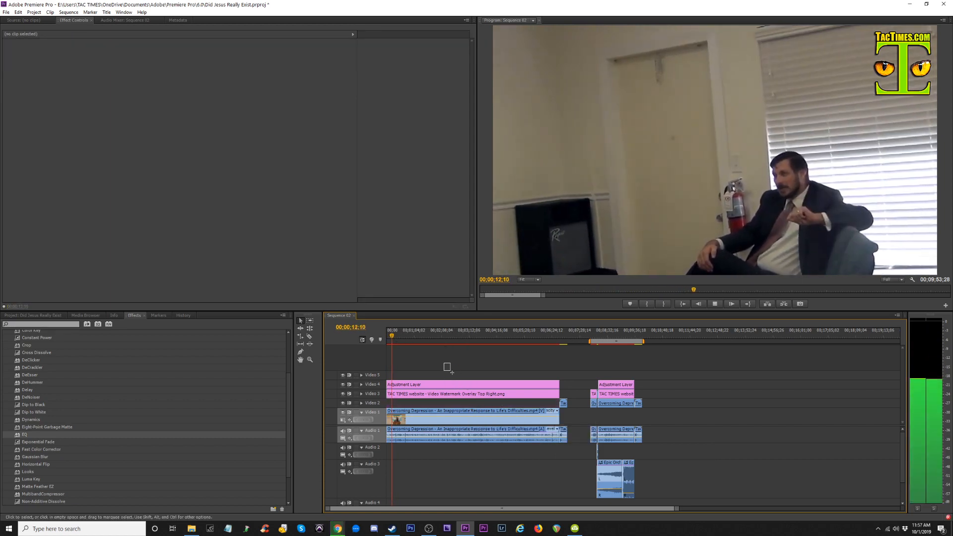
left_click_drag(446, 364, 467, 402)
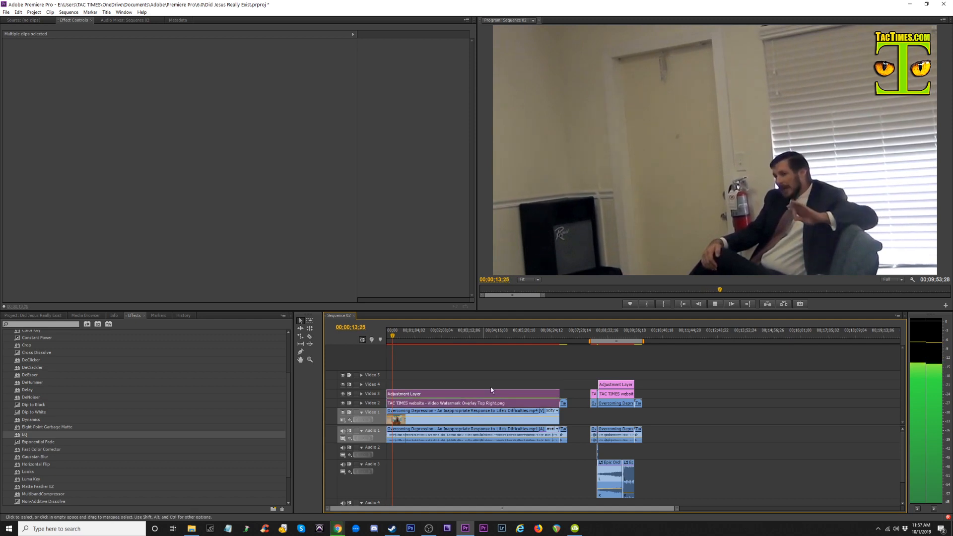
Check the first segment's picture and watermark at several points, and play its ending into the outro
left_click(457, 337)
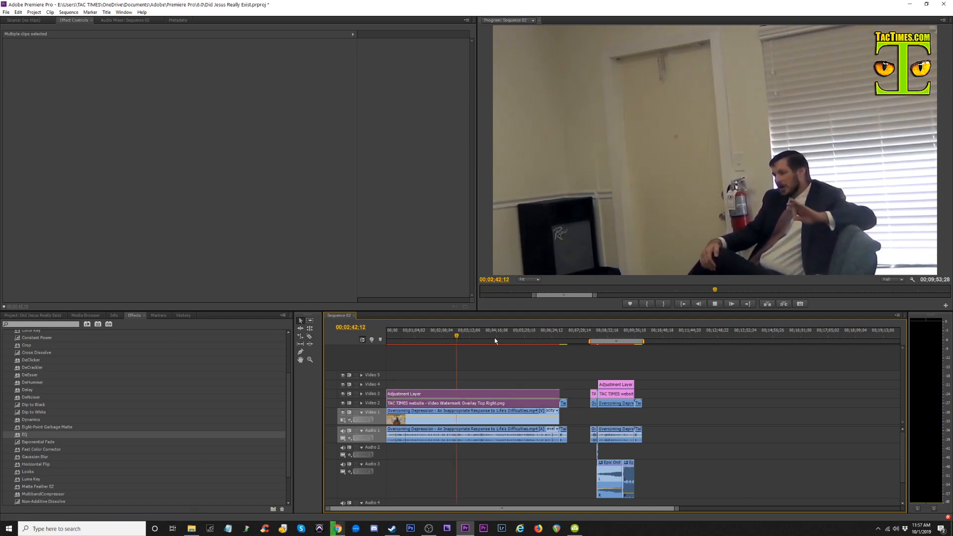
left_click_drag(494, 340, 539, 340)
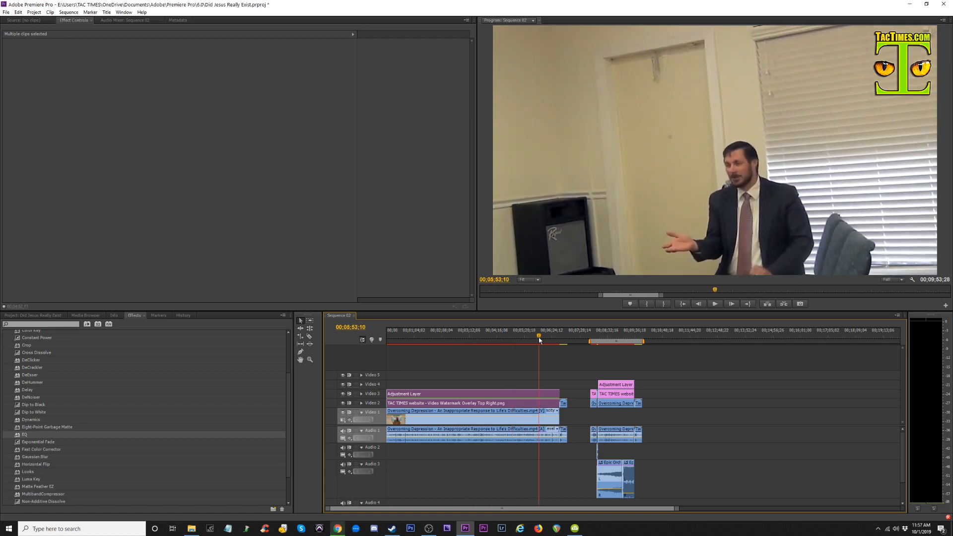
left_click(552, 338)
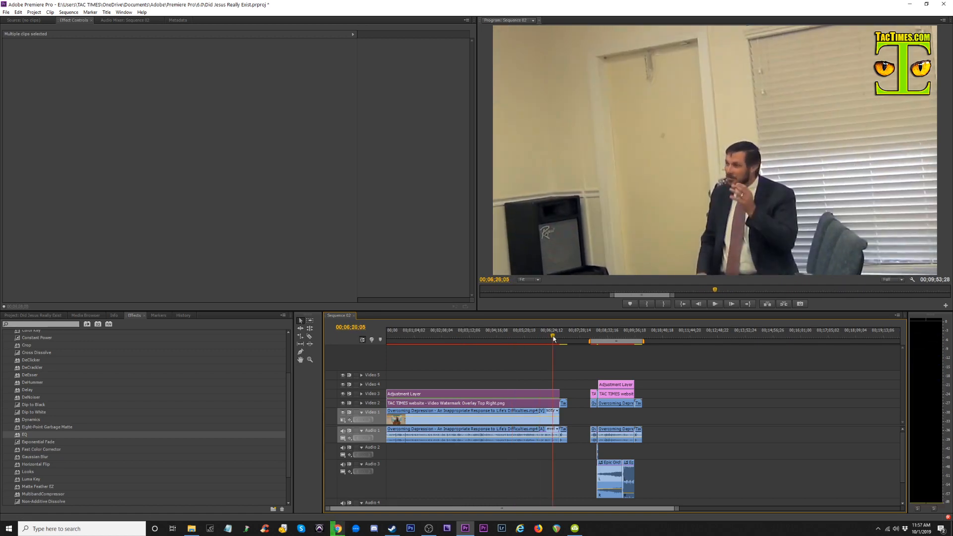
left_click(557, 338)
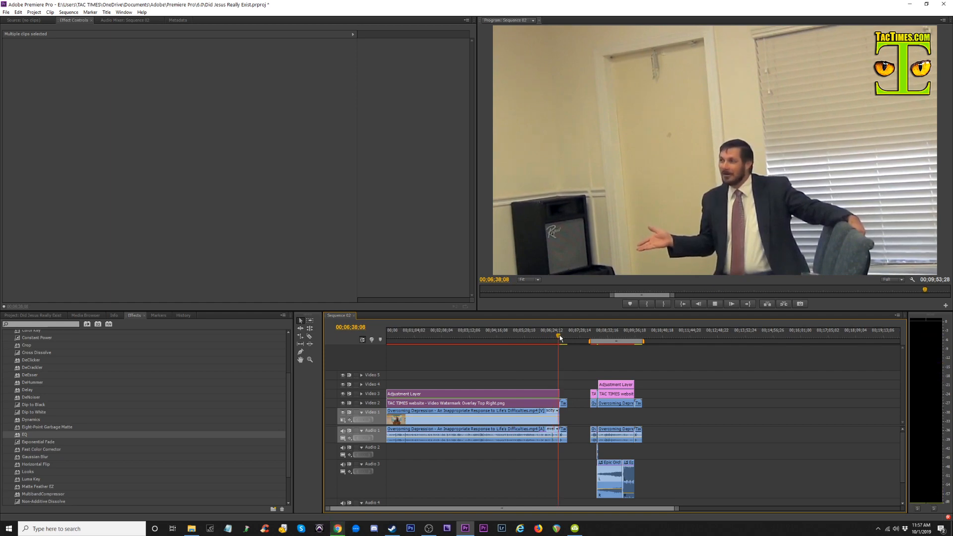
key("space")
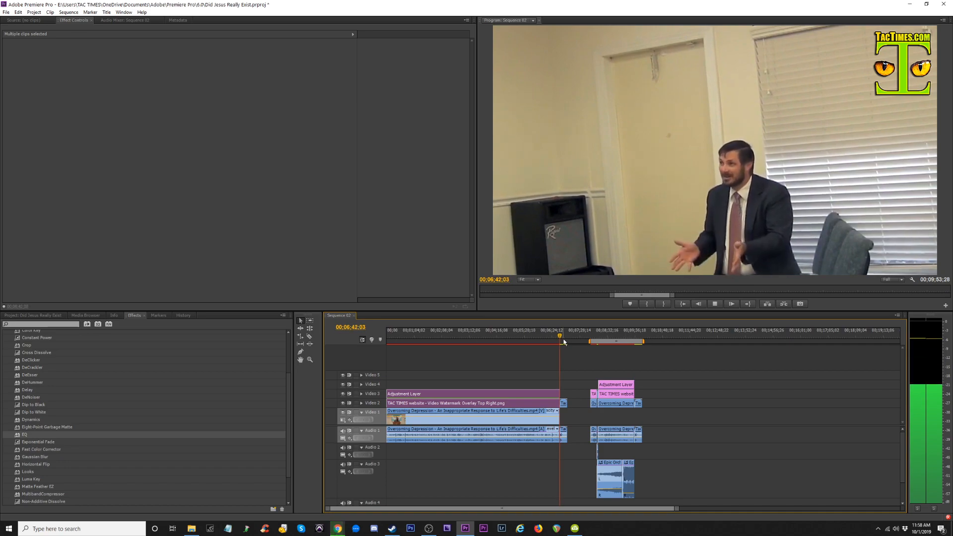
left_click(461, 338)
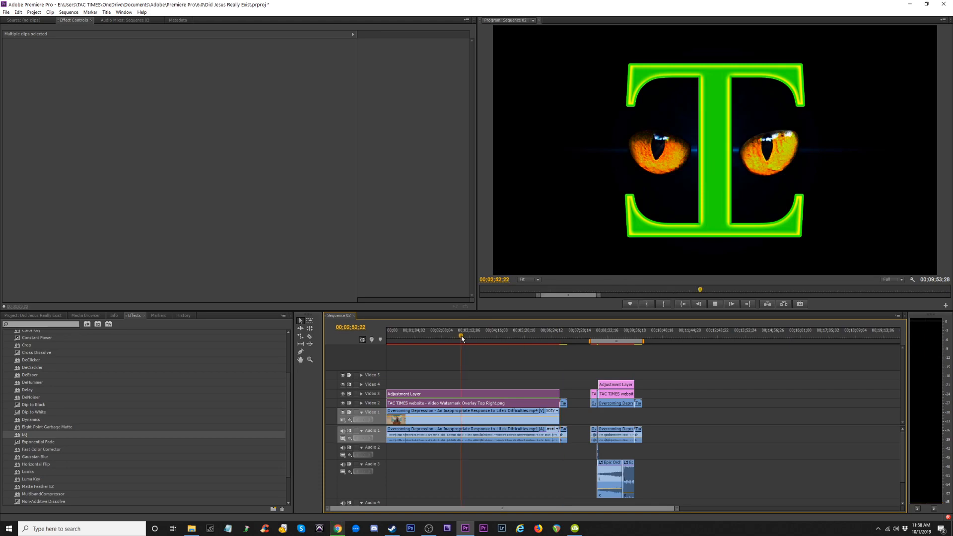
key("space")
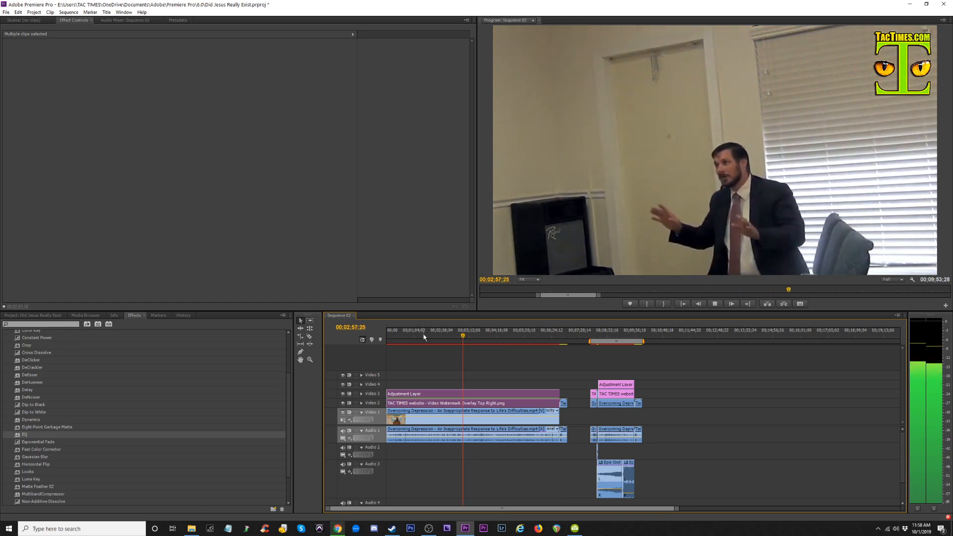
Queue the closing segment's work area for export as an H.264 video named The Lie That Nobody Cares in the MEDIA folder
left_click(607, 337)
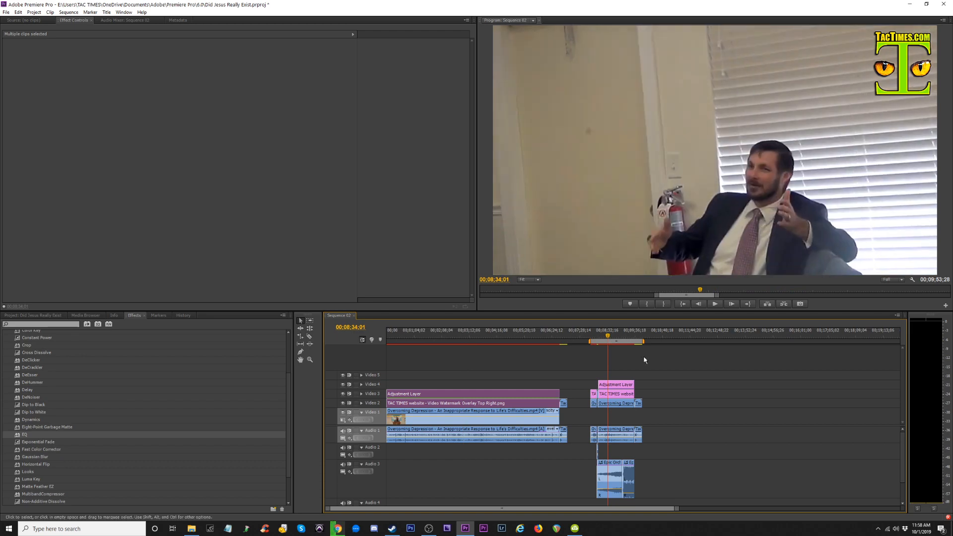
key("ctrl+m")
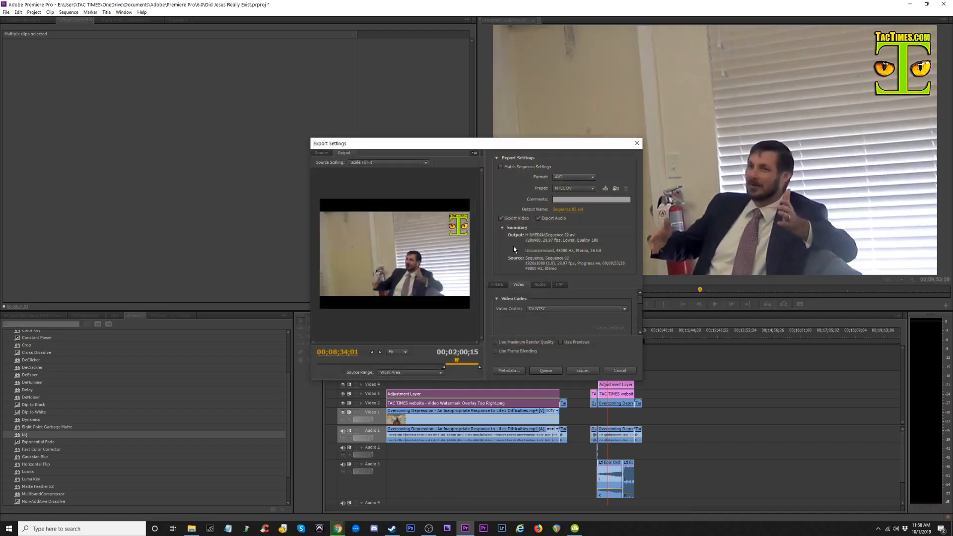
left_click(570, 180)
left_click(567, 209)
left_click(569, 210)
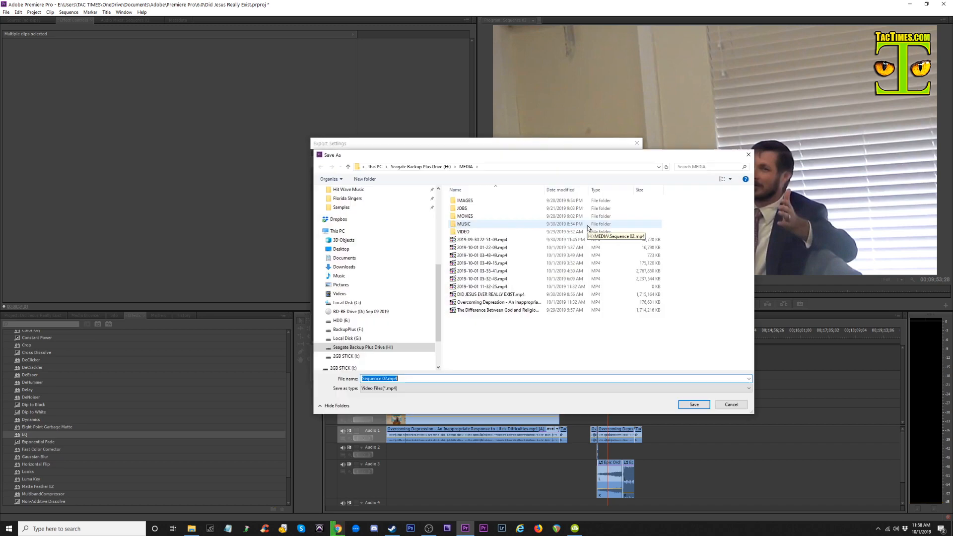
type("The Lie That Nobody Cares")
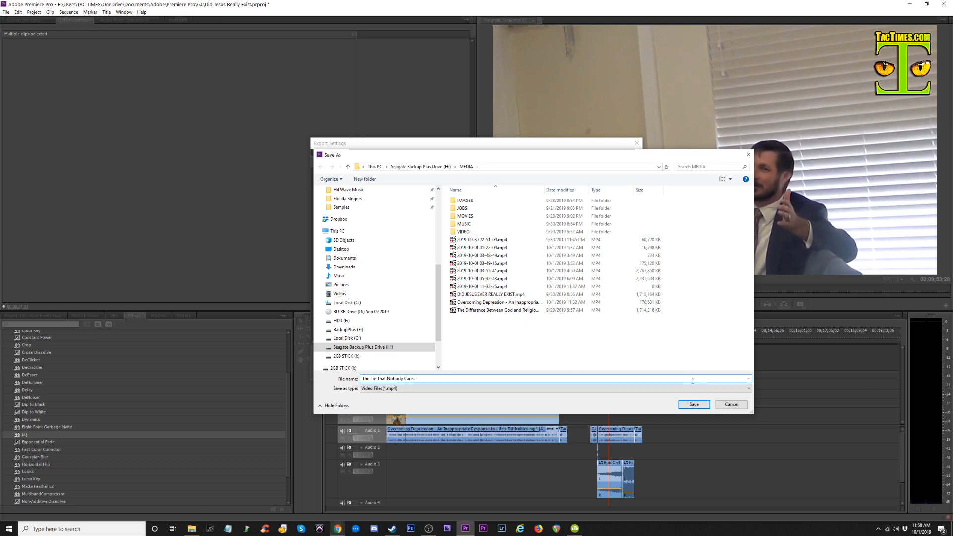
left_click(692, 405)
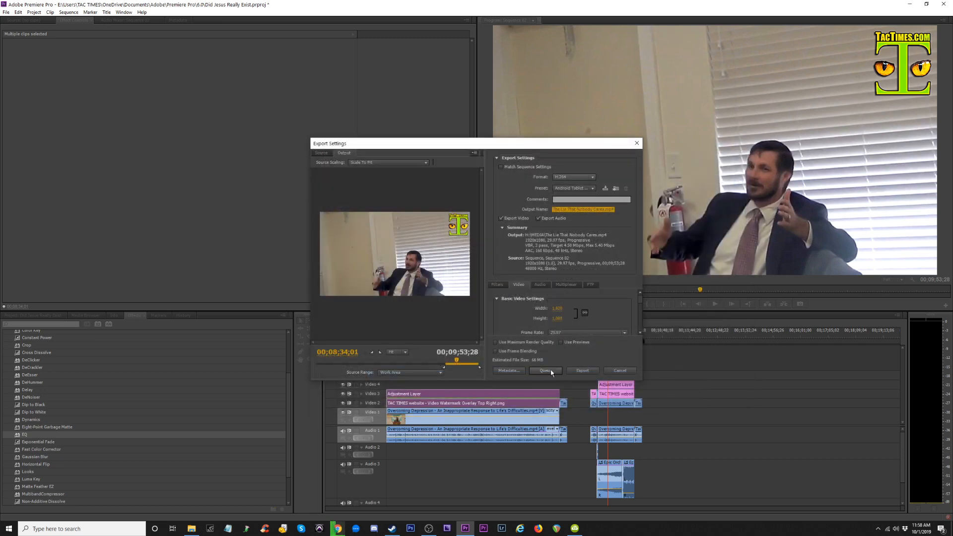
left_click(546, 371)
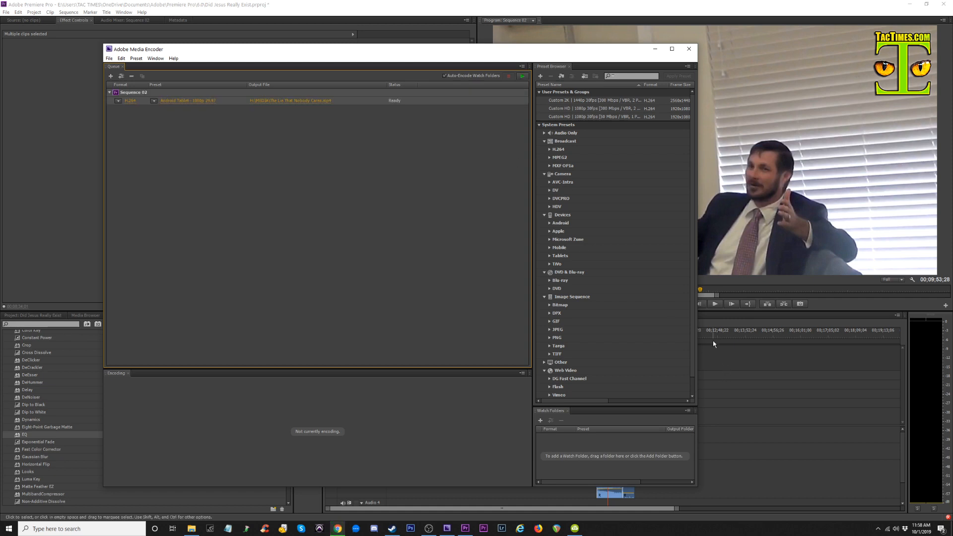
Switch back to Premiere Pro and set the work area to span the first segment and its outro, ending at 00;07;00;12
left_click(716, 337)
left_click(470, 340)
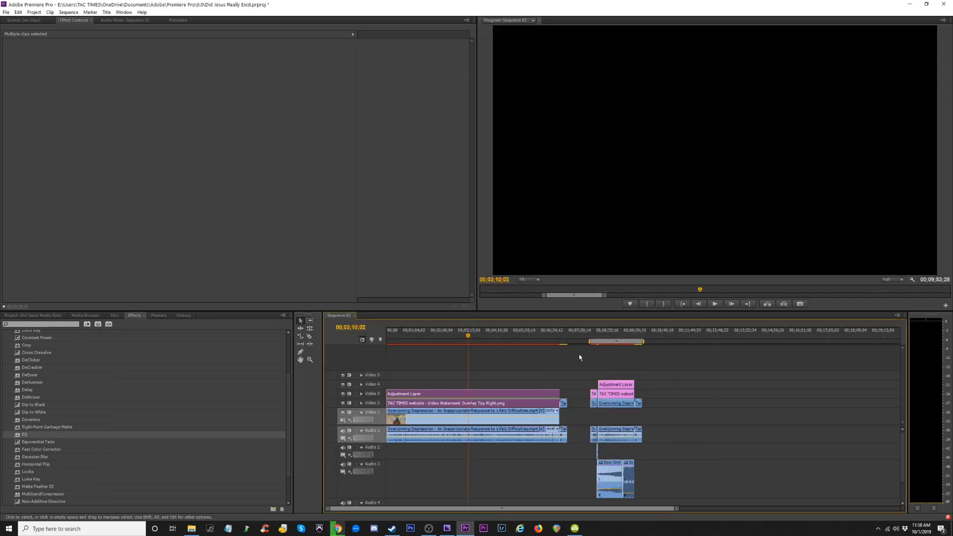
left_click_drag(589, 341, 390, 344)
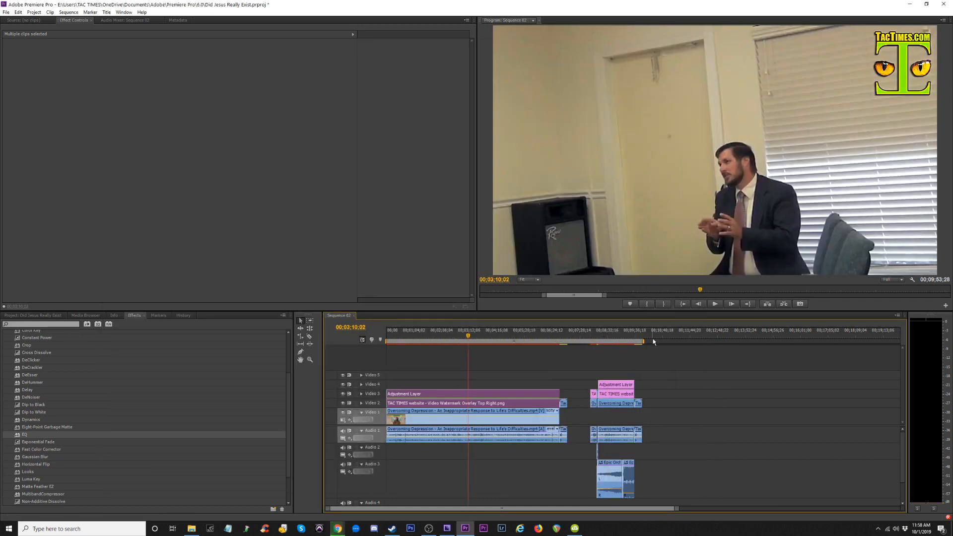
left_click_drag(575, 346, 570, 344)
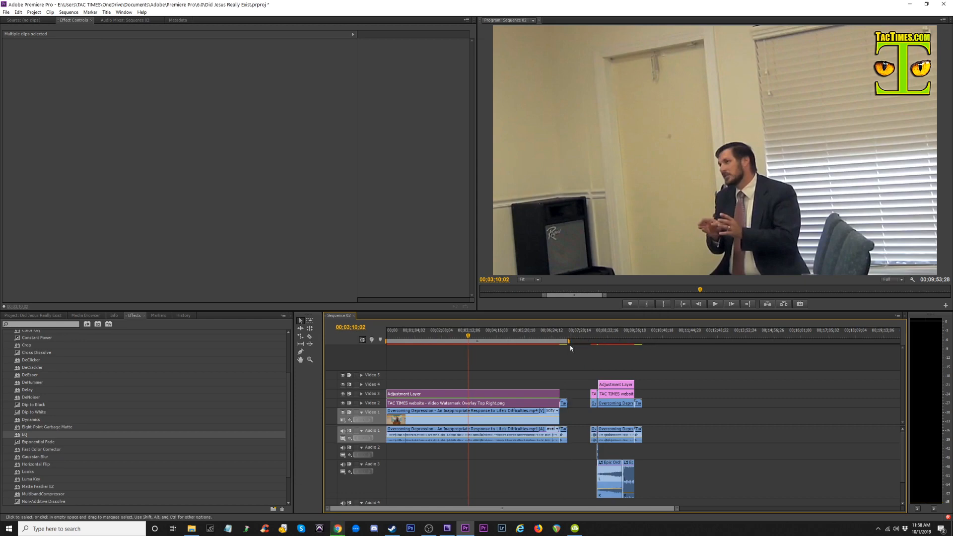
Check the first segment's picture and sound by playing it from several points
left_click(513, 335)
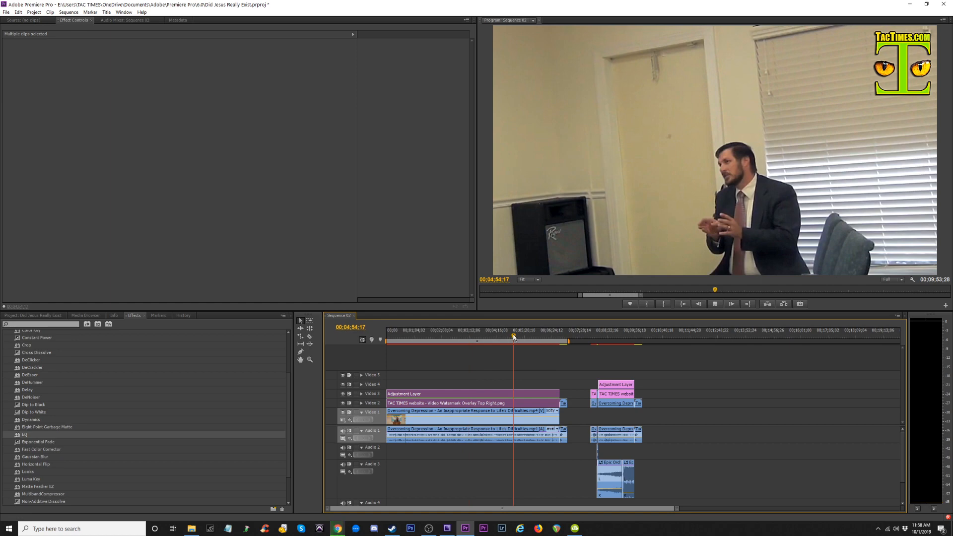
left_click(423, 337)
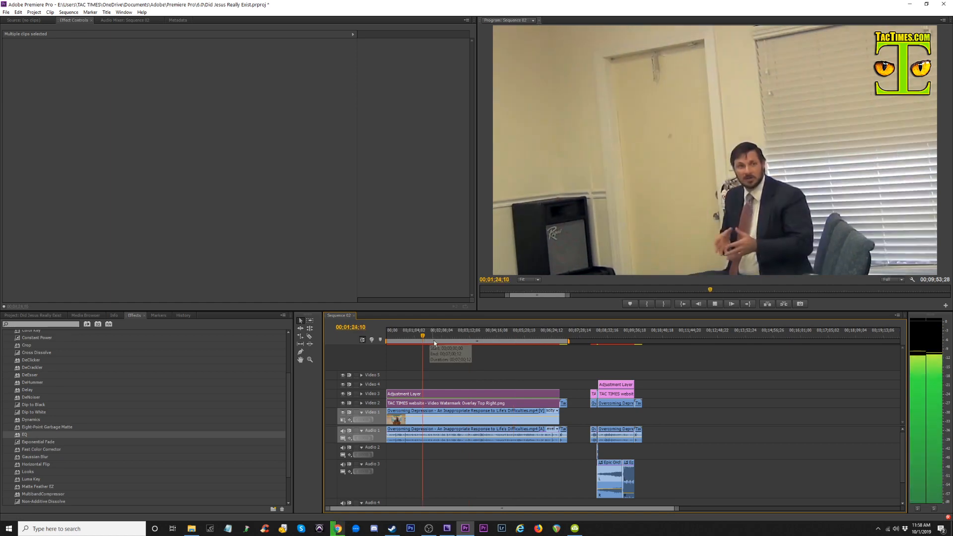
key("space")
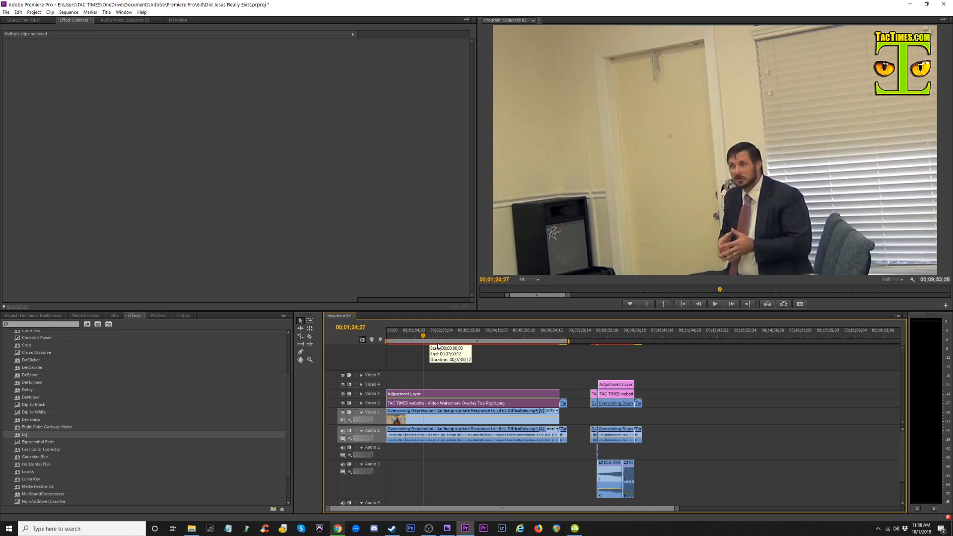
left_click(463, 337)
key("ctrl+m")
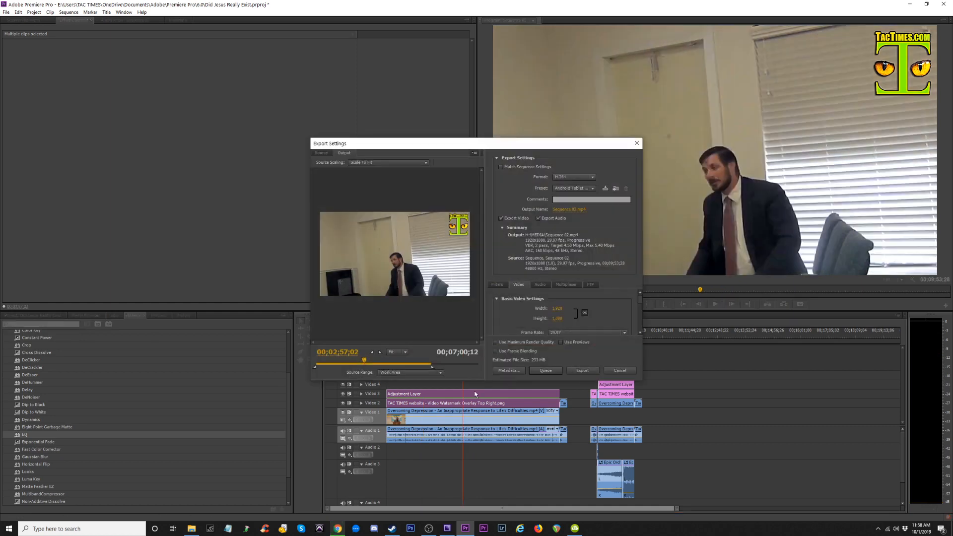
left_click(573, 189)
left_click(556, 156)
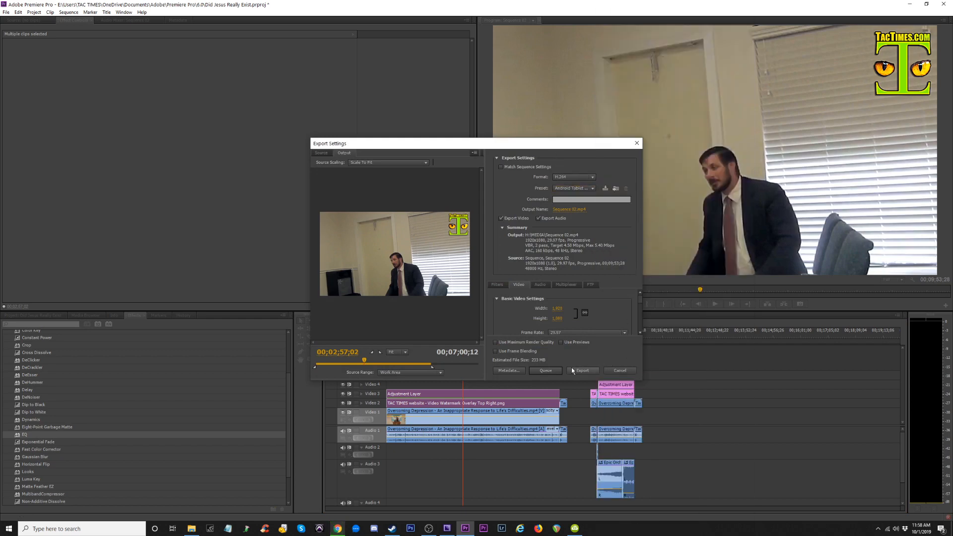
key("XF86AudioRaiseVolume")
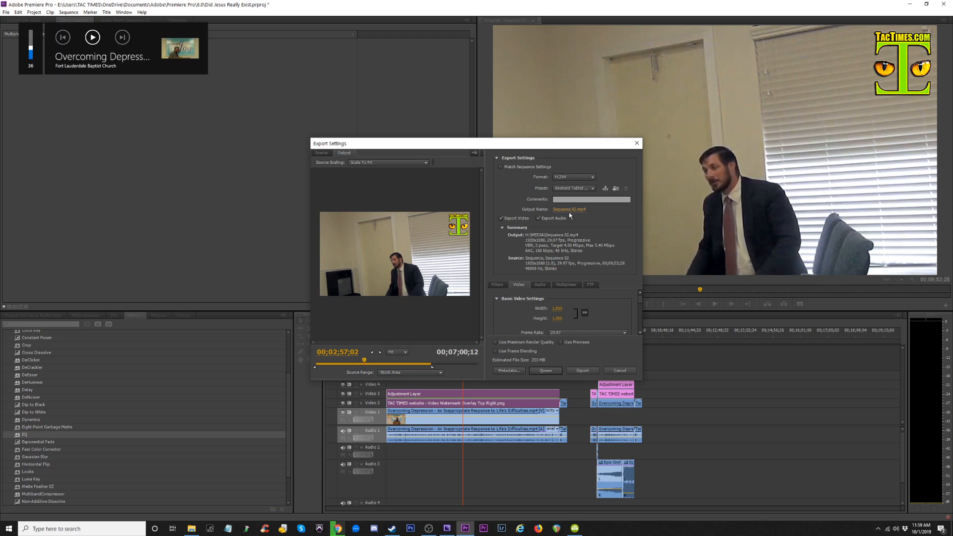
left_click(621, 370)
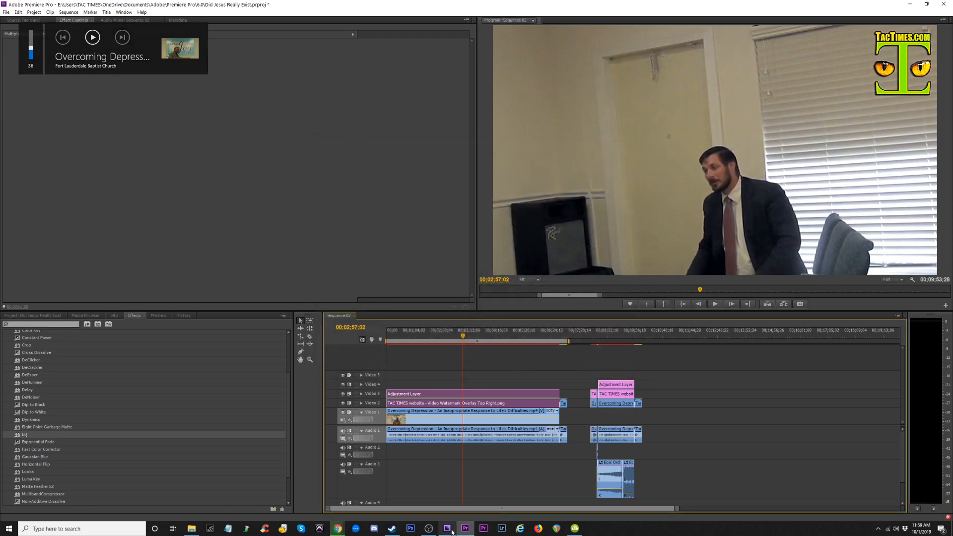
Switch to Adobe Media Encoder and give the queued closing segment the preset Custom HD | 1080p 30fps [50 Mbps / VBR, 1 Pass]
left_click(449, 528)
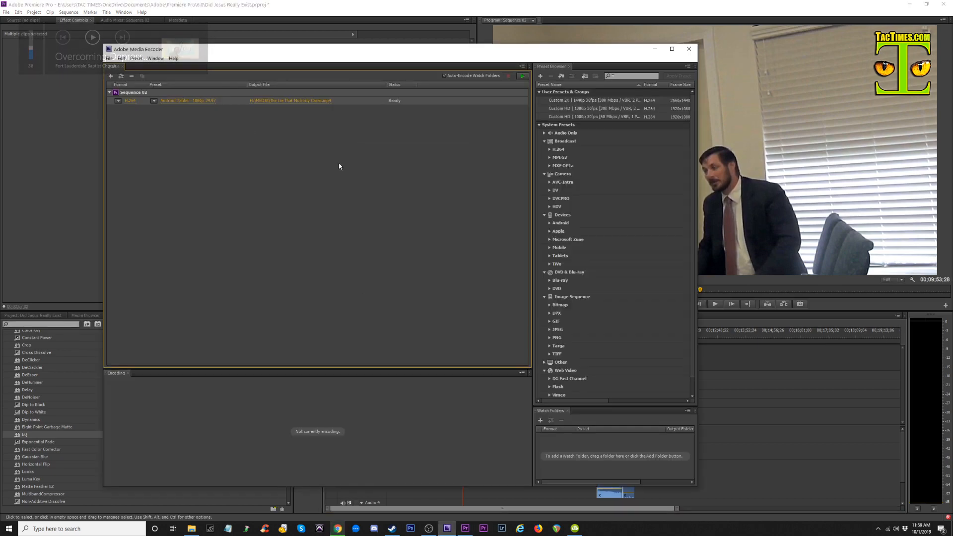
left_click(172, 101)
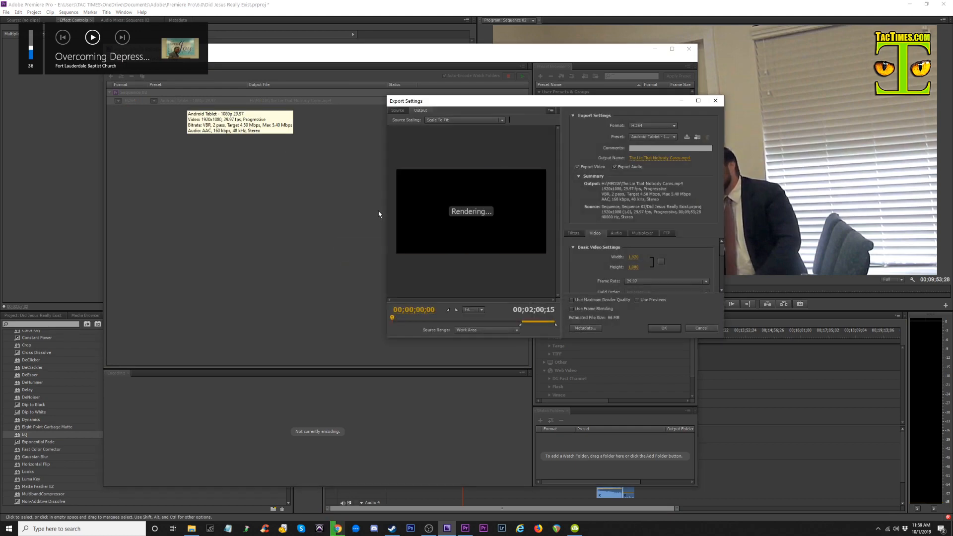
left_click(658, 136)
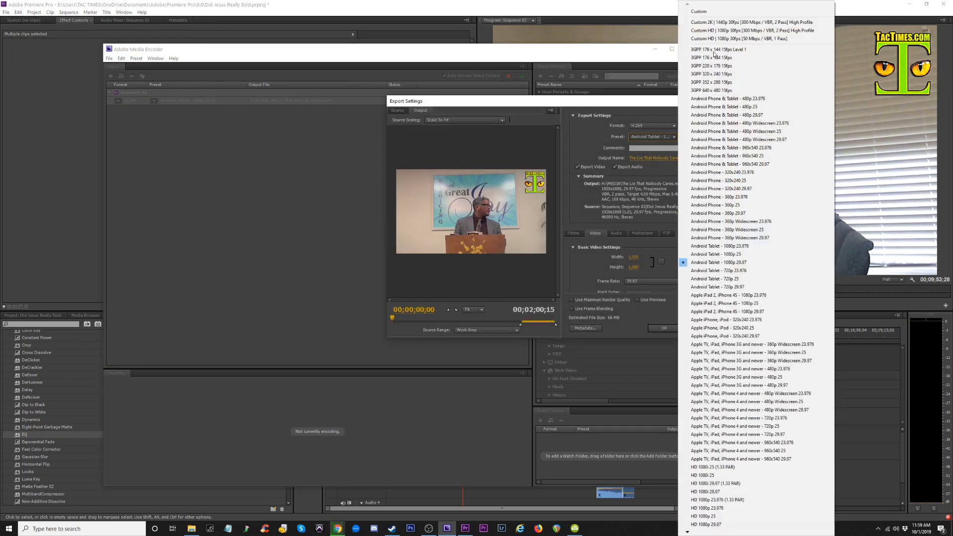
left_click(711, 38)
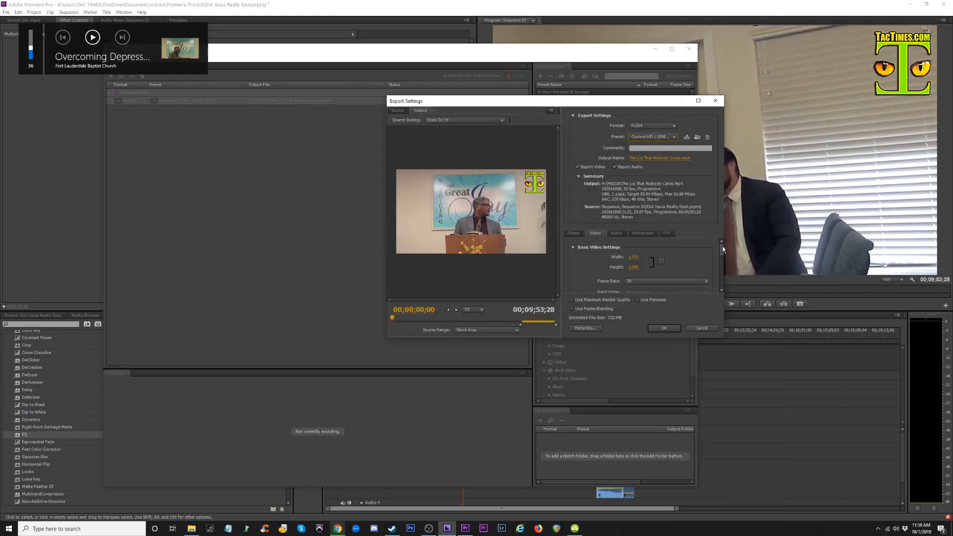
Set the closing segment's target bitrate to 20 Mbps and accept its export settings
left_click_drag(722, 246, 723, 275)
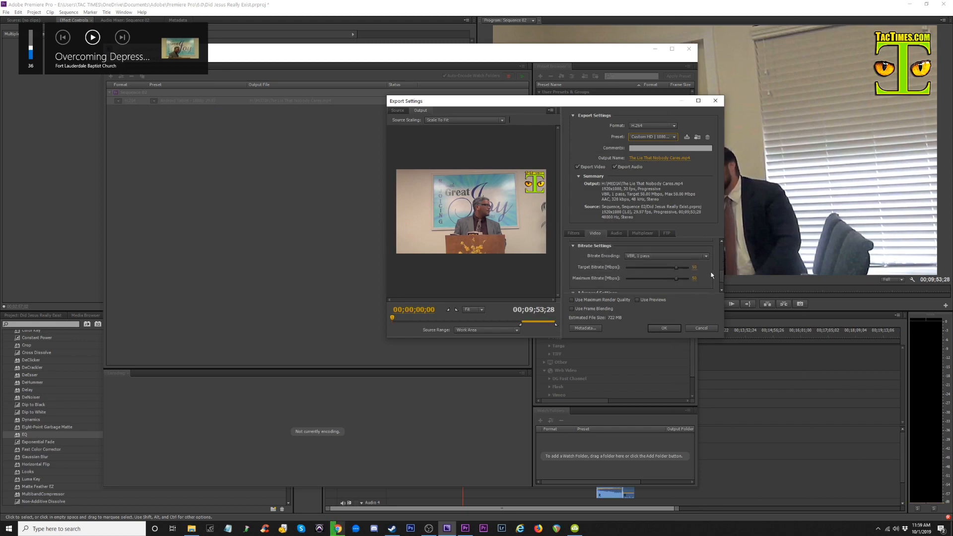
left_click(694, 267)
type("20")
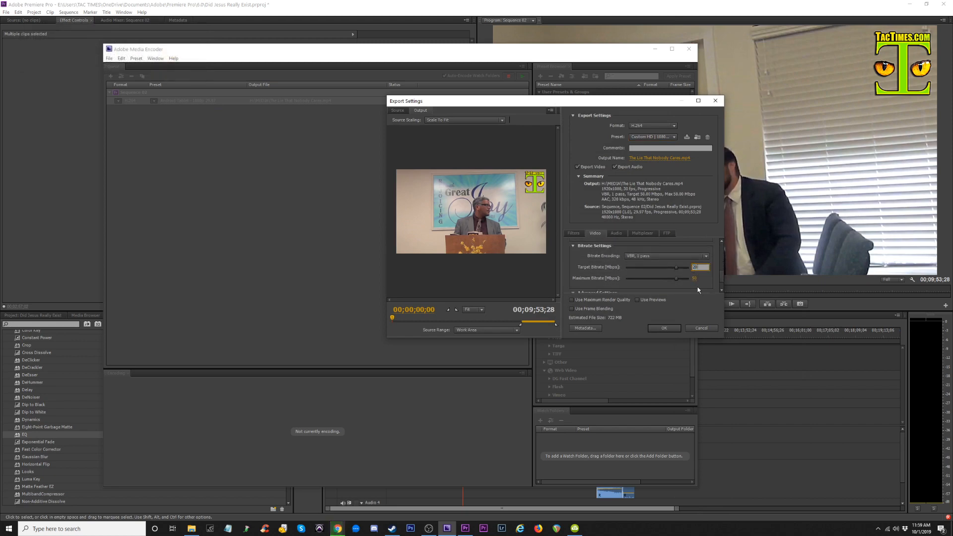
left_click(664, 328)
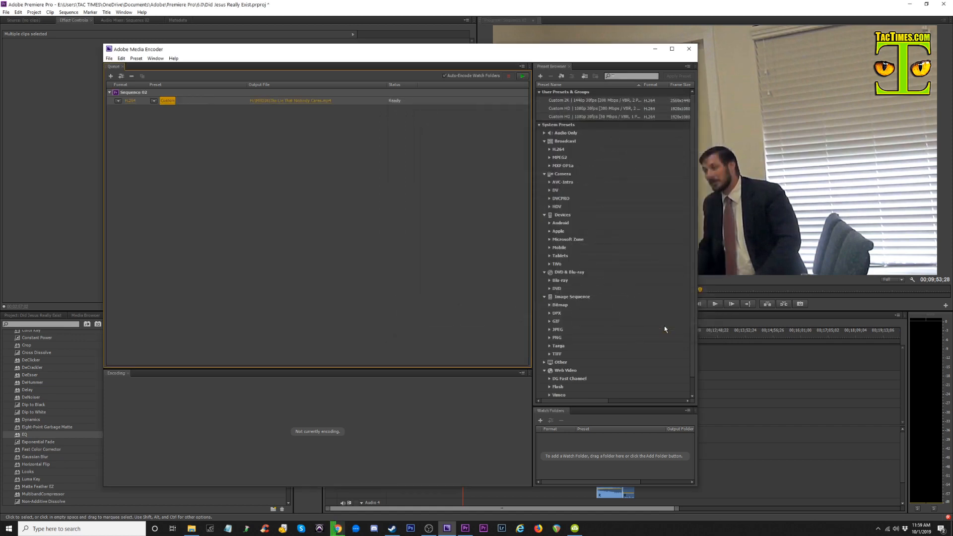